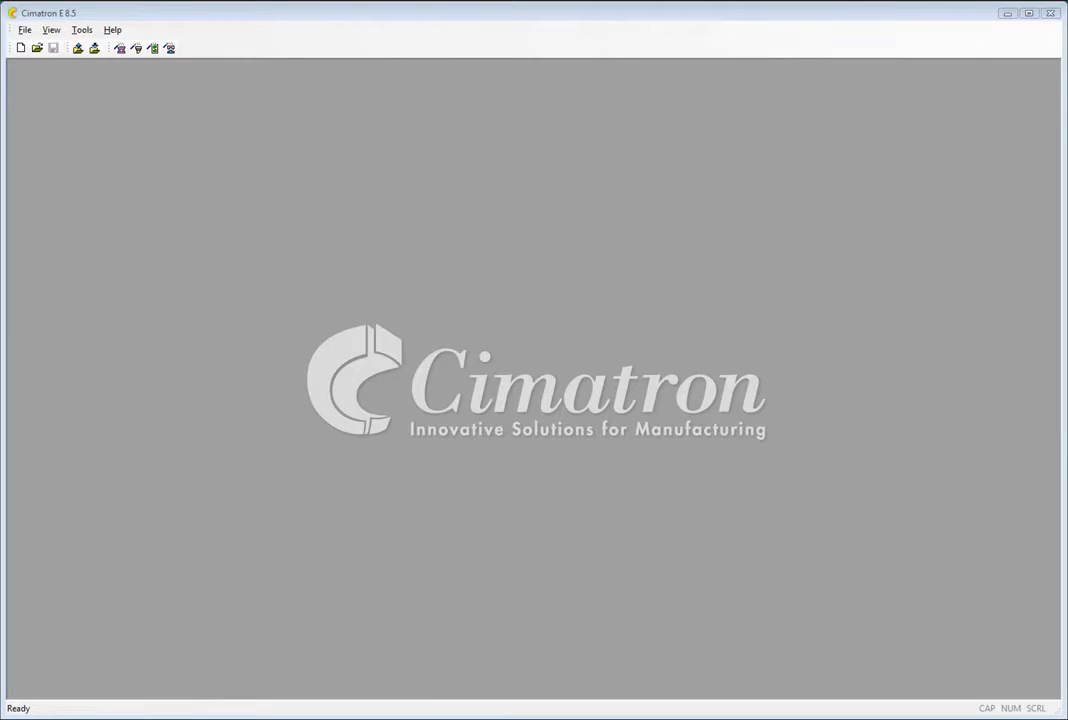
# - Start a progressive die setup and set the part ModelVer4 from the Demo2 folder as the first master document
pyautogui.click(153, 48)
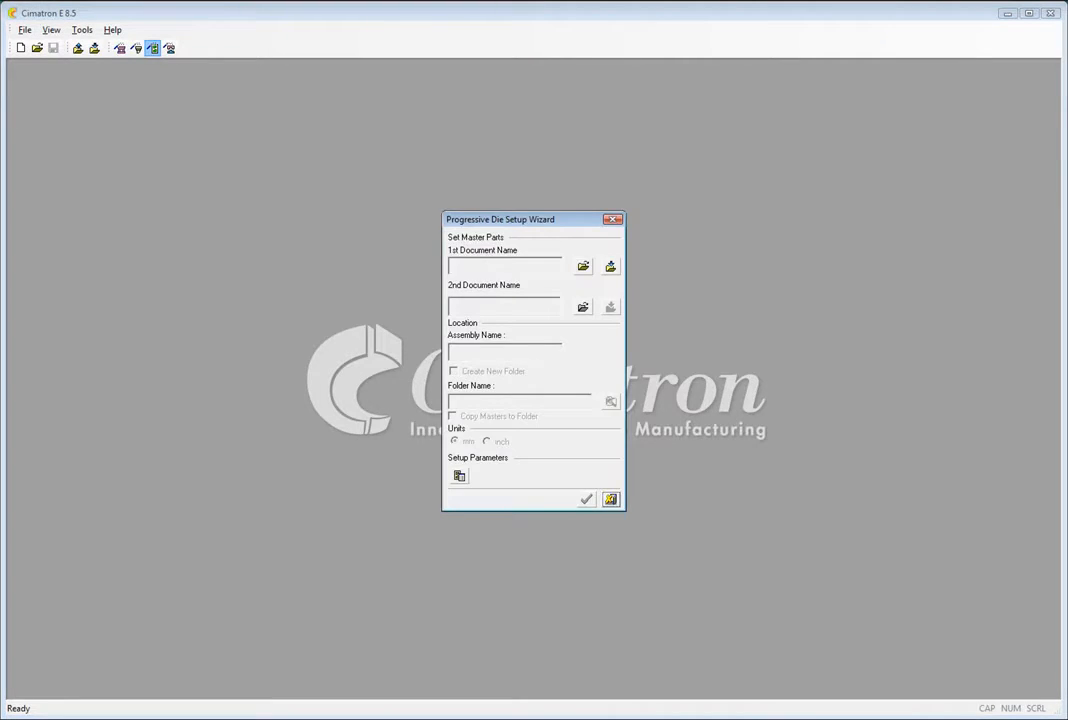
pyautogui.click(611, 266)
pyautogui.click(454, 445)
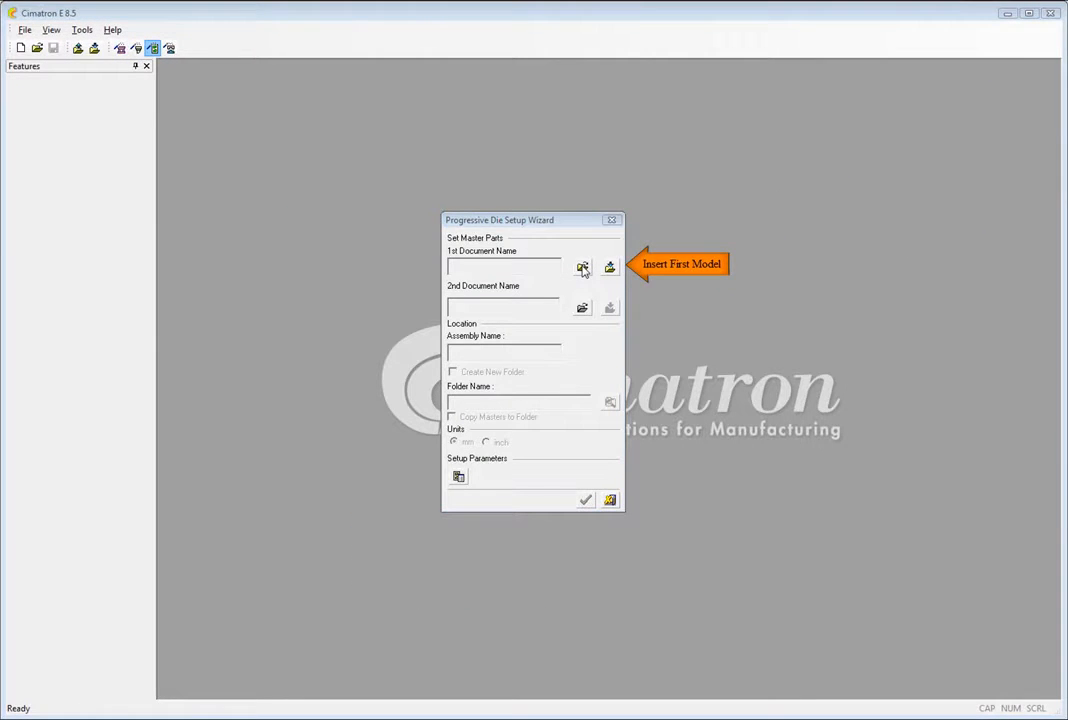
pyautogui.click(582, 268)
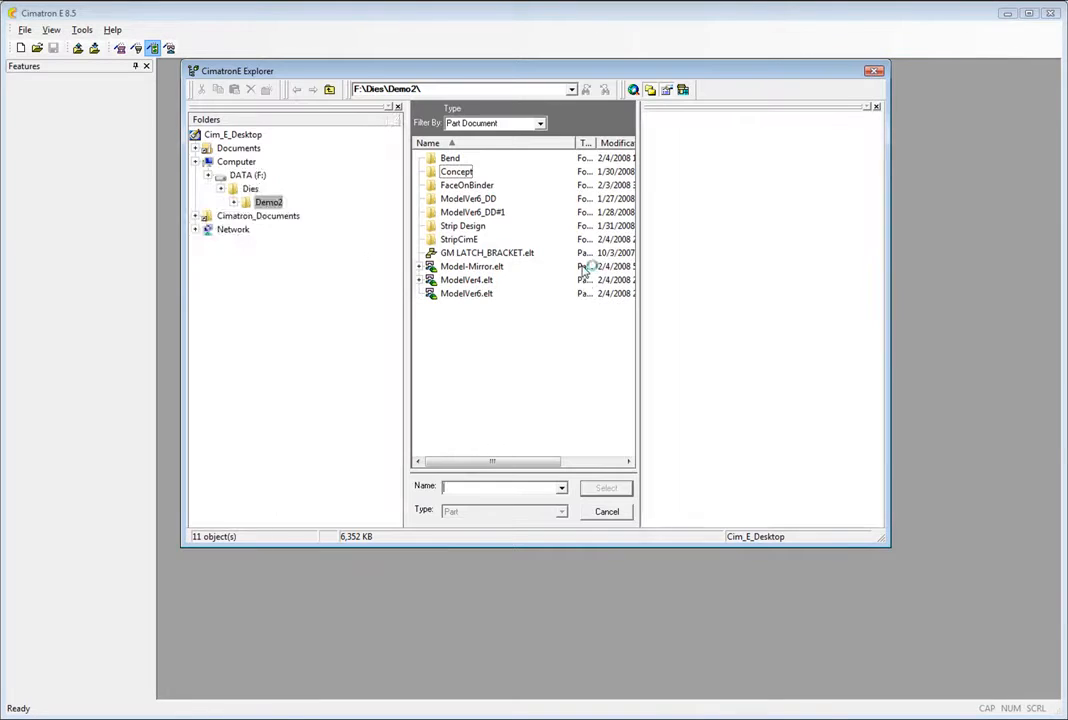
pyautogui.click(466, 280)
pyautogui.click(612, 492)
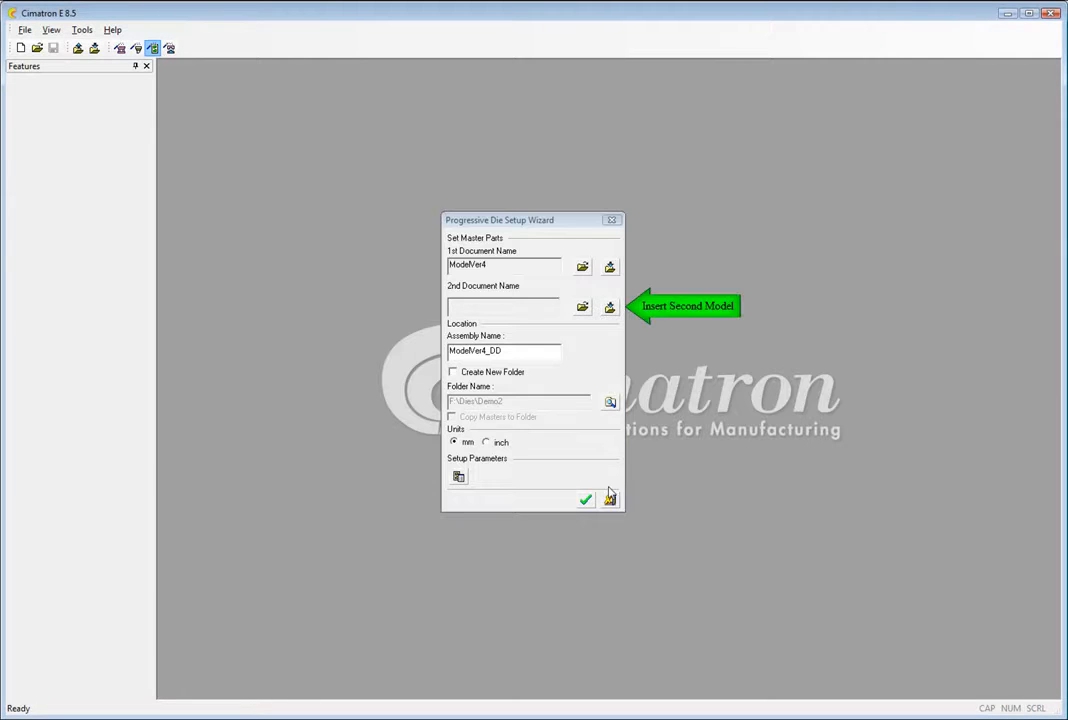
# - Set Model-Mirror as the second master document and create the ModelVer4_DD die assembly in mm
pyautogui.click(582, 308)
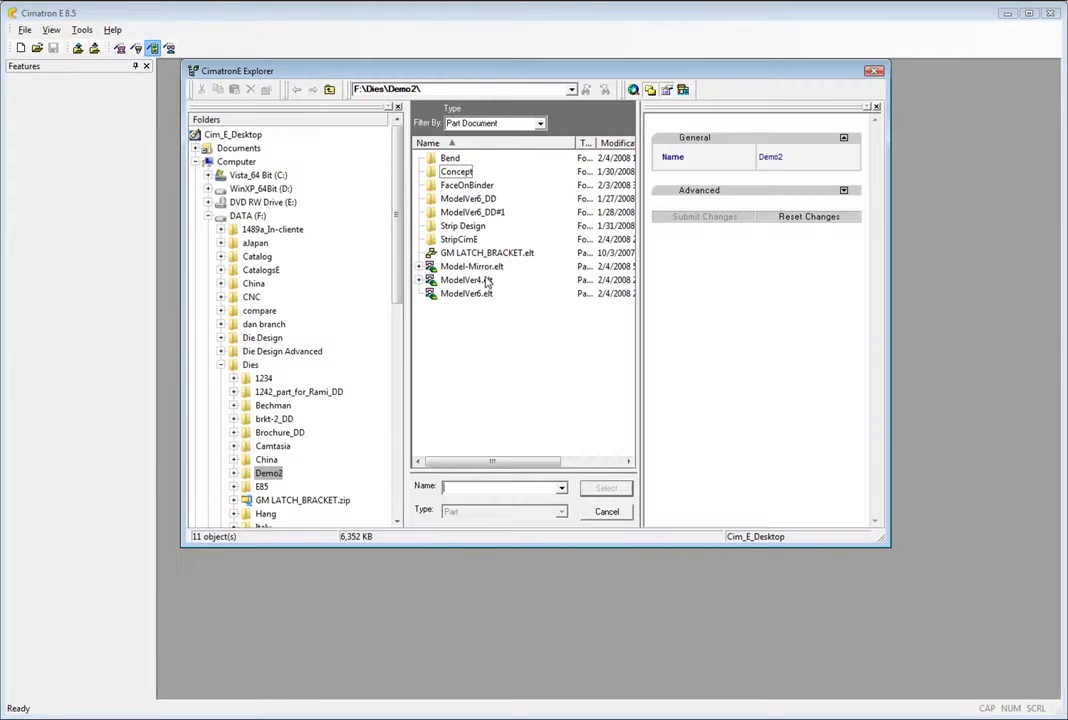
pyautogui.click(478, 267)
pyautogui.click(604, 489)
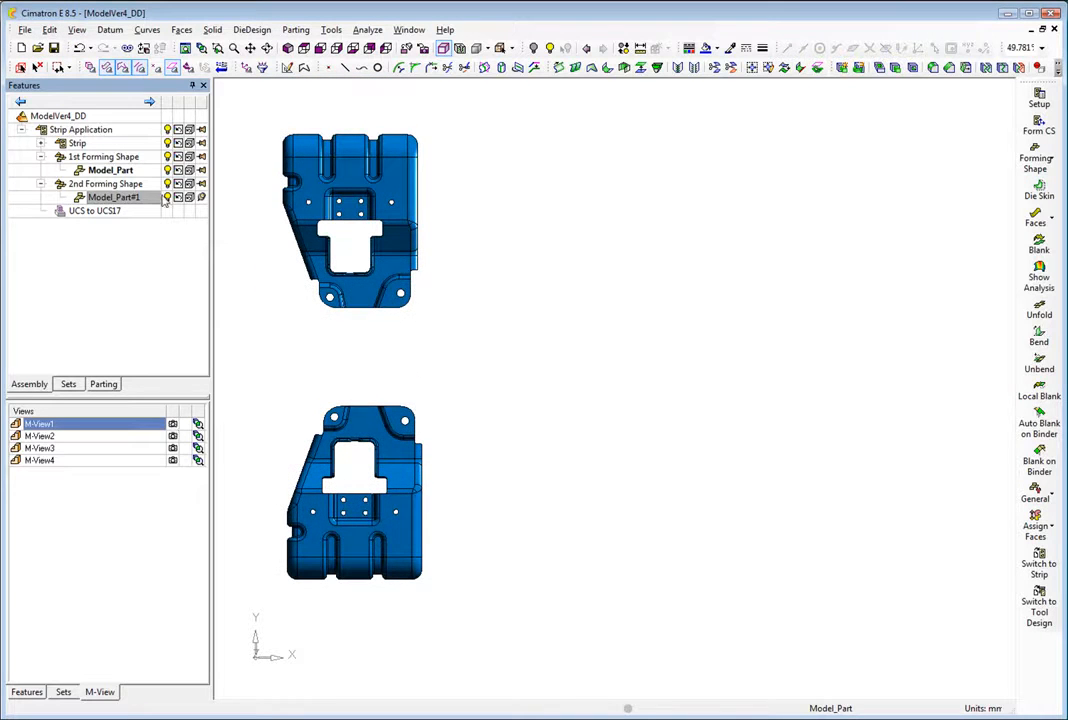
# - Examine the thickness strain analysis on the formed bracket, then close the analysis display
pyautogui.click(150, 436)
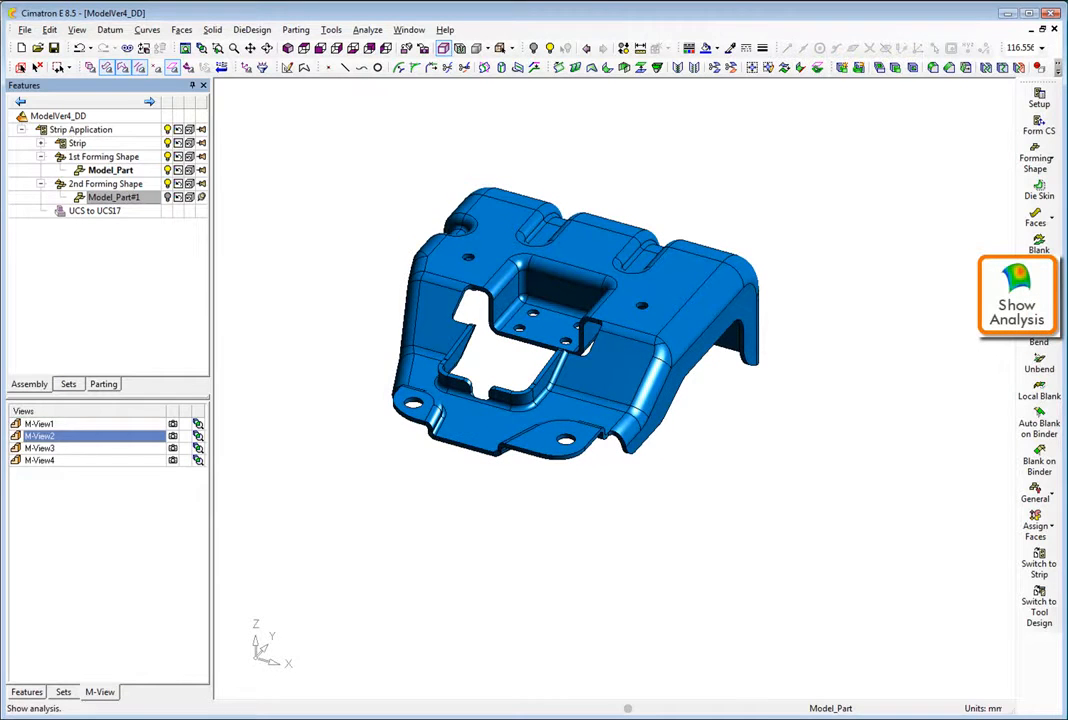
pyautogui.click(1039, 277)
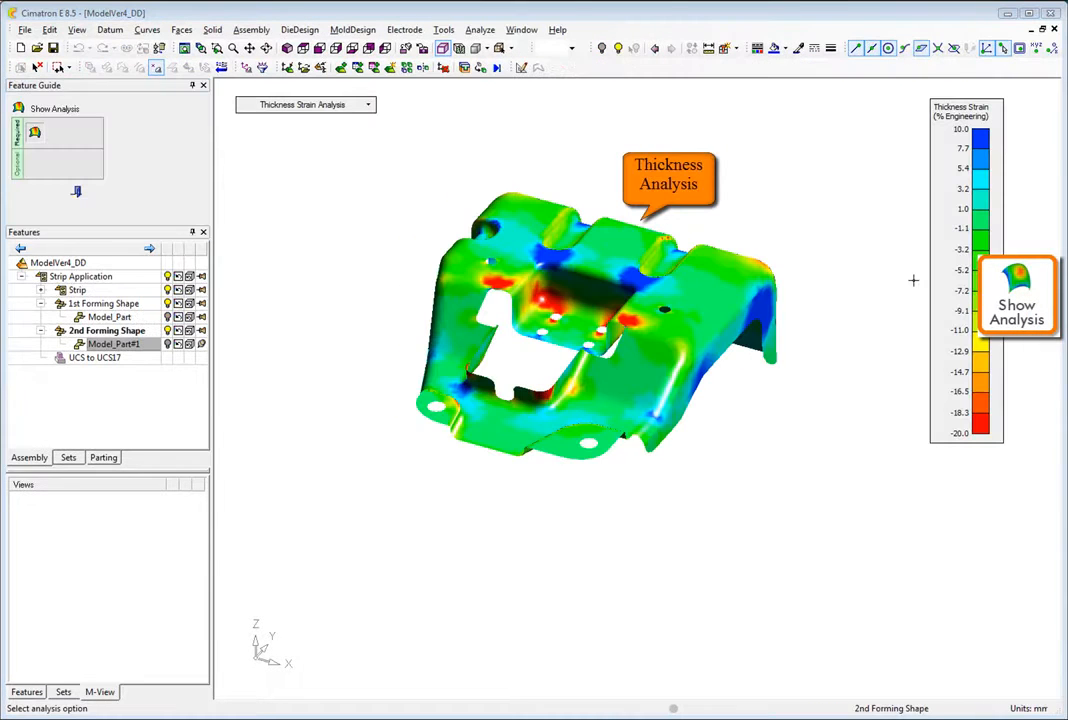
pyautogui.moveTo(545, 302)
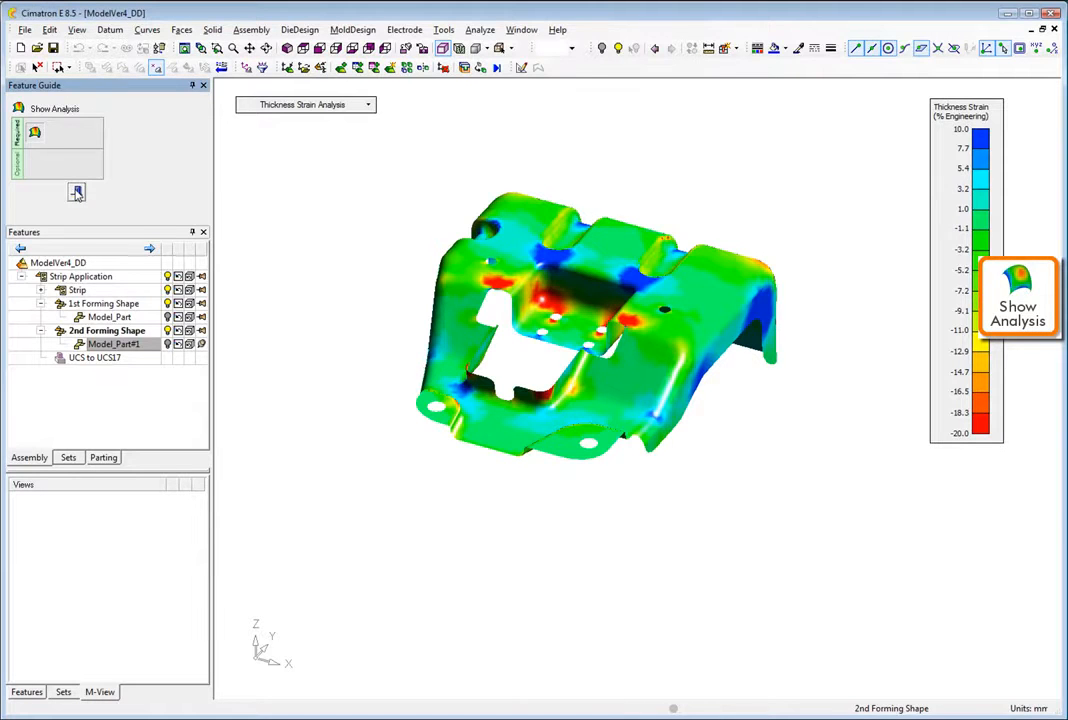
pyautogui.click(77, 193)
# - Inspect the bracket's inner side and pick the three flat flange faces as the possible carrier area
pyautogui.click(173, 460)
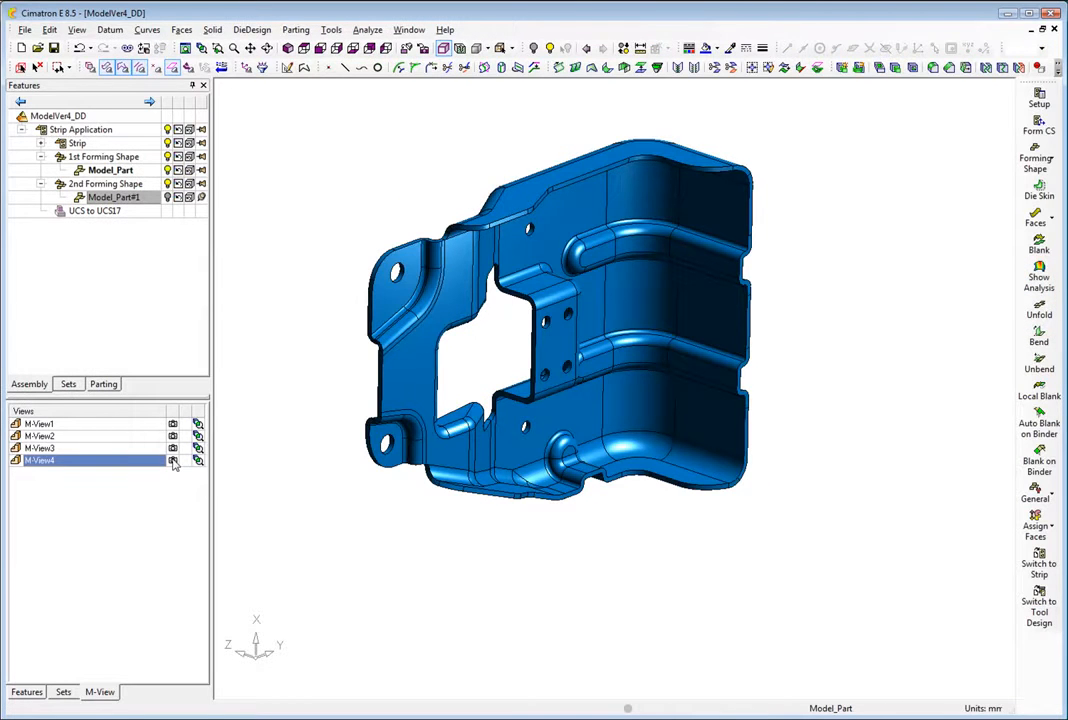
pyautogui.click(173, 449)
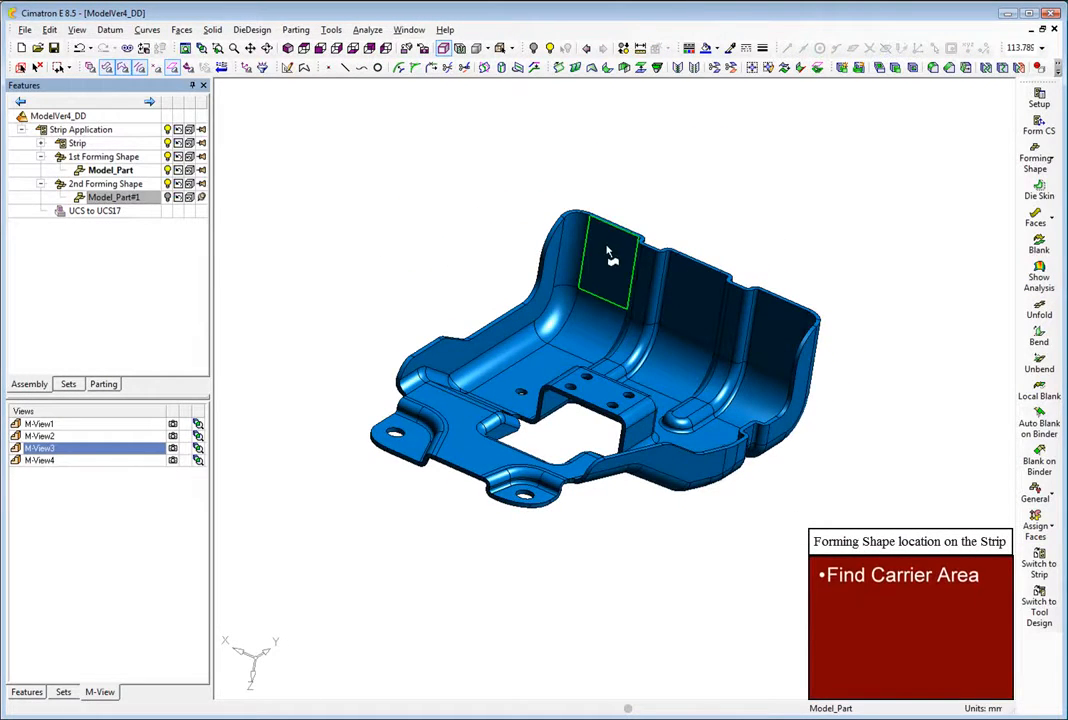
pyautogui.click(686, 288)
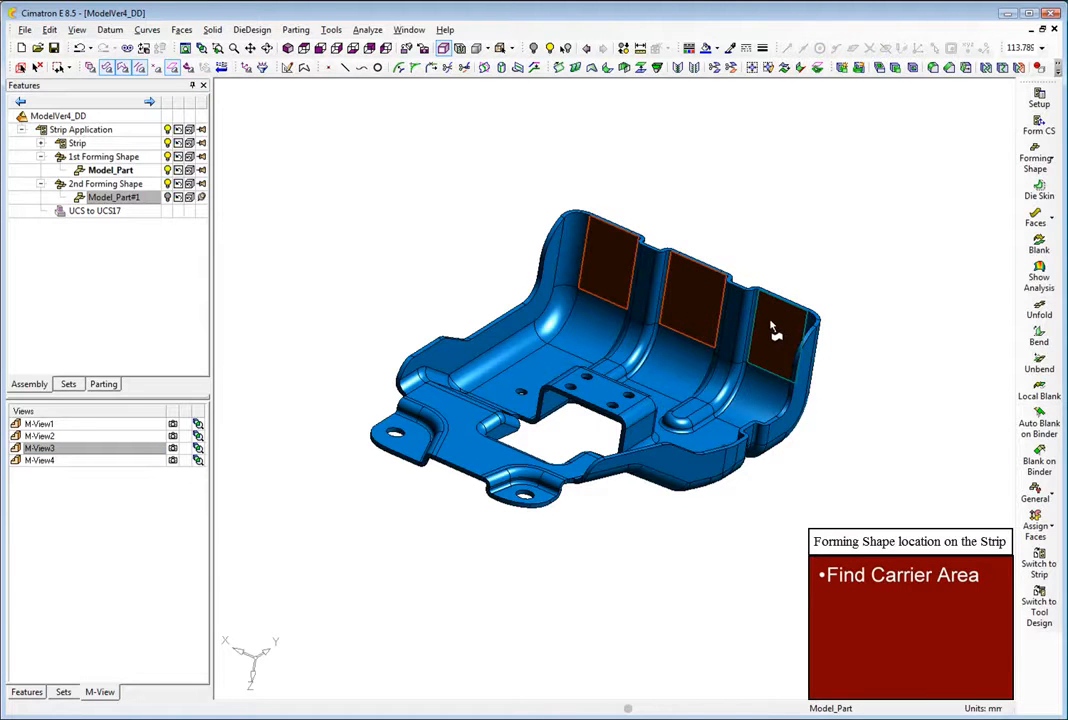
# - Sweep the edges of the three flat flange faces one side by a delta of 20 to form the carrier tabs
pyautogui.click(181, 29)
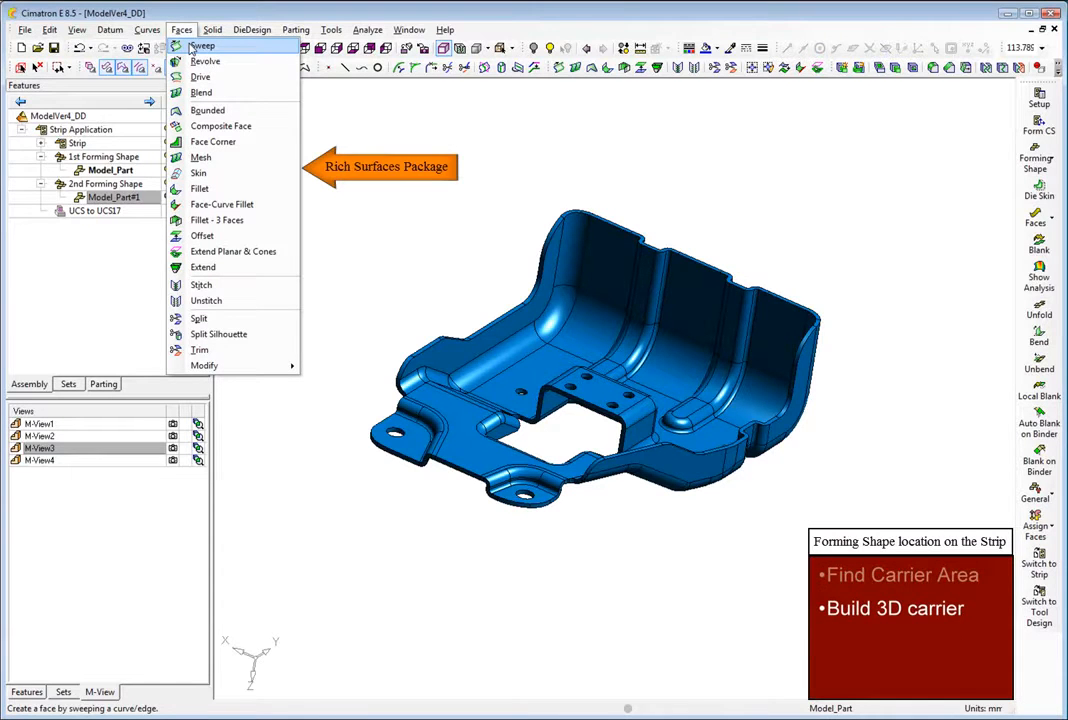
pyautogui.click(197, 46)
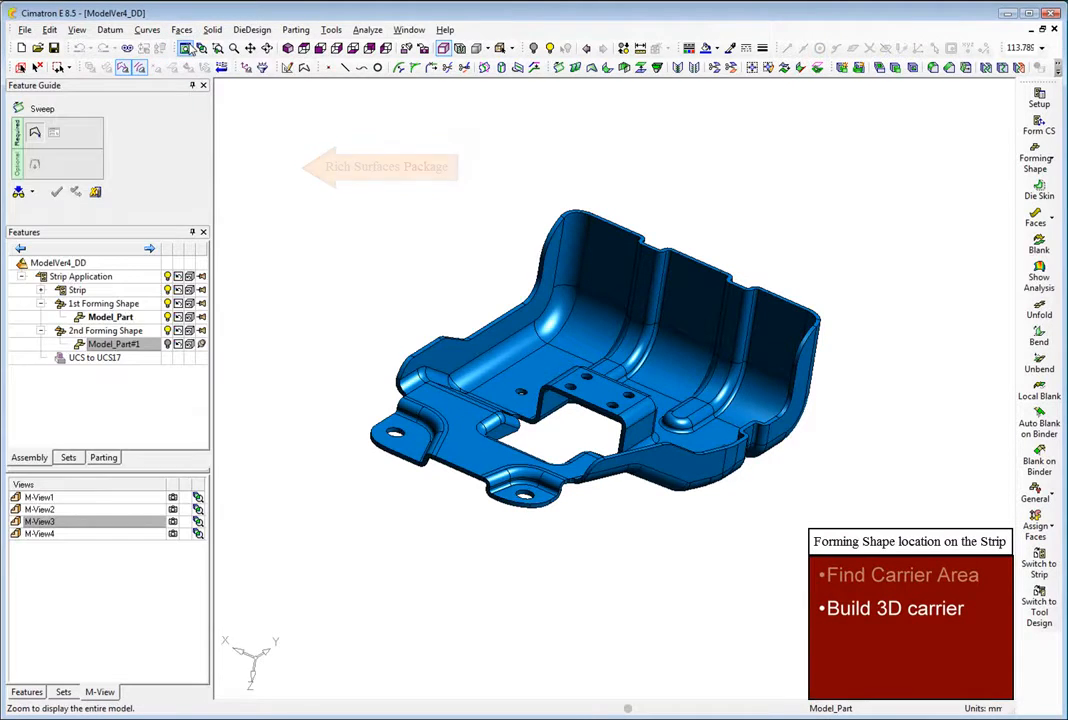
pyautogui.click(607, 226)
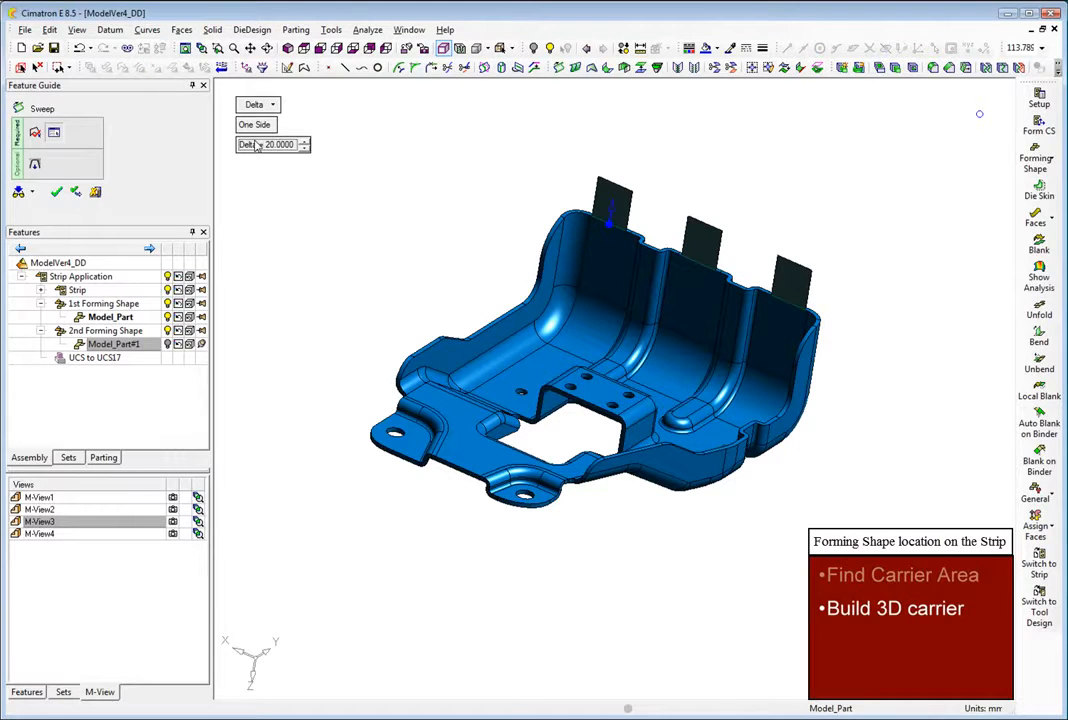
pyautogui.middleClick(353, 206)
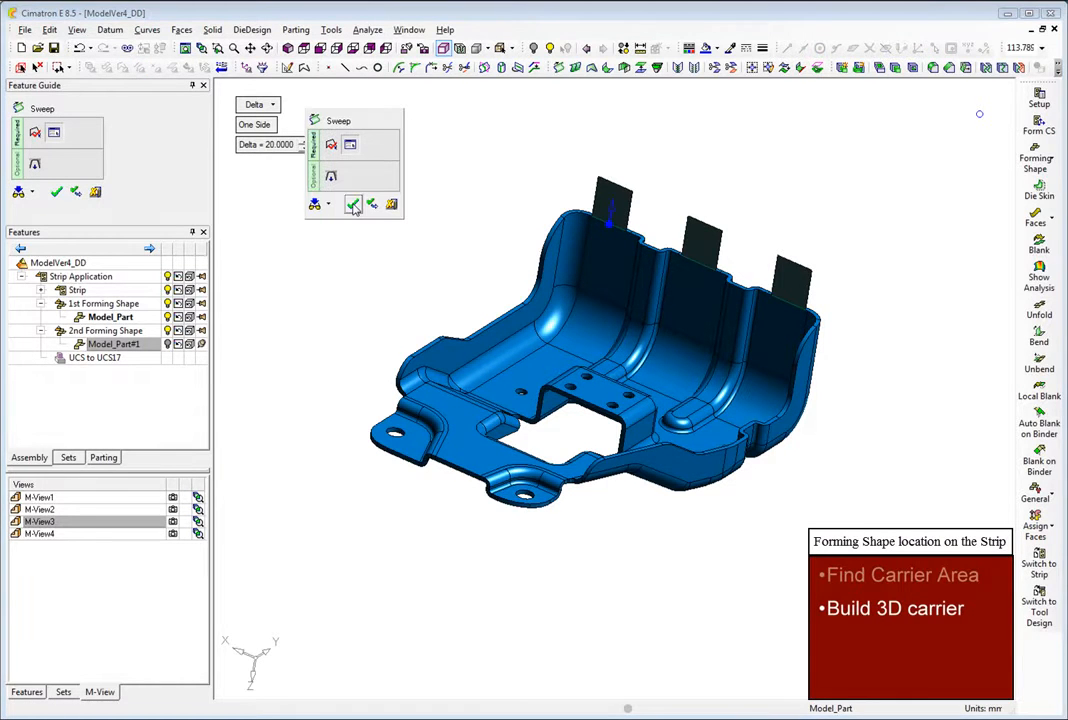
pyautogui.click(353, 206)
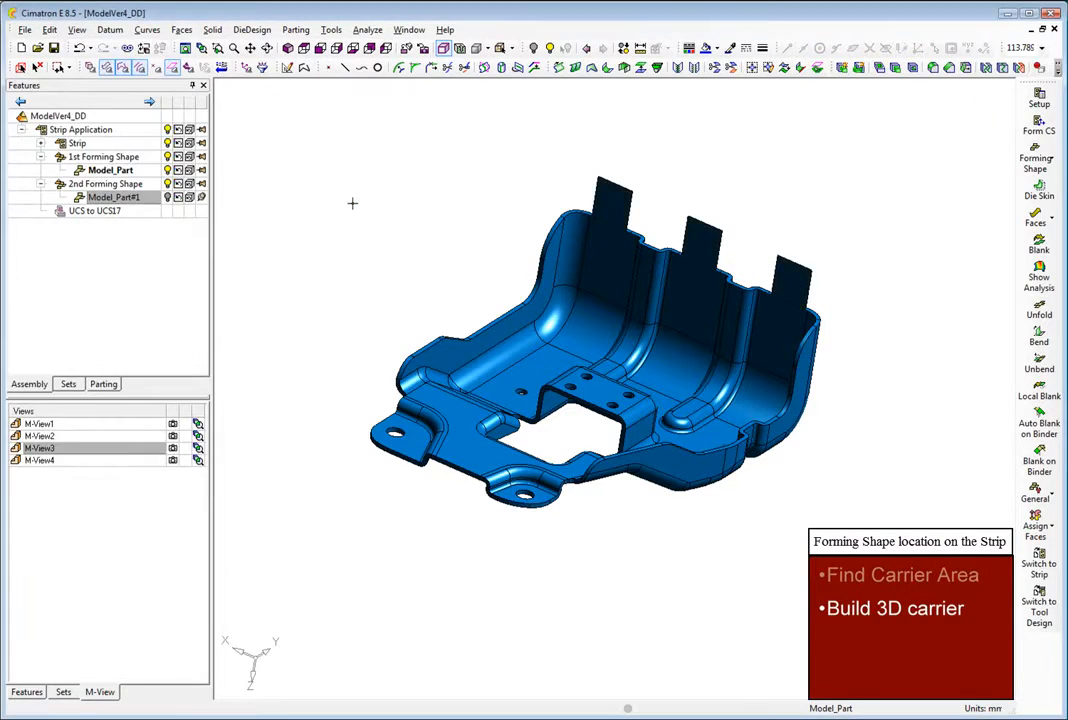
# - Define a UCS normal to the middle carrier tab, with its origin at the midpoint of the tab's outer edge
pyautogui.click(110, 29)
pyautogui.moveTo(124, 77)
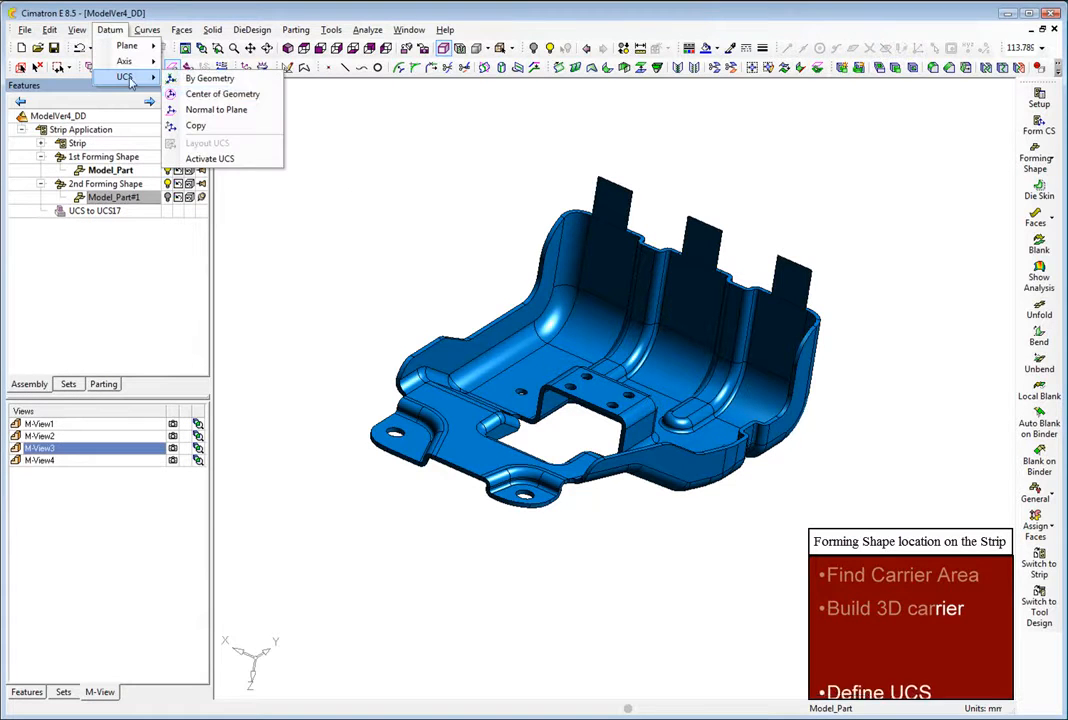
pyautogui.click(217, 110)
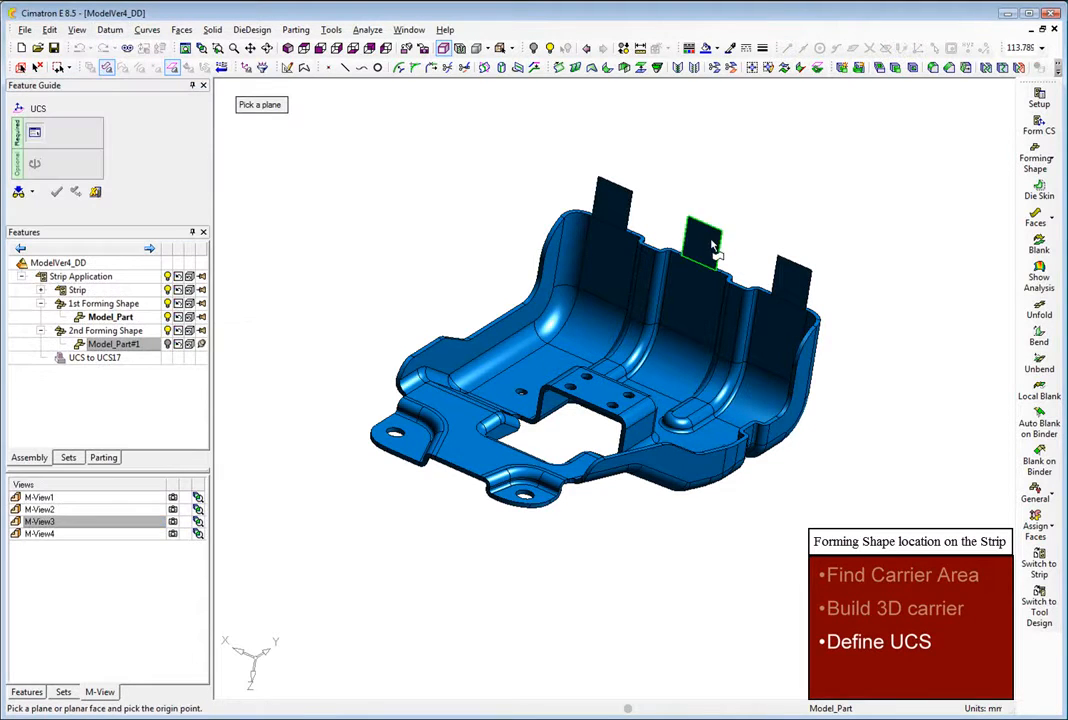
pyautogui.click(706, 226)
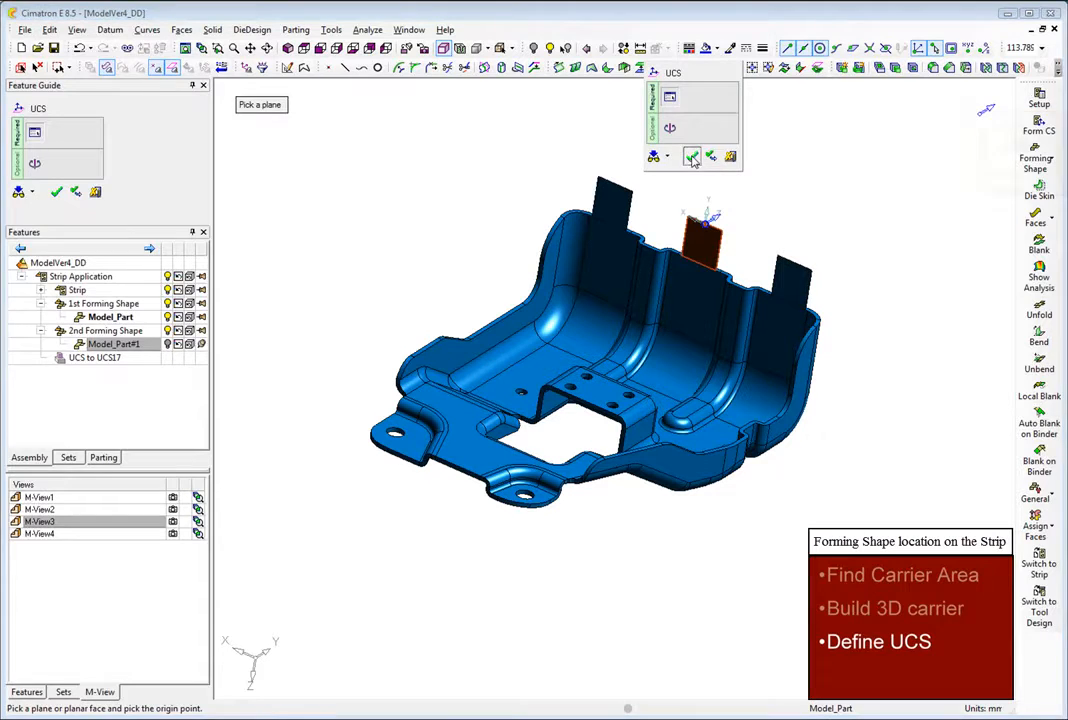
pyautogui.click(692, 157)
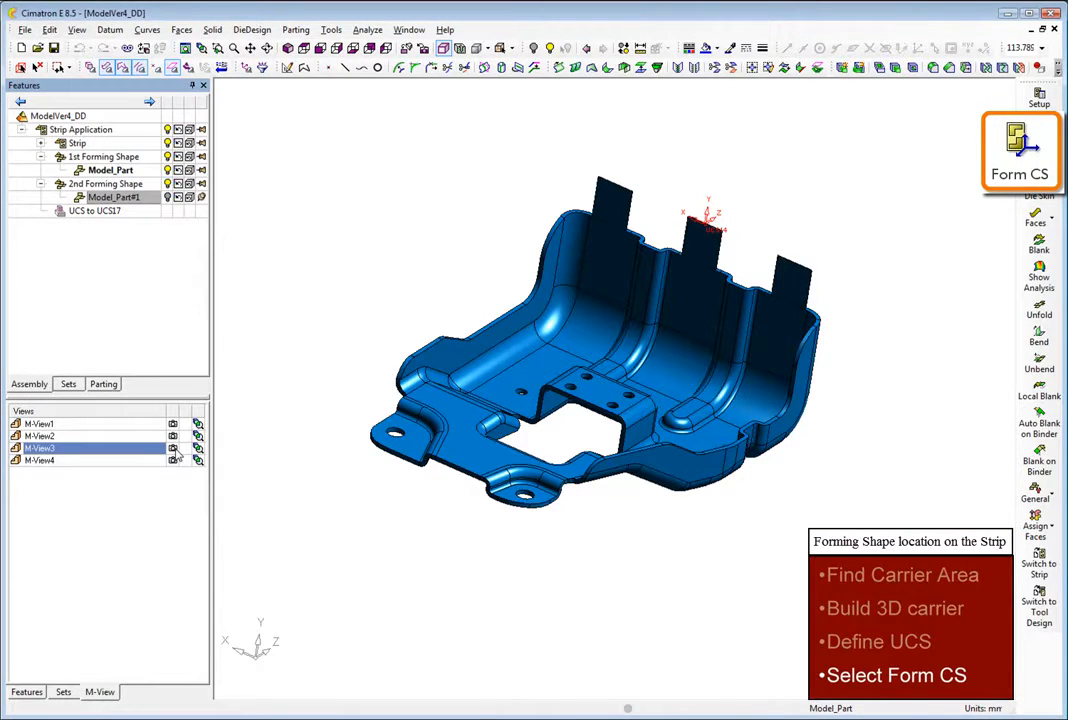
# - Add a regular forming shape beside the first model as a copied part import, with a forming progression of 200
pyautogui.click(288, 50)
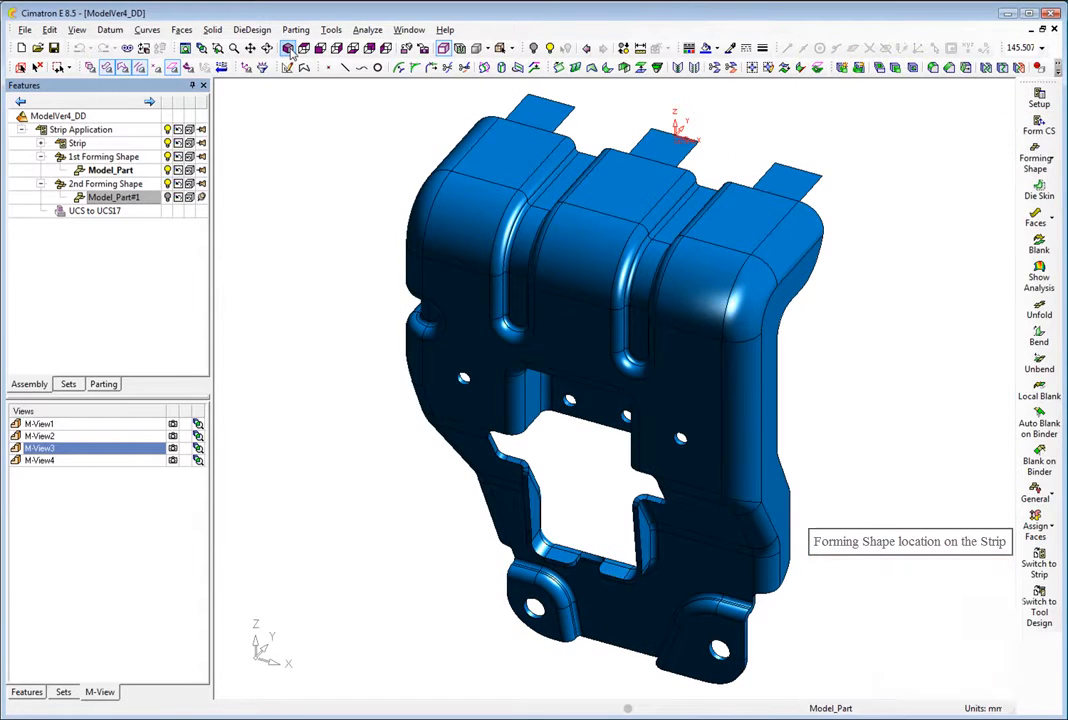
pyautogui.keyDown('ctrl'); pyautogui.moveTo(301, 210); pyautogui.dragTo(301, 287, button='right'); pyautogui.keyUp('ctrl')
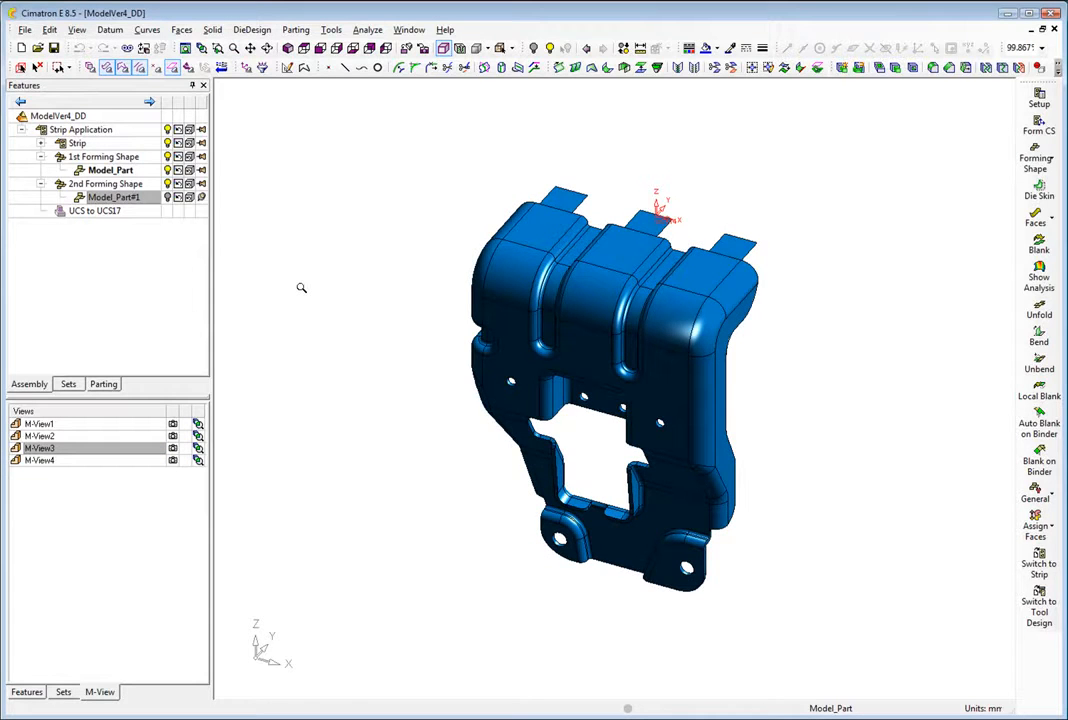
pyautogui.click(1036, 160)
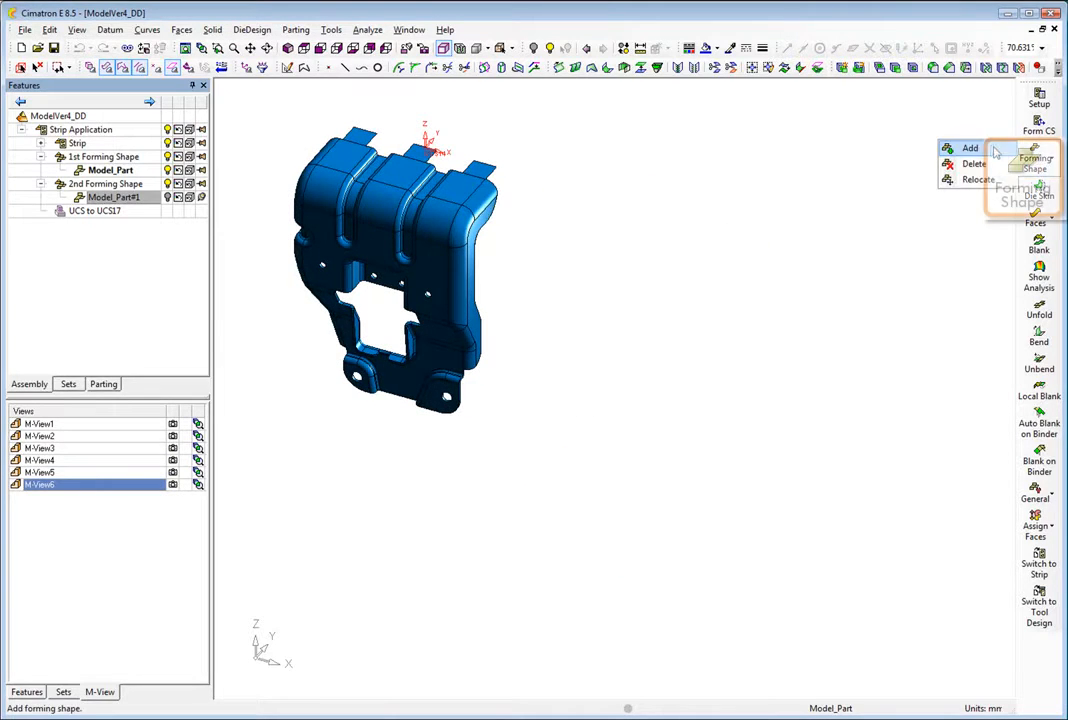
pyautogui.click(958, 148)
pyautogui.click(460, 199)
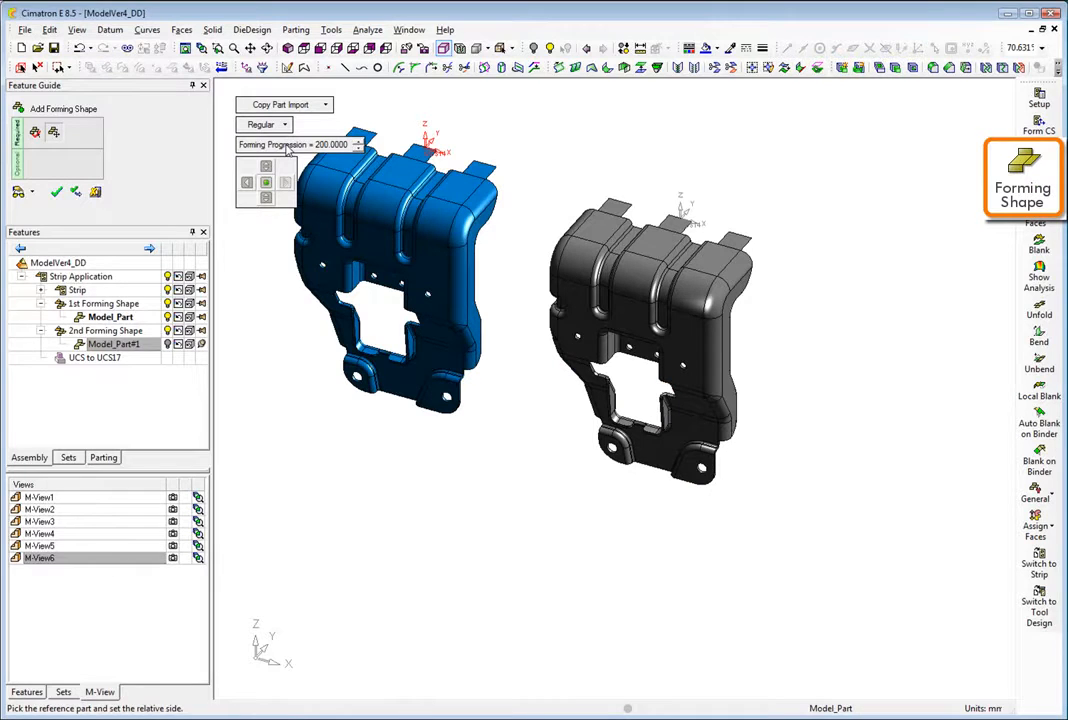
pyautogui.middleClick(287, 360)
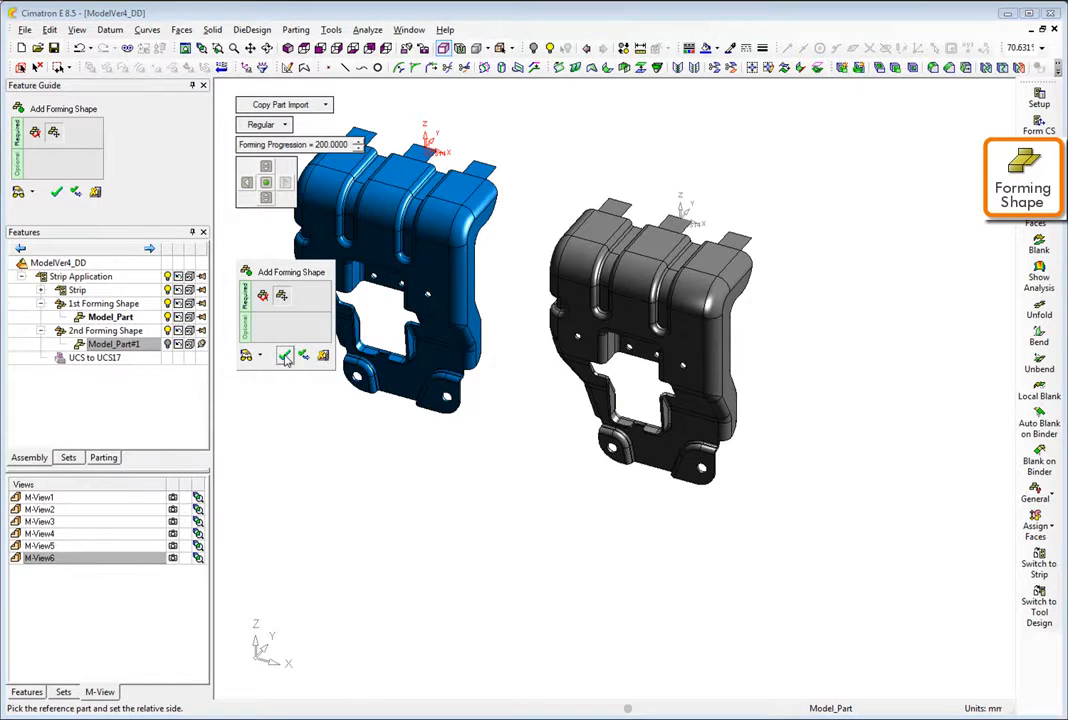
pyautogui.click(285, 357)
# - Create a Die Skin from the new forming shape's faces, leaving out the thickness faces around the window cutout
pyautogui.click(173, 424)
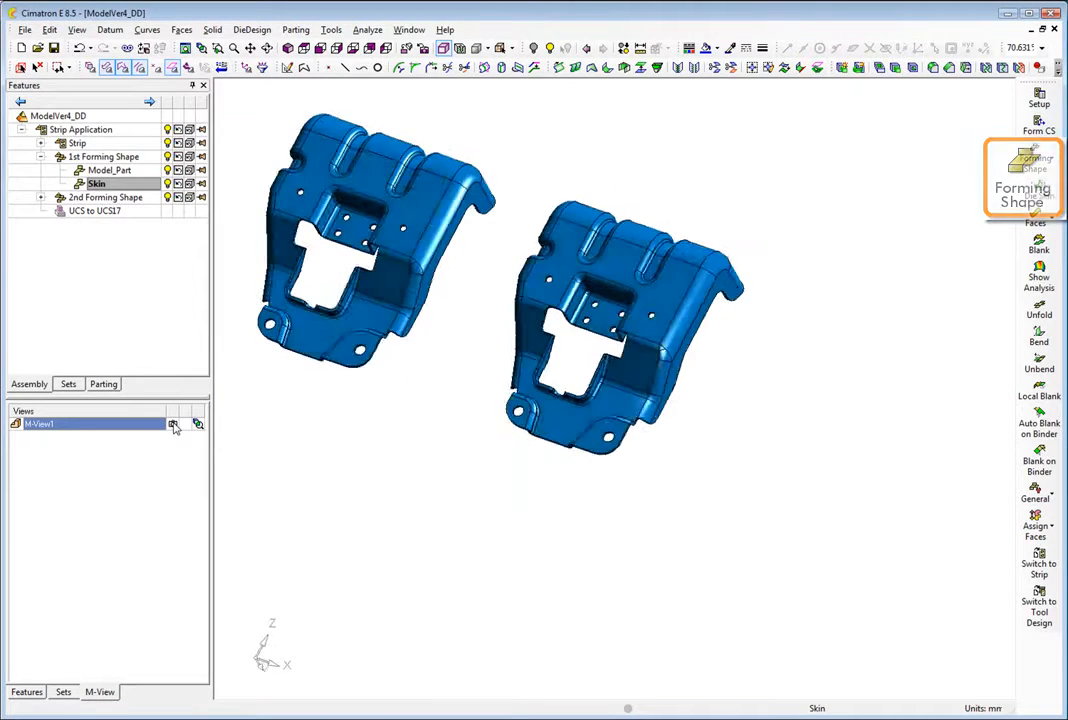
pyautogui.click(173, 436)
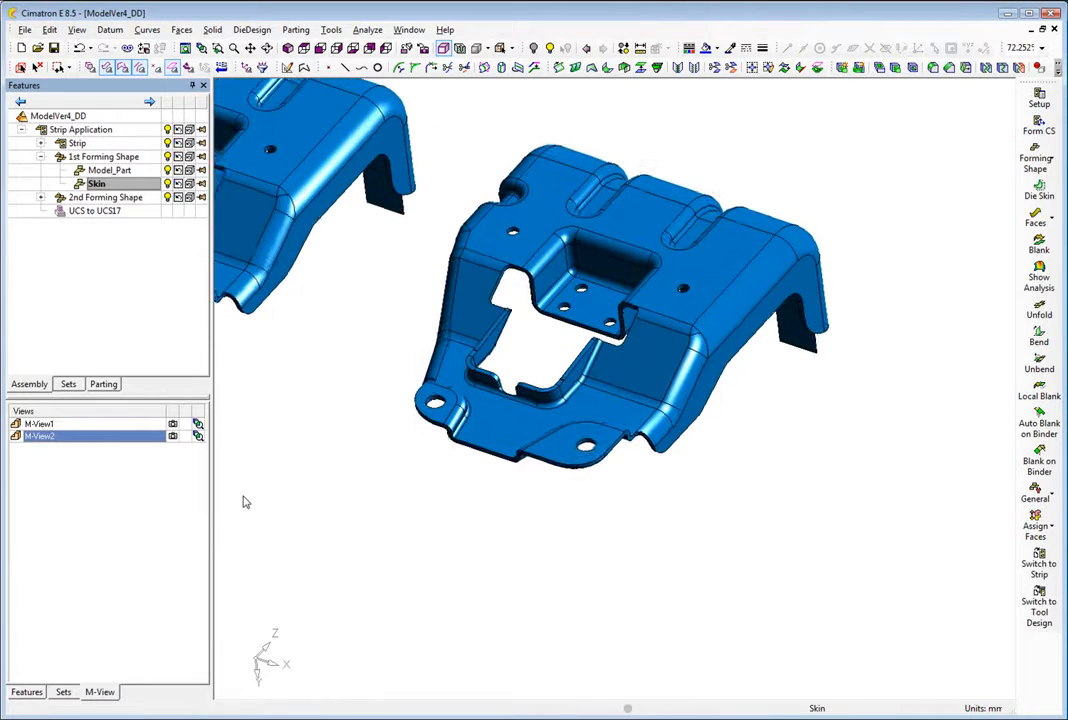
pyautogui.click(1039, 190)
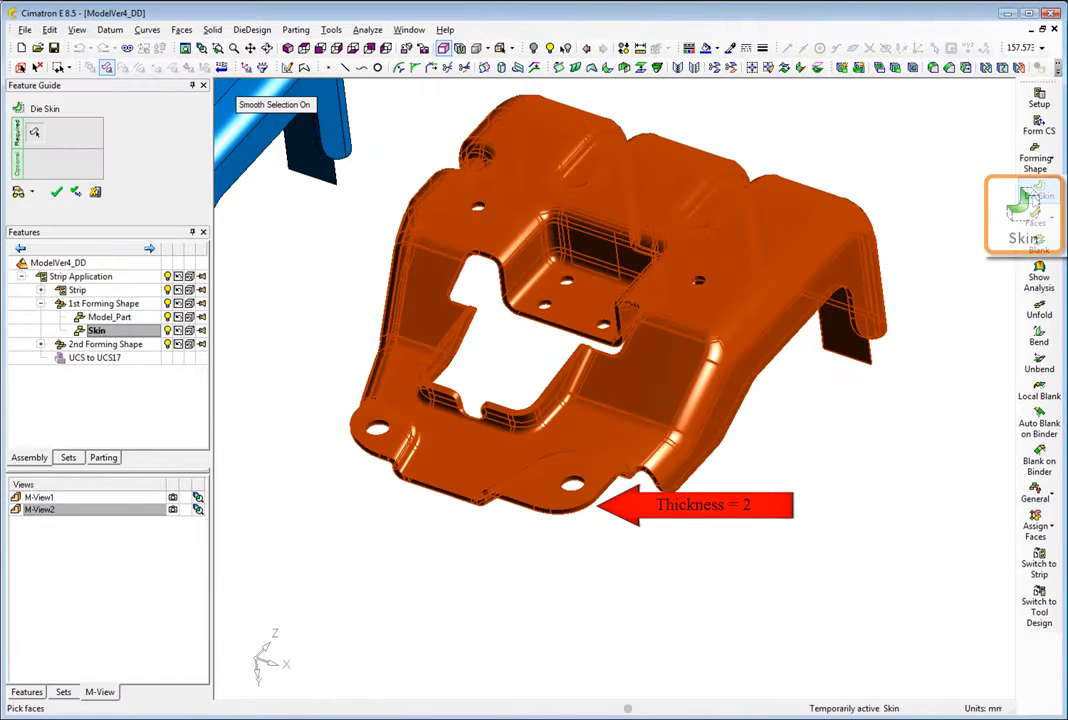
pyautogui.click(440, 368)
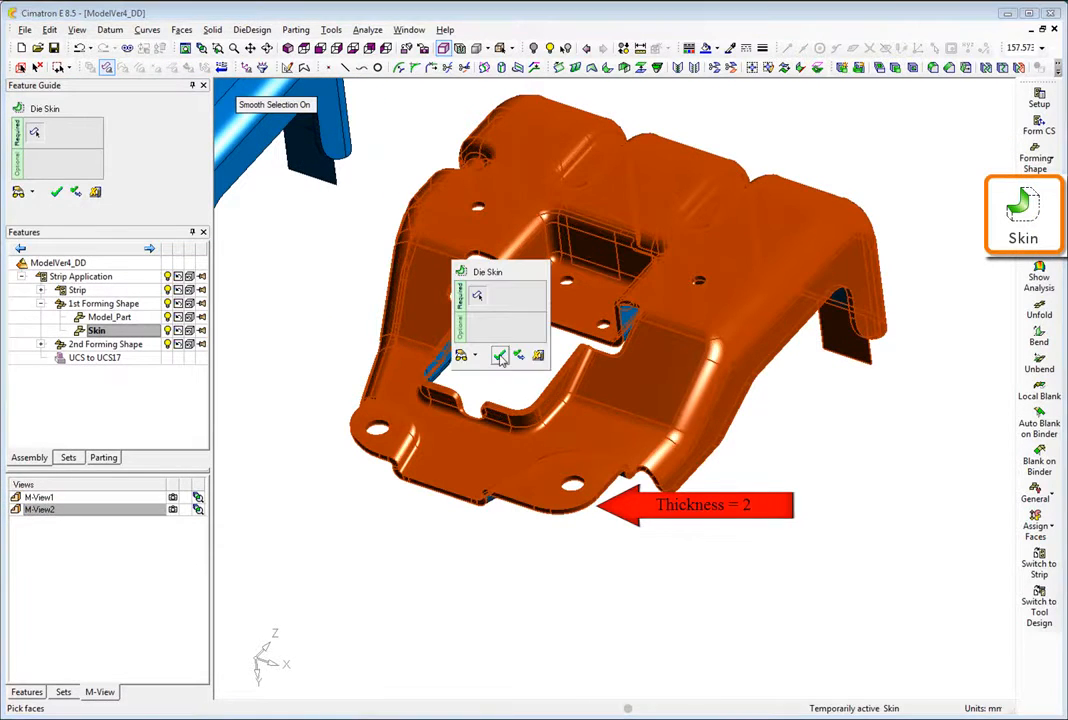
pyautogui.click(500, 357)
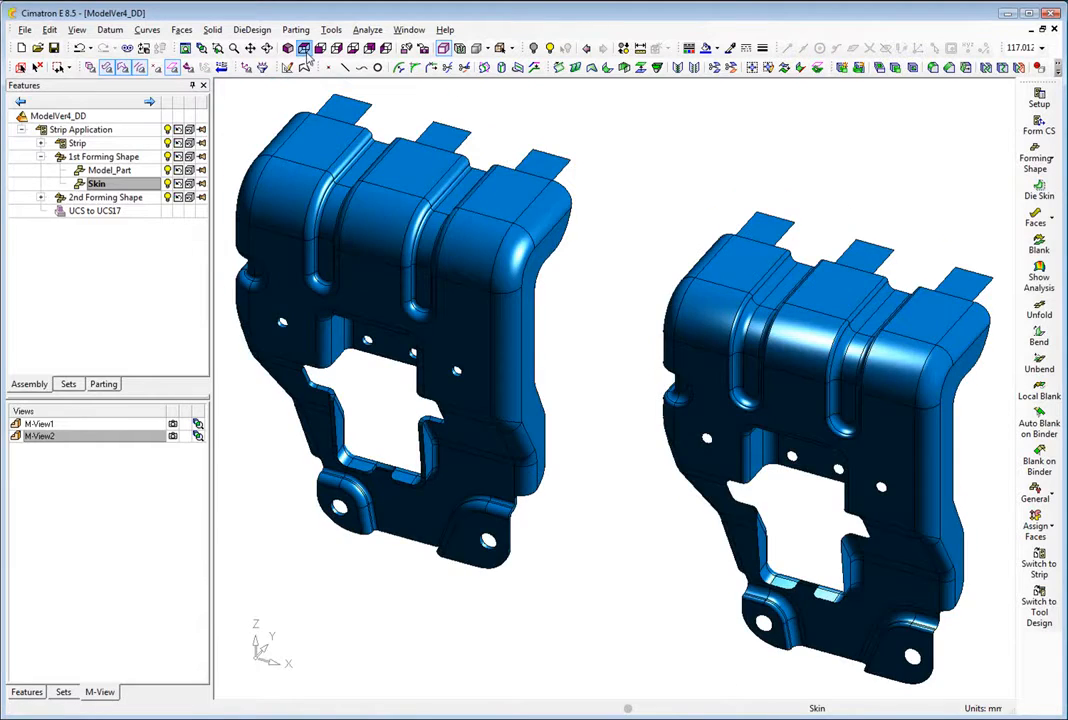
# - Round the six sharp corners where the three carrier tabs meet the skin, using Face Corner with a radius of 1
pyautogui.click(303, 48)
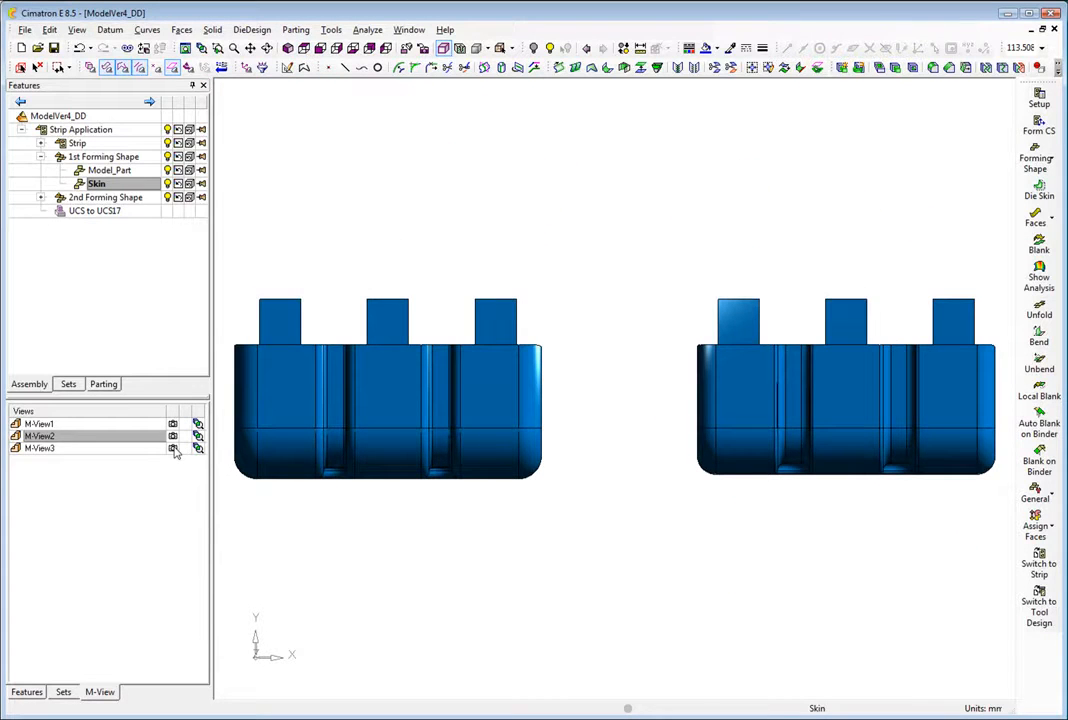
pyautogui.click(173, 449)
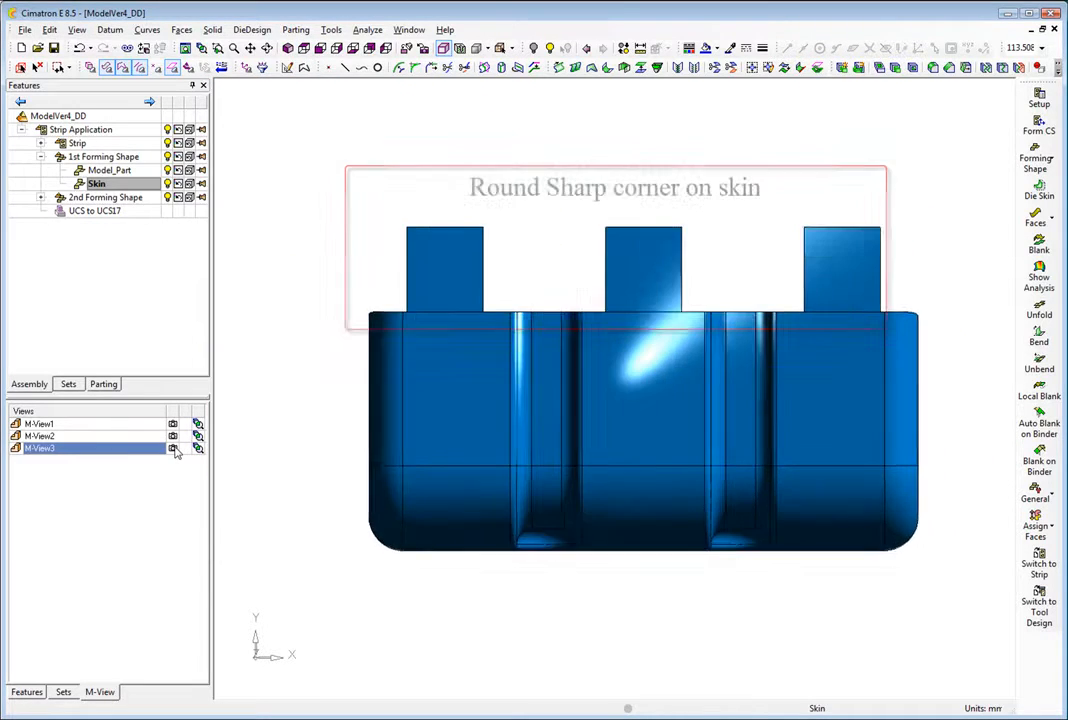
pyautogui.click(182, 30)
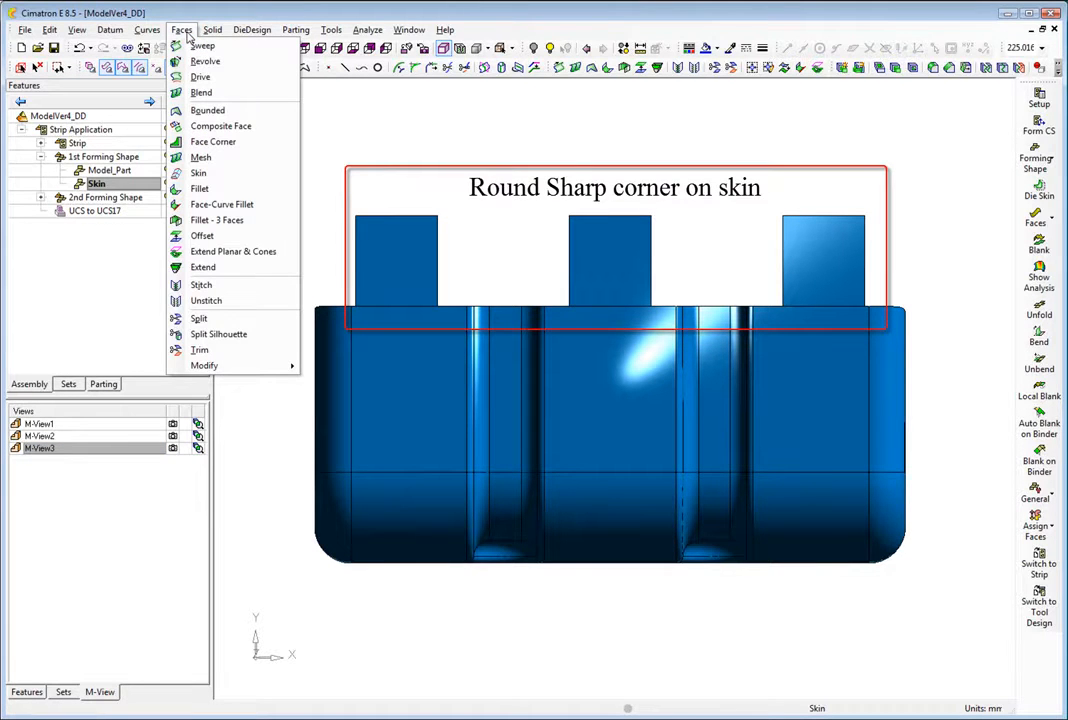
pyautogui.click(200, 141)
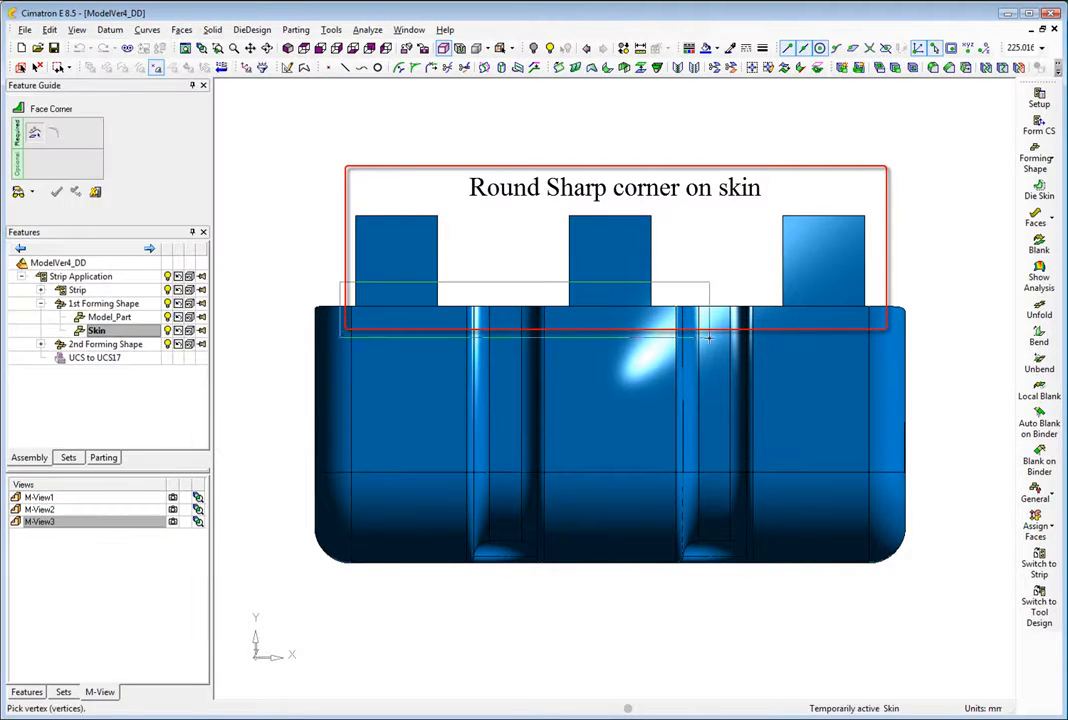
pyautogui.click(871, 324)
pyautogui.write('1')
pyautogui.press('Return')
pyautogui.middleClick(307, 112)
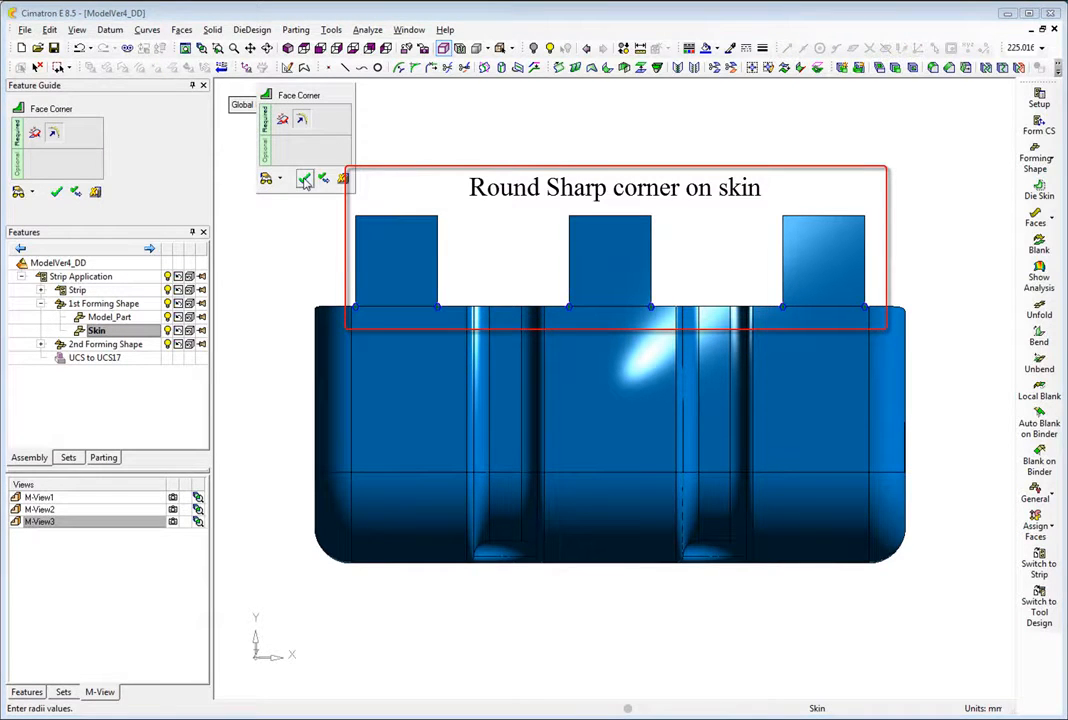
pyautogui.click(305, 179)
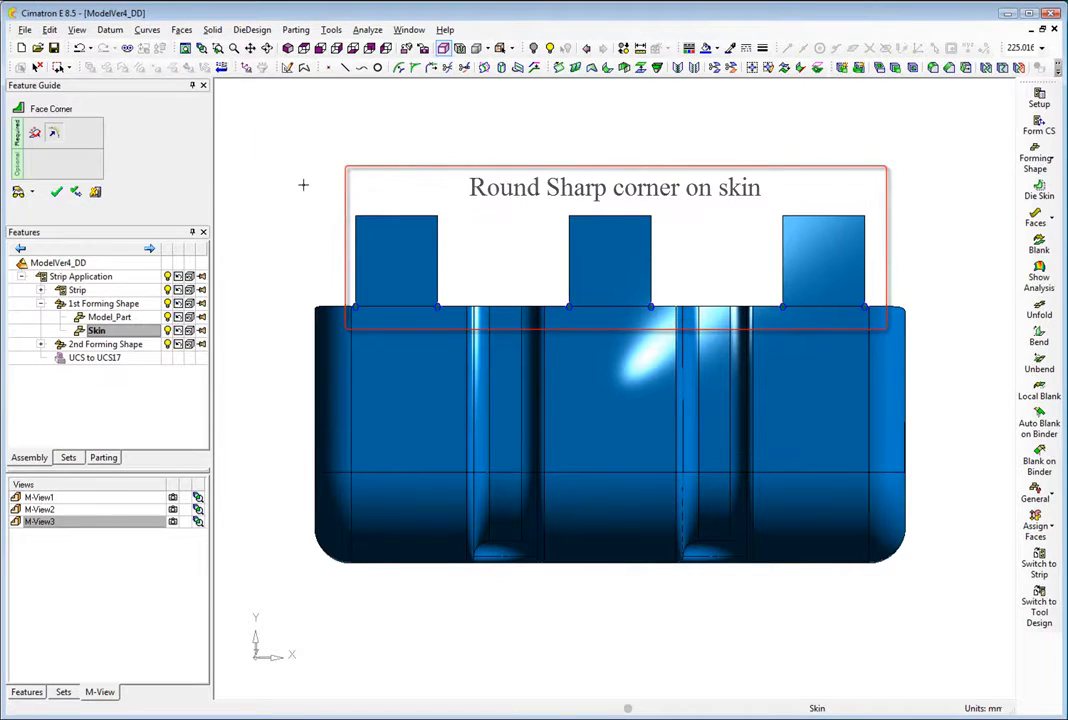
pyautogui.click(173, 462)
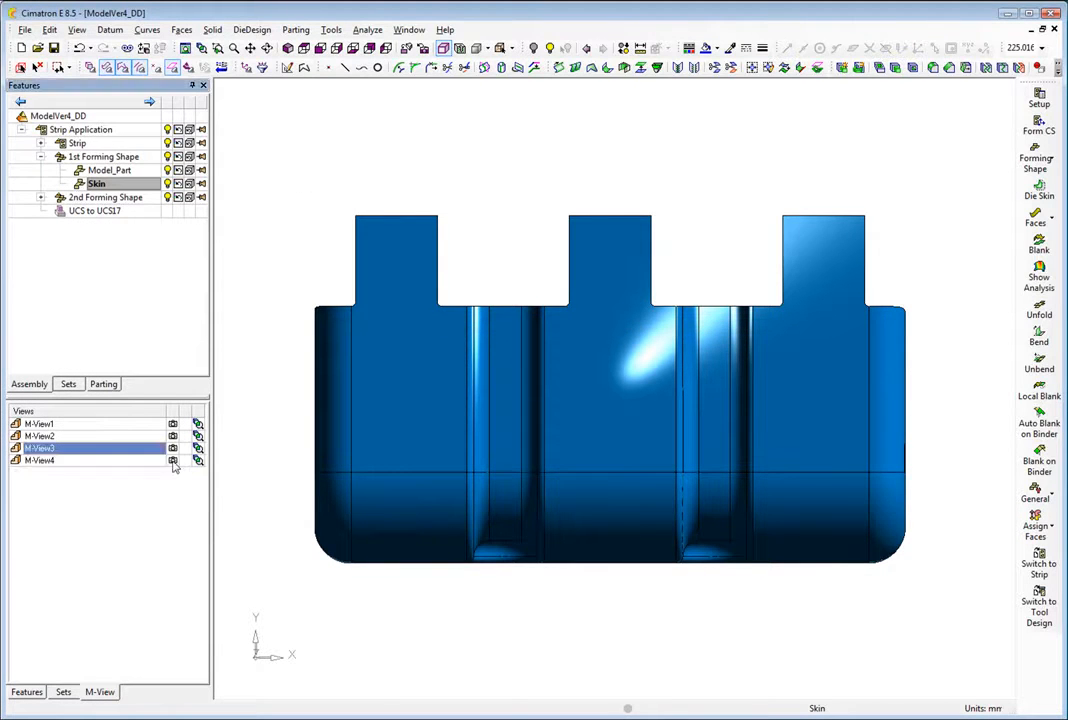
pyautogui.click(173, 462)
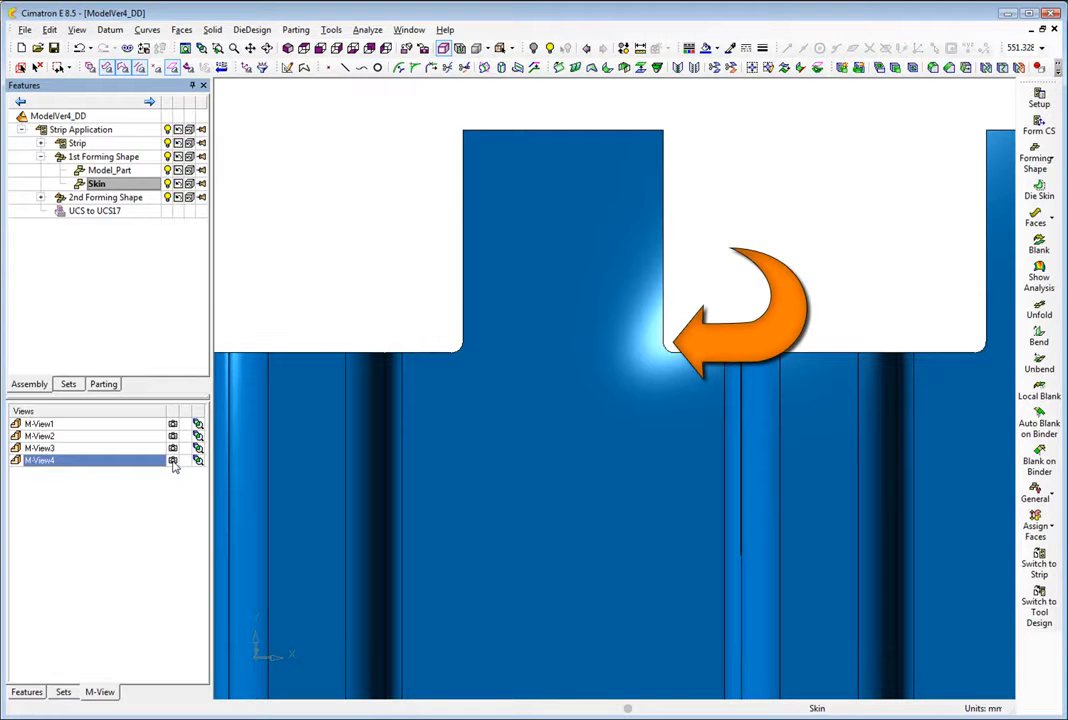
# - Add another regular forming shape beside the skin as a copied part import, with a forming progression of 200
pyautogui.click(173, 474)
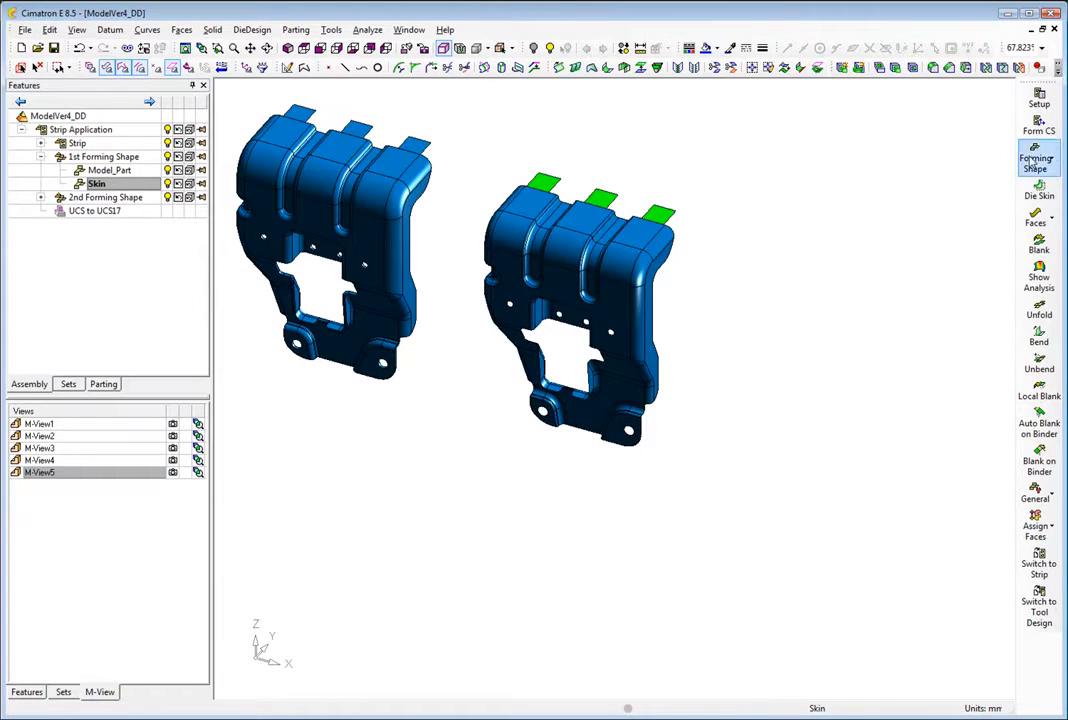
pyautogui.click(1036, 162)
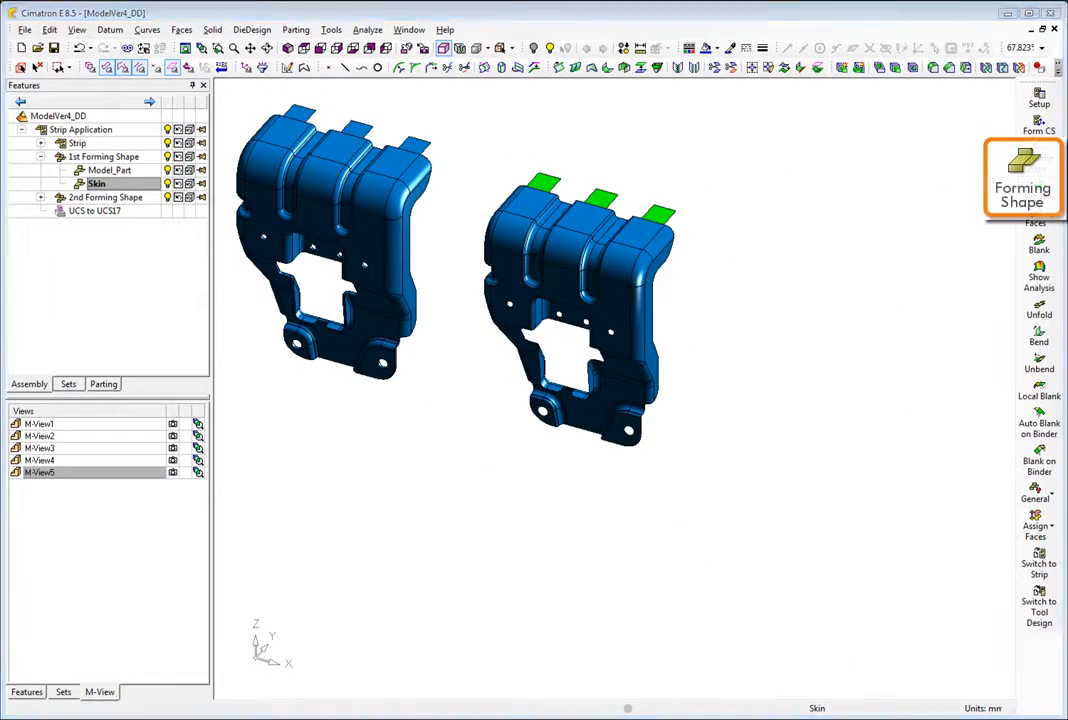
pyautogui.click(966, 145)
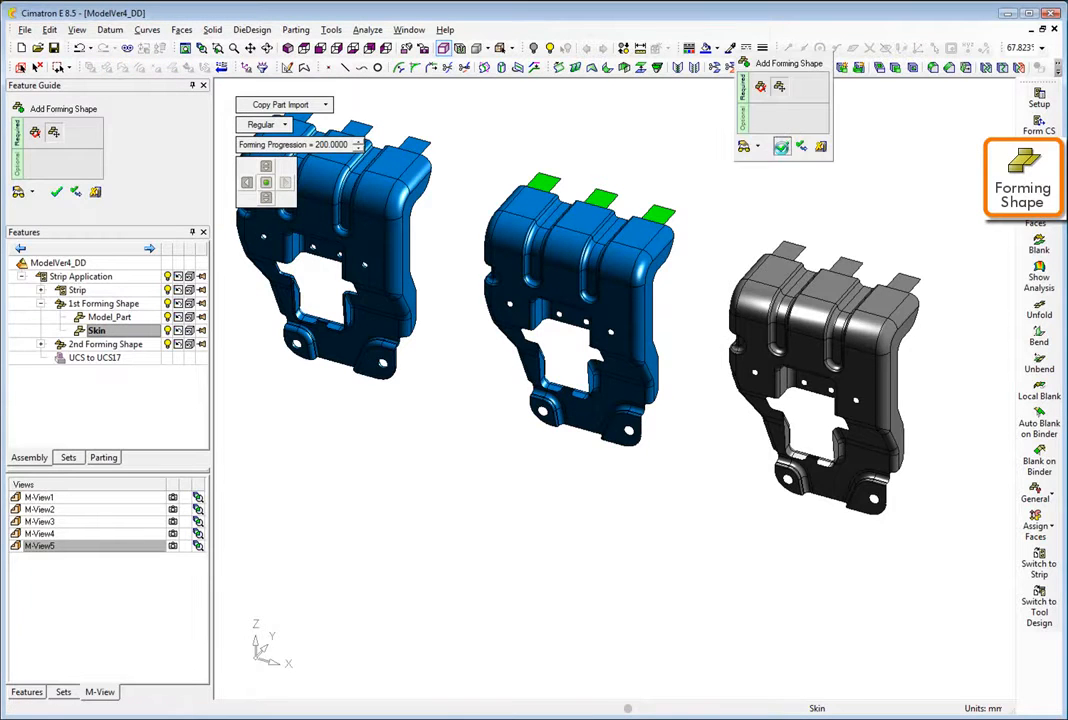
# - Offset the outer edge of the middle carrier tab inward by 8 with the original kept, creating a bending line across the tab
pyautogui.click(173, 436)
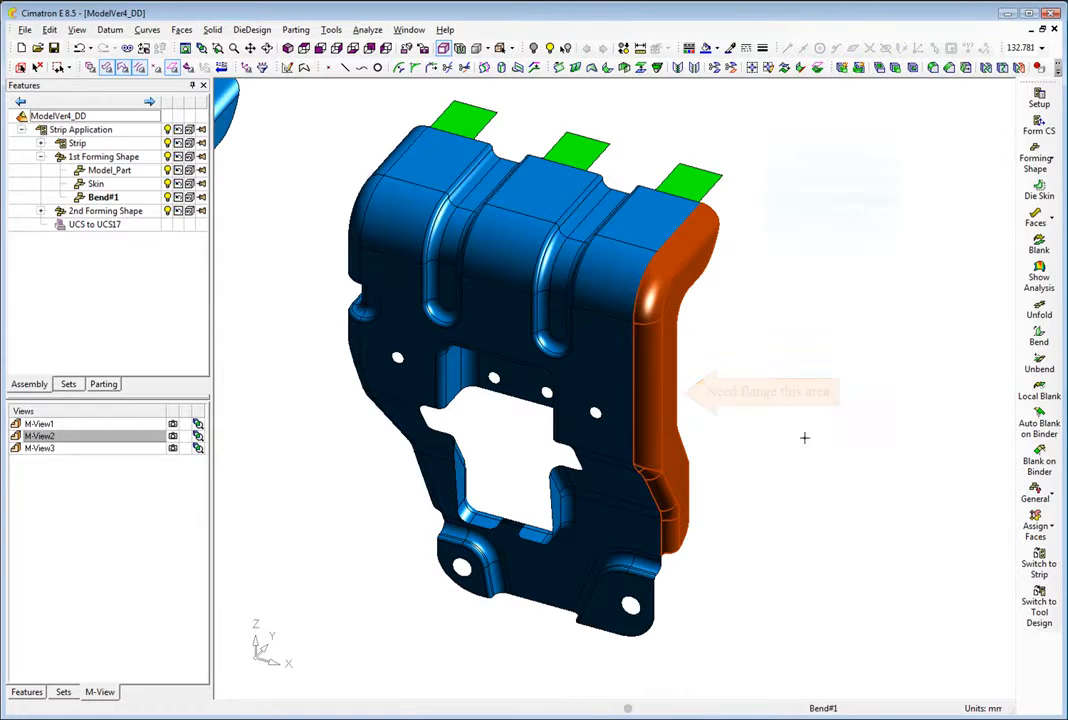
pyautogui.click(173, 448)
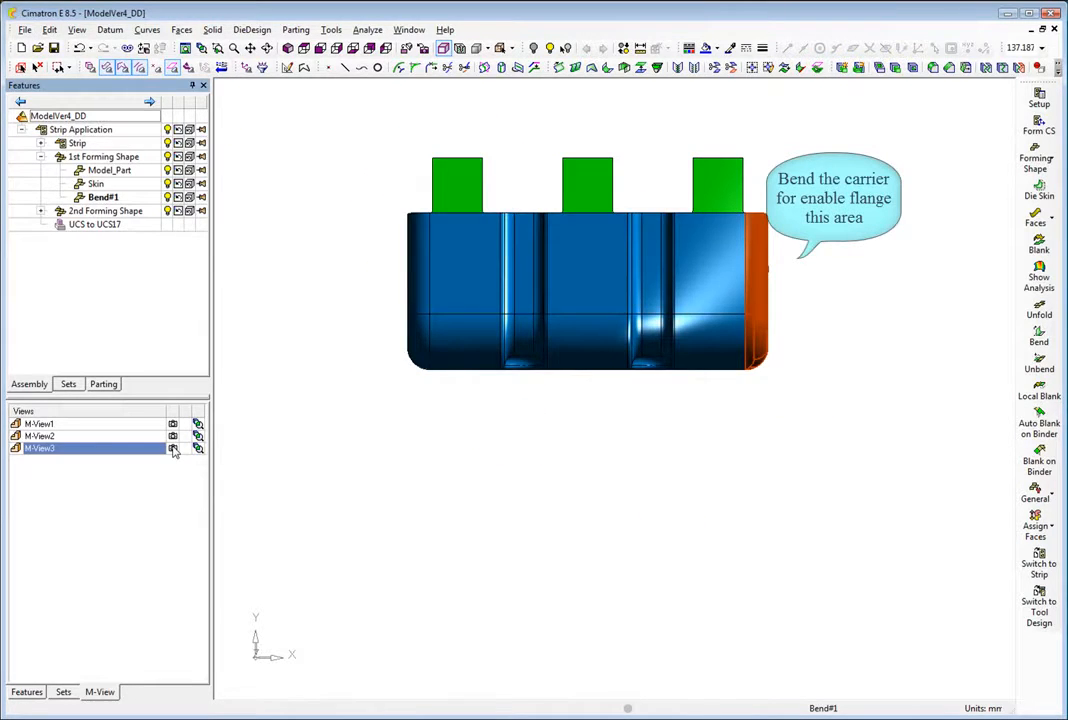
pyautogui.click(147, 30)
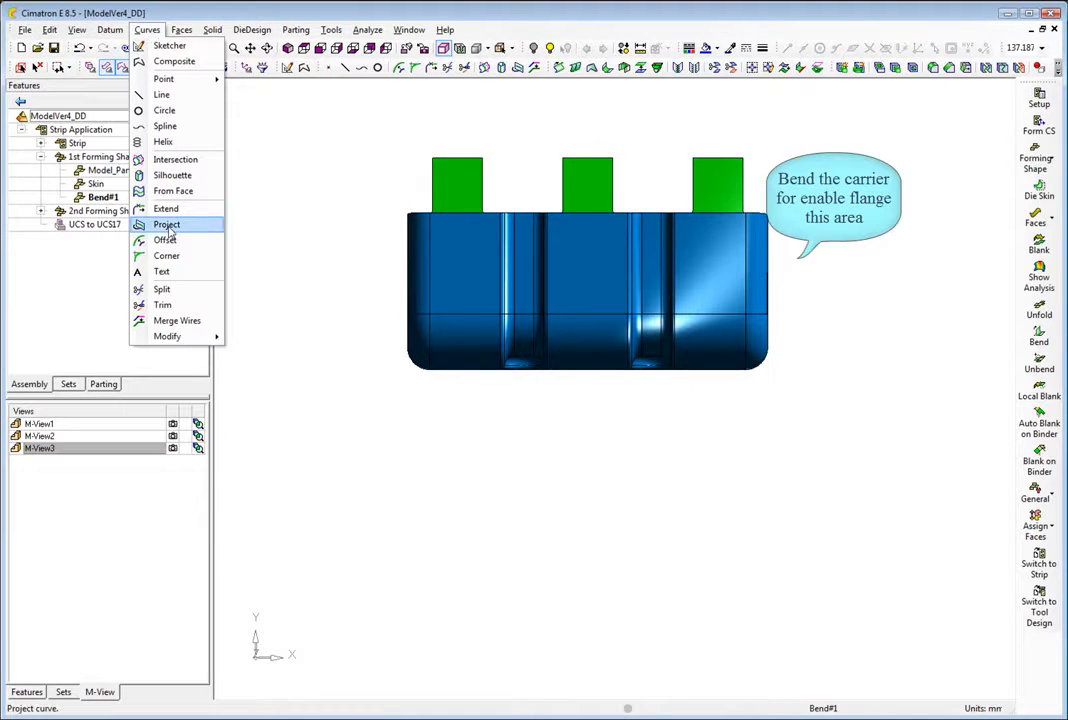
pyautogui.click(166, 241)
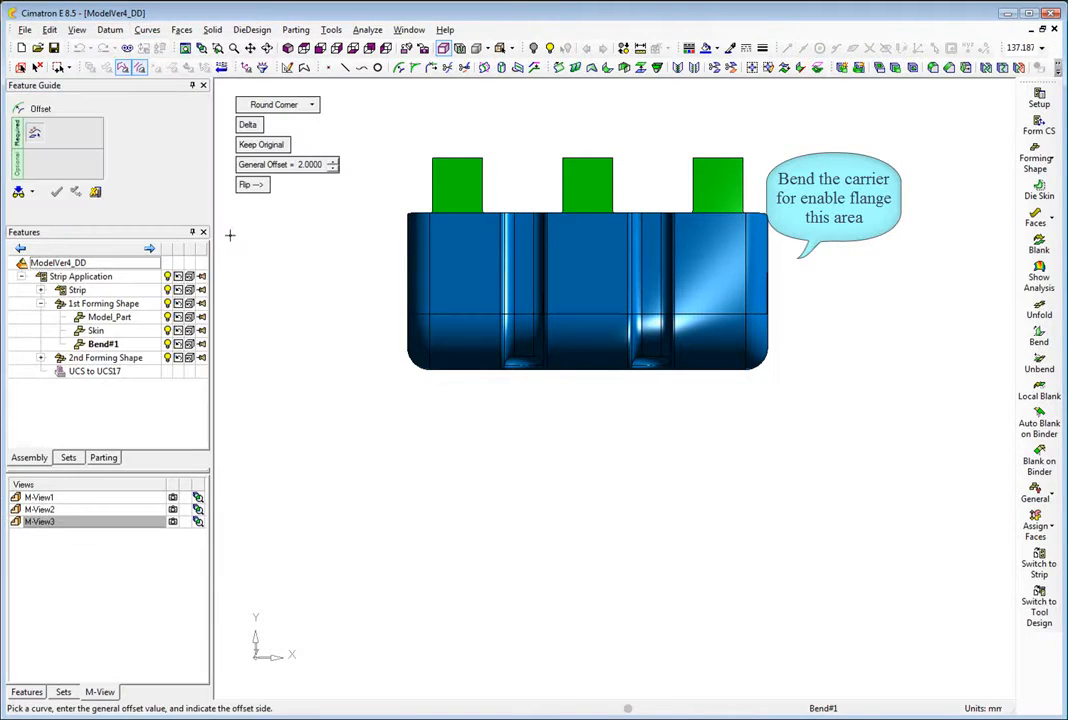
pyautogui.click(306, 166)
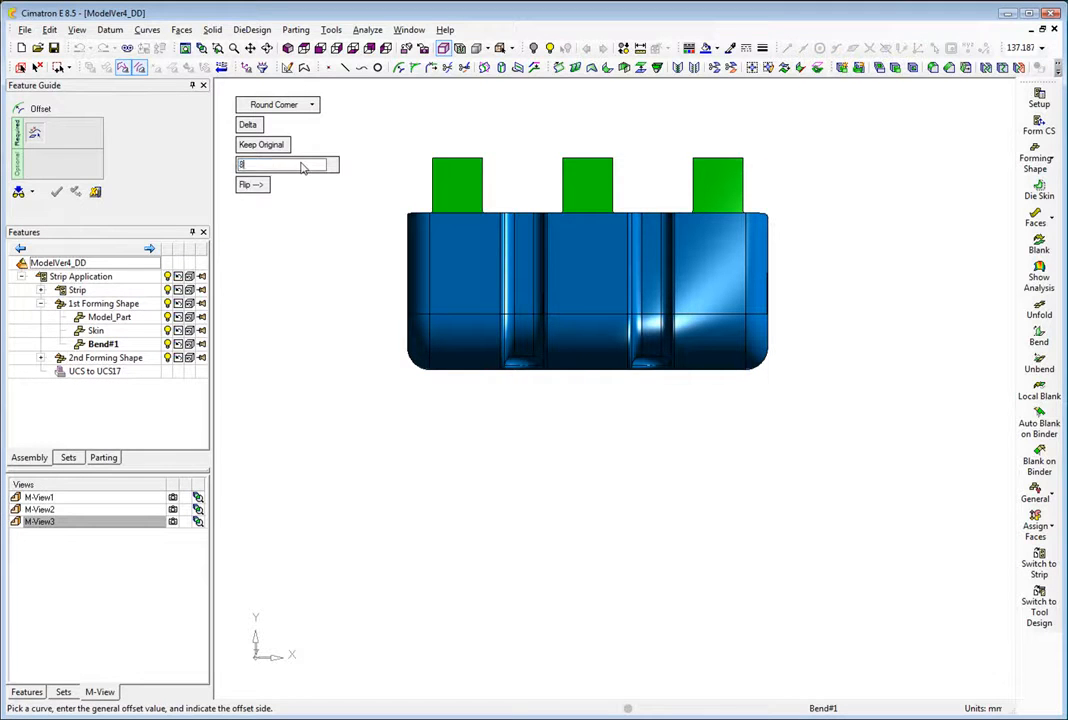
pyautogui.press('Return')
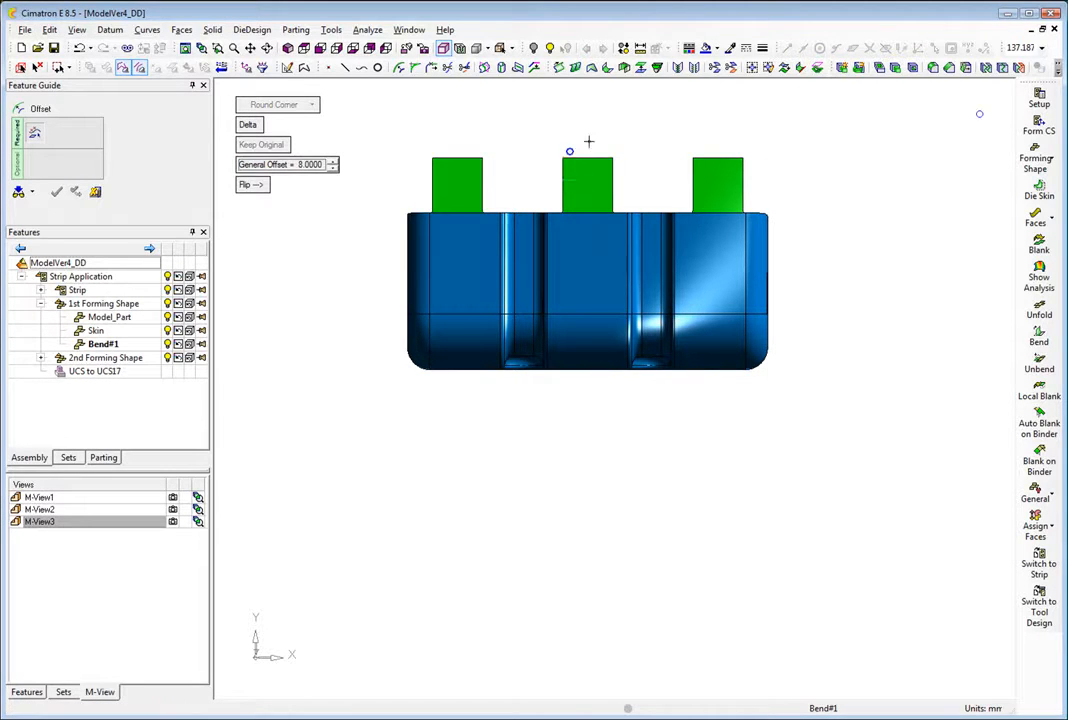
pyautogui.click(575, 158)
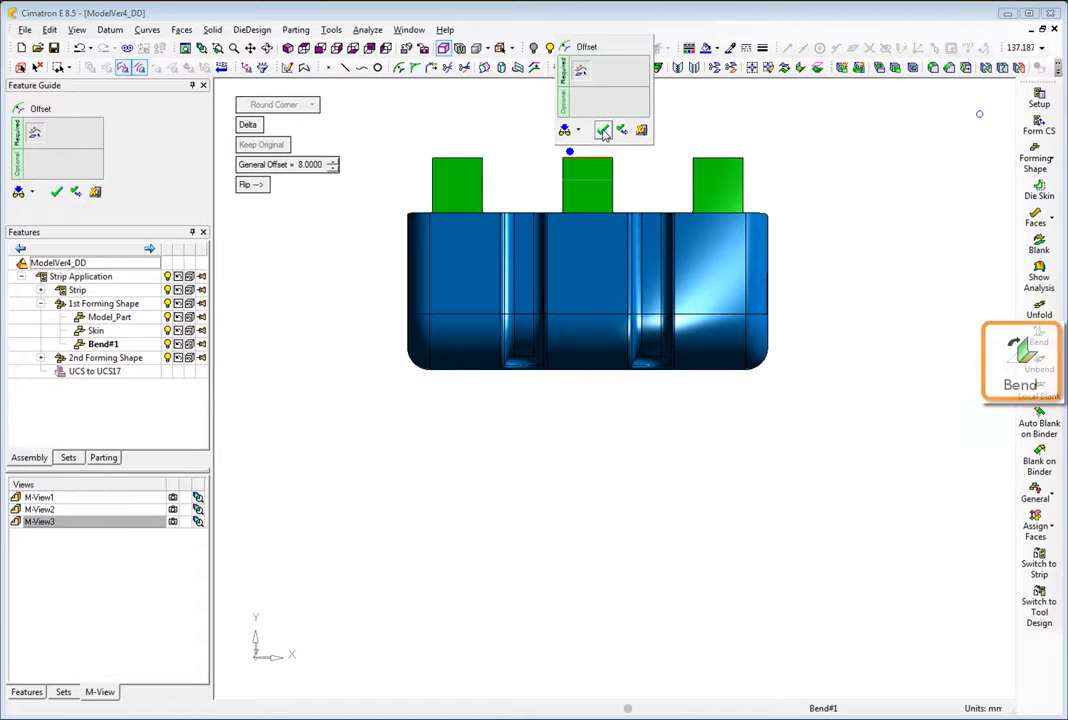
pyautogui.click(604, 128)
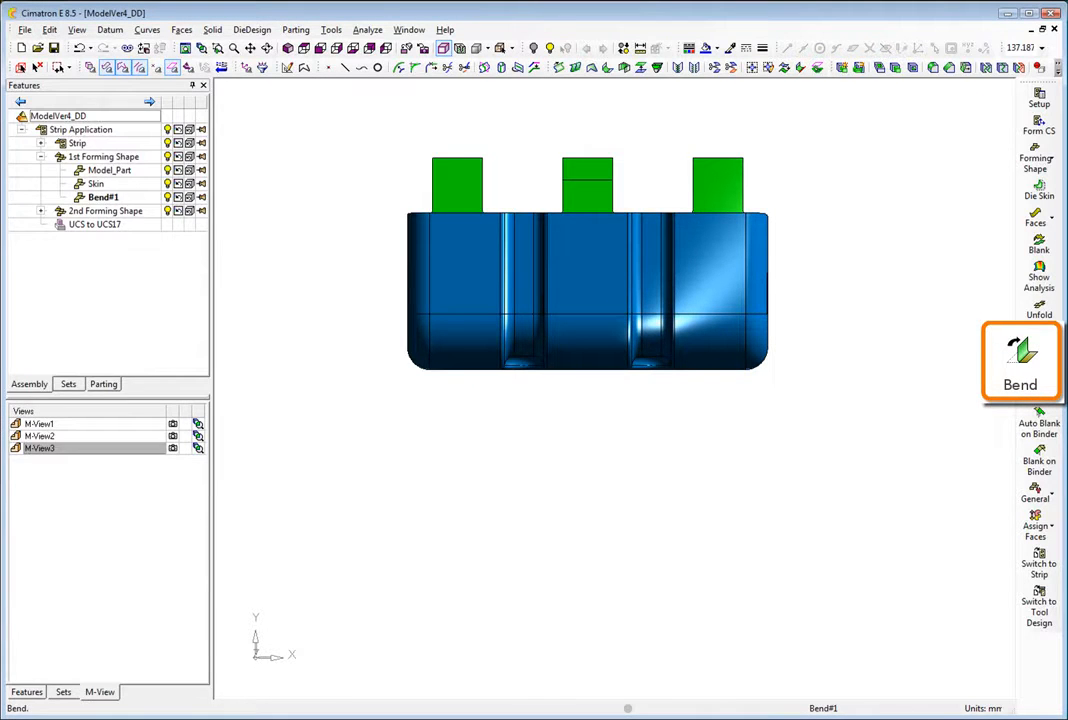
# - Bend the carrier tabs along the offset line from the middle tab's plane, with thickness 0, K-factor 0.5, bend angle 60 and bend radius 2
pyautogui.click(1036, 361)
pyautogui.click(732, 246)
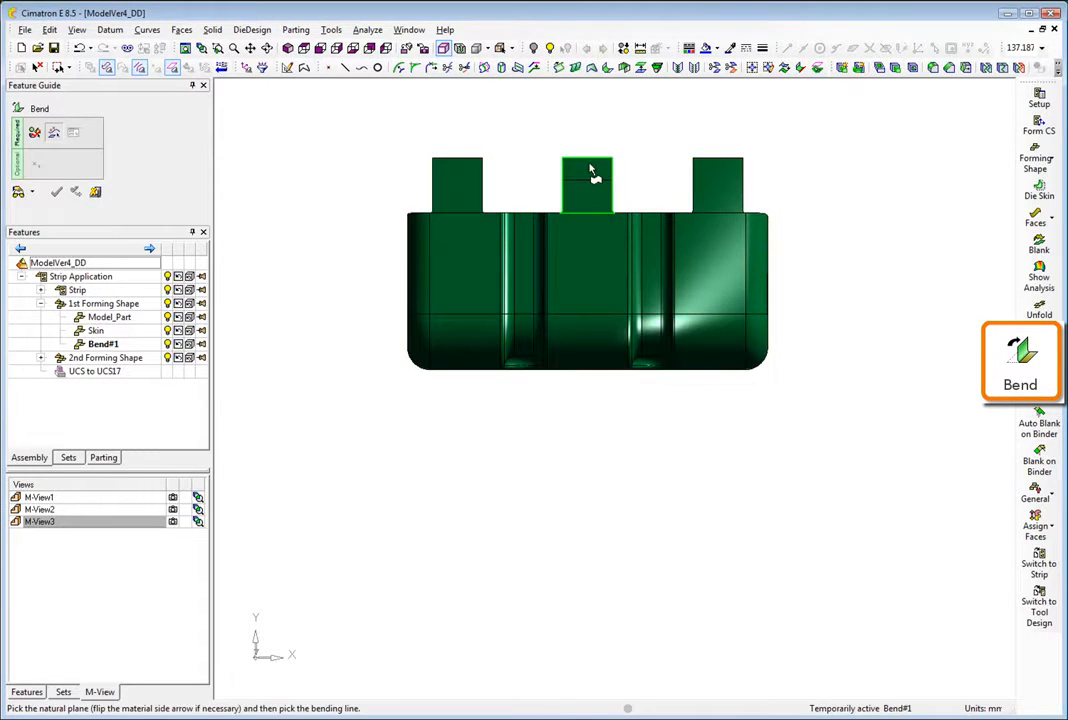
pyautogui.click(591, 174)
pyautogui.click(599, 184)
pyautogui.click(173, 509)
pyautogui.click(172, 521)
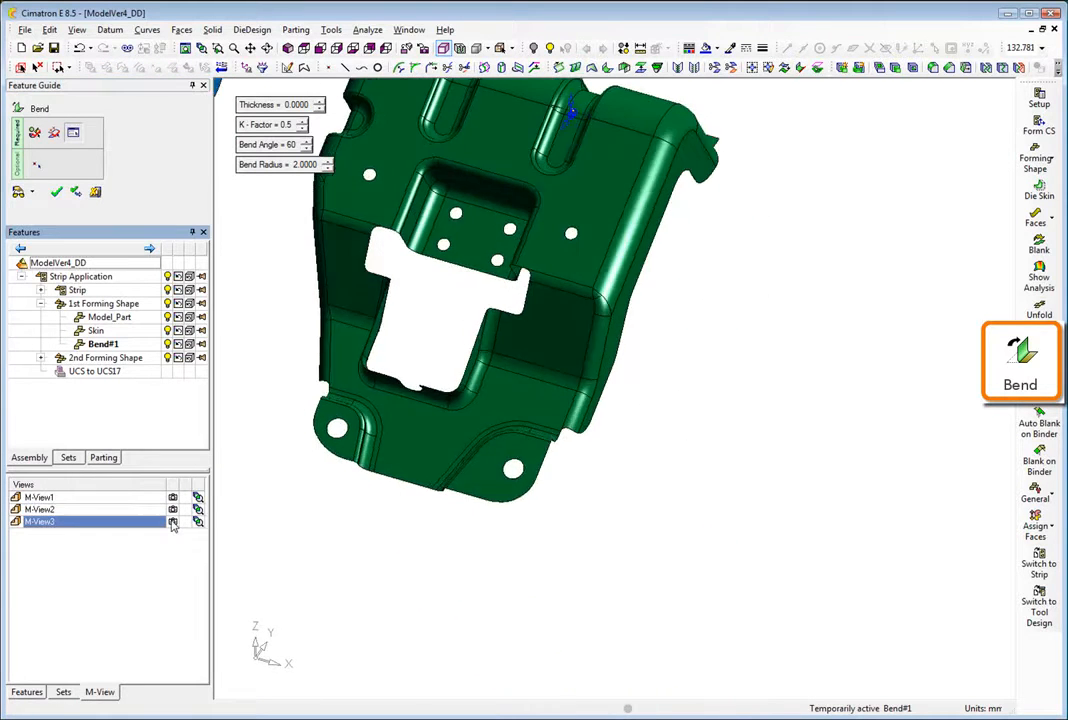
pyautogui.middleClick(312, 331)
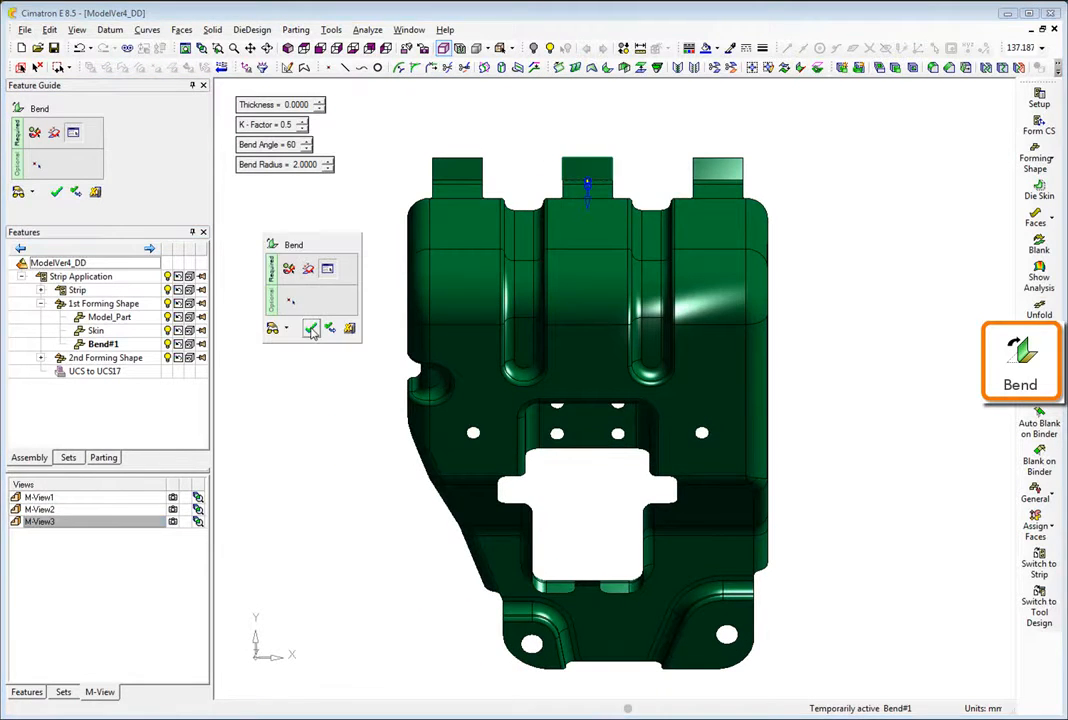
pyautogui.click(312, 331)
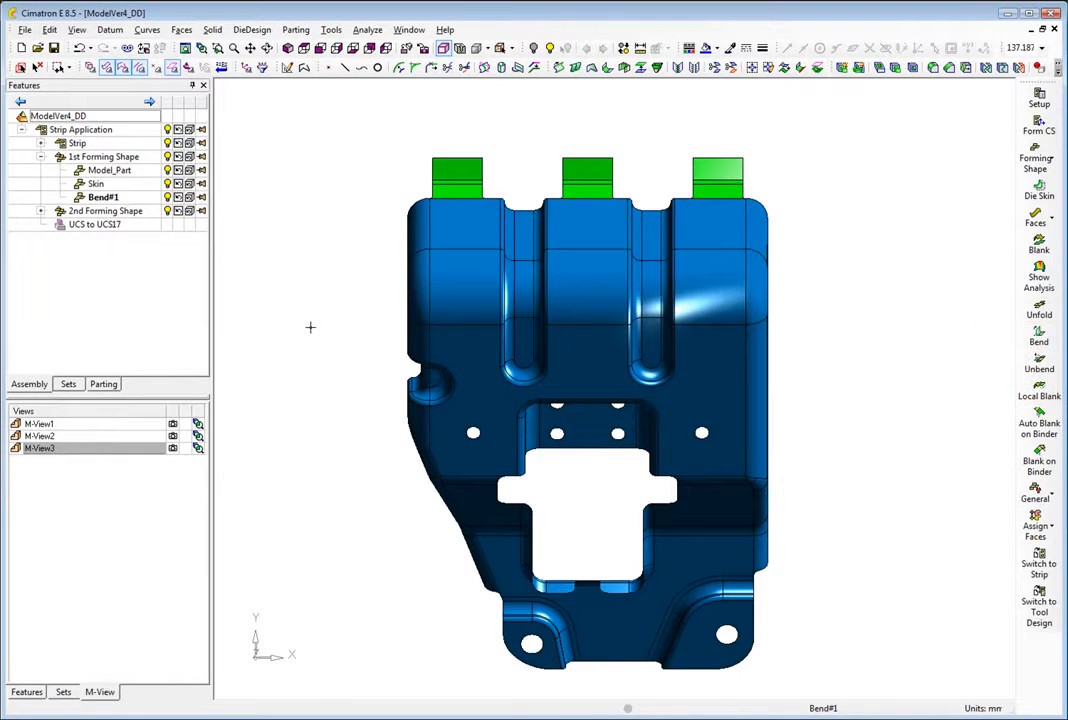
# - Assign the faces of the straight-side flange on the bent forming shape to the Forming group
pyautogui.click(172, 472)
pyautogui.click(1037, 525)
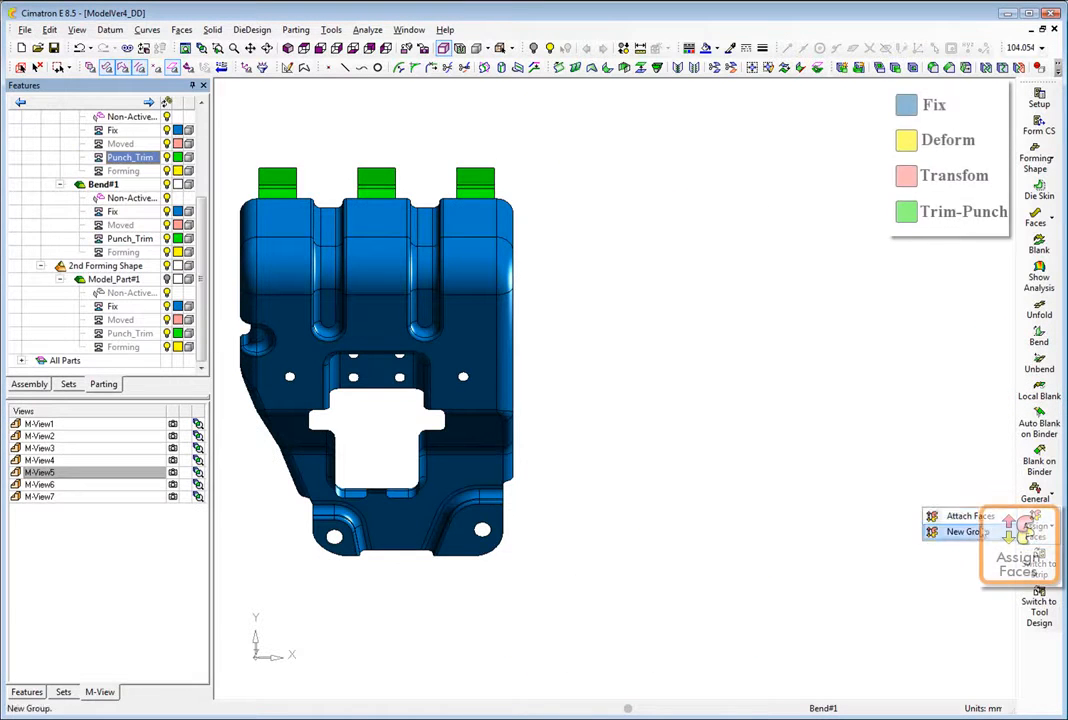
pyautogui.moveTo(502, 187); pyautogui.dragTo(584, 412)
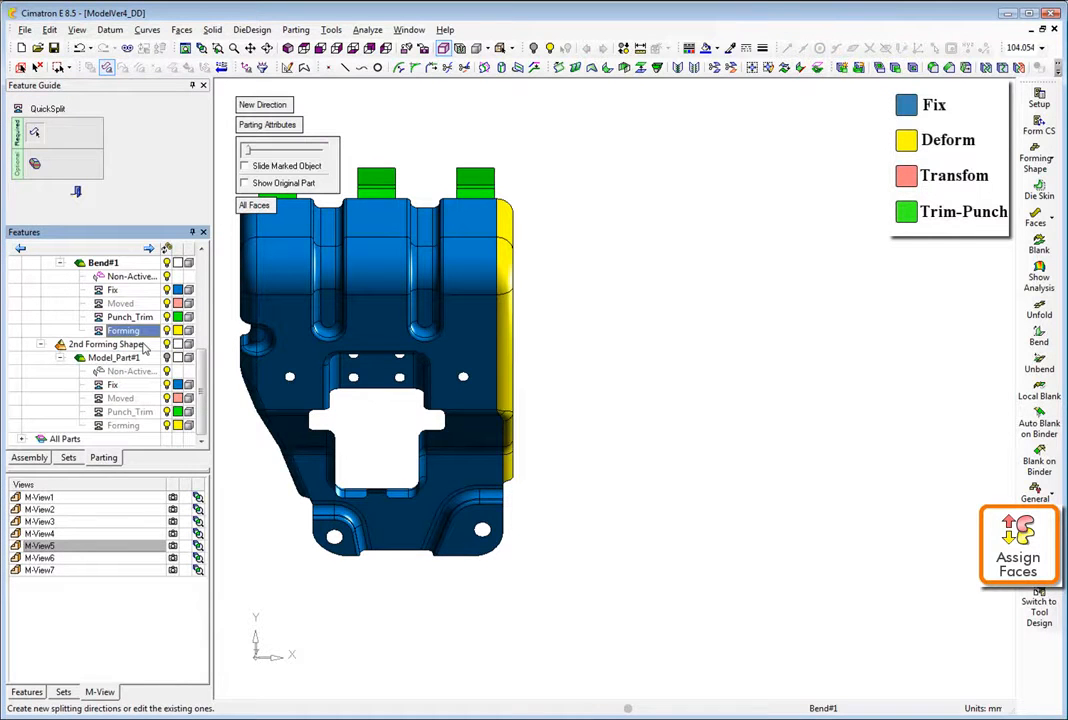
# - Assign the faces of the opposite, notched flange to the Forming group and the carrier tab faces to the Fix group
pyautogui.click(172, 546)
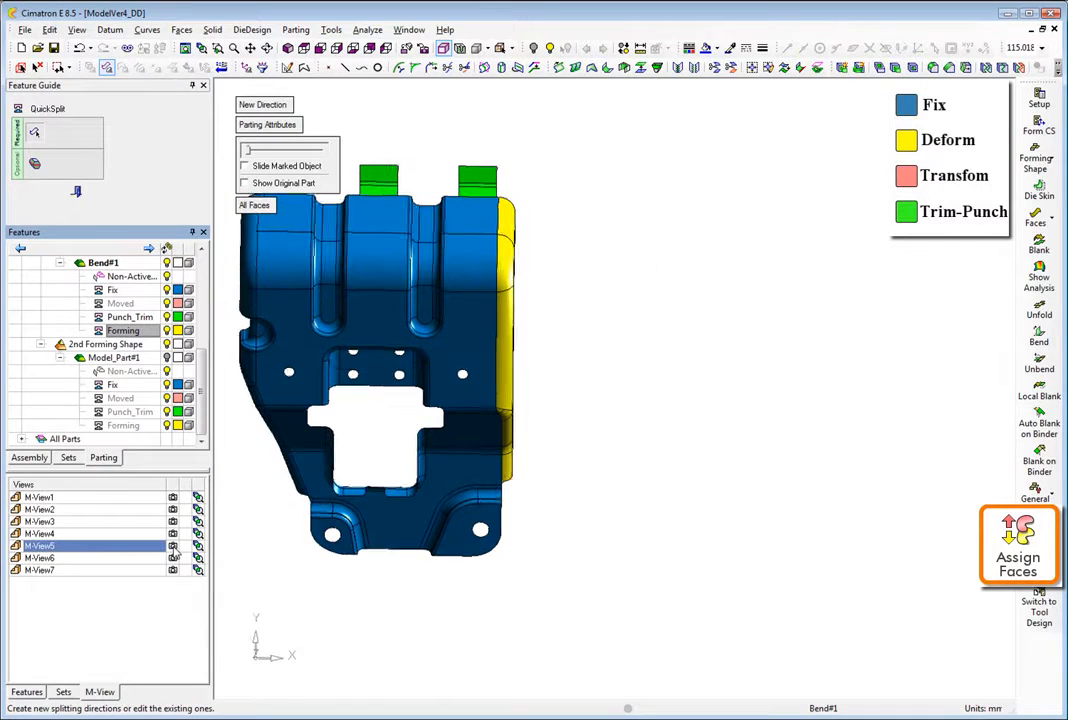
pyautogui.moveTo(227, 183); pyautogui.dragTo(263, 362)
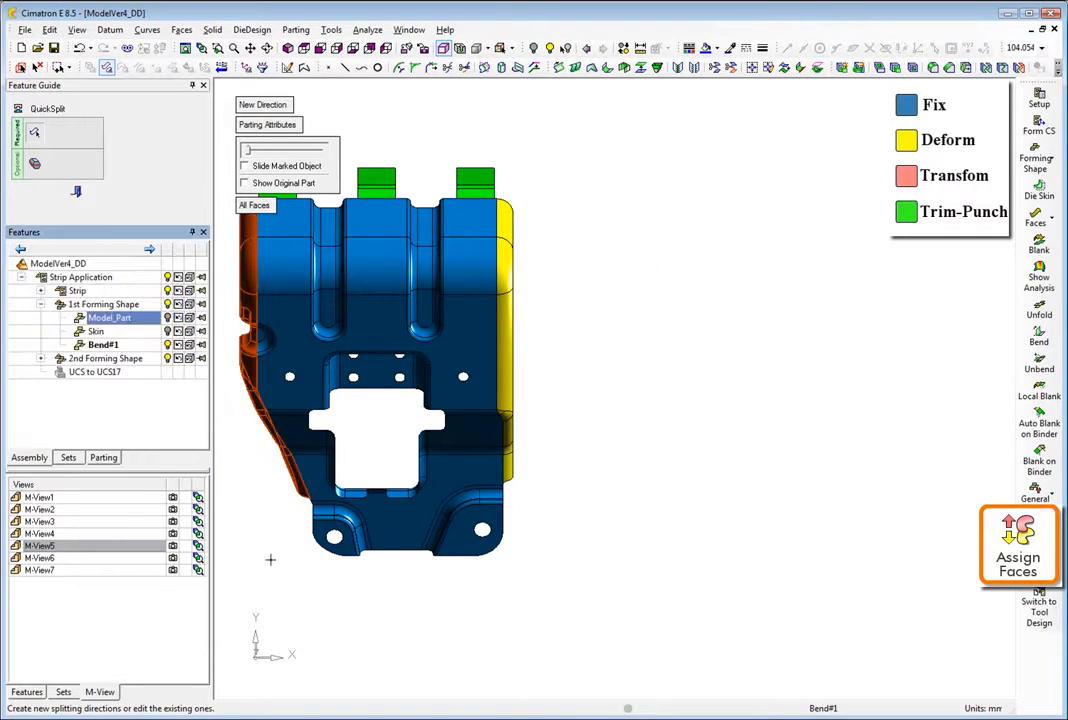
pyautogui.click(172, 570)
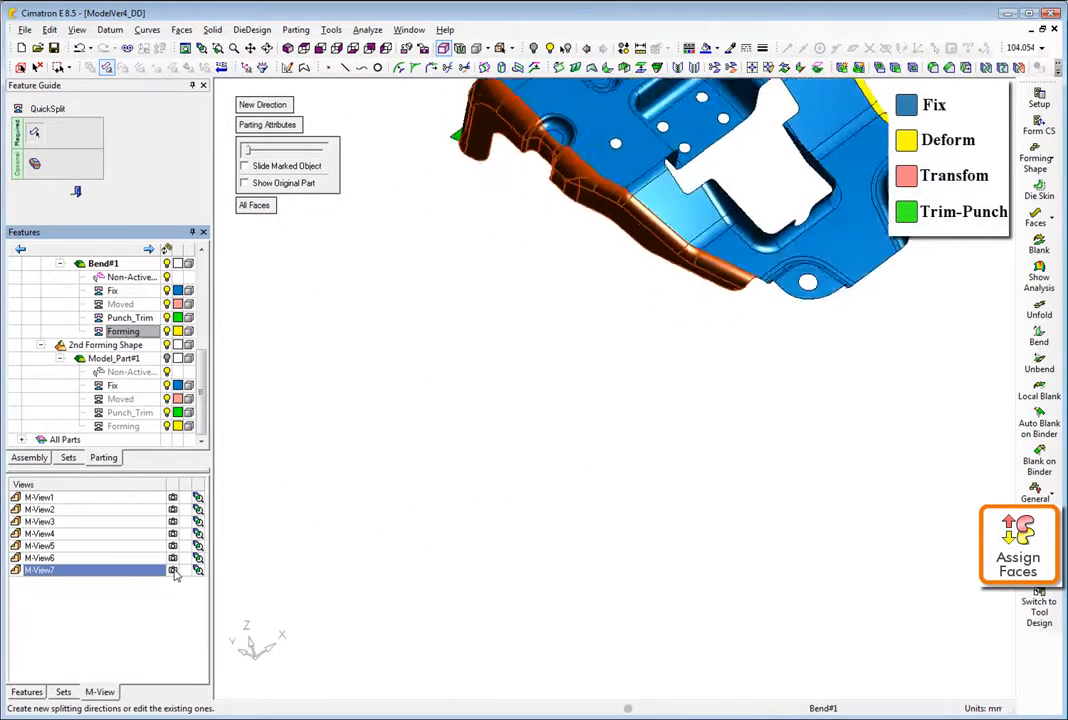
pyautogui.rightClick(141, 332)
pyautogui.click(176, 341)
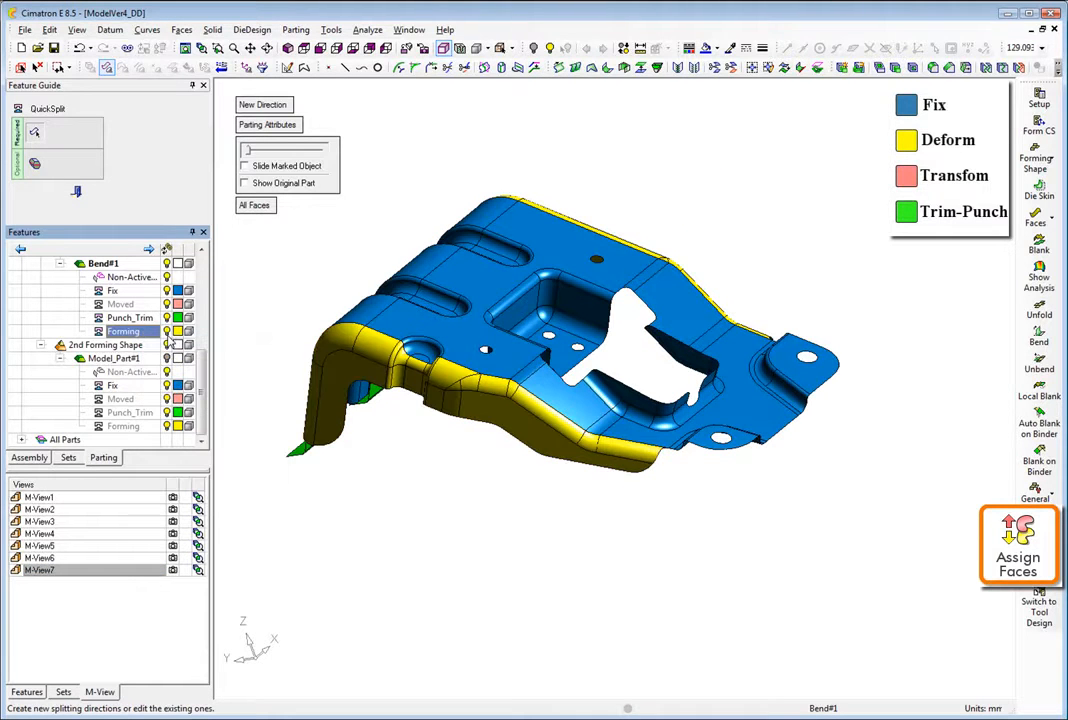
pyautogui.click(172, 546)
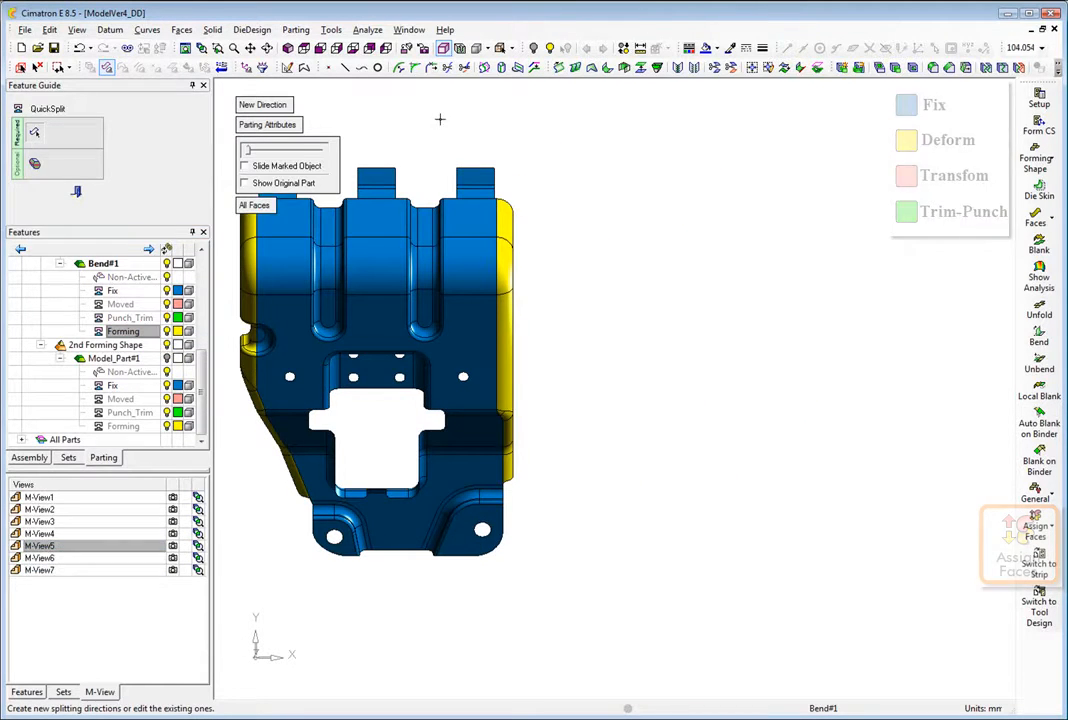
pyautogui.middleClick(639, 240)
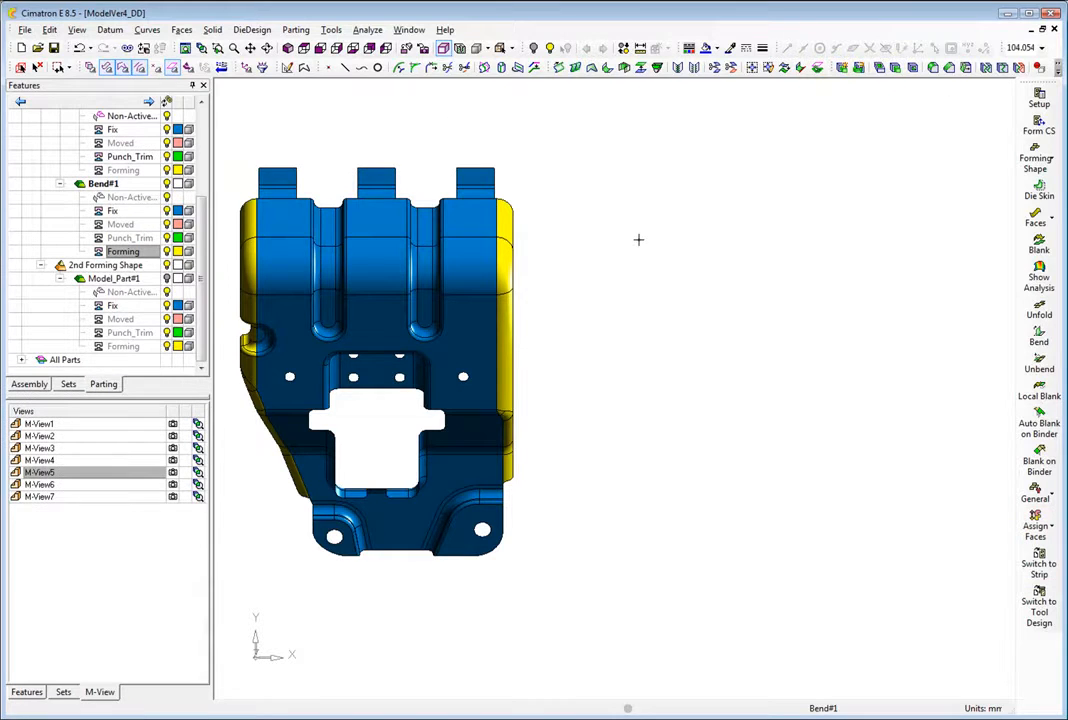
# - Add a forming shape named Blank on Binder in mm as a copy of the bent forming shape
pyautogui.click(1037, 158)
pyautogui.click(955, 148)
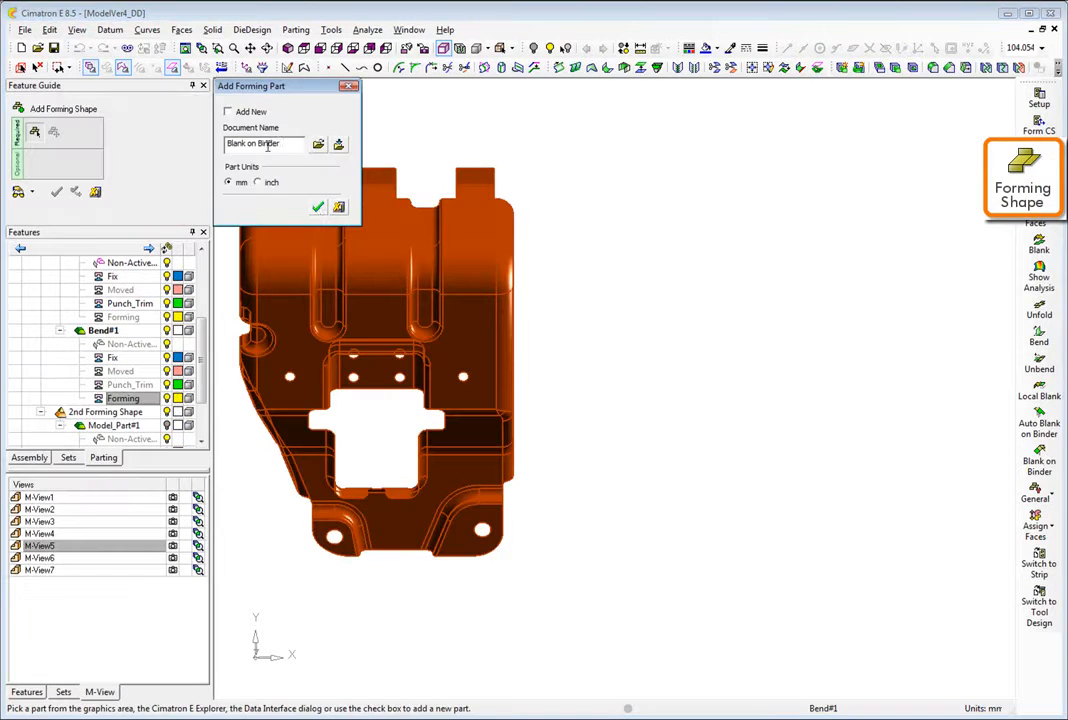
pyautogui.click(317, 209)
pyautogui.click(327, 207)
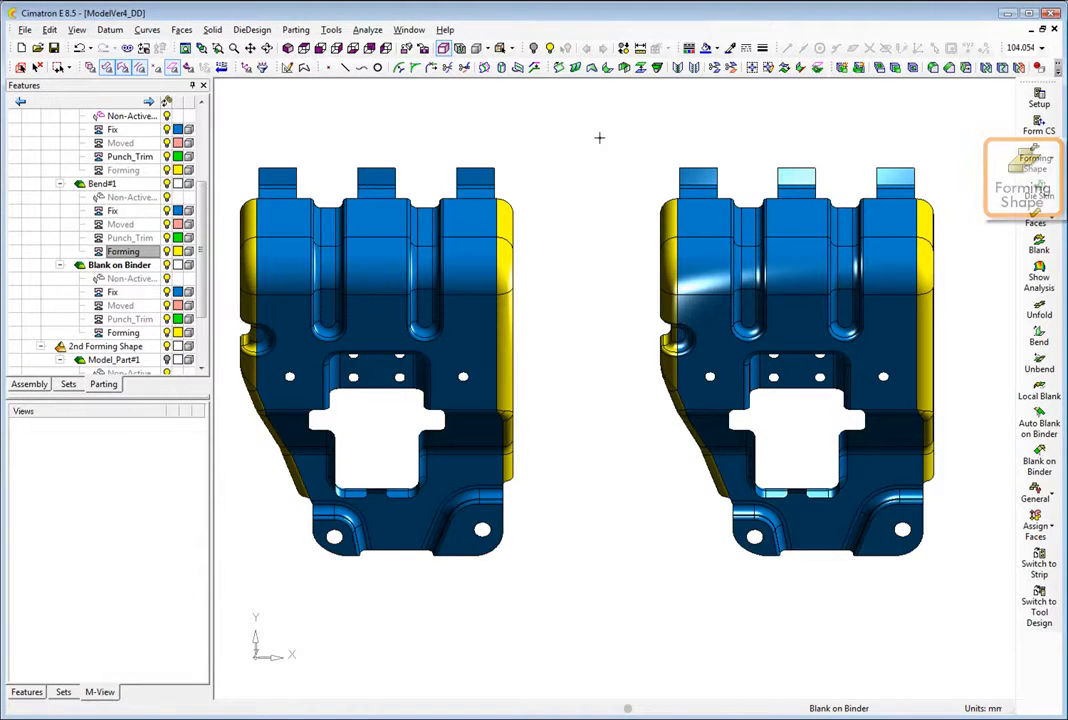
# - Auto-blank the straight-side flange onto the adjoining fixed planar and cone faces, using SPH440, thickness 2, normal accuracy and original faces removed
pyautogui.click(172, 437)
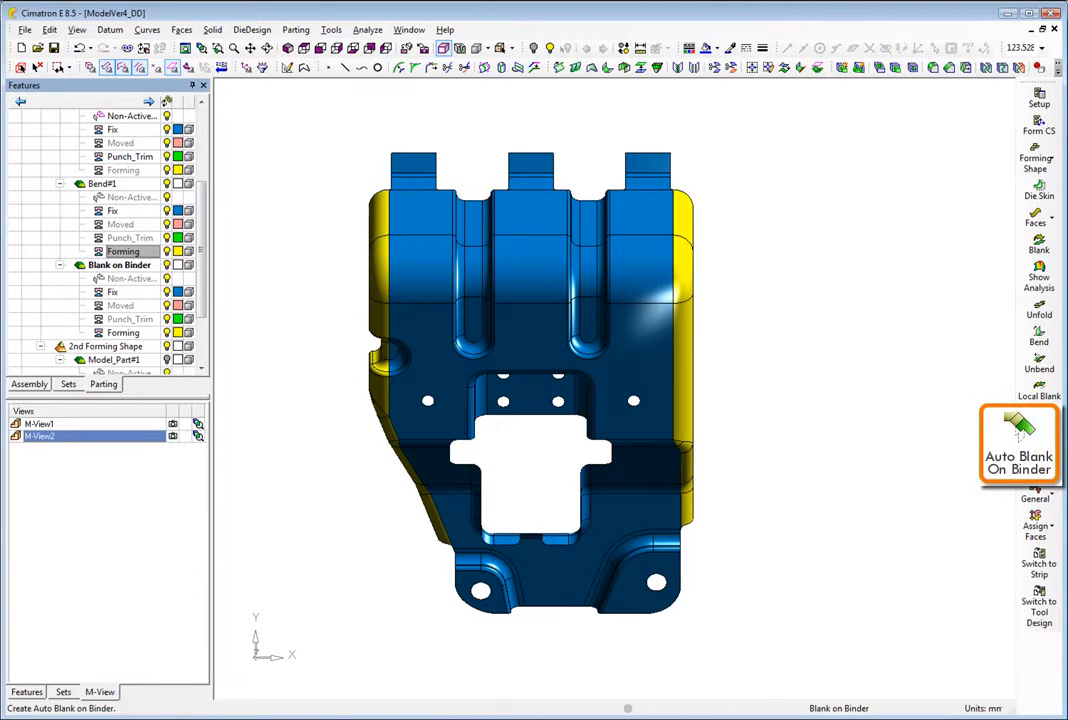
pyautogui.click(1039, 428)
pyautogui.moveTo(640, 141); pyautogui.dragTo(660, 537)
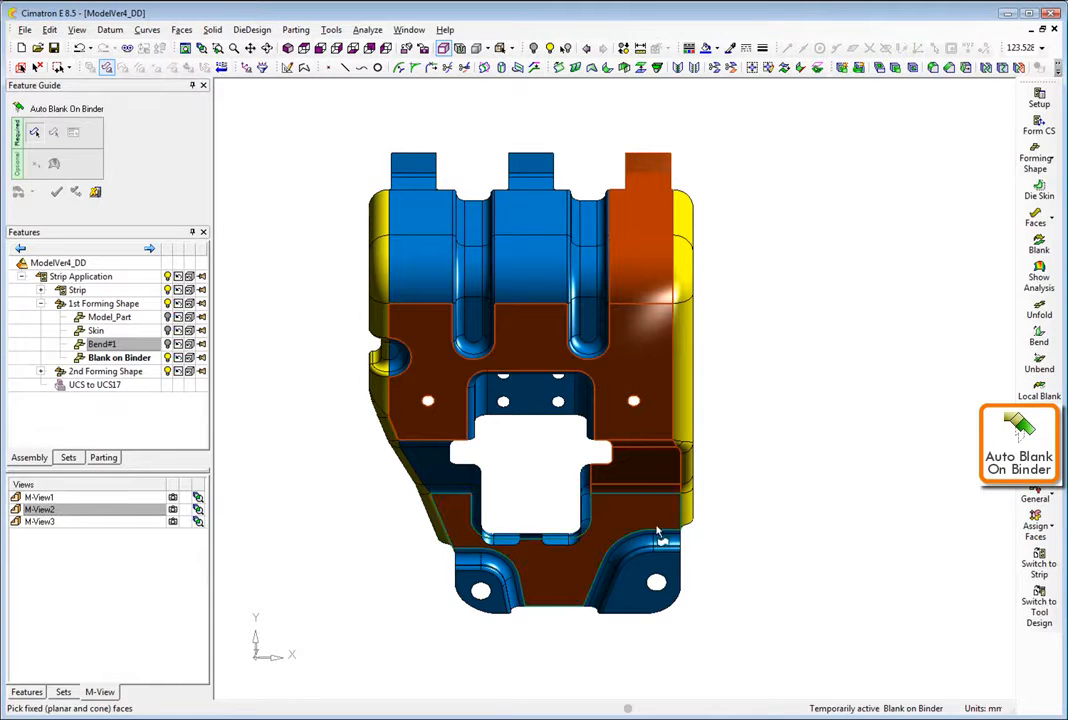
pyautogui.click(172, 524)
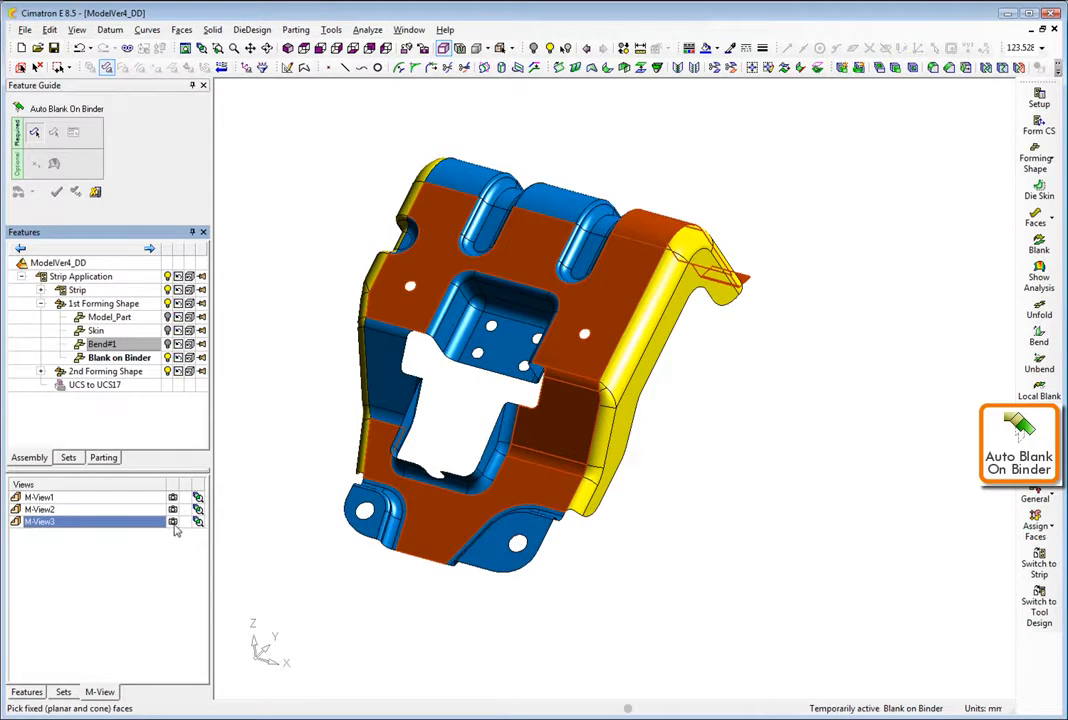
pyautogui.middleClick(762, 418)
pyautogui.click(658, 299)
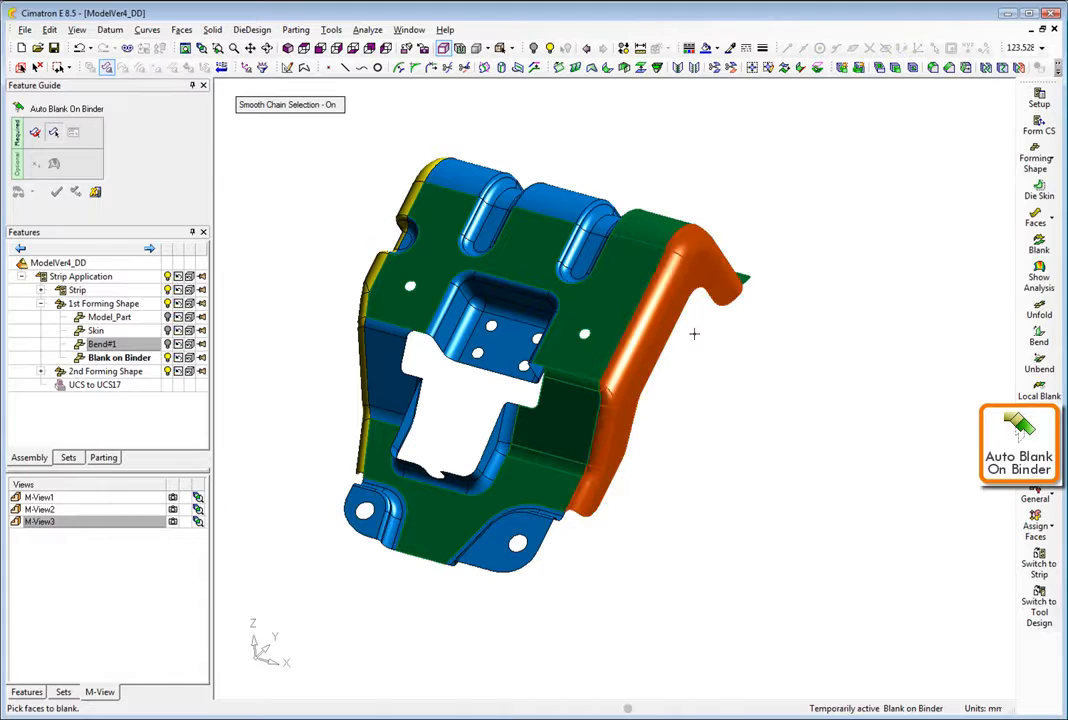
pyautogui.middleClick(772, 414)
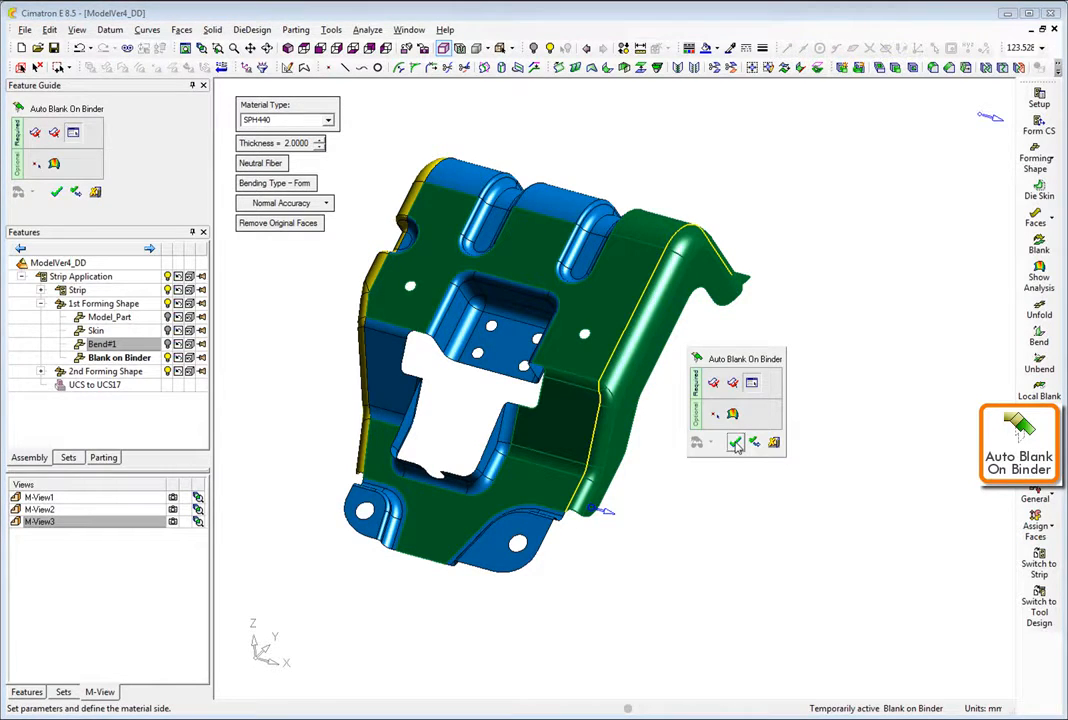
pyautogui.click(735, 443)
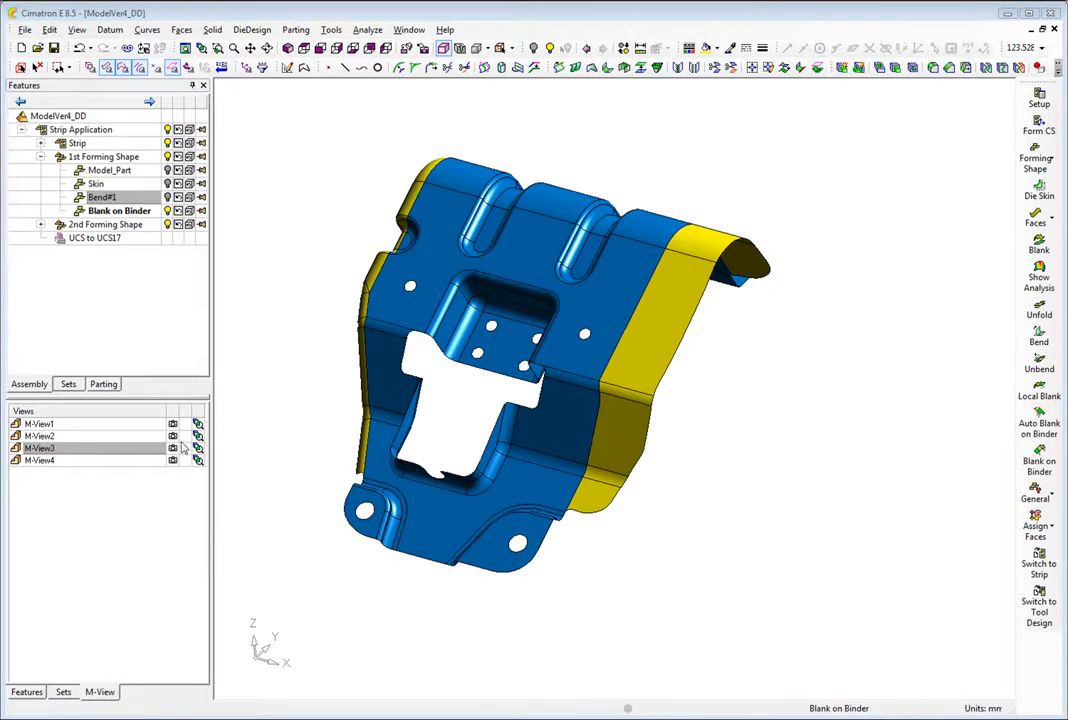
# - Remove the geometry of the remaining notched-side flange faces in the Forming group of the Blank on Binder shape
pyautogui.click(173, 437)
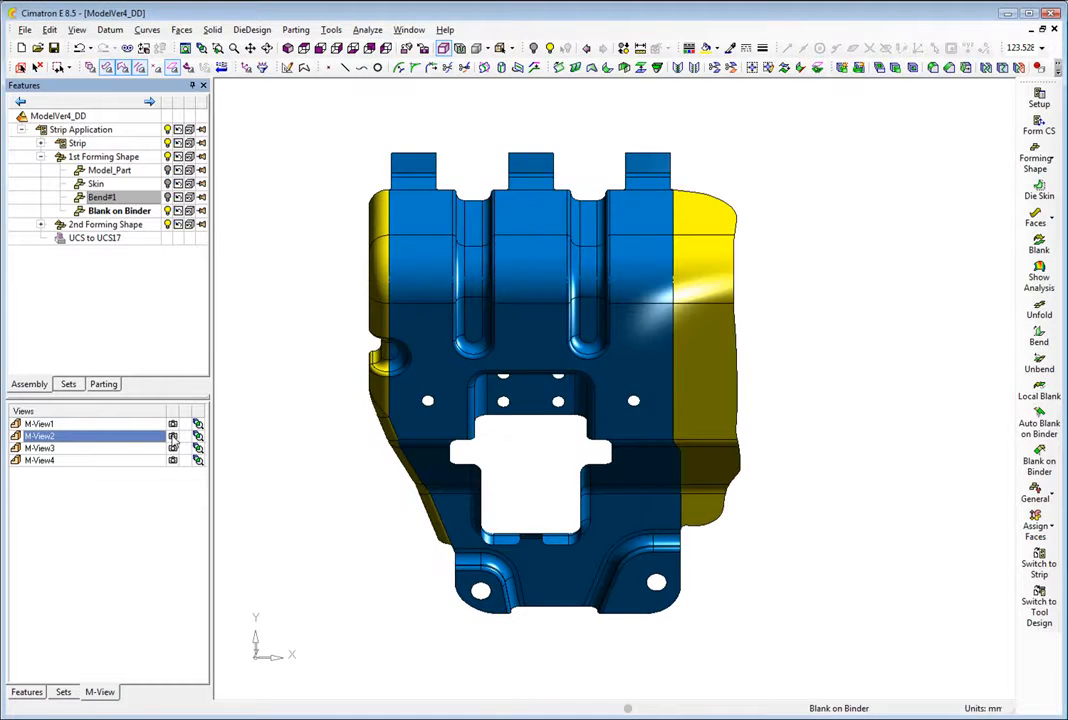
pyautogui.click(173, 462)
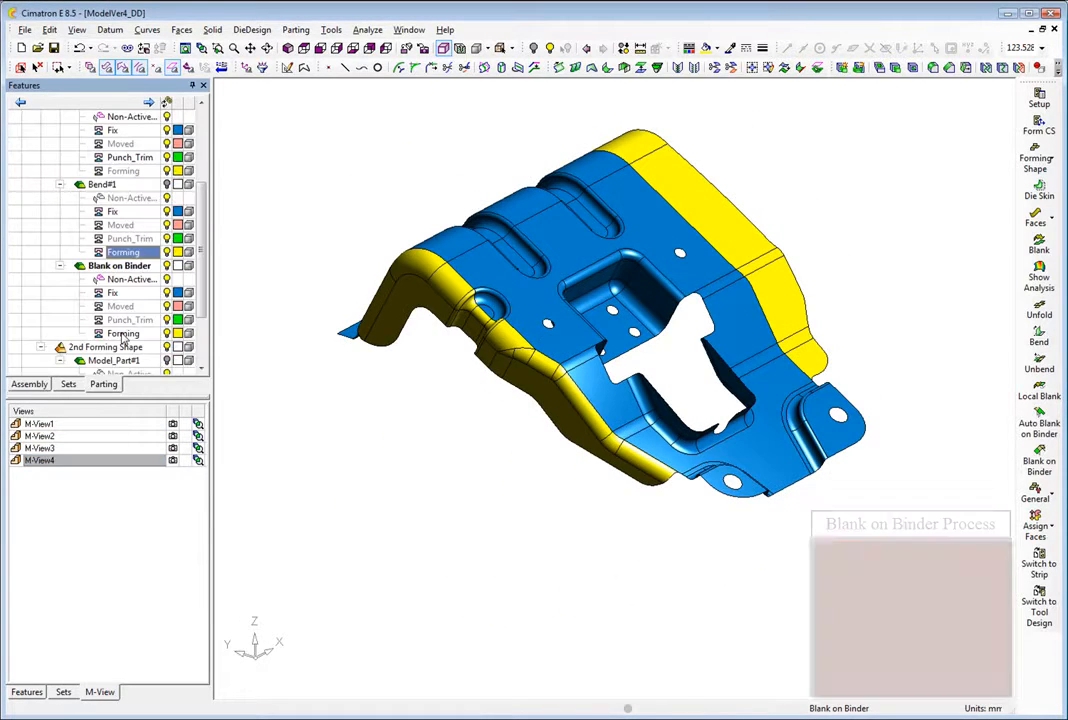
pyautogui.click(123, 337)
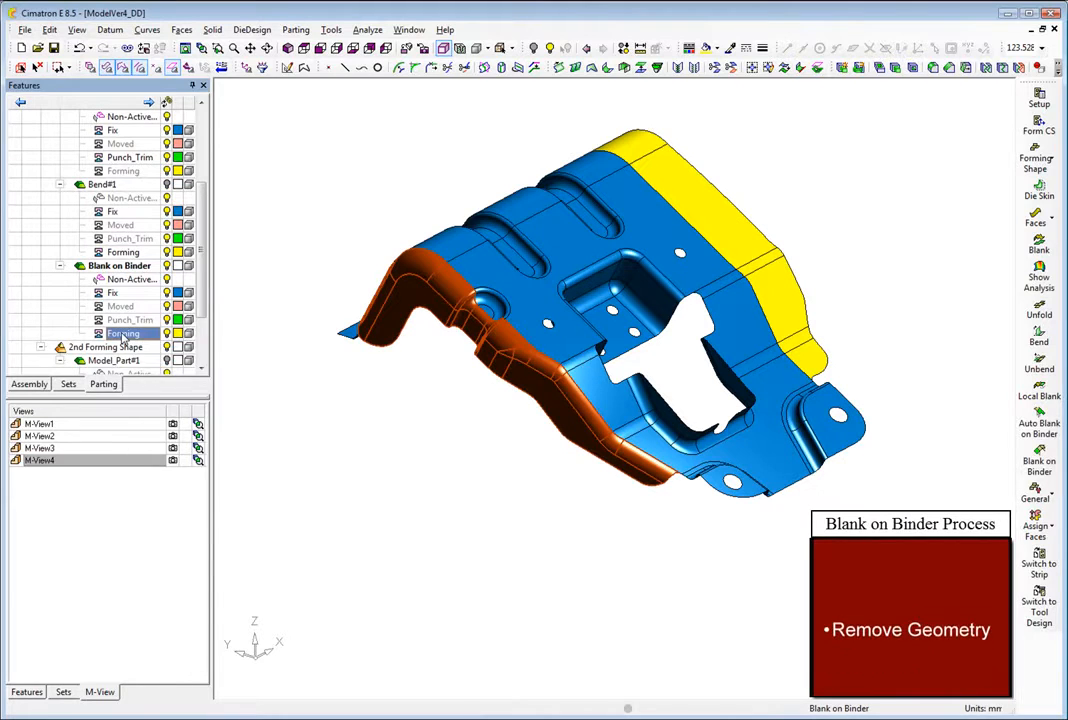
pyautogui.rightClick(122, 336)
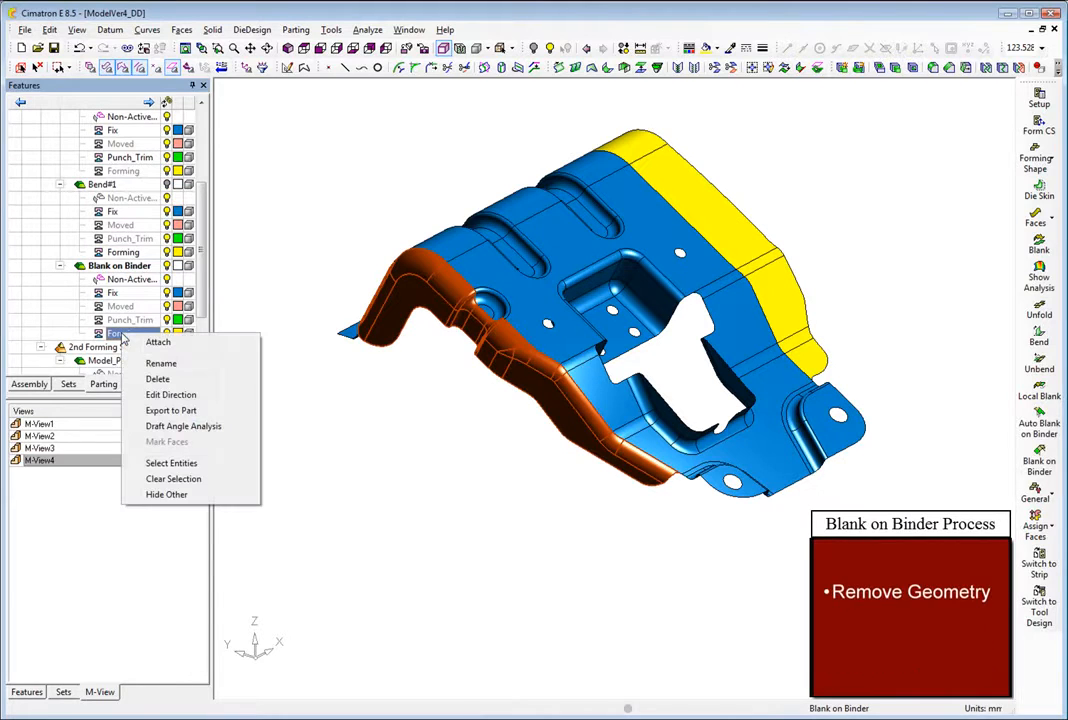
pyautogui.click(174, 479)
pyautogui.rightClick(299, 251)
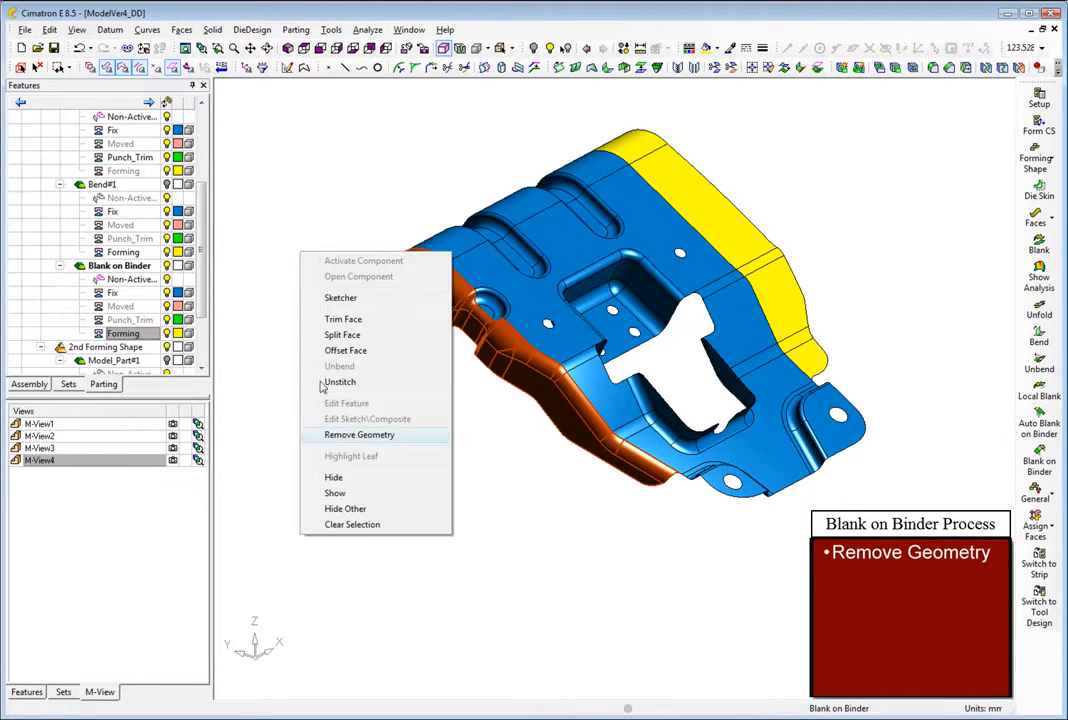
pyautogui.click(354, 436)
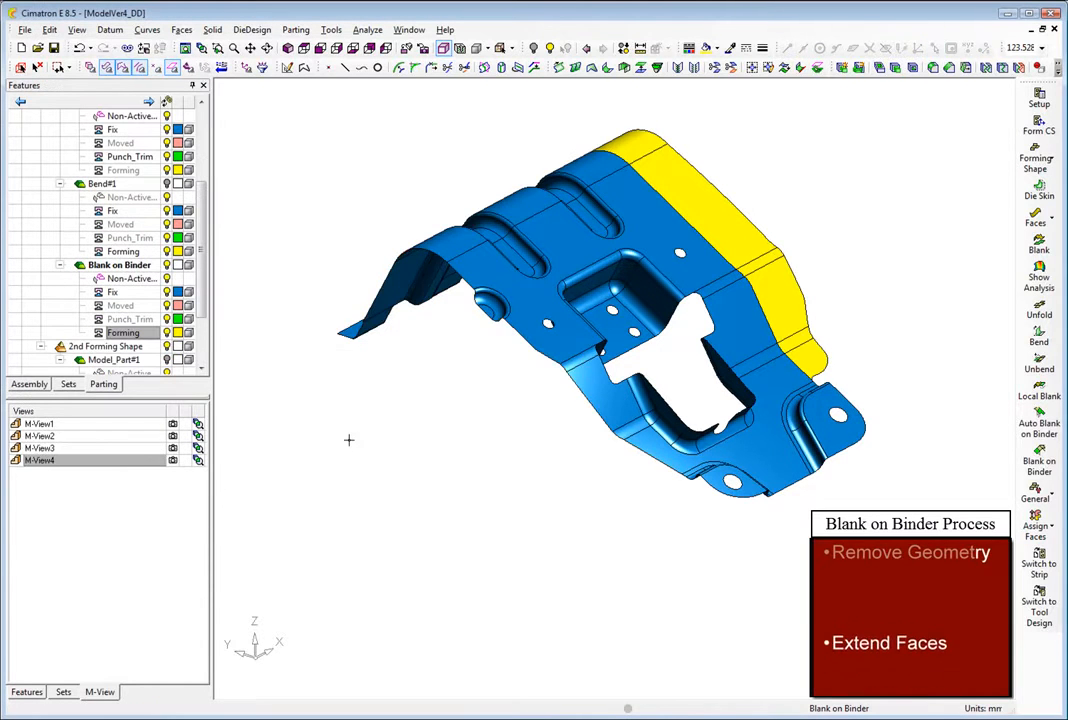
# - Start extending planar and cone faces, selecting the adjacent planar, cone and cylindrical faces along the side where the notched flange was removed
pyautogui.click(172, 437)
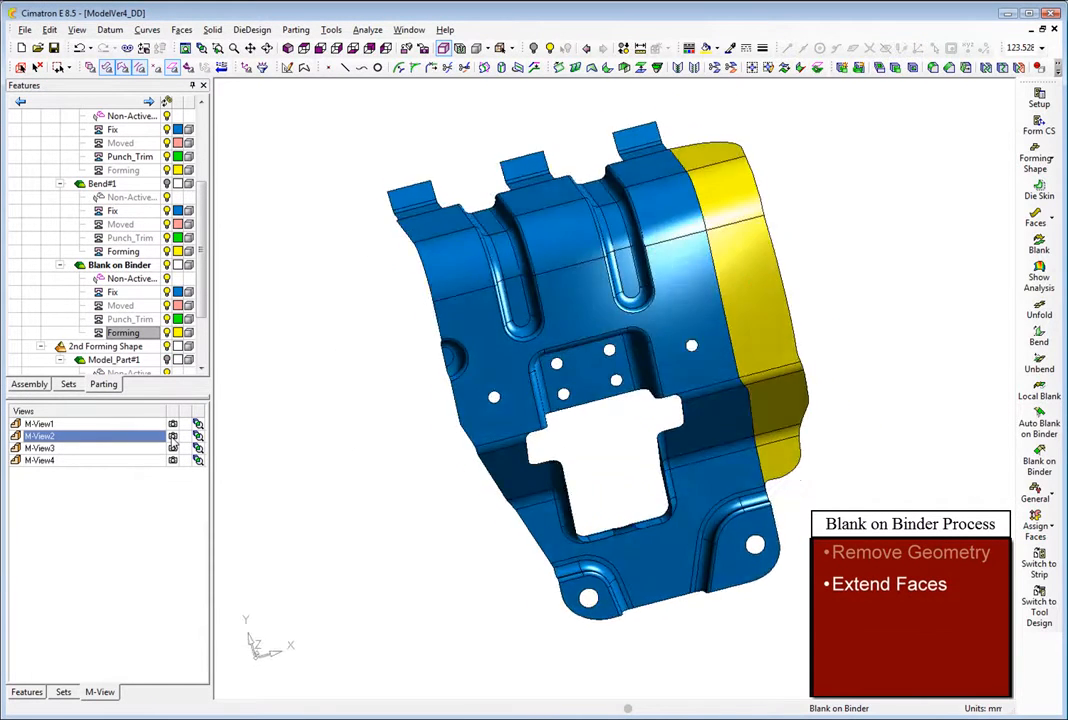
pyautogui.click(1050, 220)
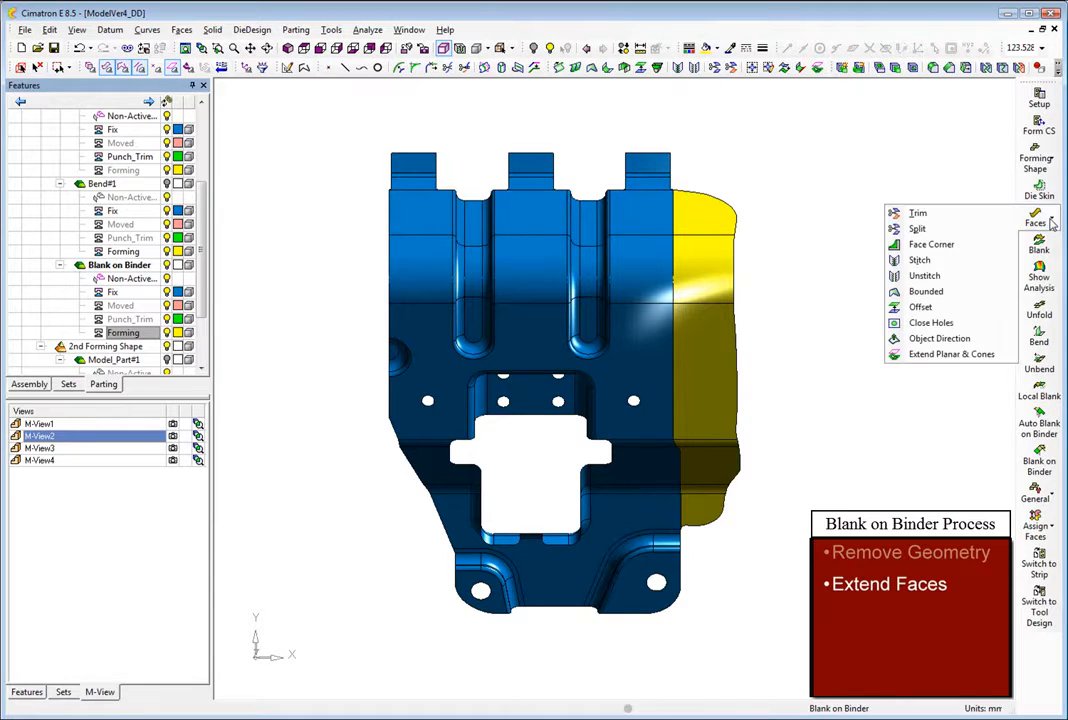
pyautogui.click(945, 354)
pyautogui.moveTo(343, 210); pyautogui.dragTo(413, 464)
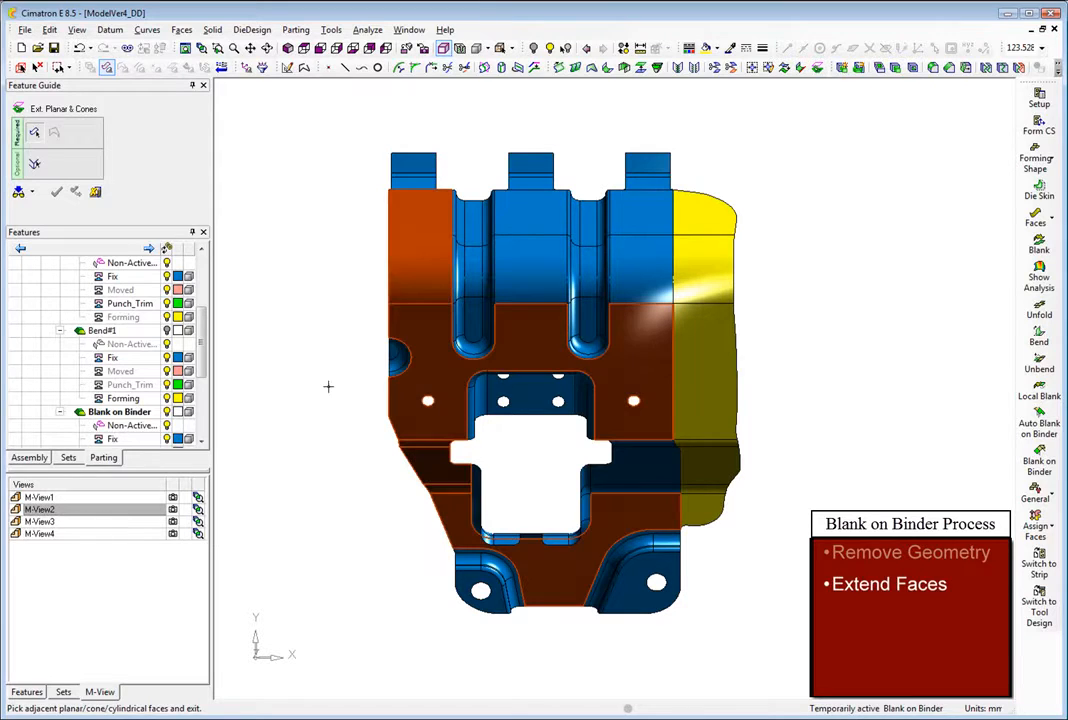
pyautogui.middleClick(307, 380)
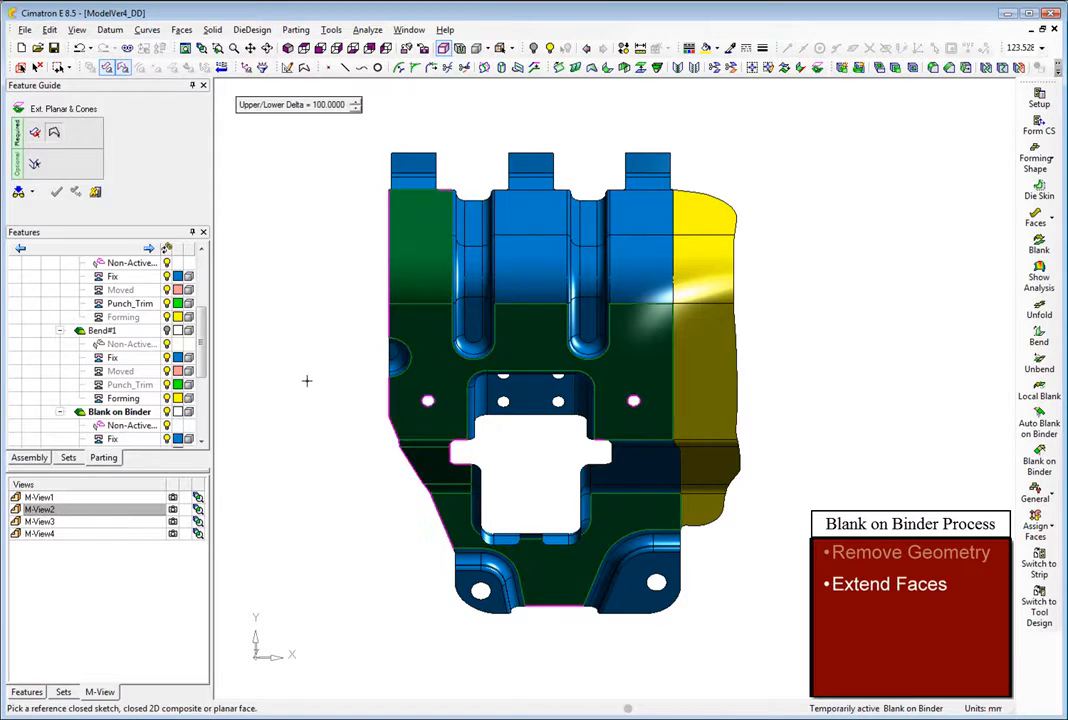
# - Sketch a reference rectangle spanning the removed flange's side and extend the selected faces within it, with an upper/lower delta of 100
pyautogui.click(287, 69)
pyautogui.middleClick(295, 140)
pyautogui.click(1007, 126)
pyautogui.click(223, 130)
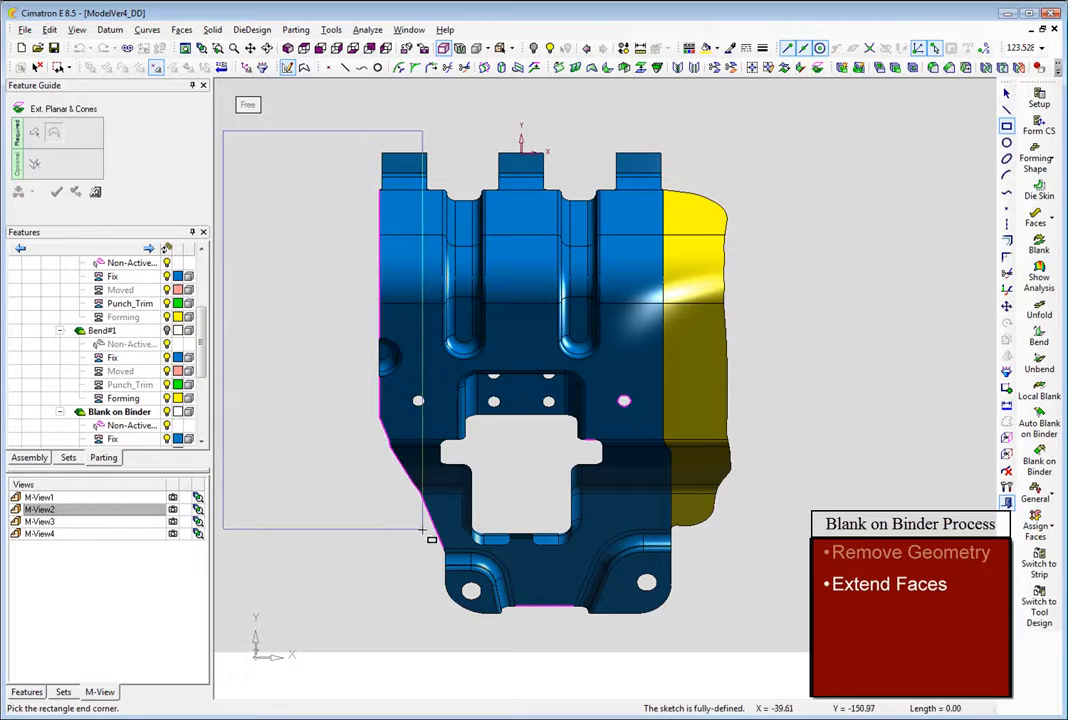
pyautogui.moveTo(422, 530); pyautogui.dragTo(457, 573)
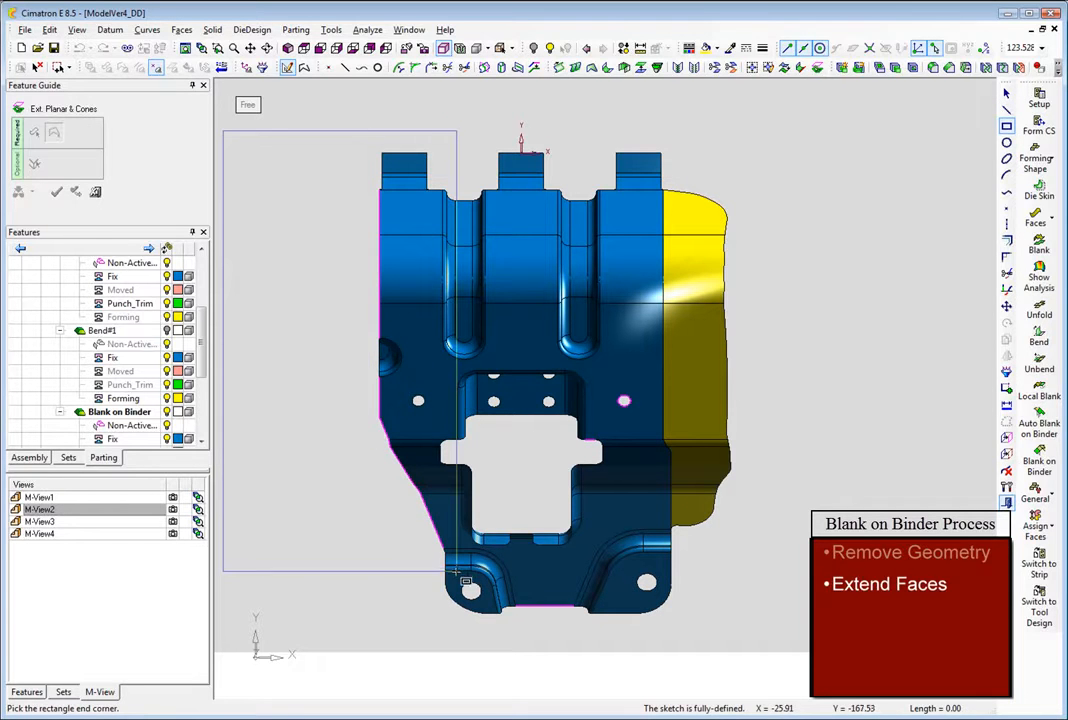
pyautogui.click(457, 573)
pyautogui.rightClick(811, 337)
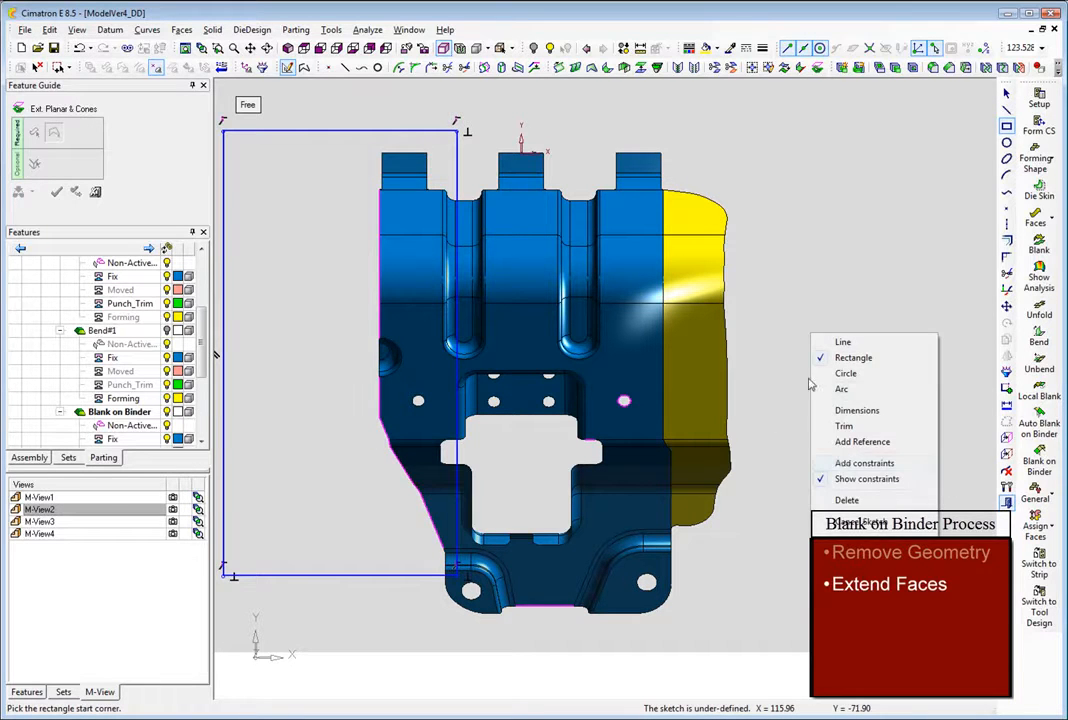
pyautogui.click(857, 537)
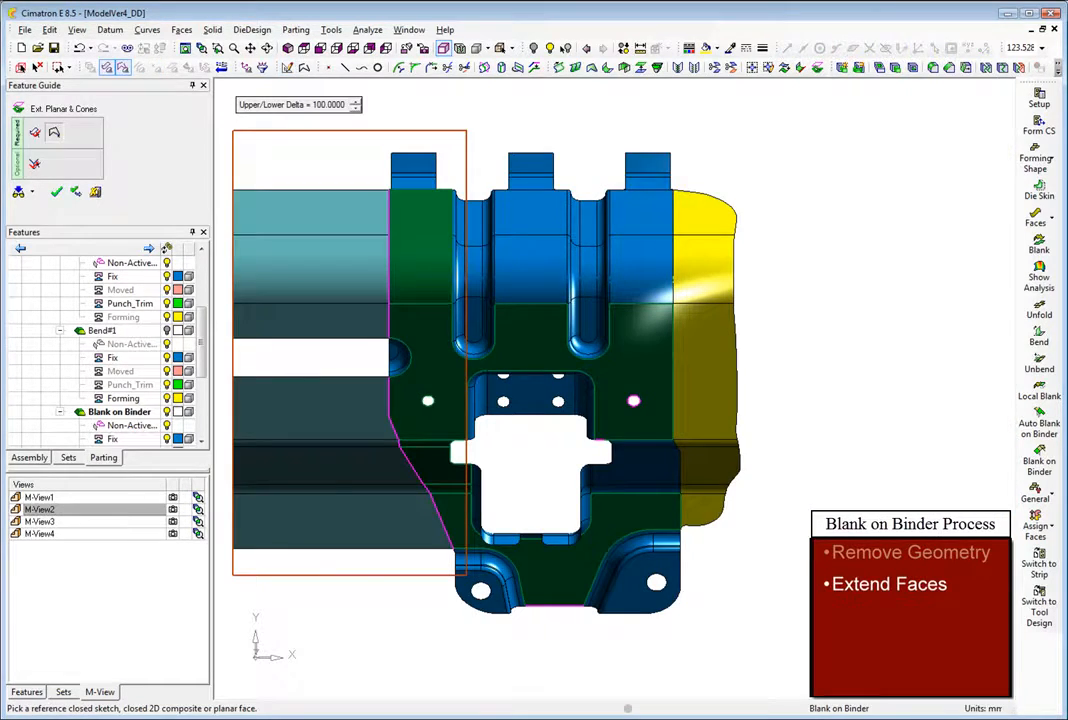
pyautogui.rightClick(870, 466)
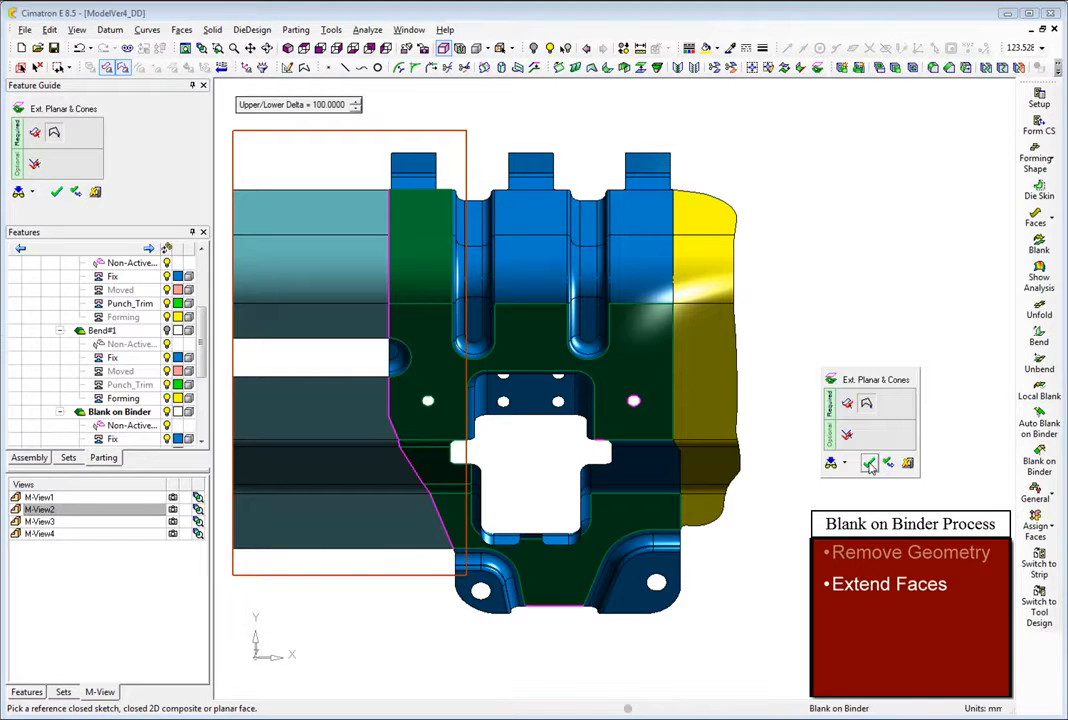
pyautogui.click(870, 466)
# - Create a composite curve chained along the open edge of the rounded recess between the two extended surface areas
pyautogui.click(160, 436)
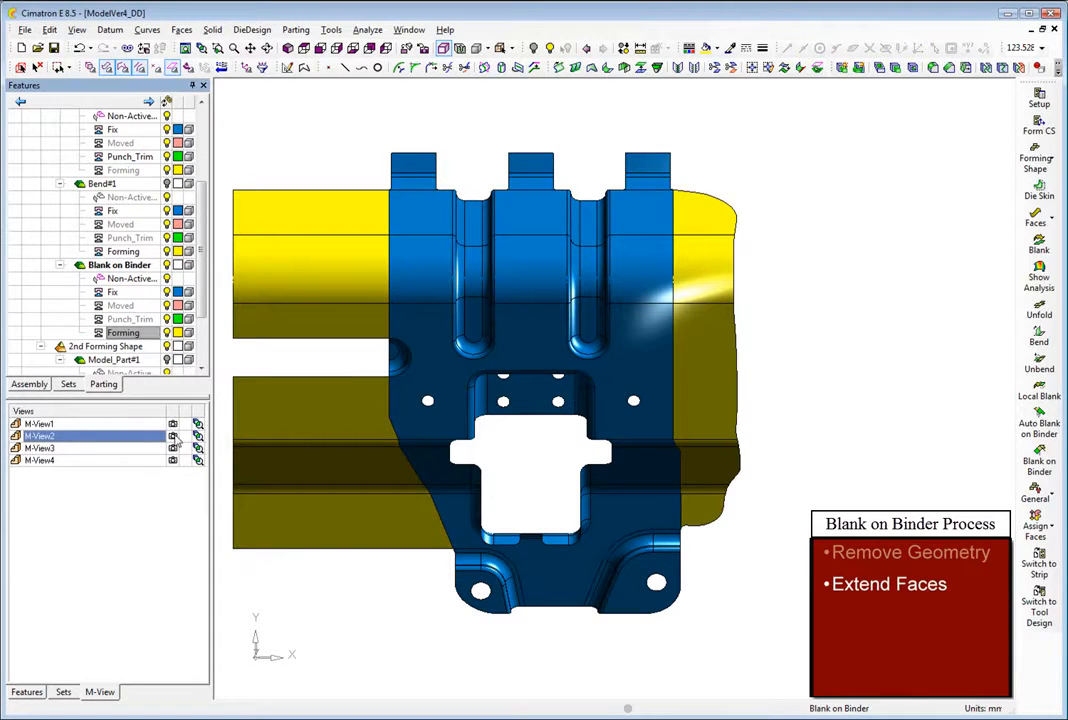
pyautogui.click(174, 460)
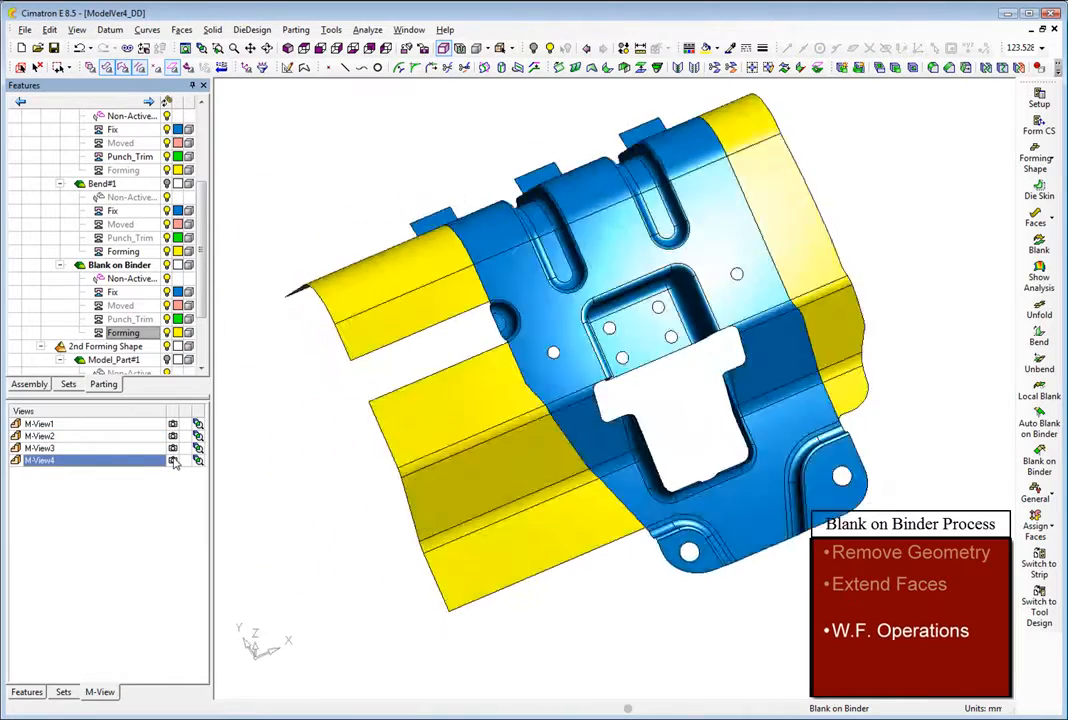
pyautogui.click(174, 473)
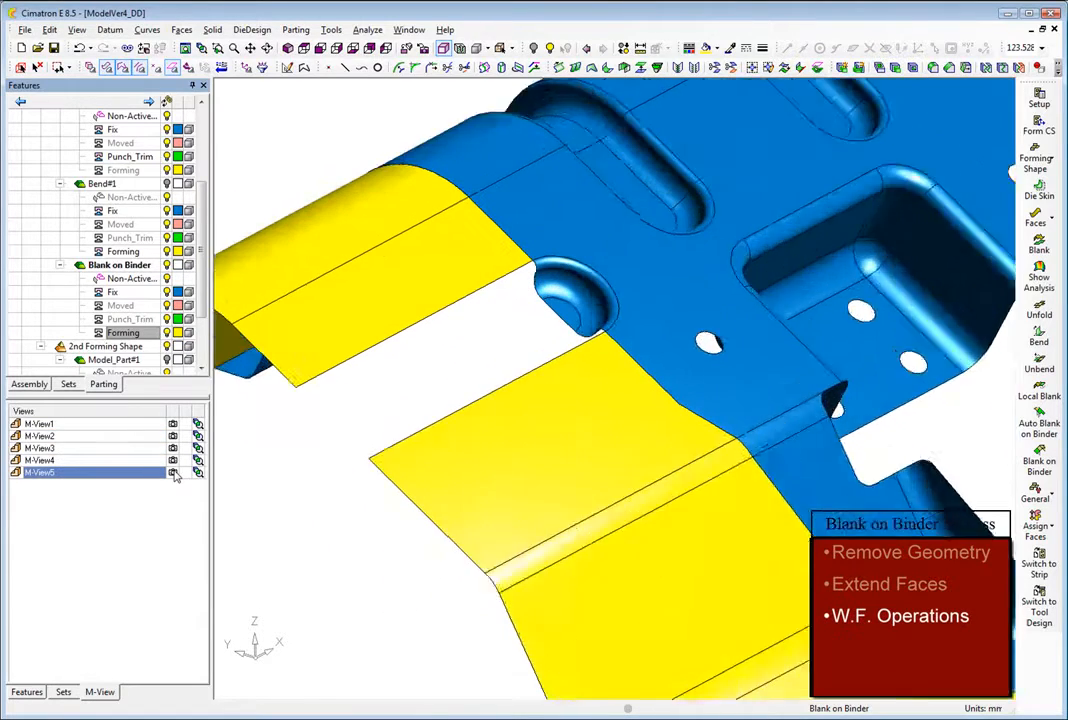
pyautogui.rightClick(337, 447)
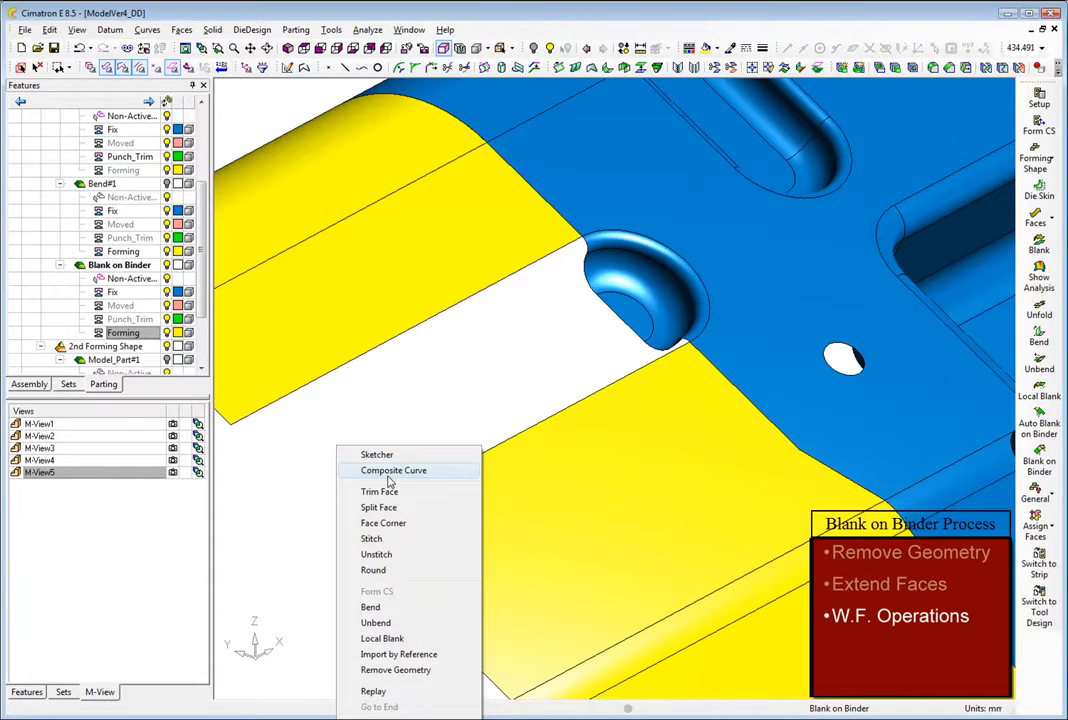
pyautogui.click(385, 470)
pyautogui.click(585, 246)
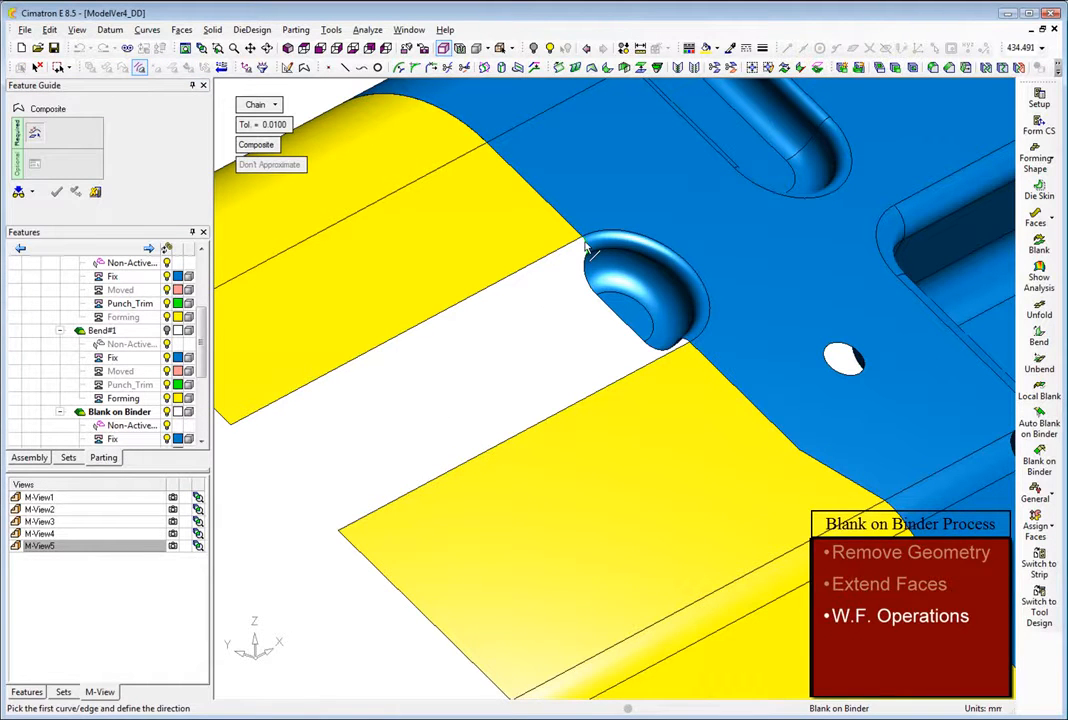
pyautogui.click(688, 344)
pyautogui.middleClick(510, 332)
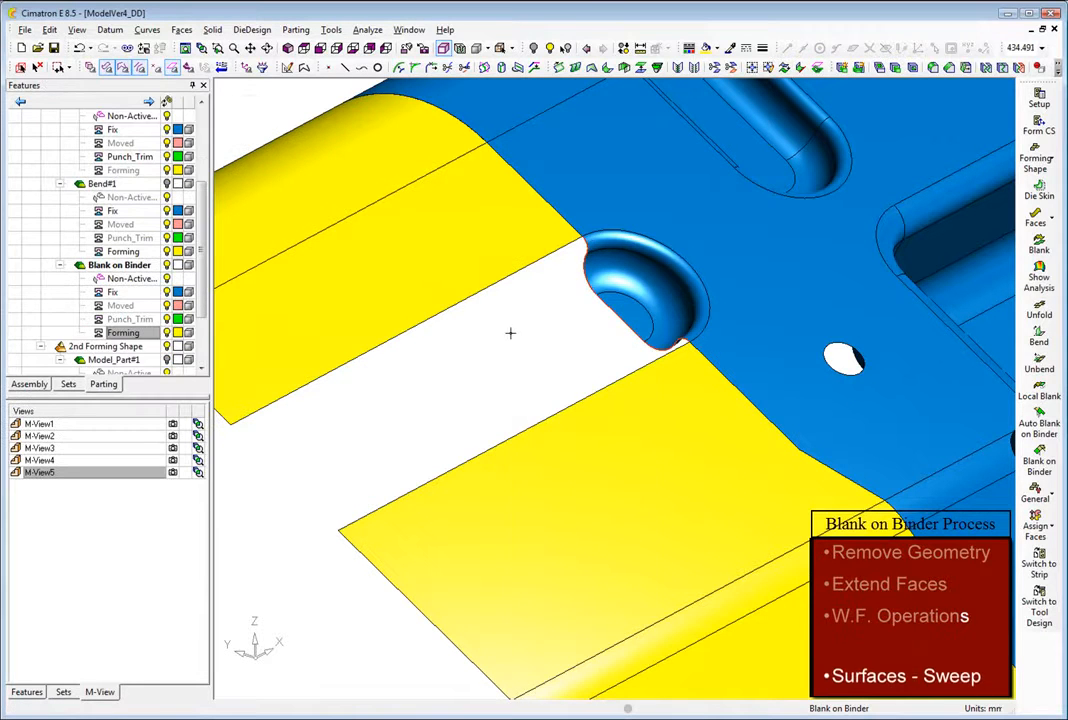
# - Sweep the recess edge curve outward on one side by a delta of 62.5 to fill the gap between the extended faces
pyautogui.rightClick(510, 333)
pyautogui.click(547, 500)
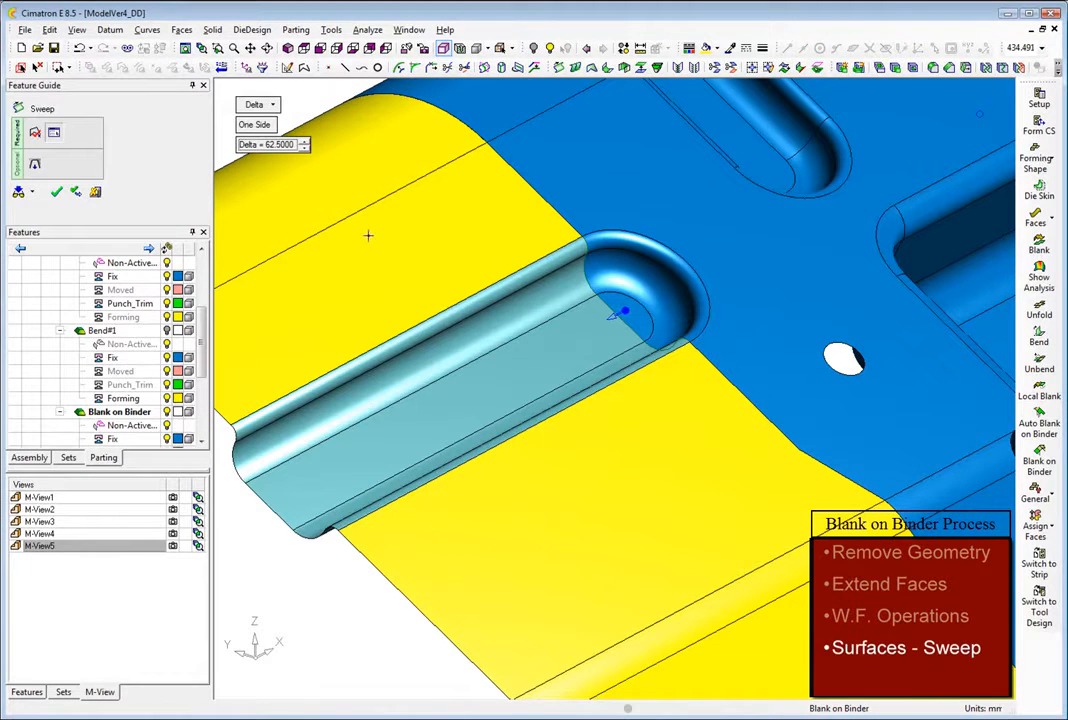
pyautogui.middleClick(368, 236)
pyautogui.click(368, 236)
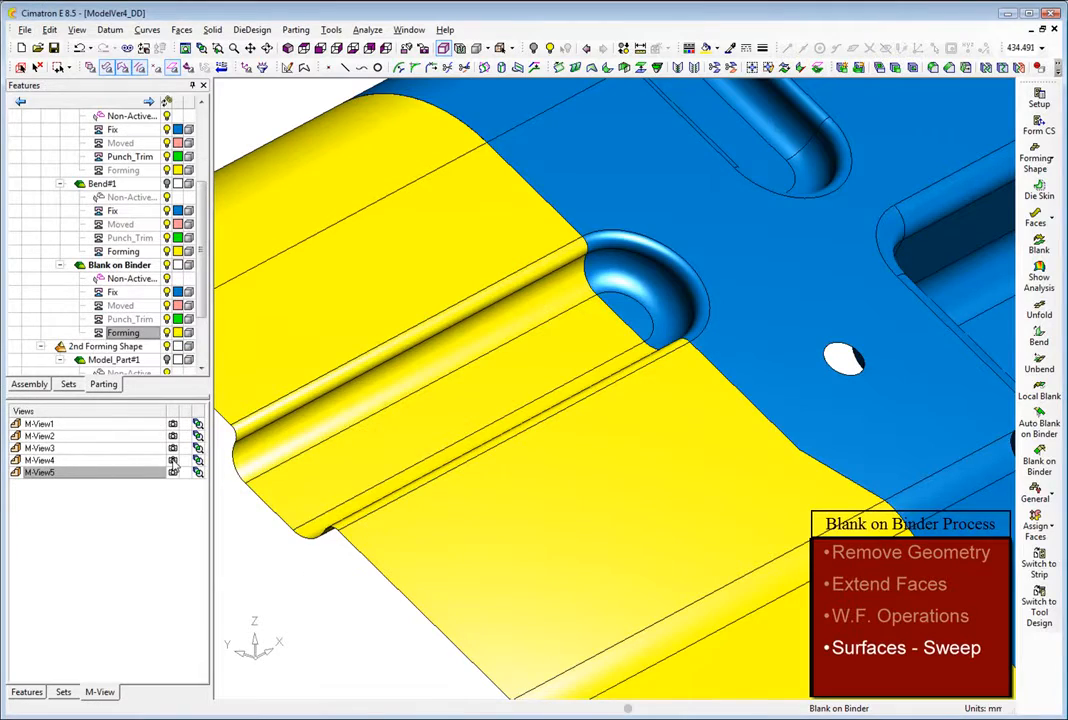
# - Blank the notched side flange's faces onto the extended binder faces of the adjacent shape with Blank on Binder
pyautogui.click(173, 437)
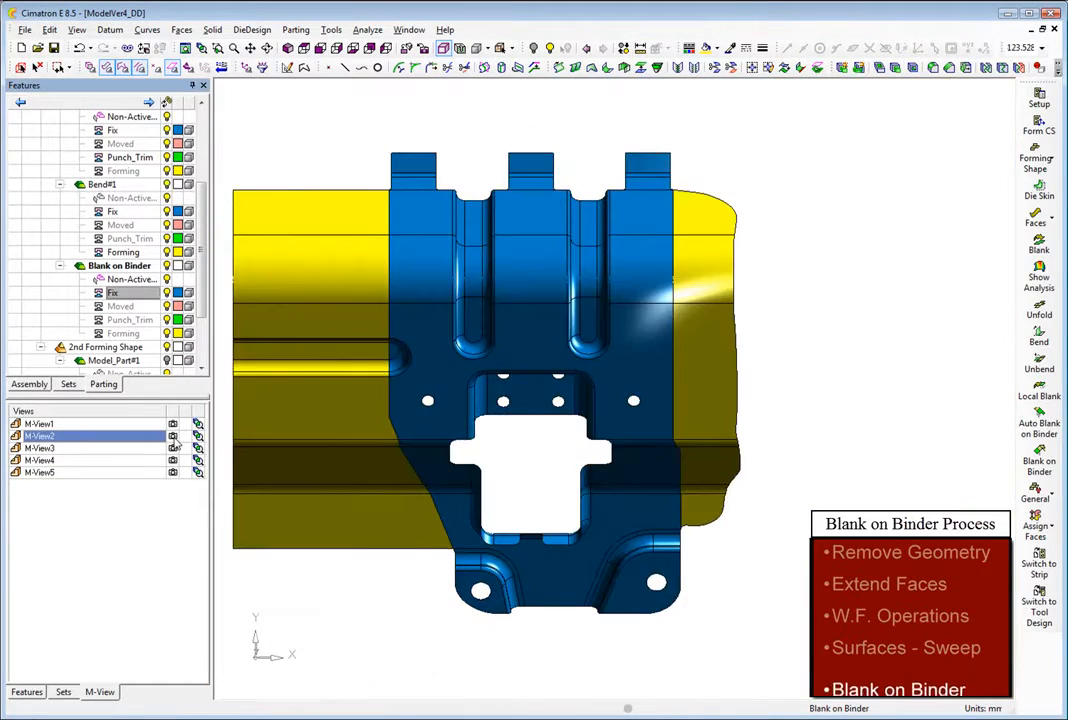
pyautogui.click(174, 487)
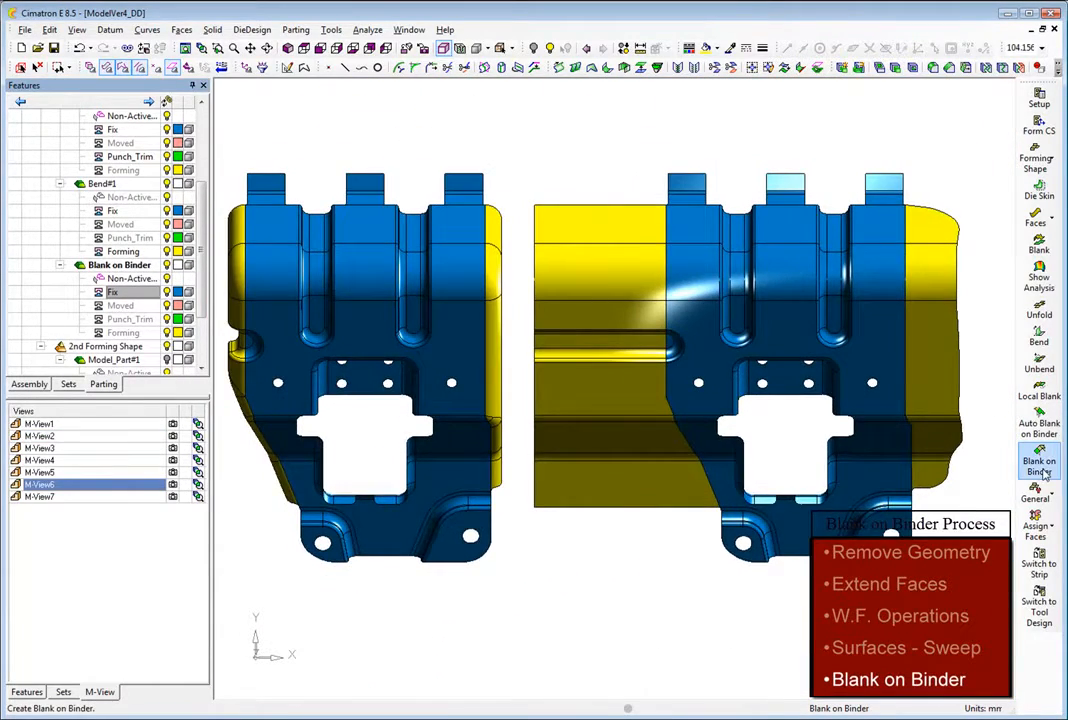
pyautogui.click(1039, 465)
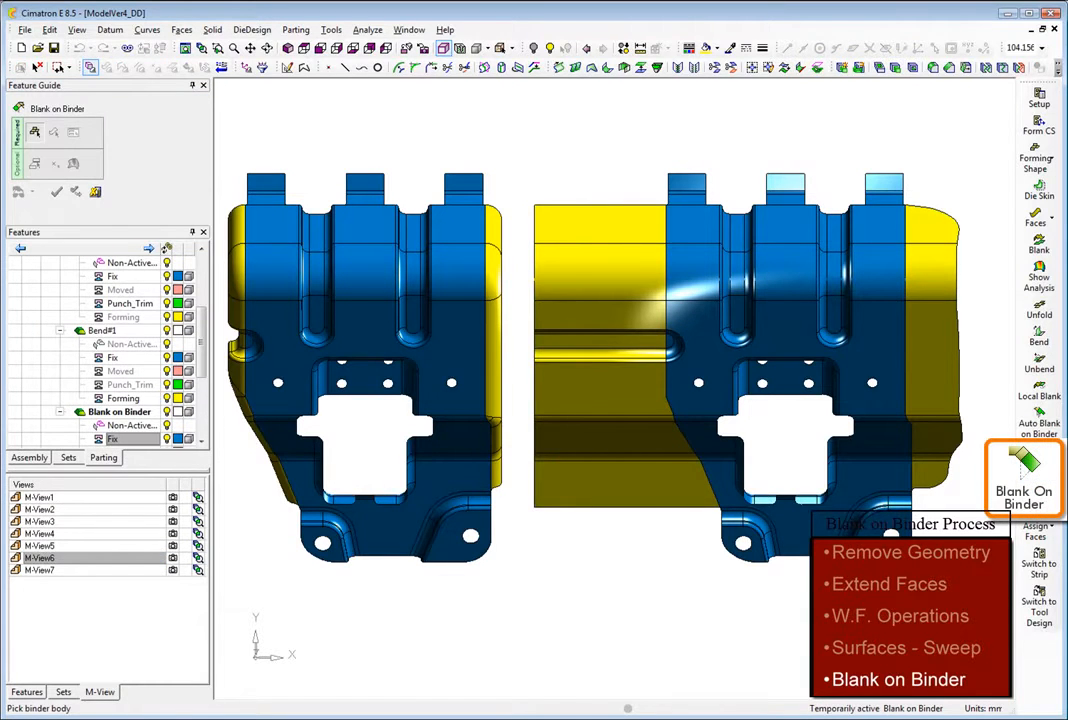
pyautogui.click(573, 428)
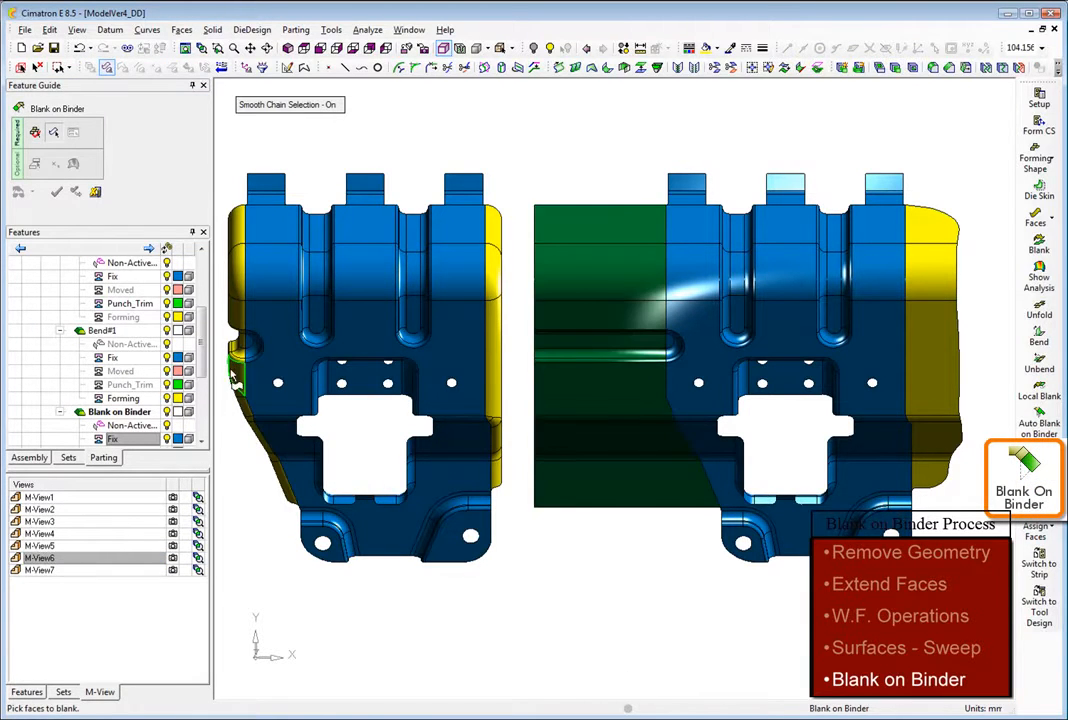
pyautogui.click(172, 570)
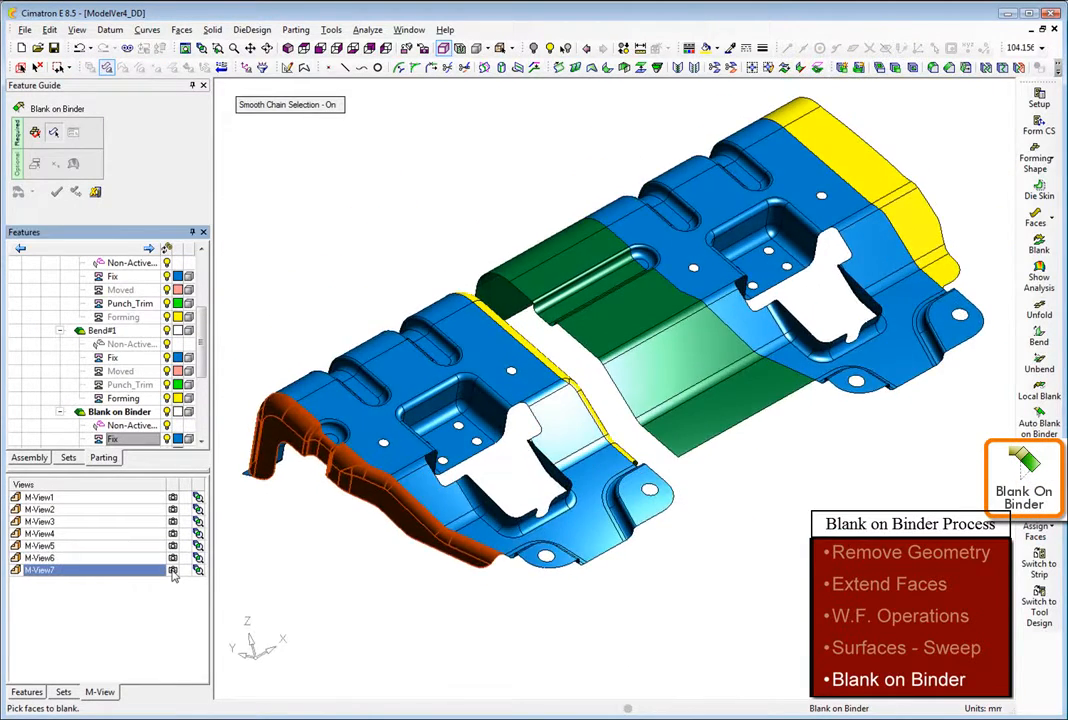
pyautogui.middleClick(293, 593)
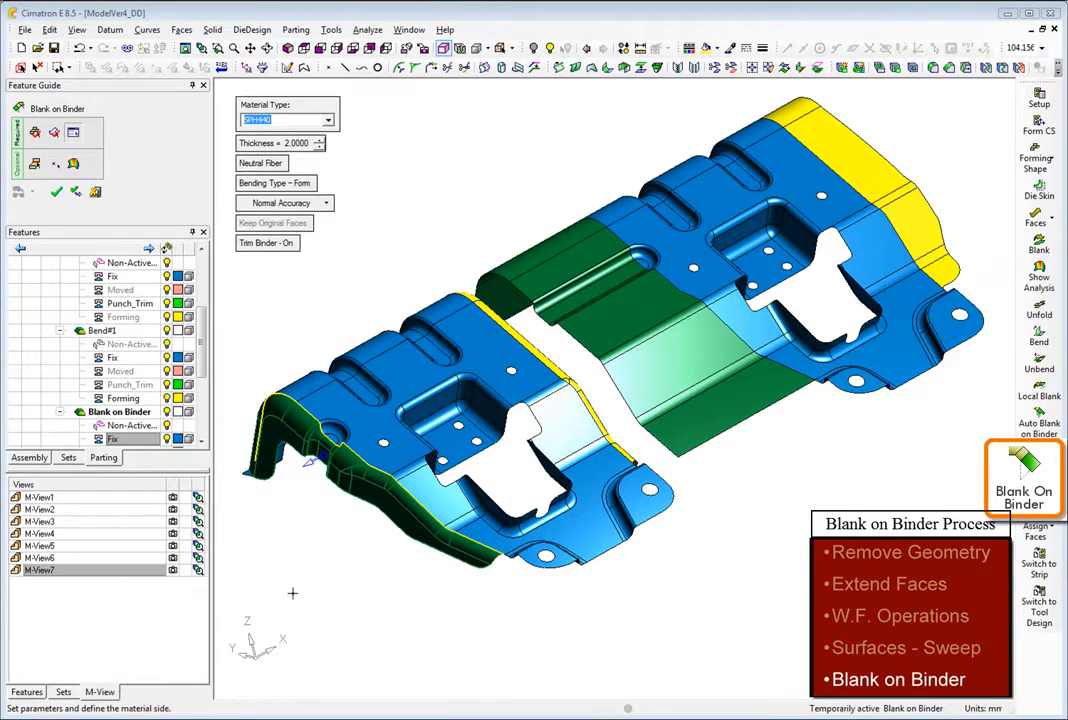
pyautogui.middleClick(803, 508)
pyautogui.click(802, 507)
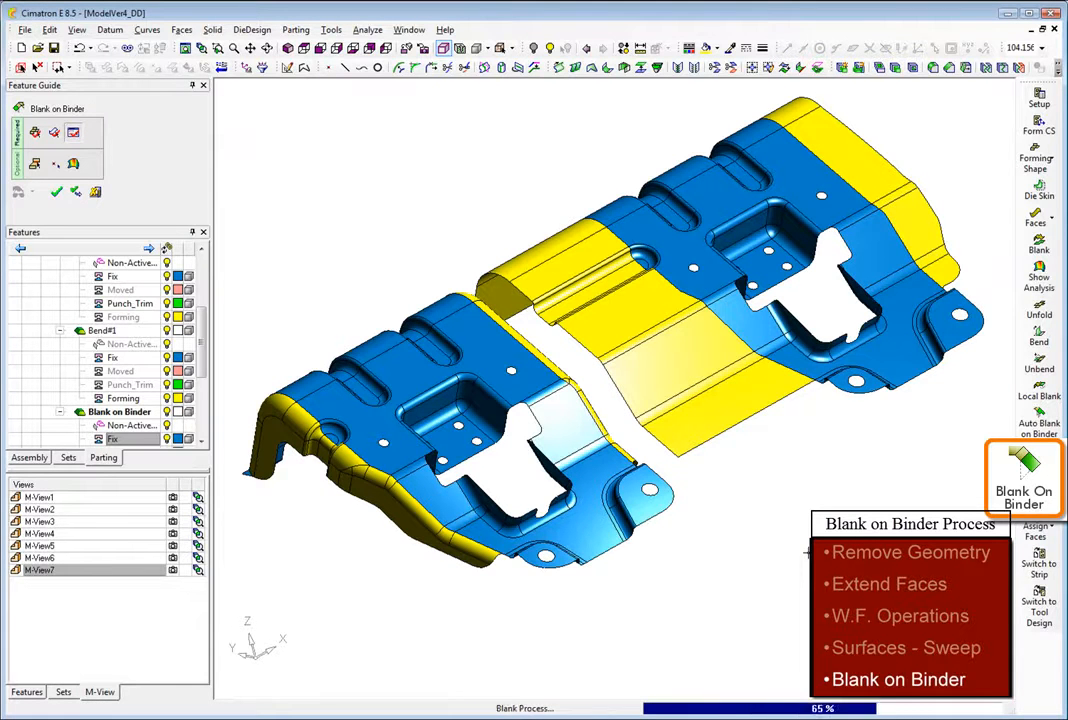
# - Assign the large cylindrical bend faces and the small bend faces on the three carrier tabs to the Blank on Binder shape's Forming group
pyautogui.click(172, 436)
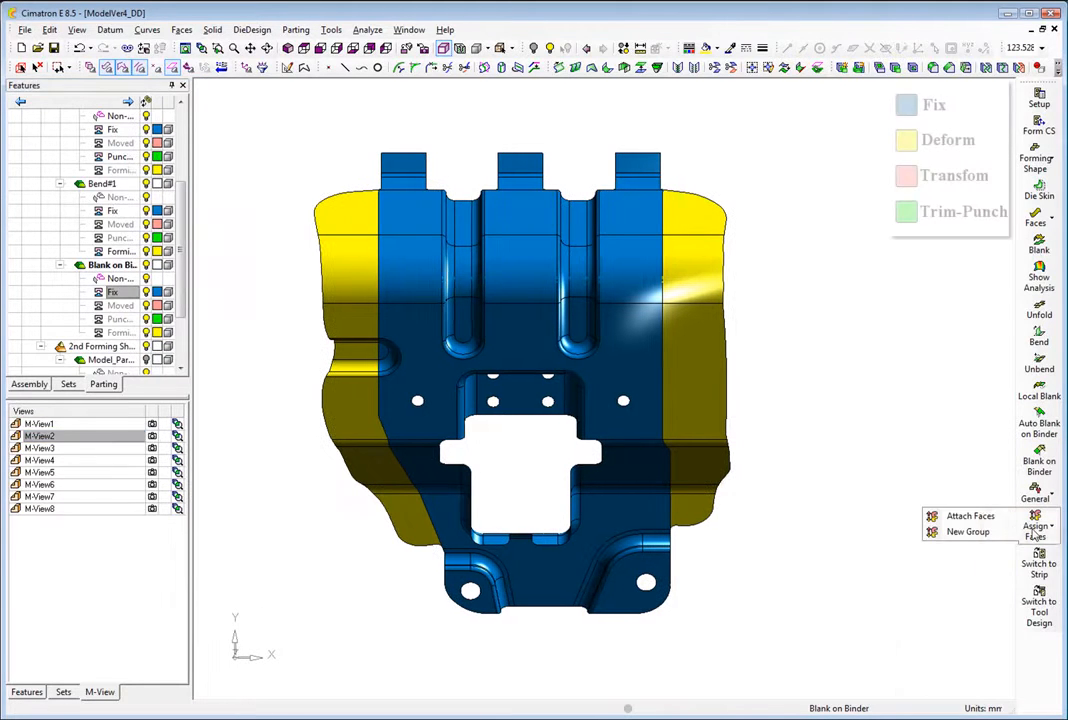
pyautogui.click(968, 516)
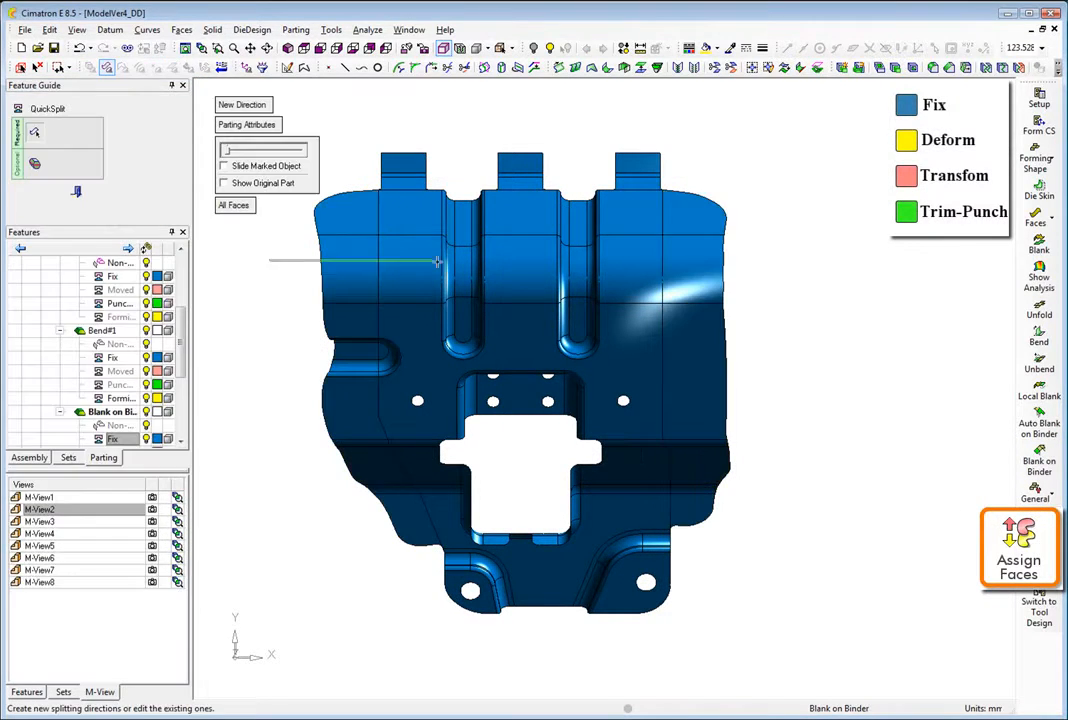
pyautogui.rightClick(124, 424)
pyautogui.click(158, 432)
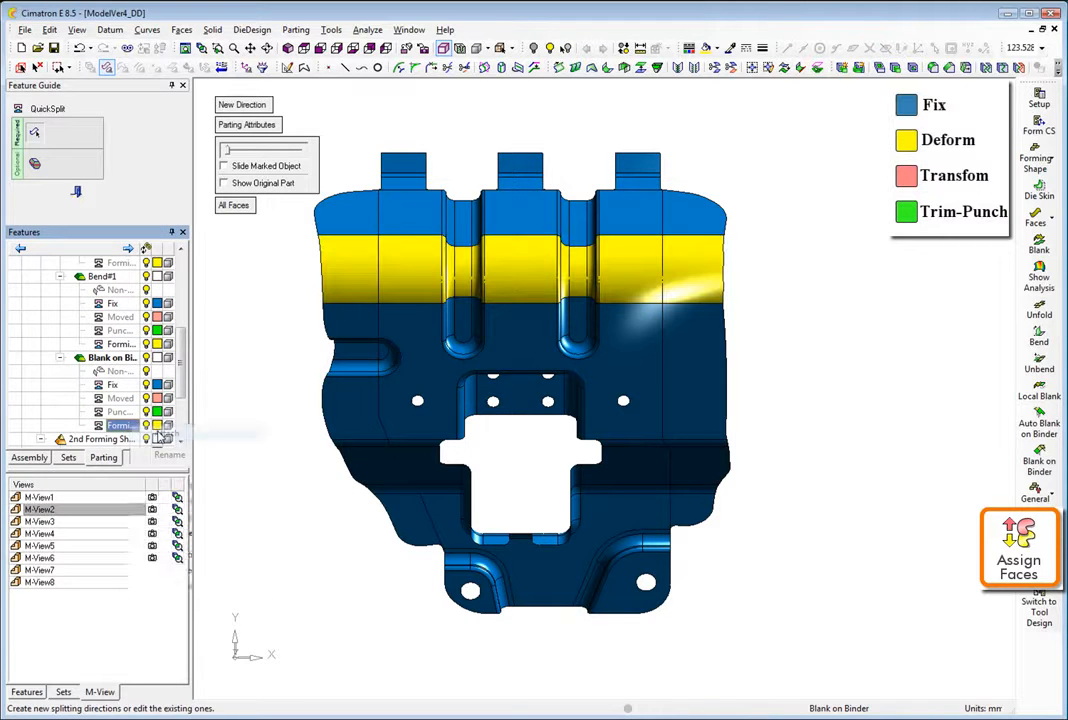
pyautogui.moveTo(372, 170); pyautogui.dragTo(704, 179)
pyautogui.rightClick(125, 424)
pyautogui.click(178, 431)
# - Attach the planar faces between the tab bends and the large bend, plus the whole body below it, to the Moved group
pyautogui.moveTo(341, 180); pyautogui.dragTo(704, 210)
pyautogui.rightClick(131, 396)
pyautogui.click(186, 404)
pyautogui.moveTo(272, 276); pyautogui.dragTo(762, 640)
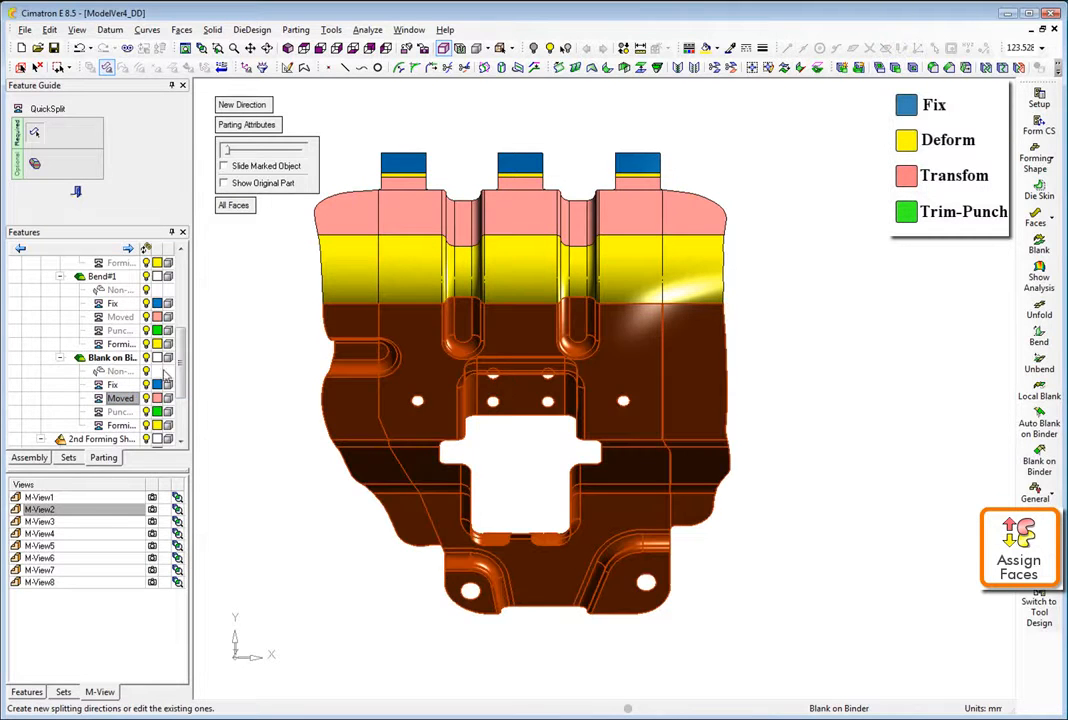
pyautogui.rightClick(125, 398)
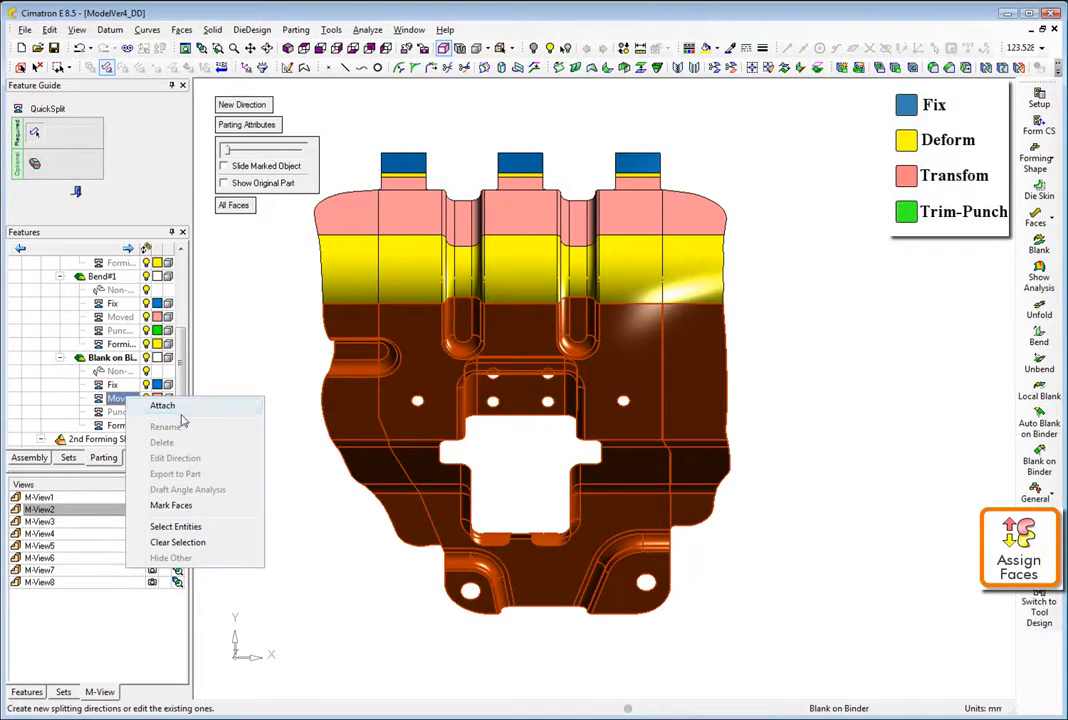
pyautogui.click(180, 406)
# - Add a forming shape named Unbend from the blank-on-binder part, placing it beside that part along the strip
pyautogui.click(153, 510)
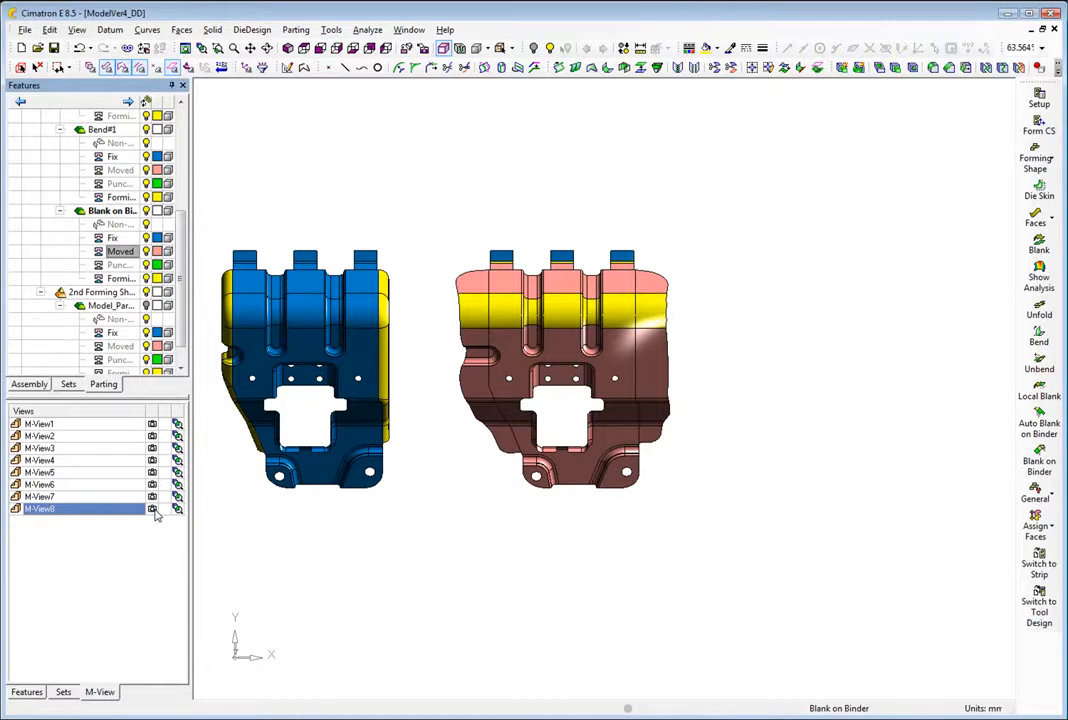
pyautogui.click(1036, 158)
pyautogui.click(958, 148)
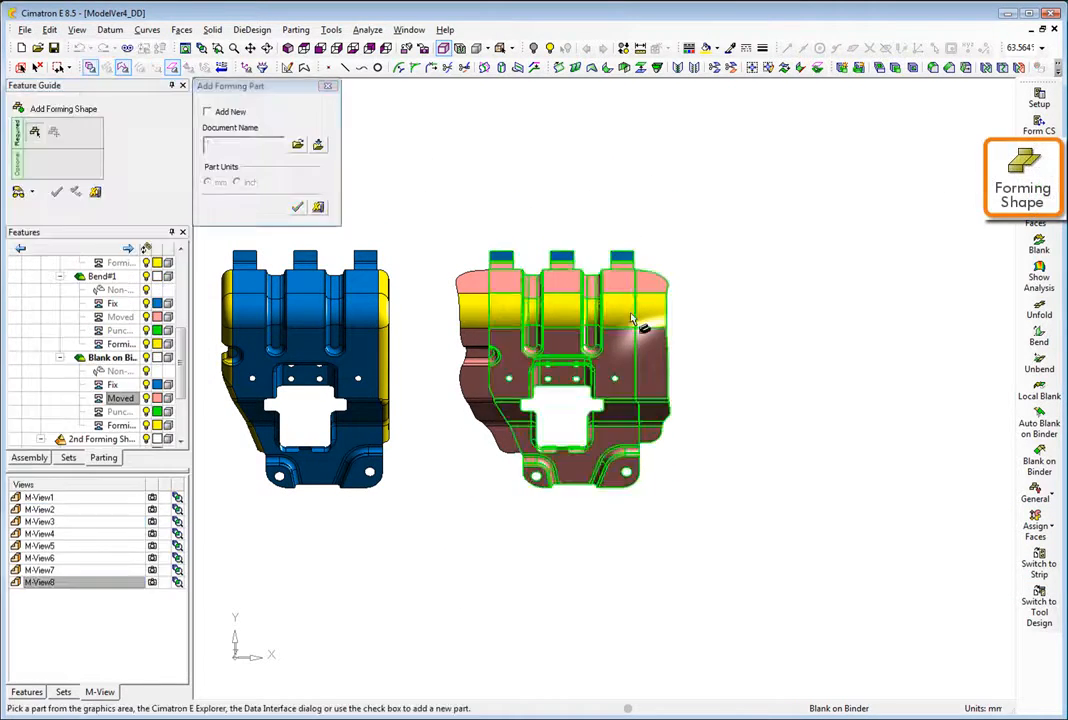
pyautogui.click(640, 181)
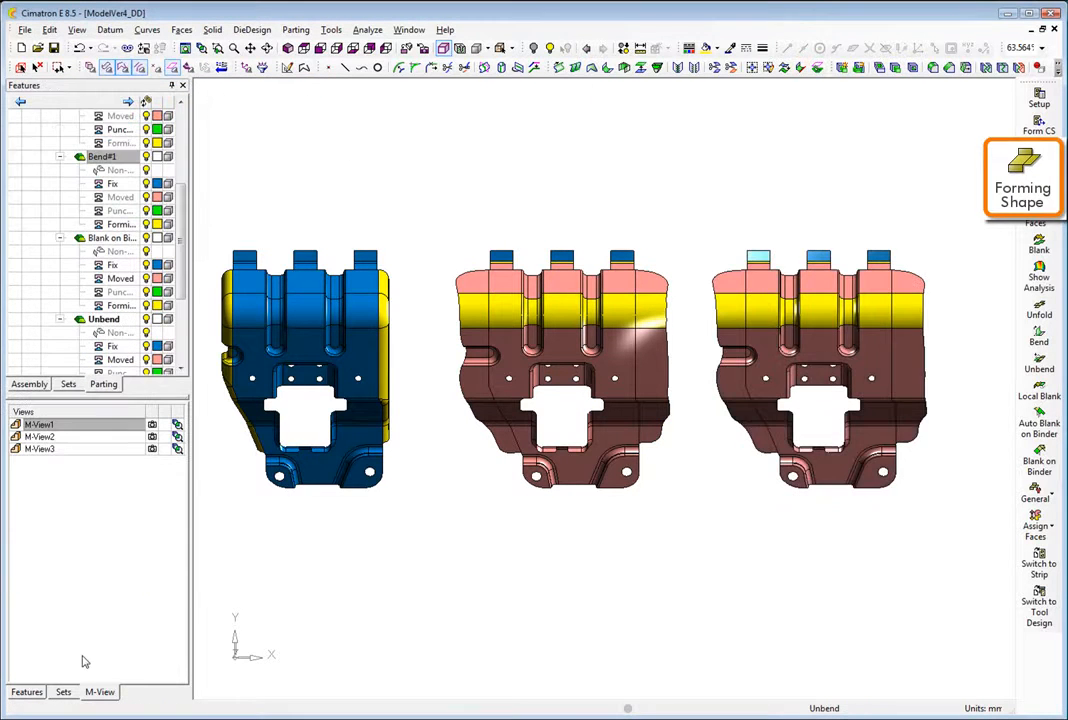
# - Unbend the carrier tabs to flat, using the middle tab as the fixed planar face
pyautogui.click(152, 438)
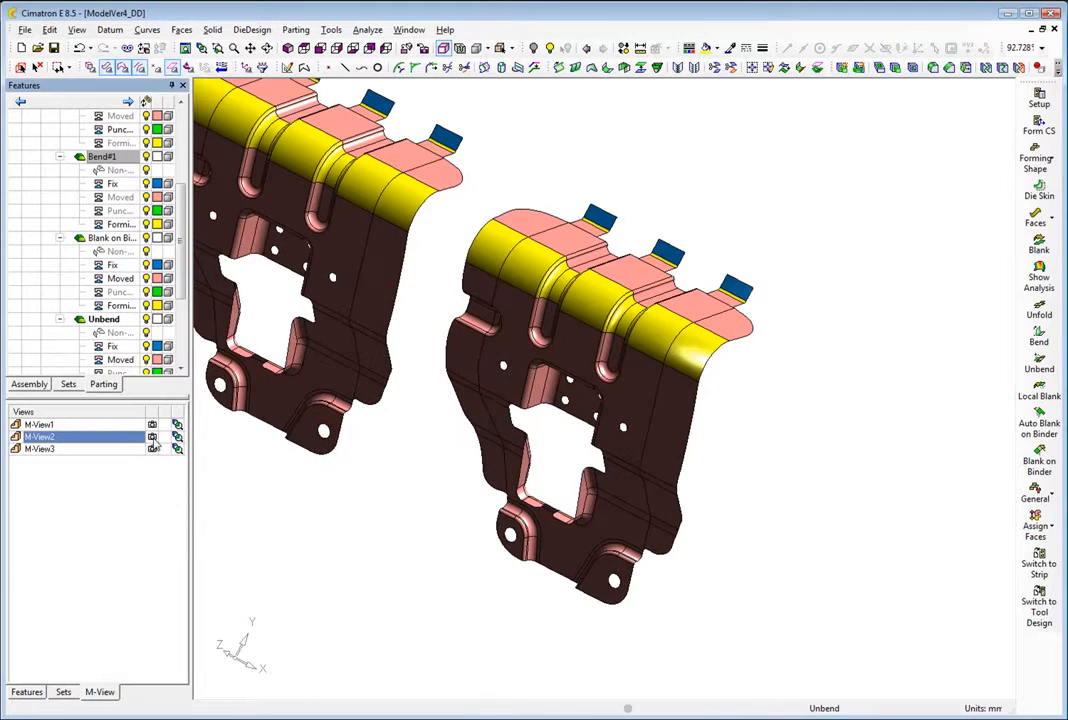
pyautogui.click(1039, 362)
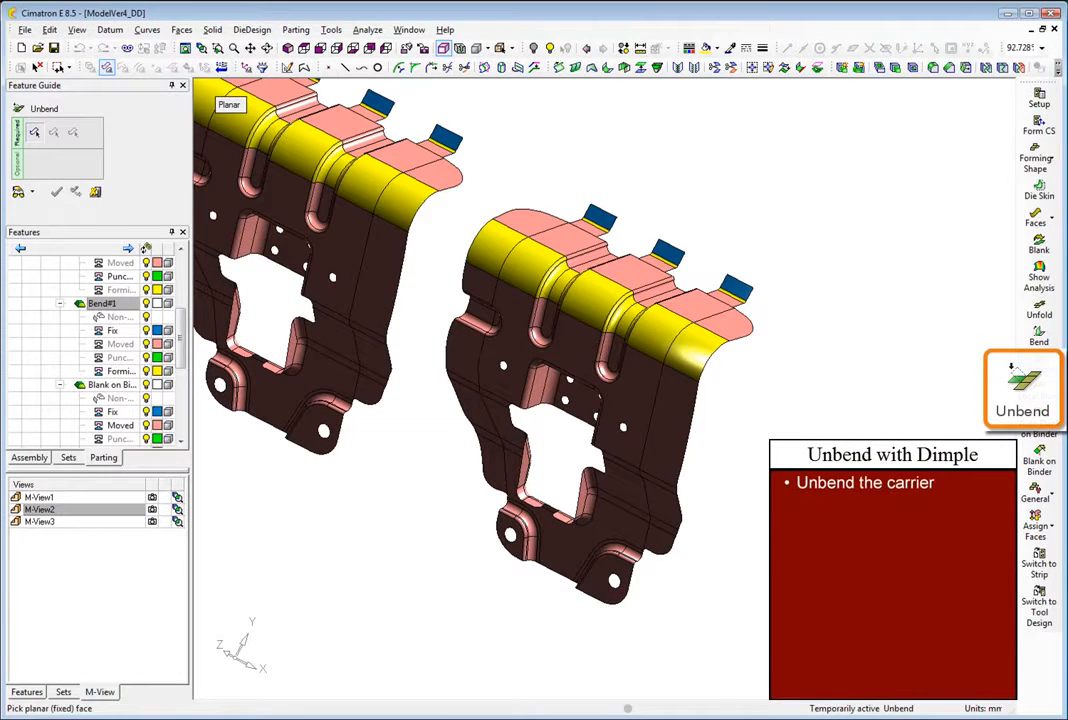
pyautogui.click(672, 254)
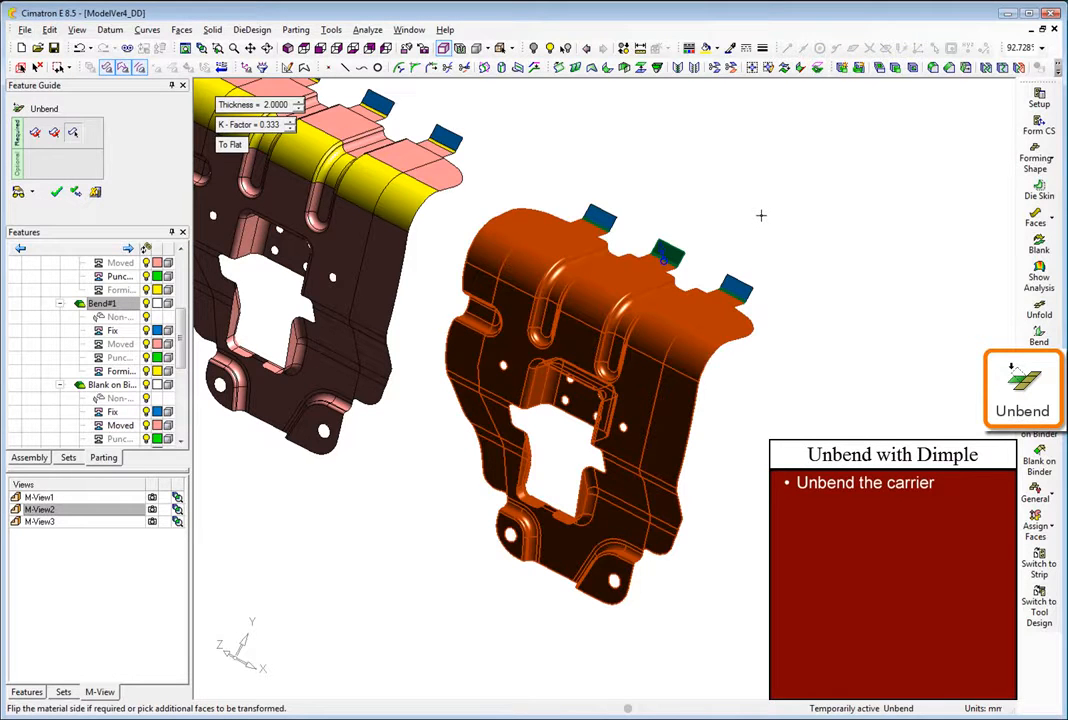
pyautogui.middleClick(761, 216)
pyautogui.click(761, 216)
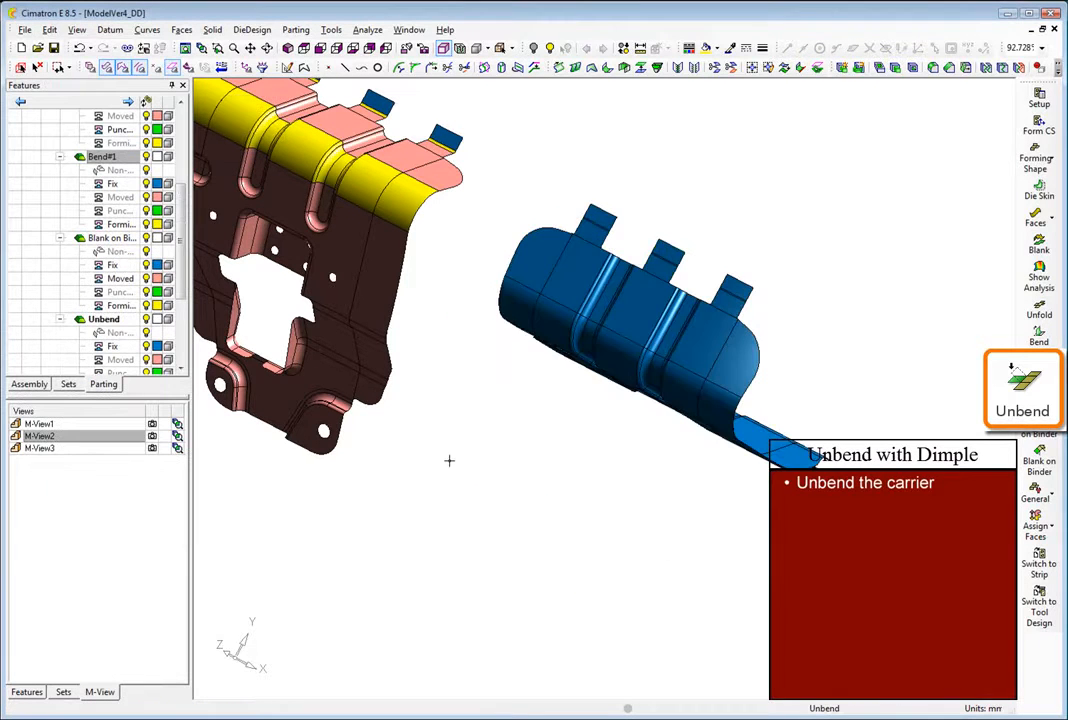
# - Unbend the large non-dimple cylindrical faces to flat from the middle top face, excluding the other top faces and tabs from the transformed faces
pyautogui.click(153, 448)
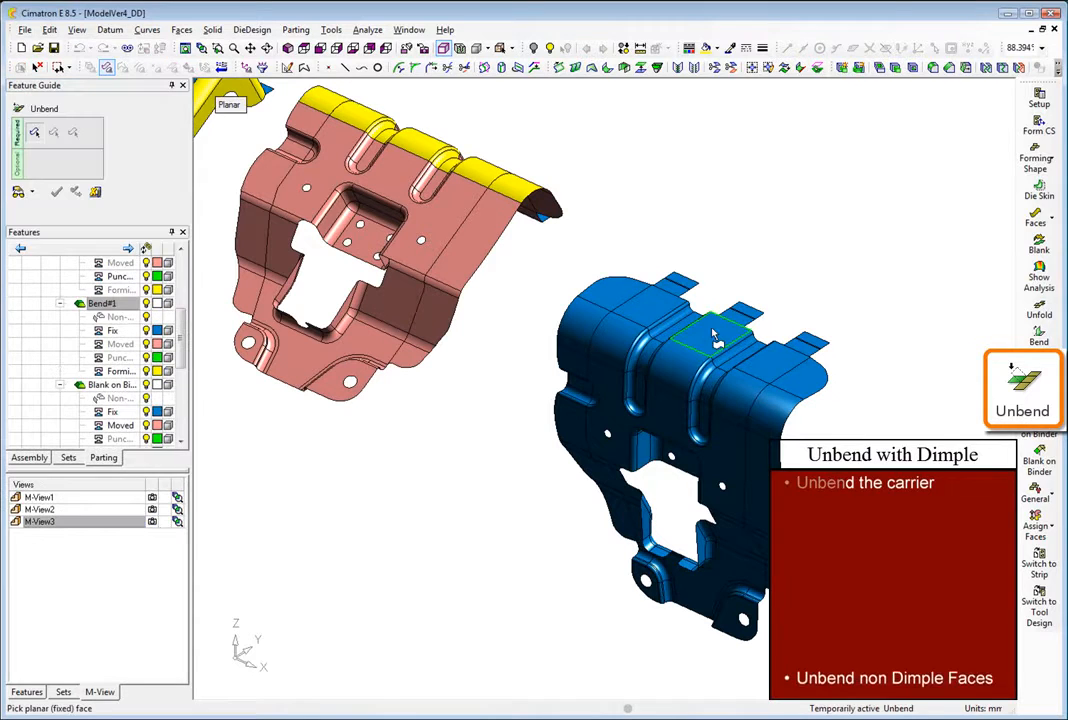
pyautogui.click(712, 334)
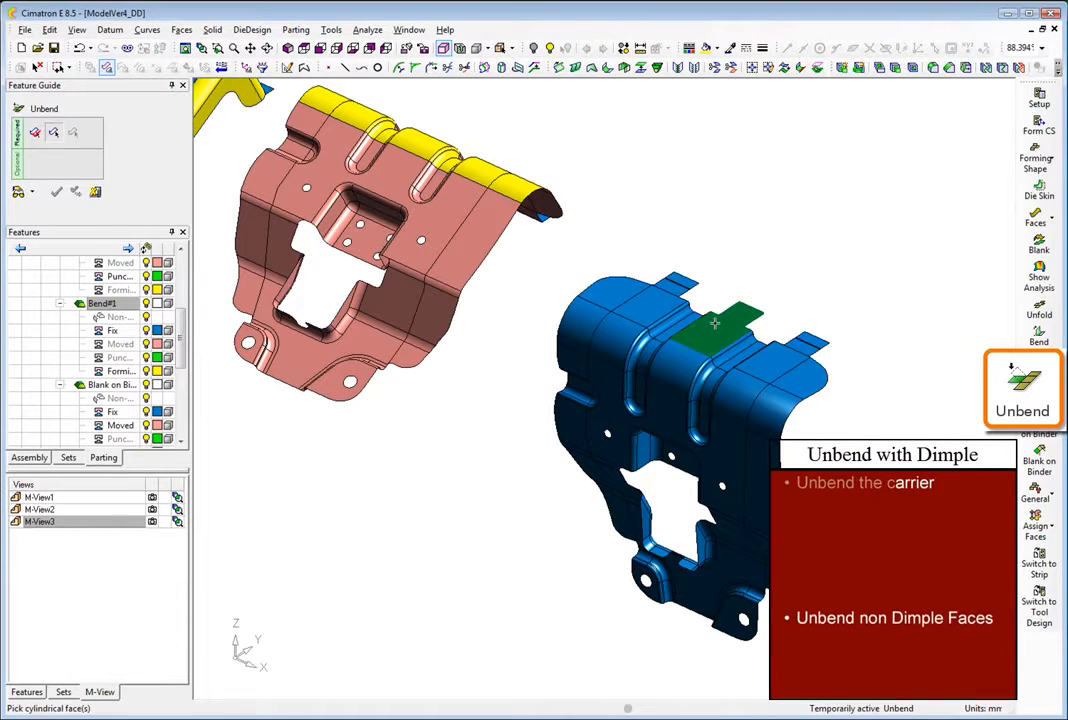
pyautogui.click(680, 367)
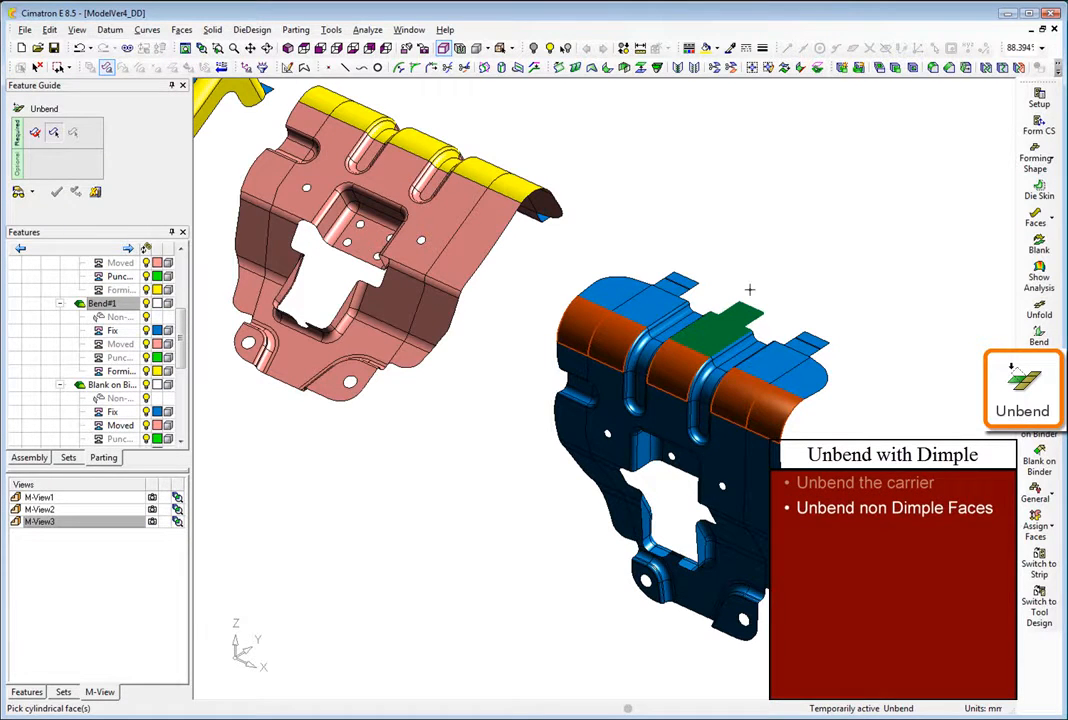
pyautogui.middleClick(750, 289)
pyautogui.moveTo(671, 244); pyautogui.dragTo(679, 260)
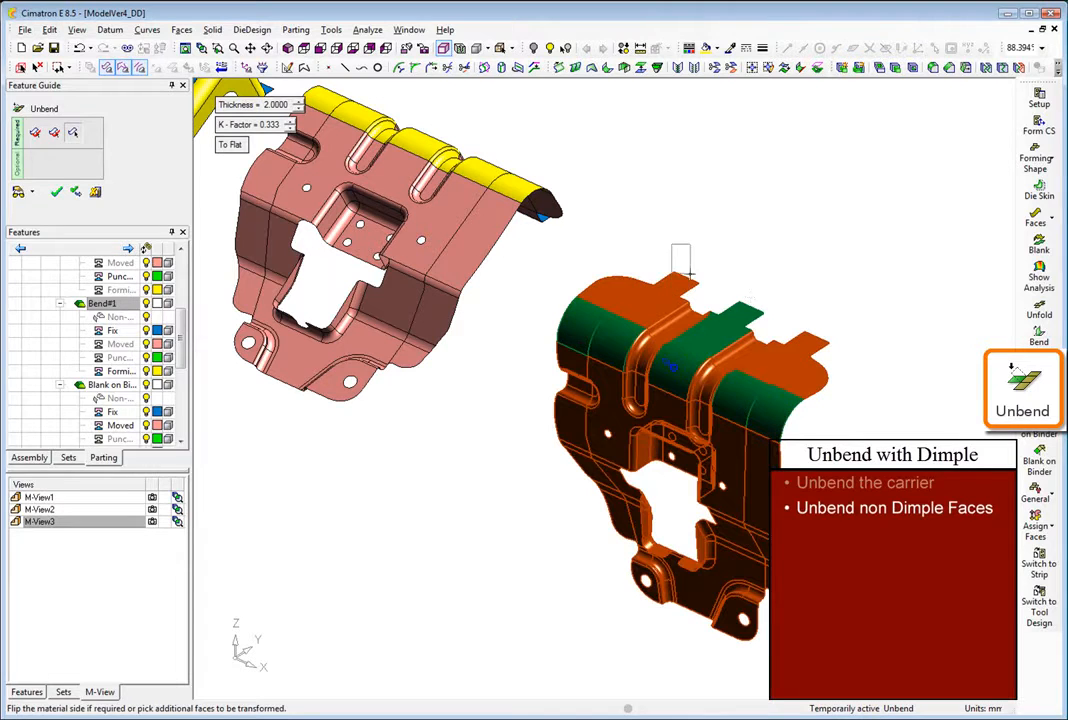
pyautogui.moveTo(719, 314); pyautogui.dragTo(719, 314)
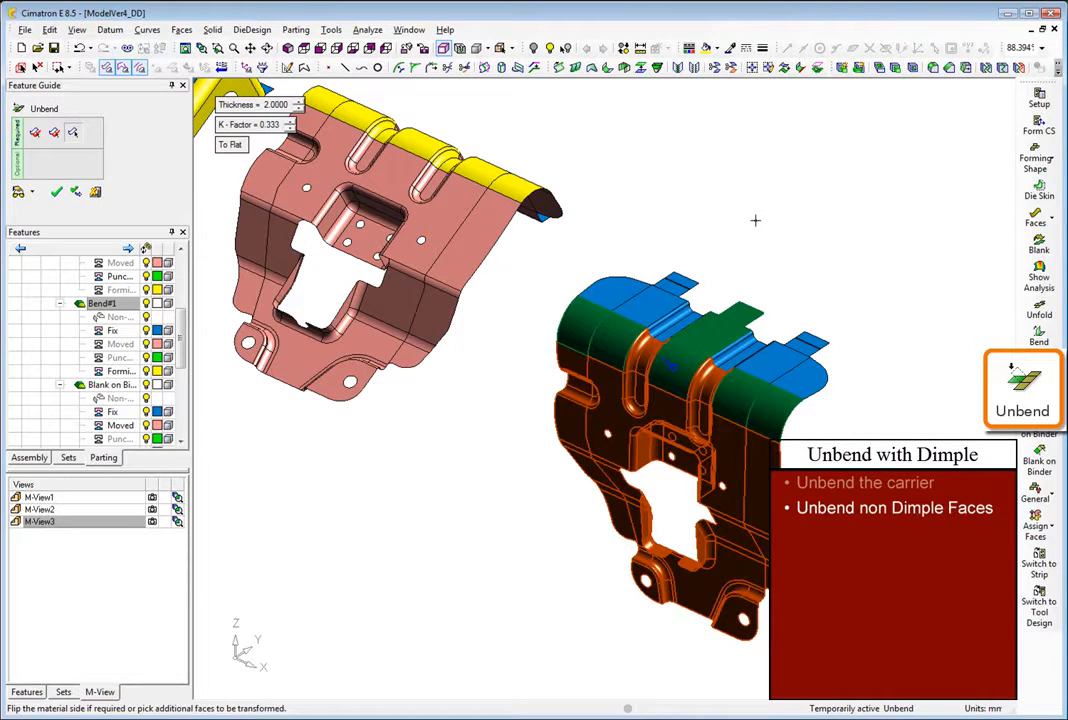
pyautogui.middleClick(755, 220)
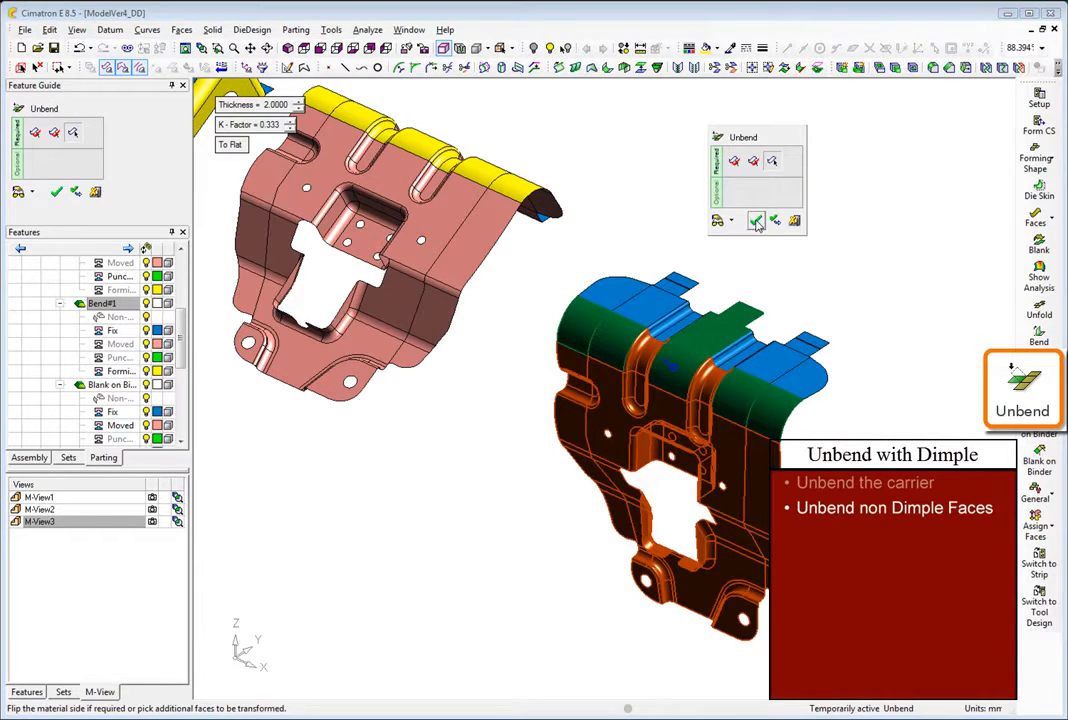
pyautogui.click(756, 221)
# - Remove the leftover dimple faces in the unbent area of both dimples
pyautogui.click(152, 460)
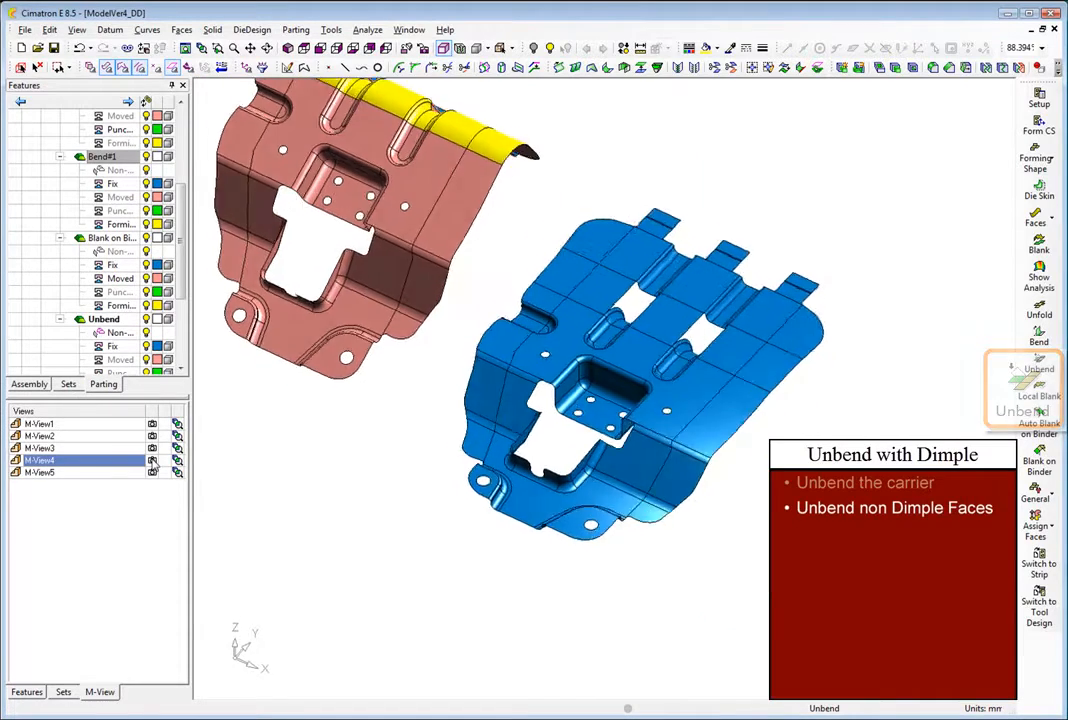
pyautogui.rightClick(246, 503)
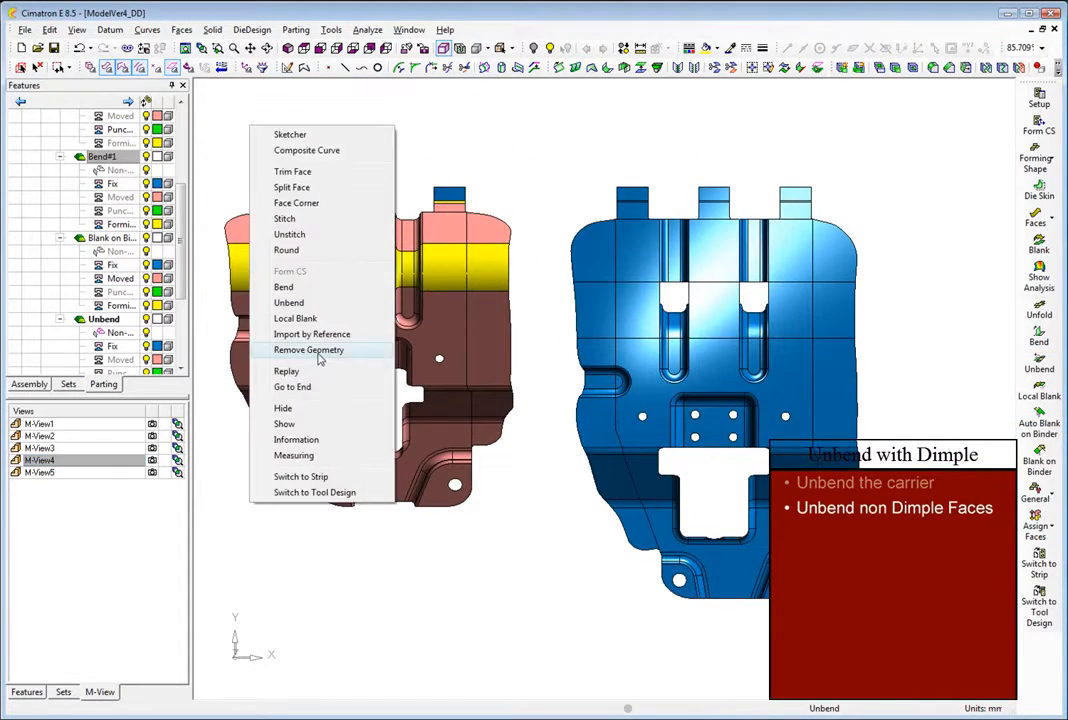
pyautogui.click(322, 349)
pyautogui.click(666, 310)
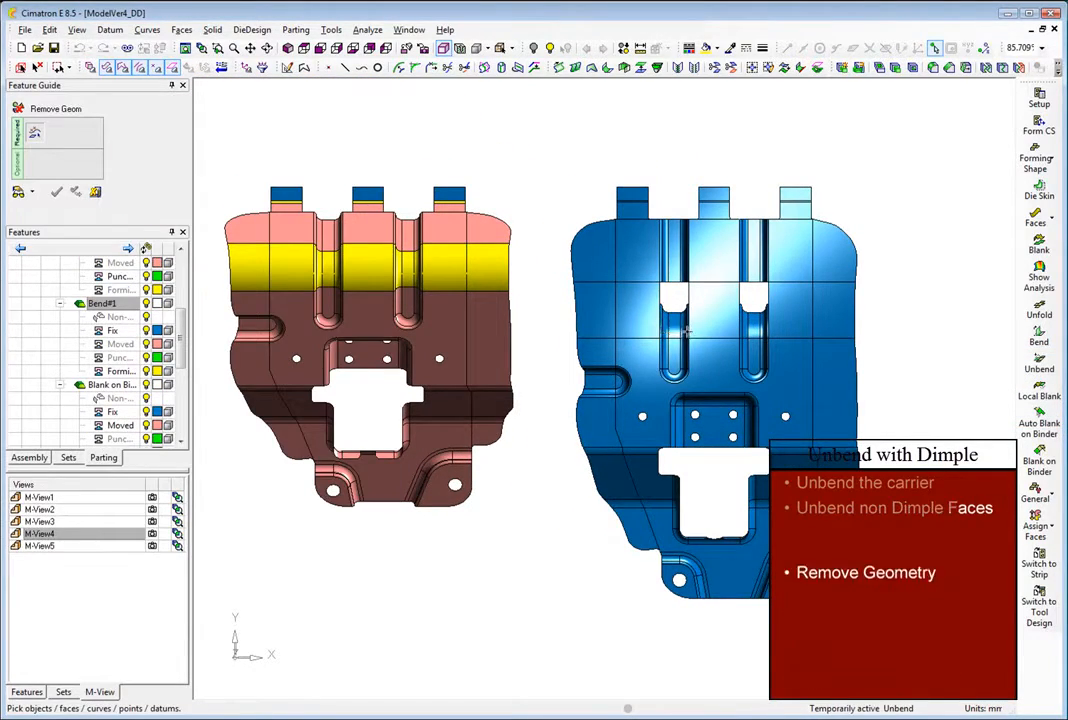
pyautogui.click(766, 336)
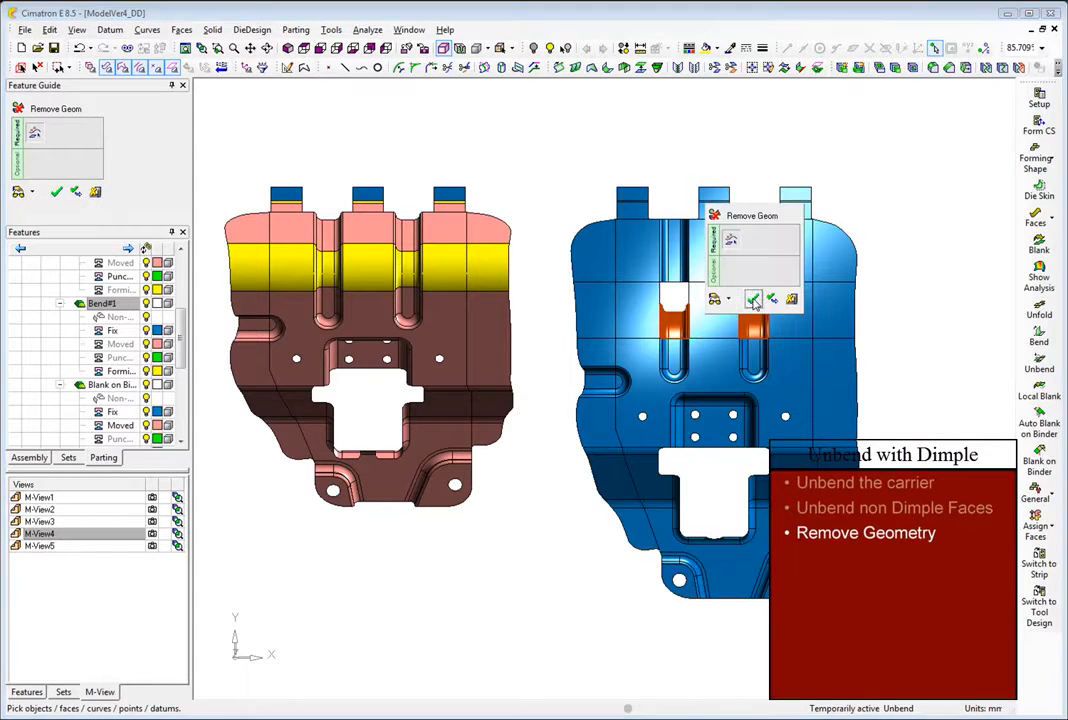
pyautogui.click(753, 300)
# - Draw two-point lines across both ends of the opening left by the first dimple
pyautogui.click(40, 472)
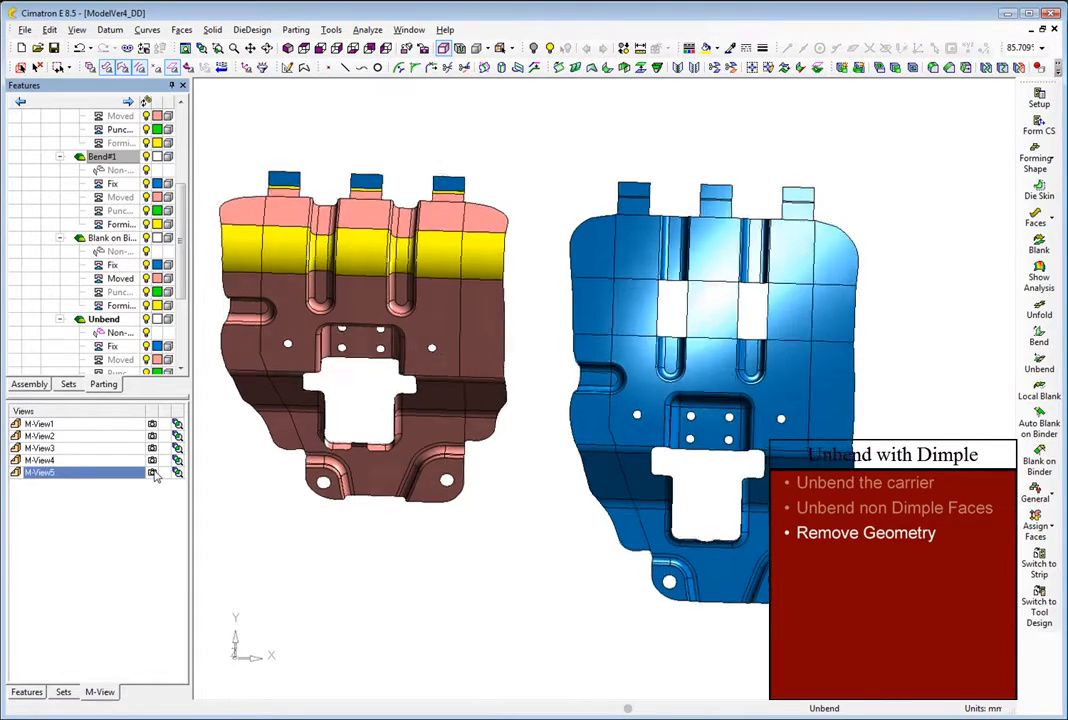
pyautogui.click(345, 68)
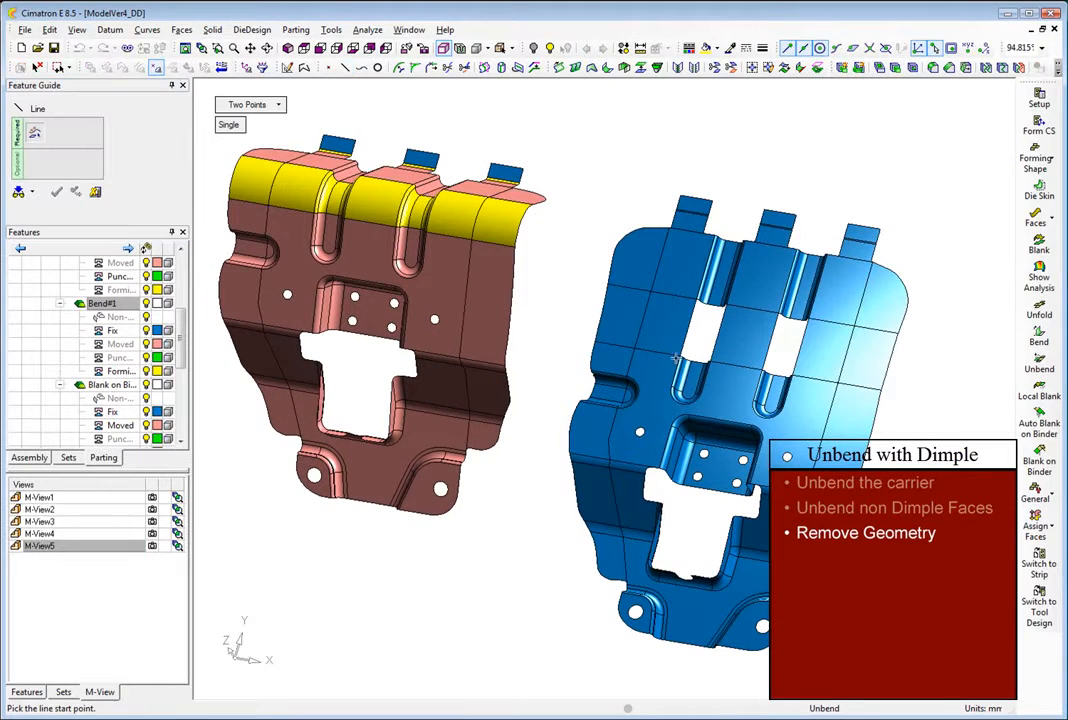
pyautogui.click(679, 358)
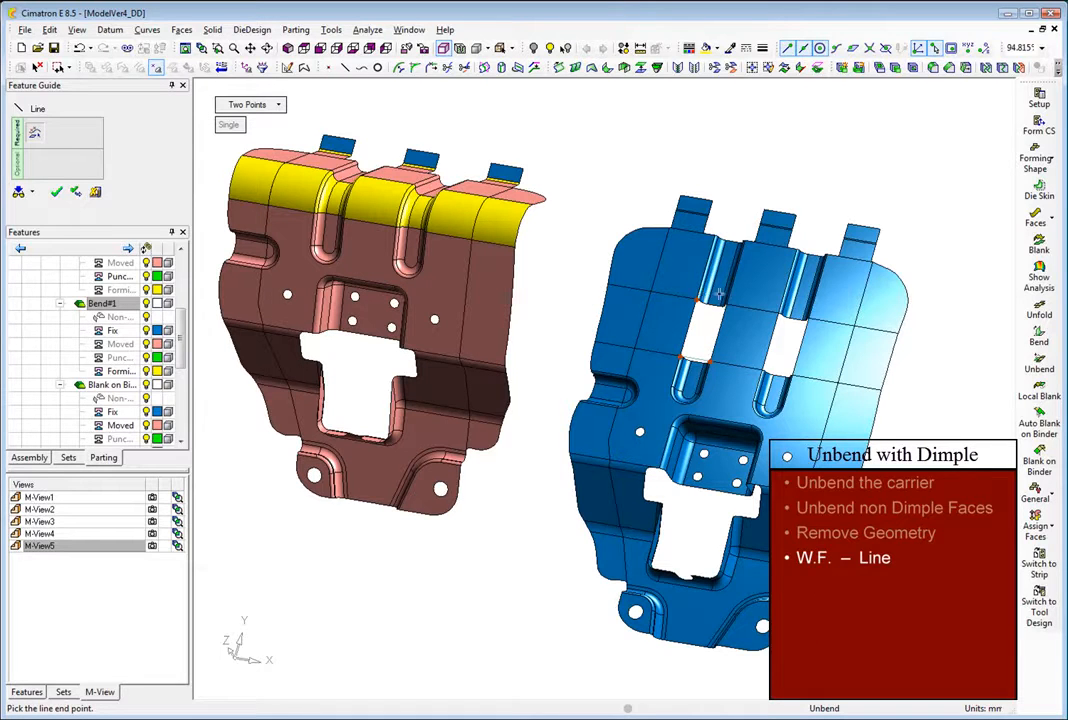
pyautogui.middleClick(686, 144)
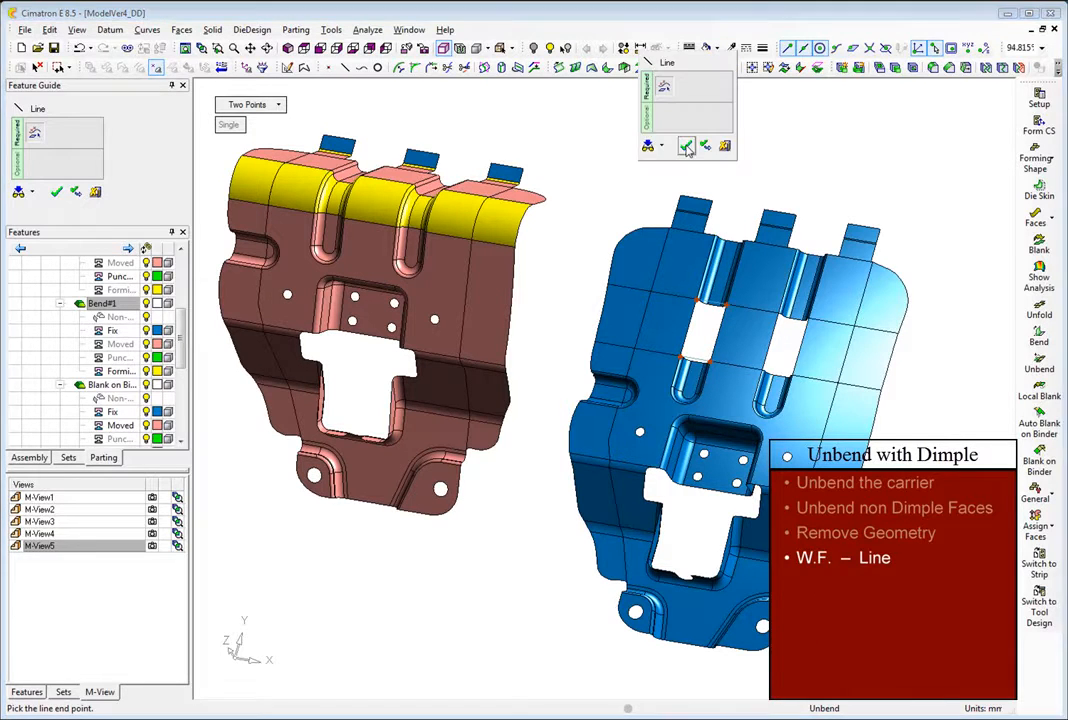
pyautogui.click(686, 145)
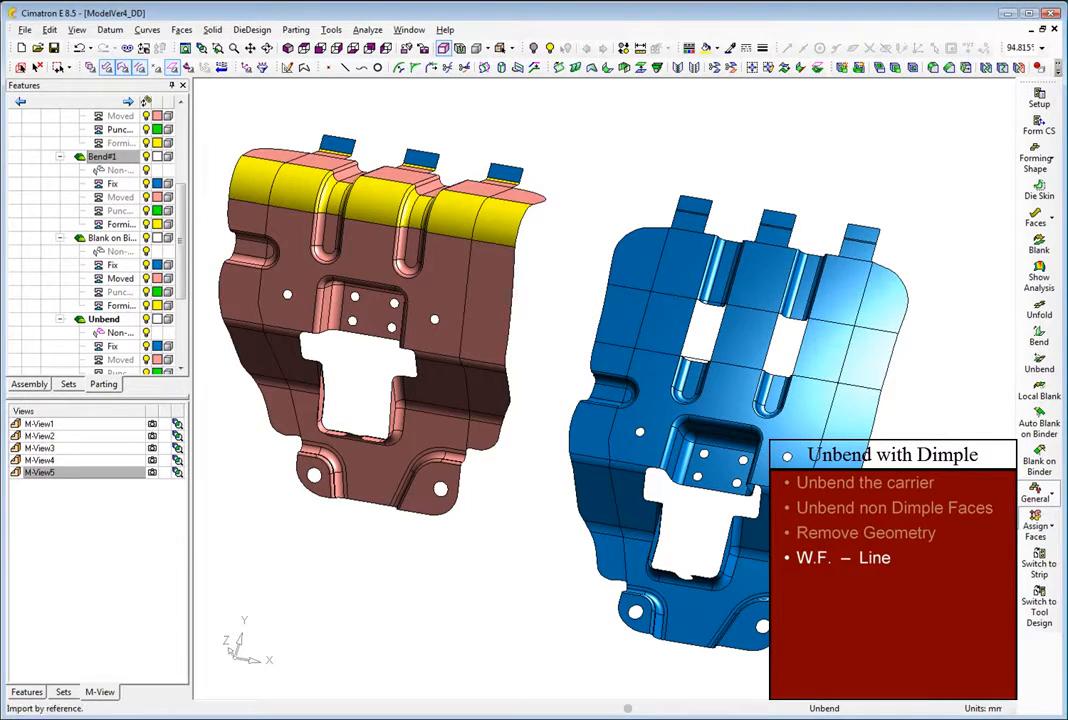
# - Import the dimple's rounded end faces by reference onto the opening's lower end, with both UCS axes normal to the adjacent planar faces and the copy flipped
pyautogui.click(950, 535)
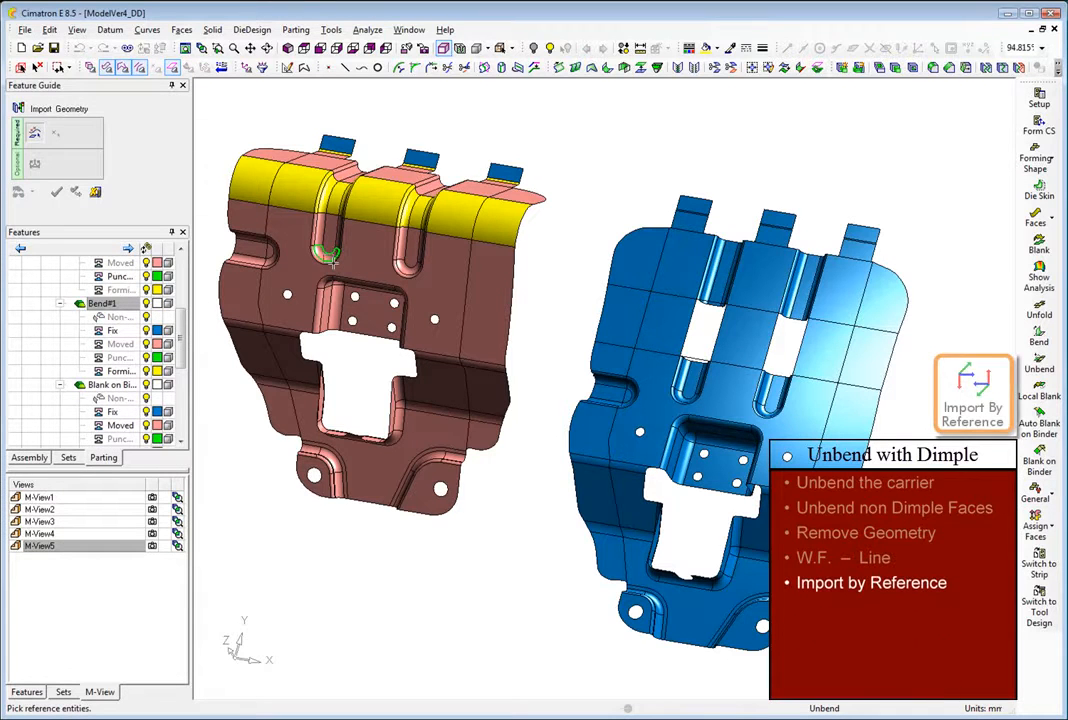
pyautogui.click(328, 257)
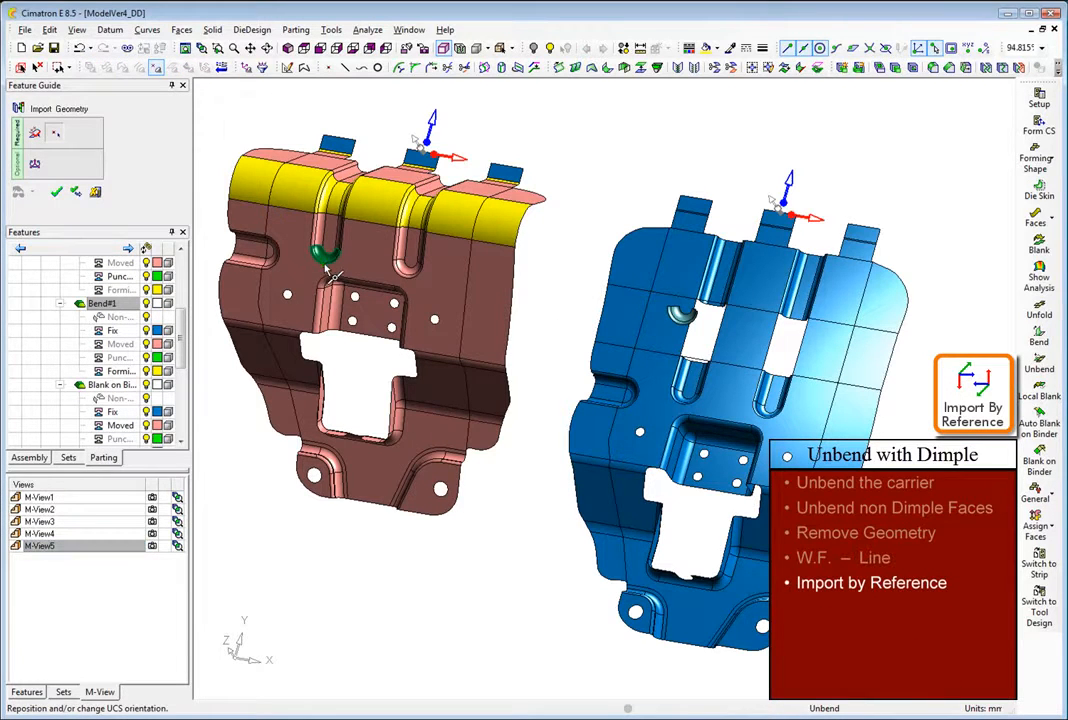
pyautogui.rightClick(693, 348)
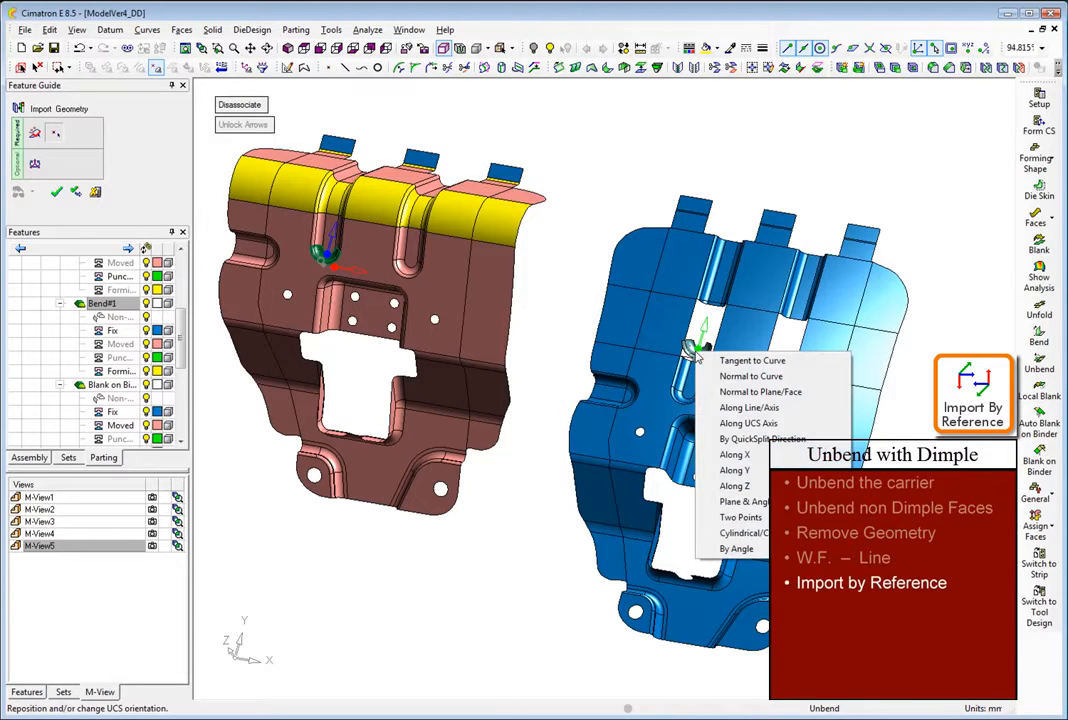
pyautogui.click(732, 392)
pyautogui.click(660, 372)
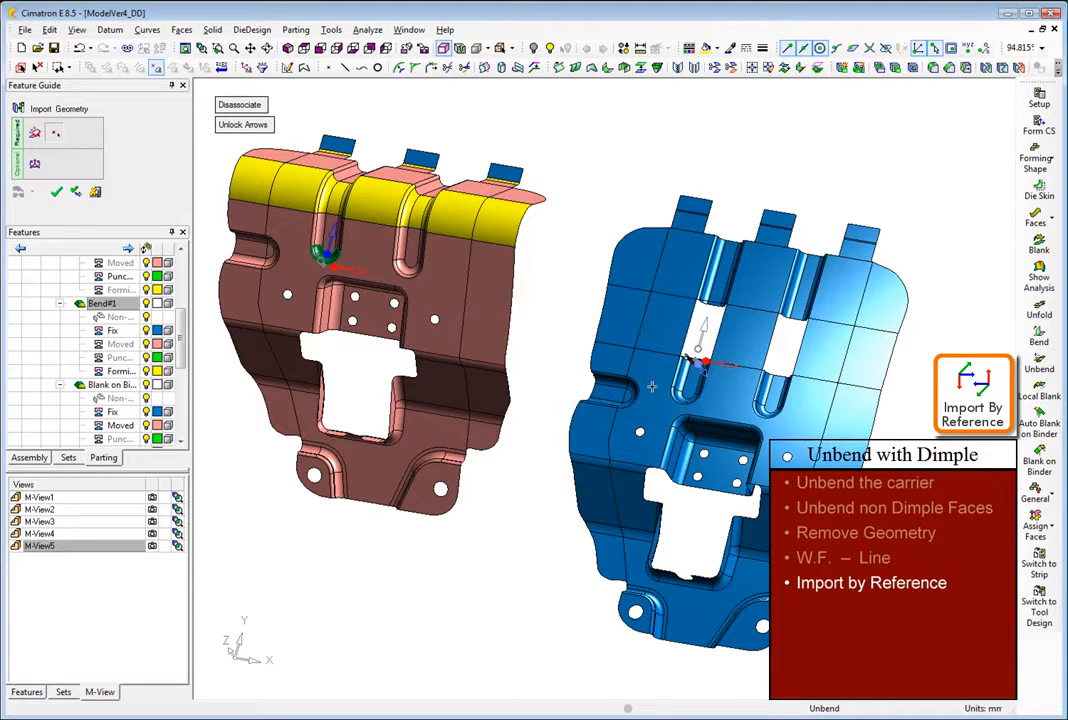
pyautogui.rightClick(322, 252)
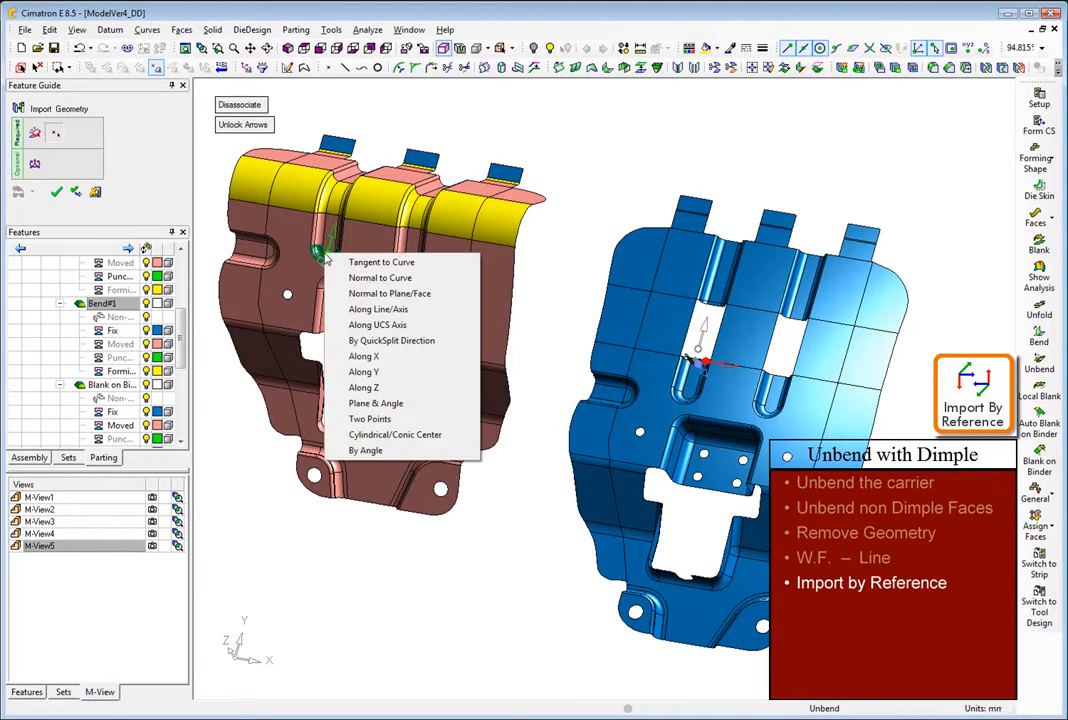
pyautogui.click(360, 294)
pyautogui.click(371, 261)
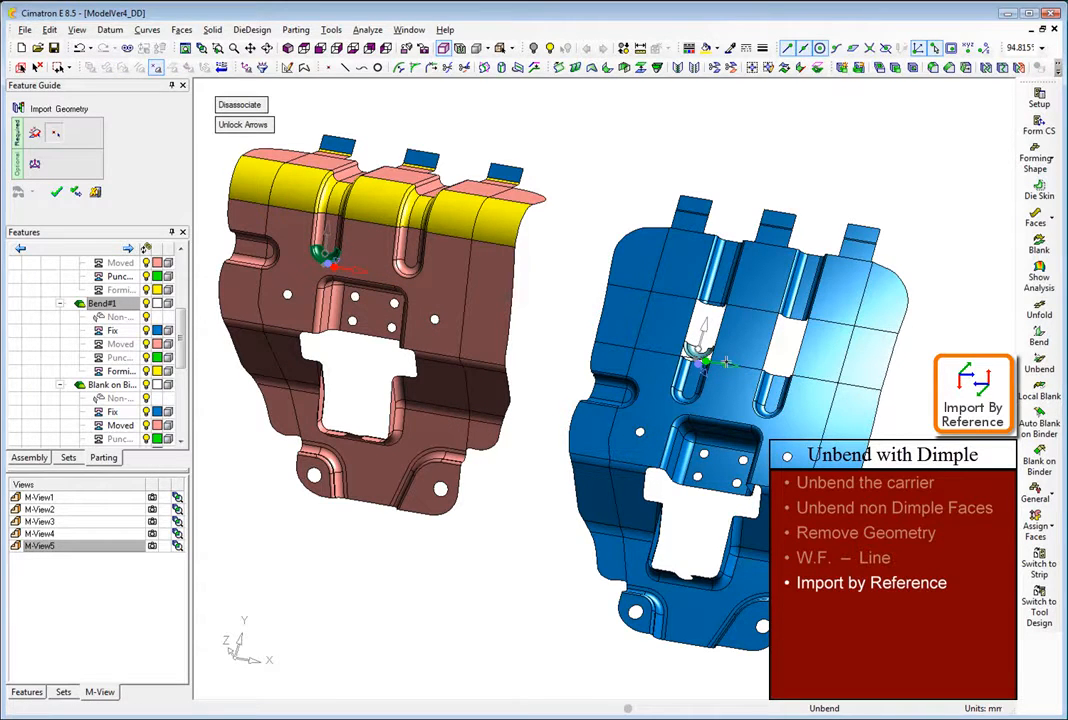
pyautogui.click(151, 533)
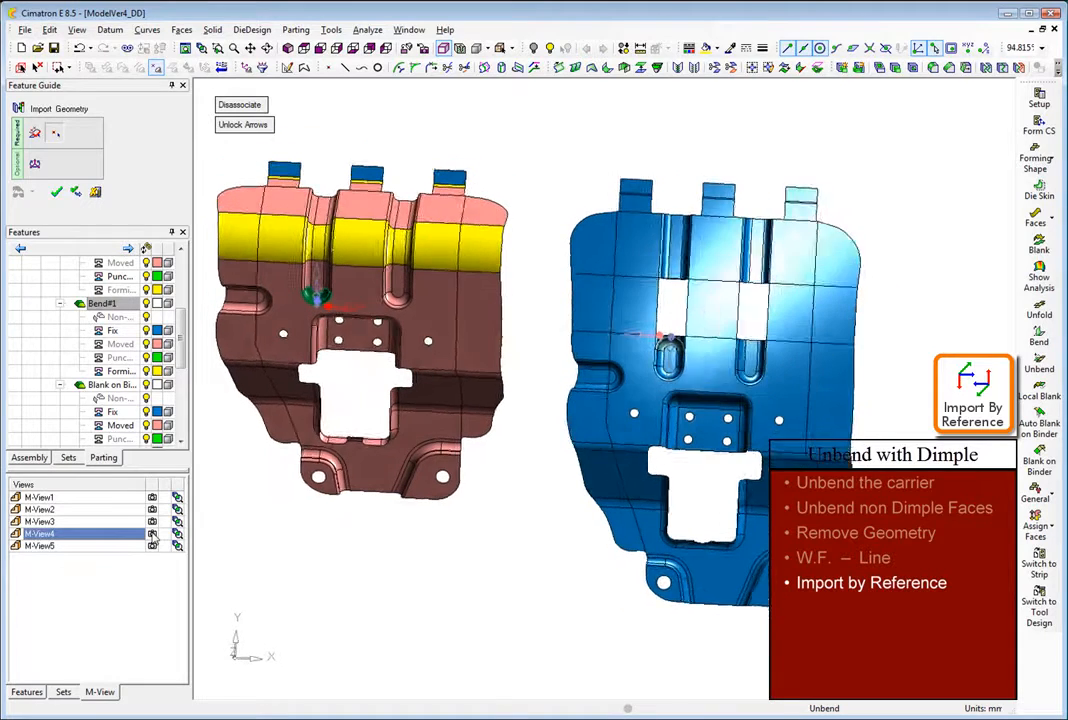
pyautogui.middleClick(516, 532)
pyautogui.click(517, 535)
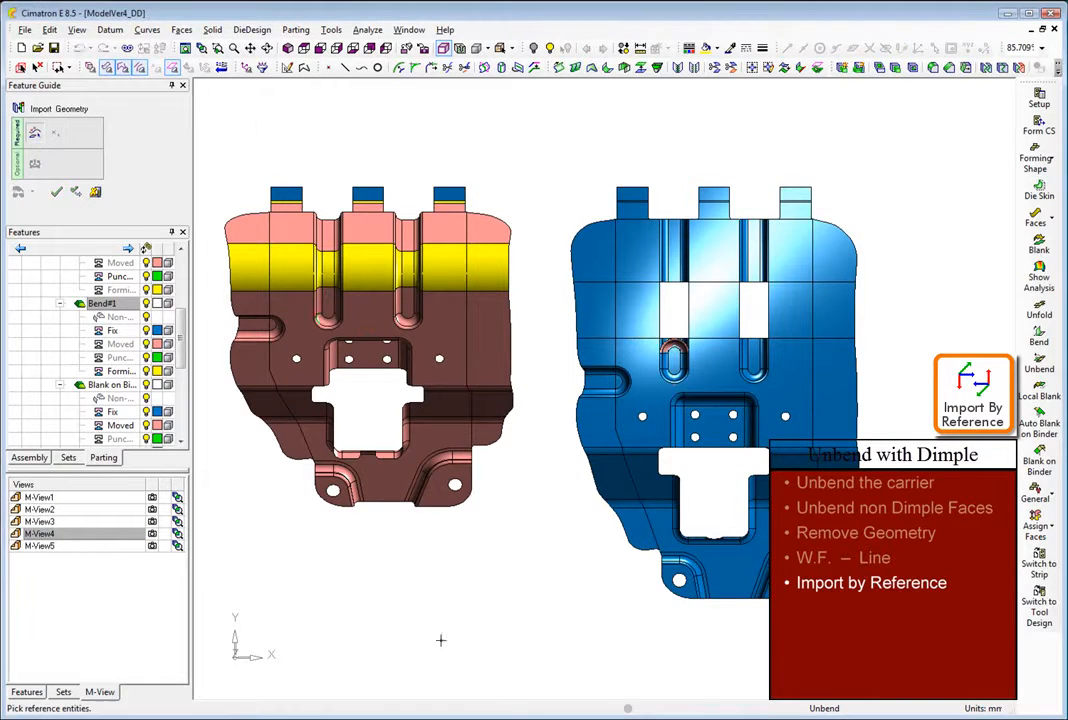
# - Import the same rounded dimple end by reference onto the opening's upper end, with both UCS axes normal to the adjacent planar faces
pyautogui.click(336, 332)
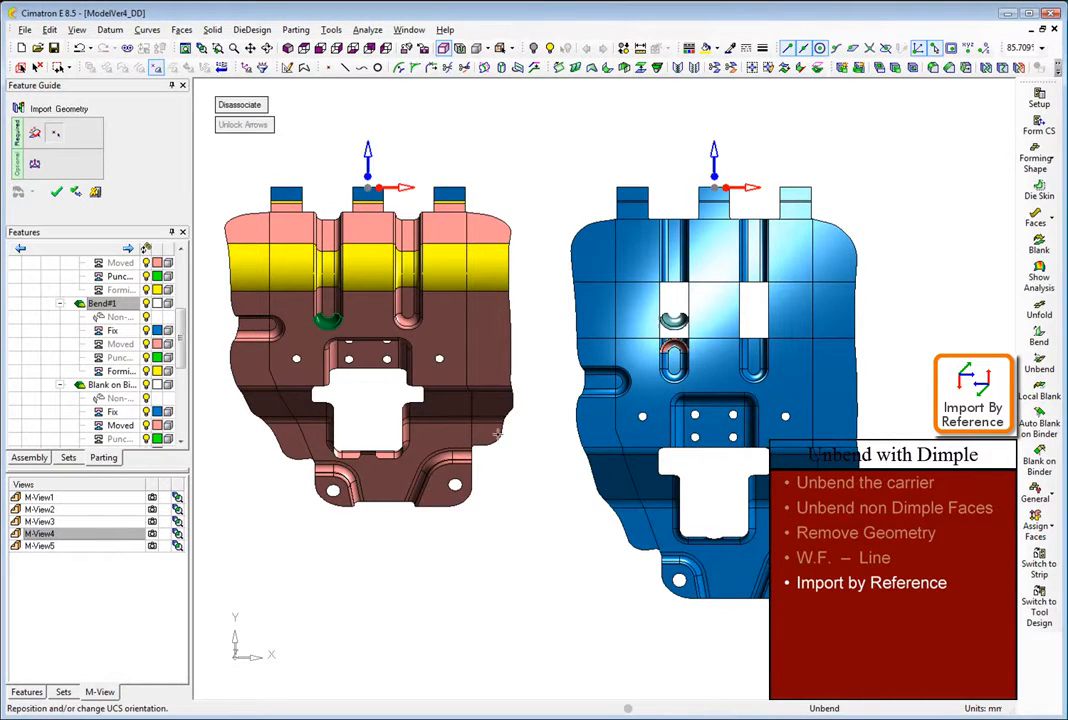
pyautogui.click(151, 545)
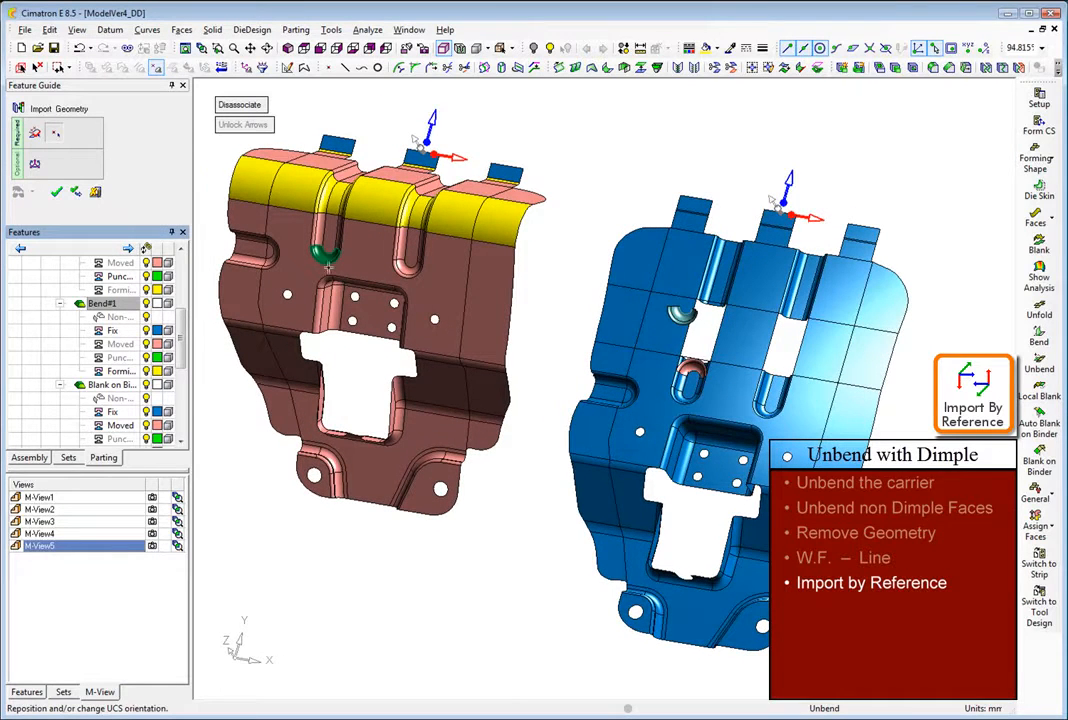
pyautogui.click(323, 260)
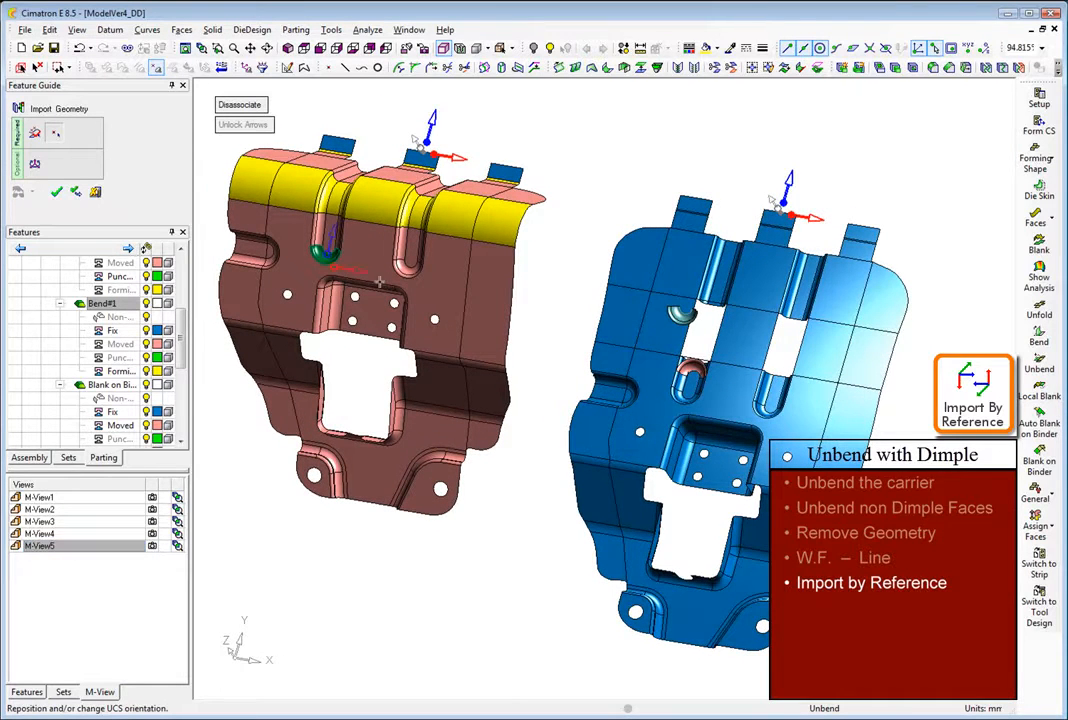
pyautogui.click(716, 308)
pyautogui.rightClick(712, 293)
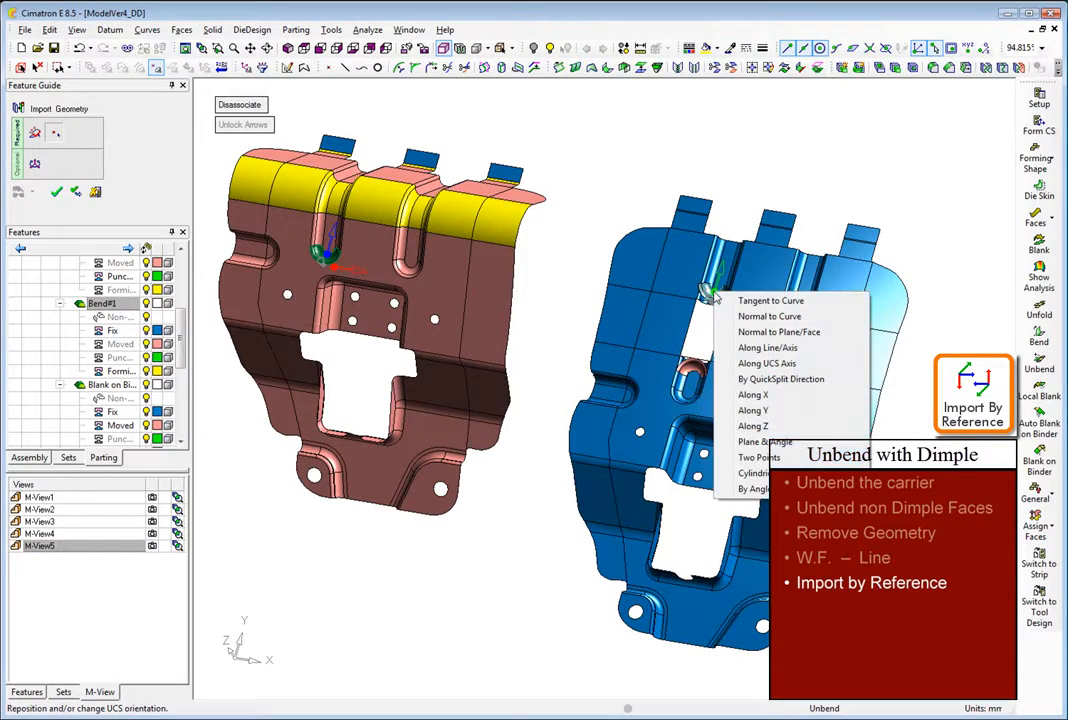
pyautogui.click(752, 331)
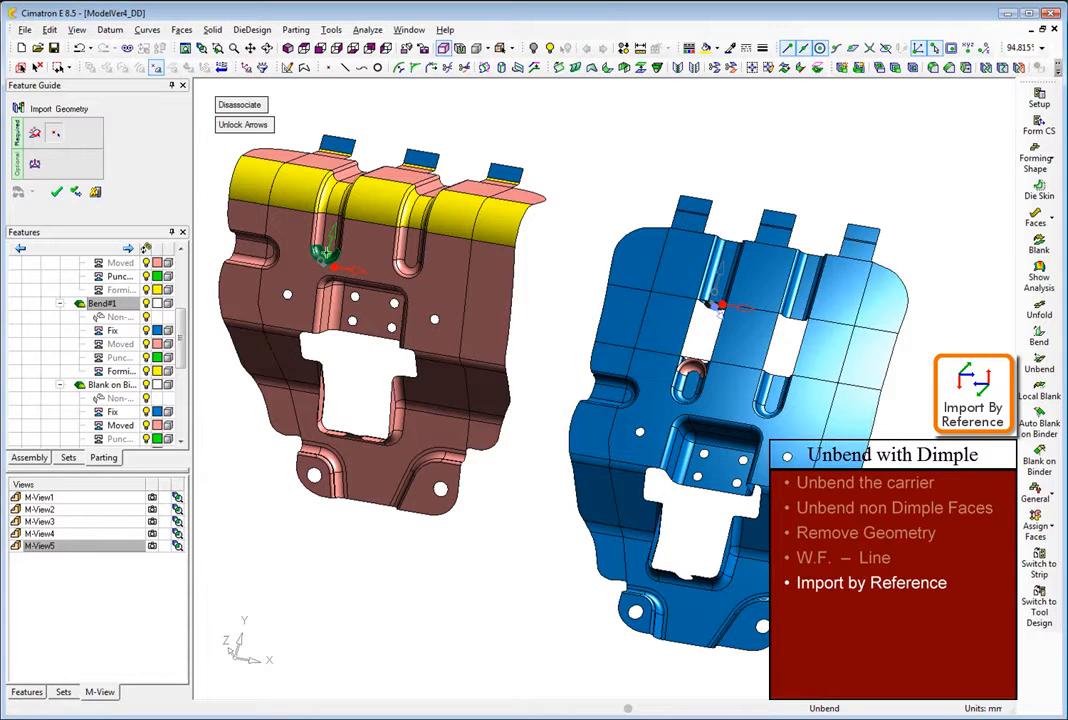
pyautogui.rightClick(325, 252)
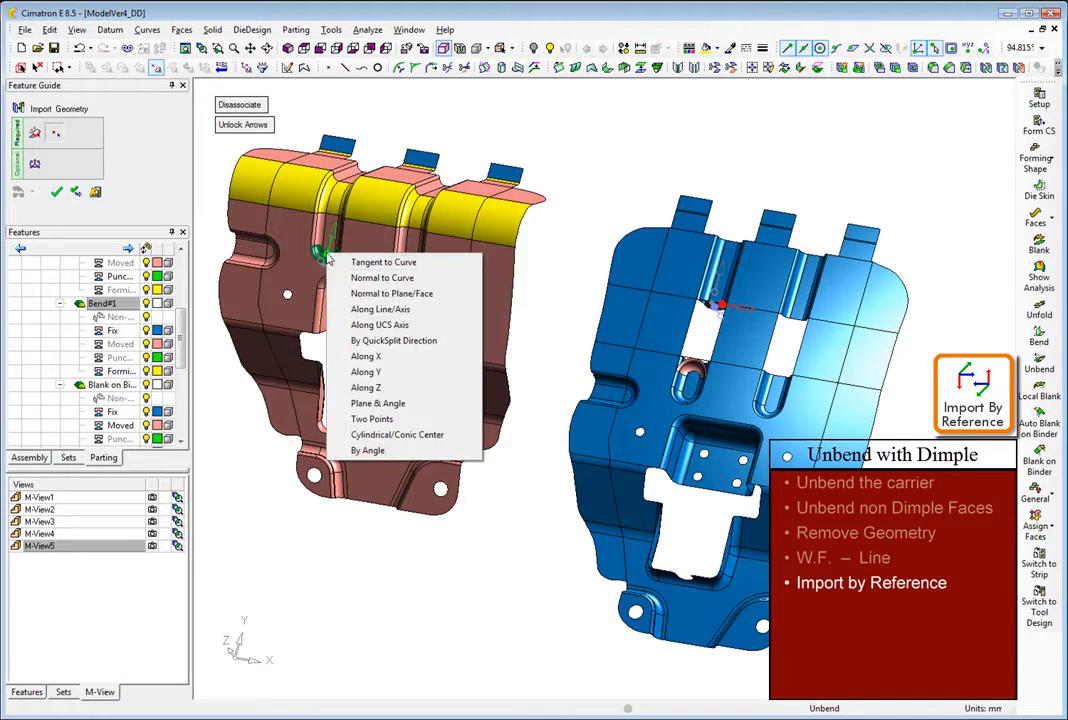
pyautogui.click(365, 292)
pyautogui.click(386, 246)
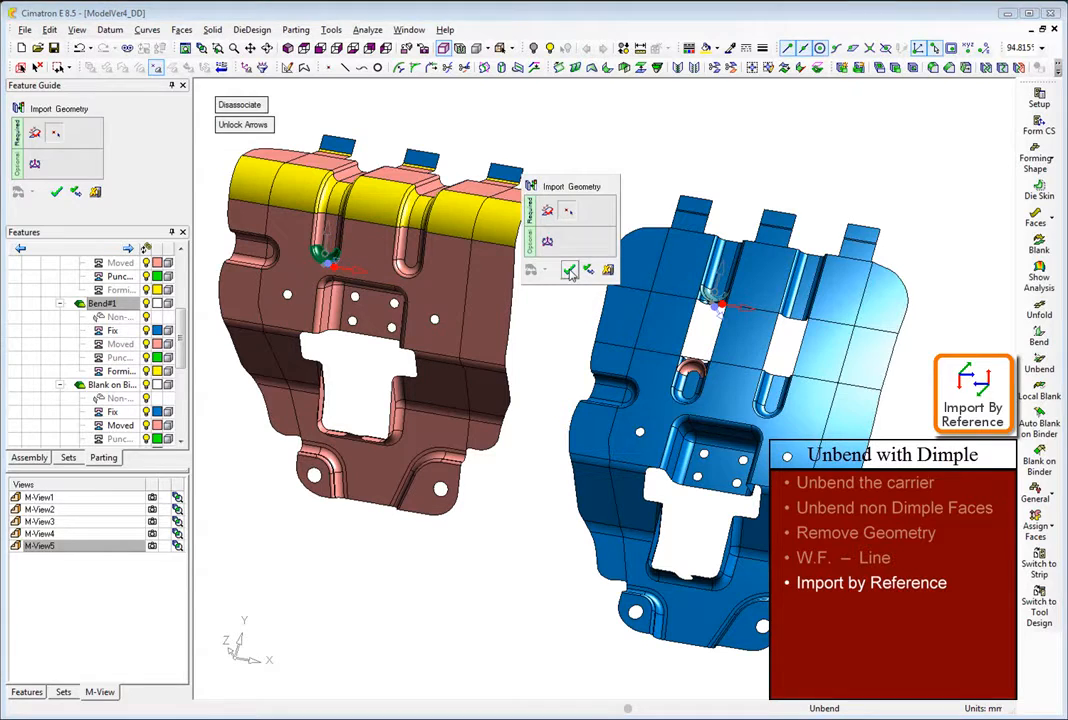
pyautogui.click(569, 271)
# - Trim the upper part of the first dimple with its imported rounded end face, keeping the portion towards the carrier tabs
pyautogui.click(153, 461)
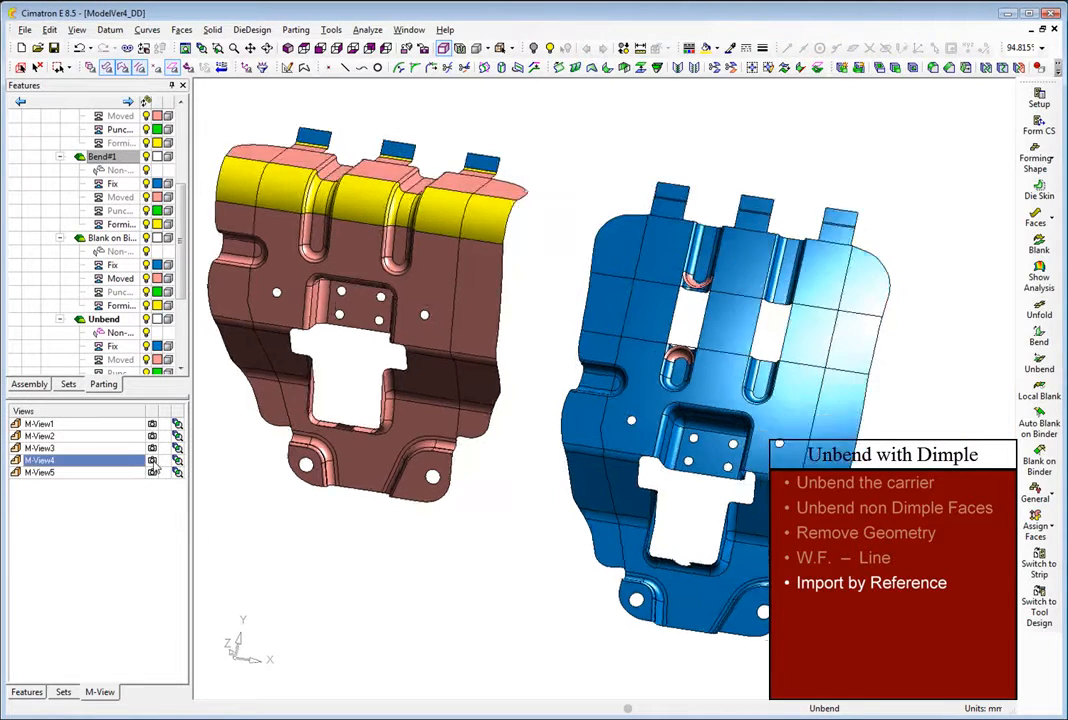
pyautogui.click(152, 484)
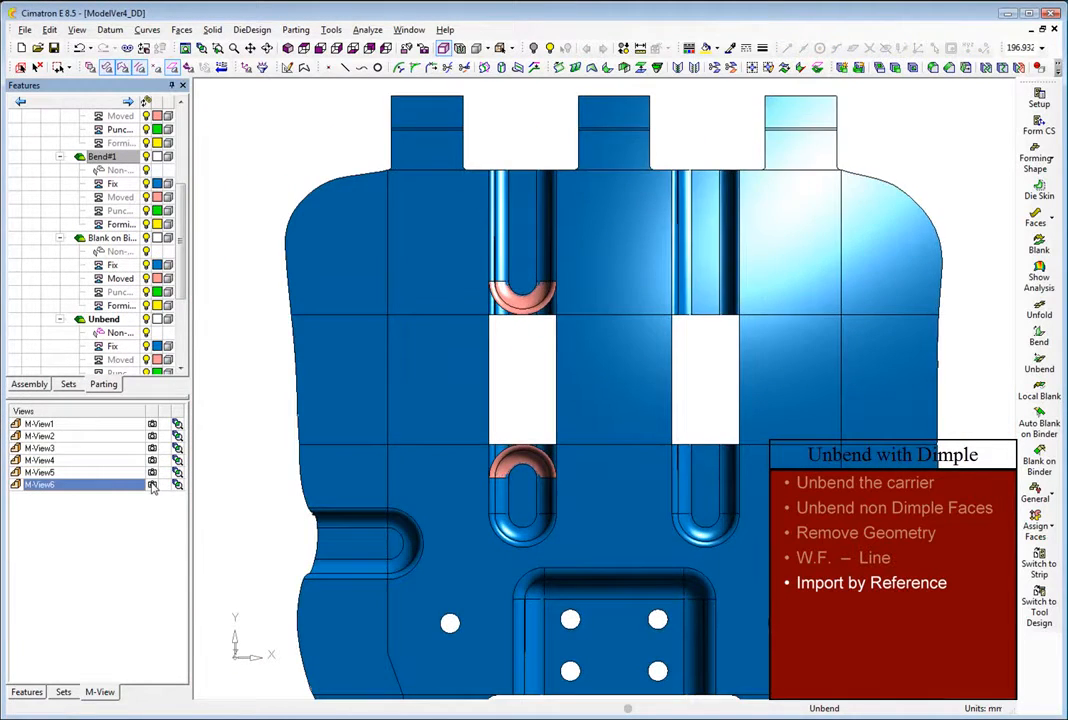
pyautogui.click(182, 31)
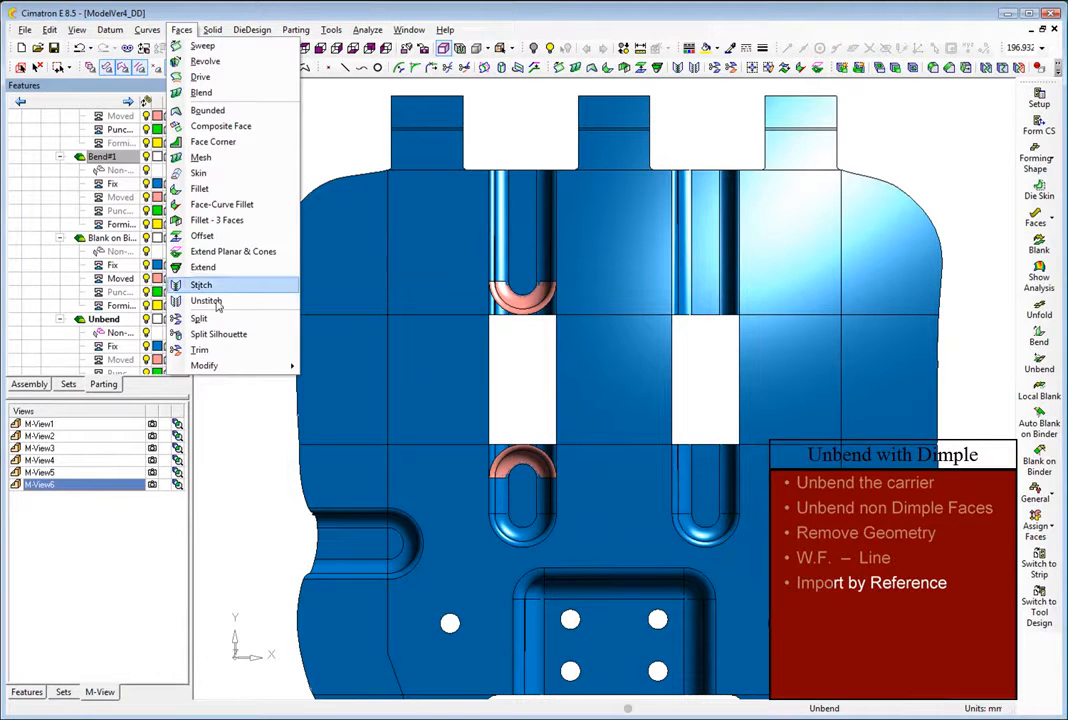
pyautogui.click(200, 350)
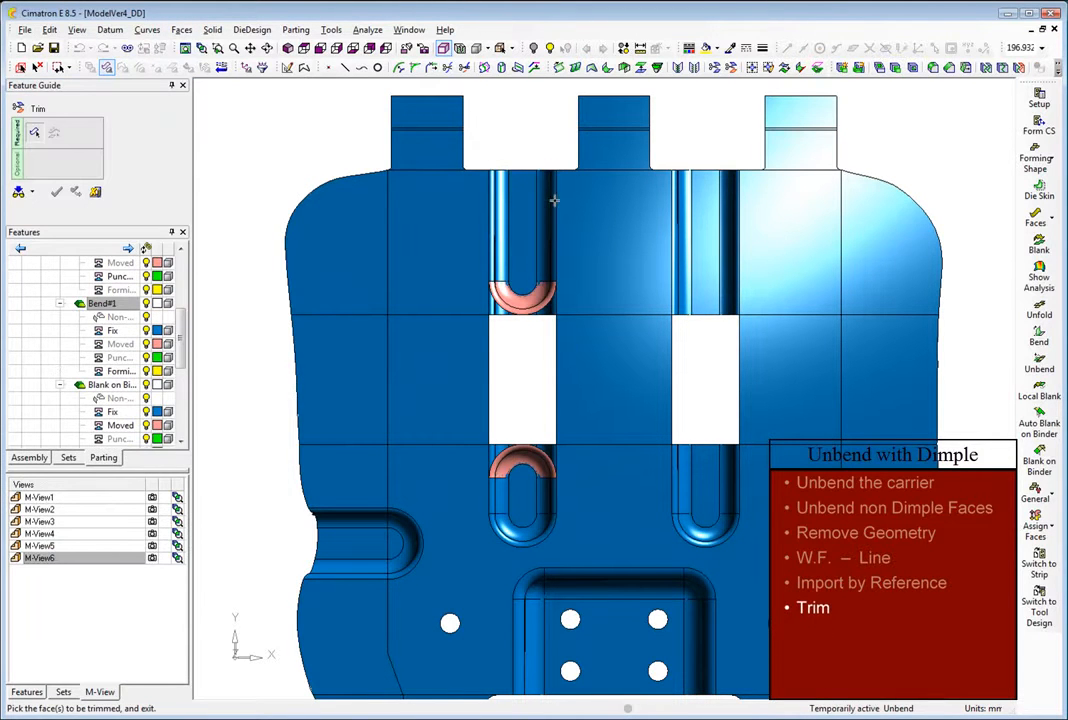
pyautogui.click(553, 200)
pyautogui.middleClick(518, 138)
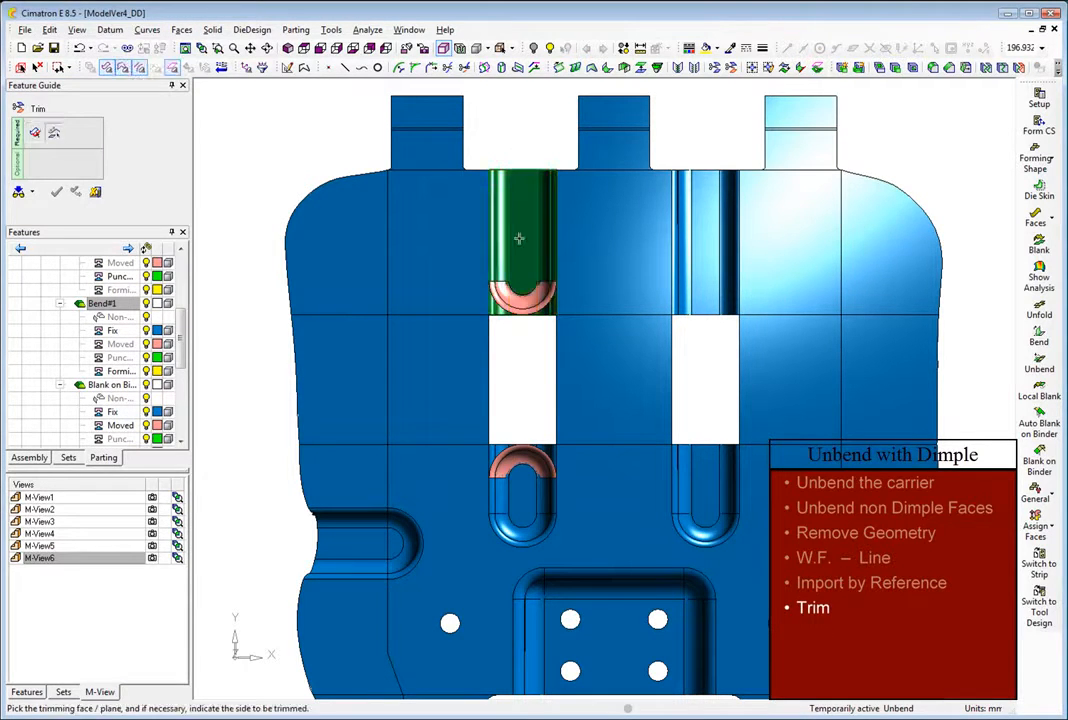
pyautogui.click(532, 302)
pyautogui.click(537, 141)
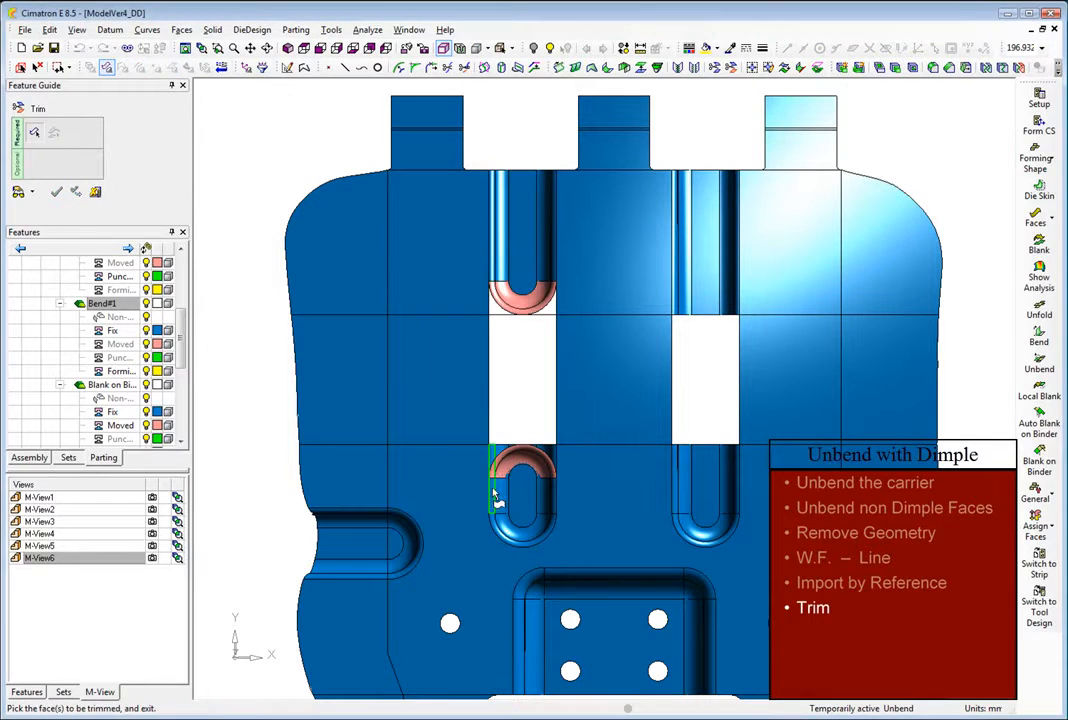
# - Trim the lower part of the first dimple with its imported rounded end face, discarding the portion towards the opening
pyautogui.moveTo(555, 495); pyautogui.dragTo(557, 496)
pyautogui.middleClick(497, 378)
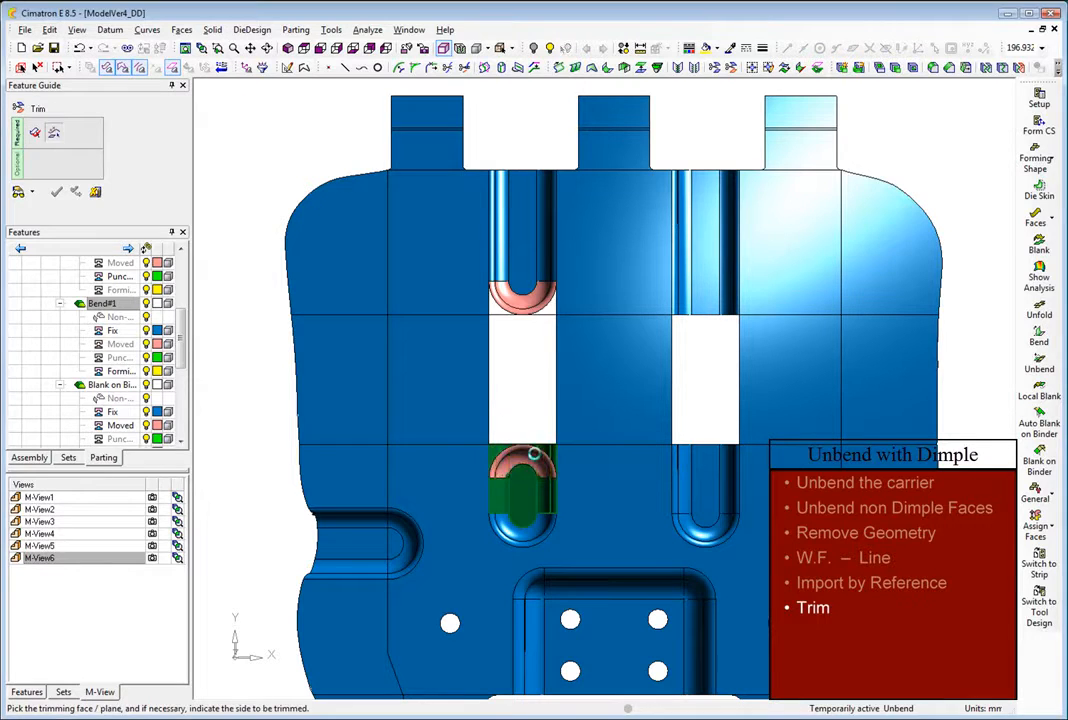
pyautogui.click(526, 460)
pyautogui.click(546, 384)
# - Create a composite curve around the opening between the two dimple ends using the 2D-Single Indication method
pyautogui.rightClick(520, 381)
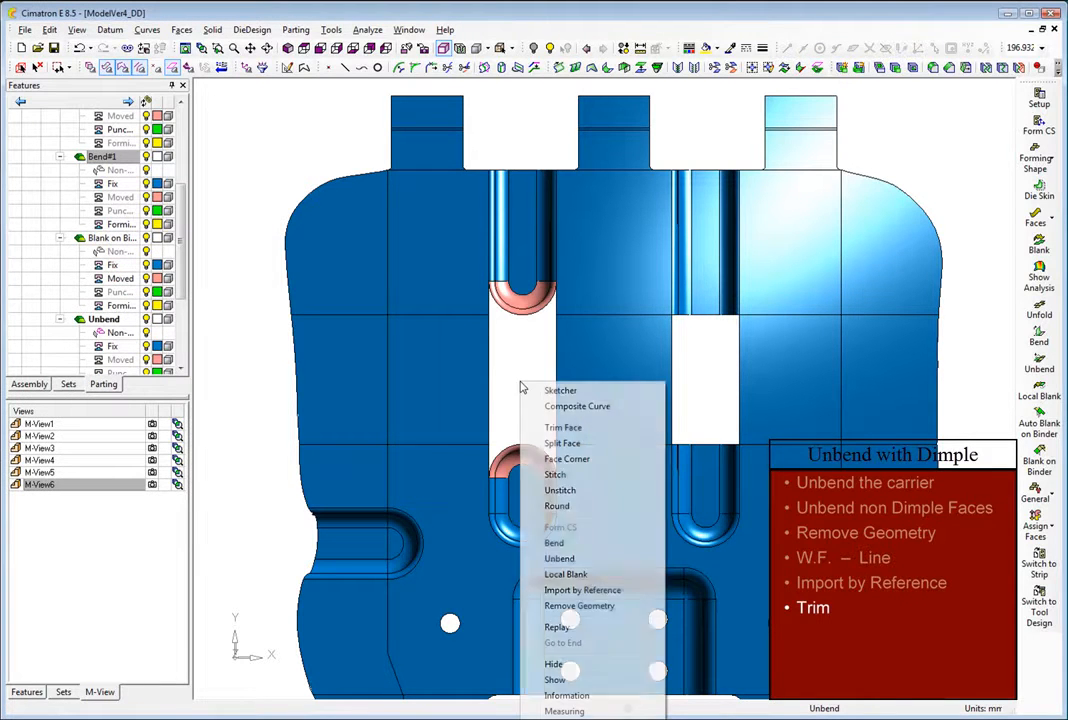
pyautogui.click(556, 407)
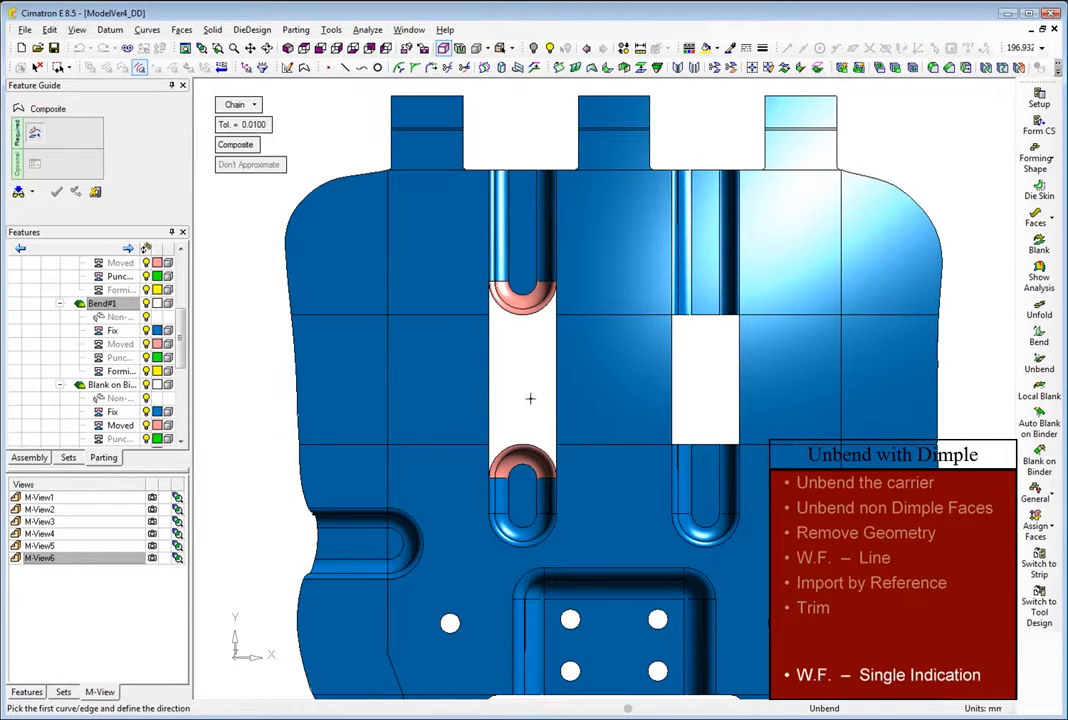
pyautogui.click(240, 106)
pyautogui.click(280, 167)
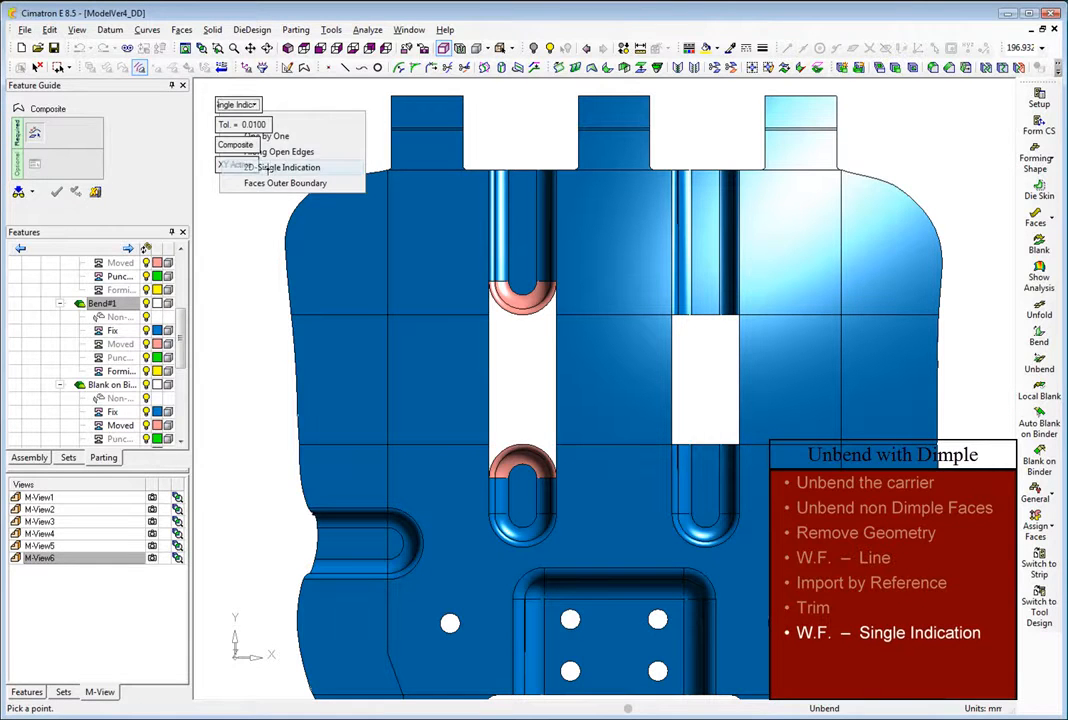
pyautogui.click(516, 361)
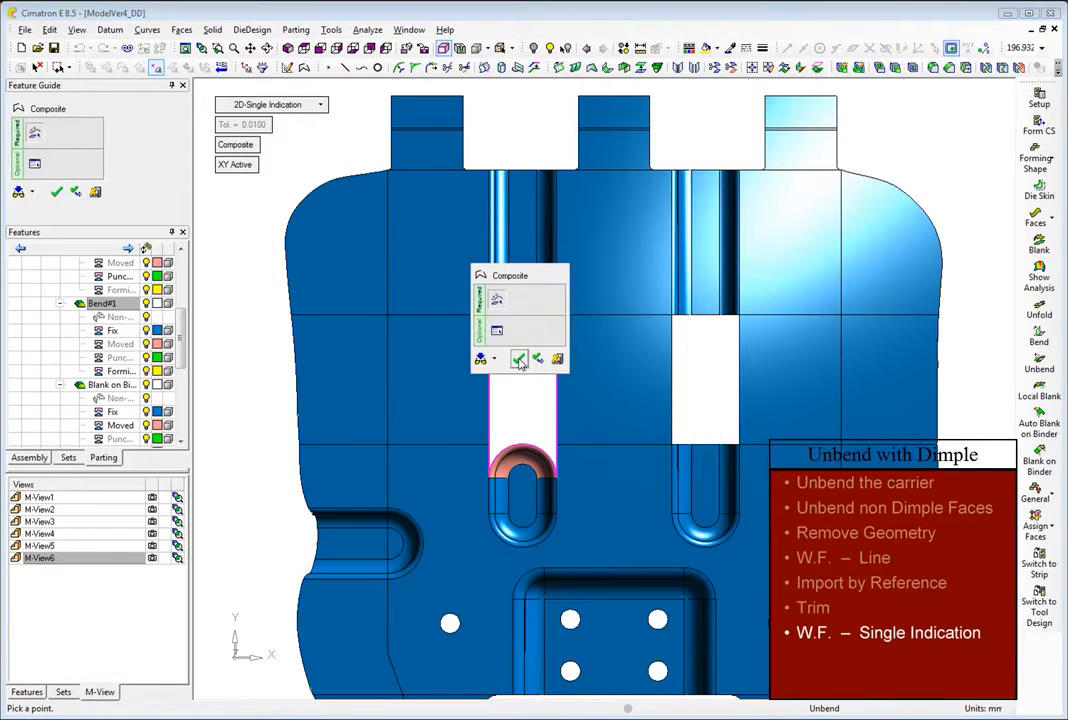
pyautogui.click(519, 361)
# - Fill the opening between the two dimple ends with a Bounded surface from the composite curve
pyautogui.rightClick(520, 360)
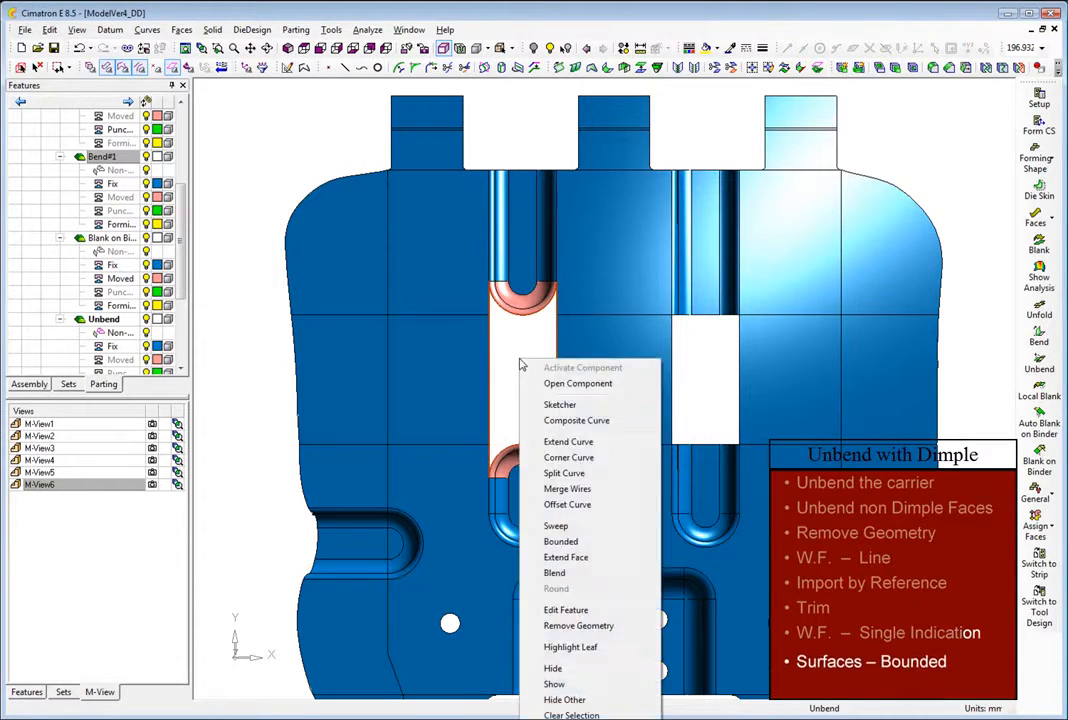
pyautogui.click(560, 542)
pyautogui.click(582, 398)
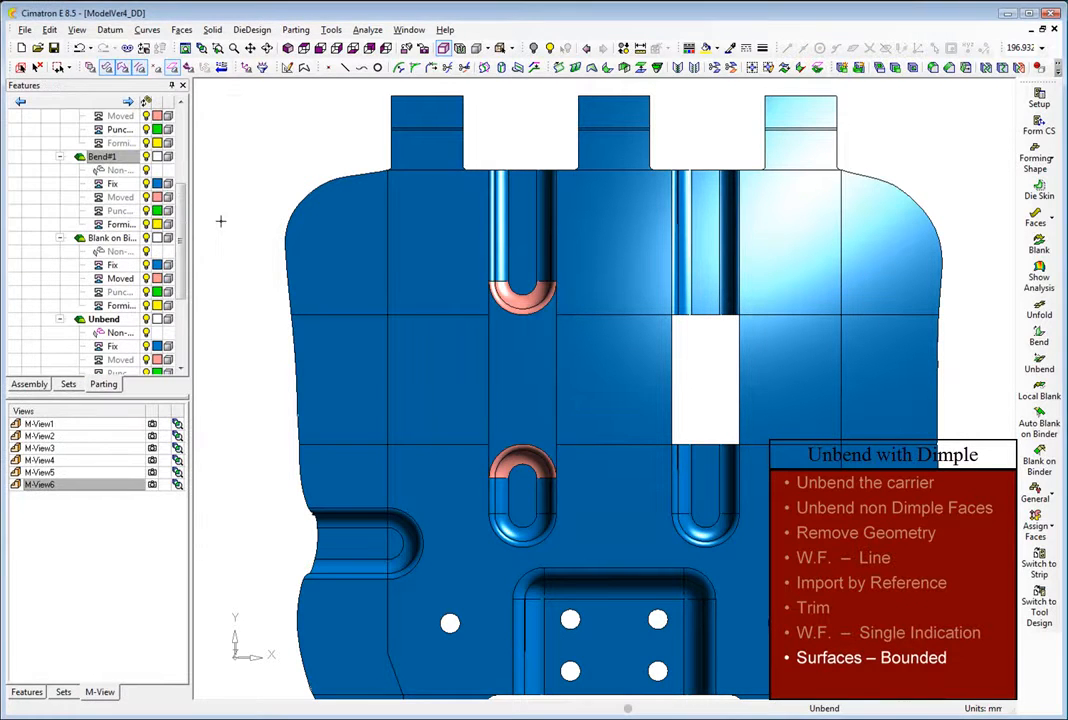
# - Remove all remaining upper and lower faces of the second dimple
pyautogui.rightClick(221, 221)
pyautogui.click(255, 370)
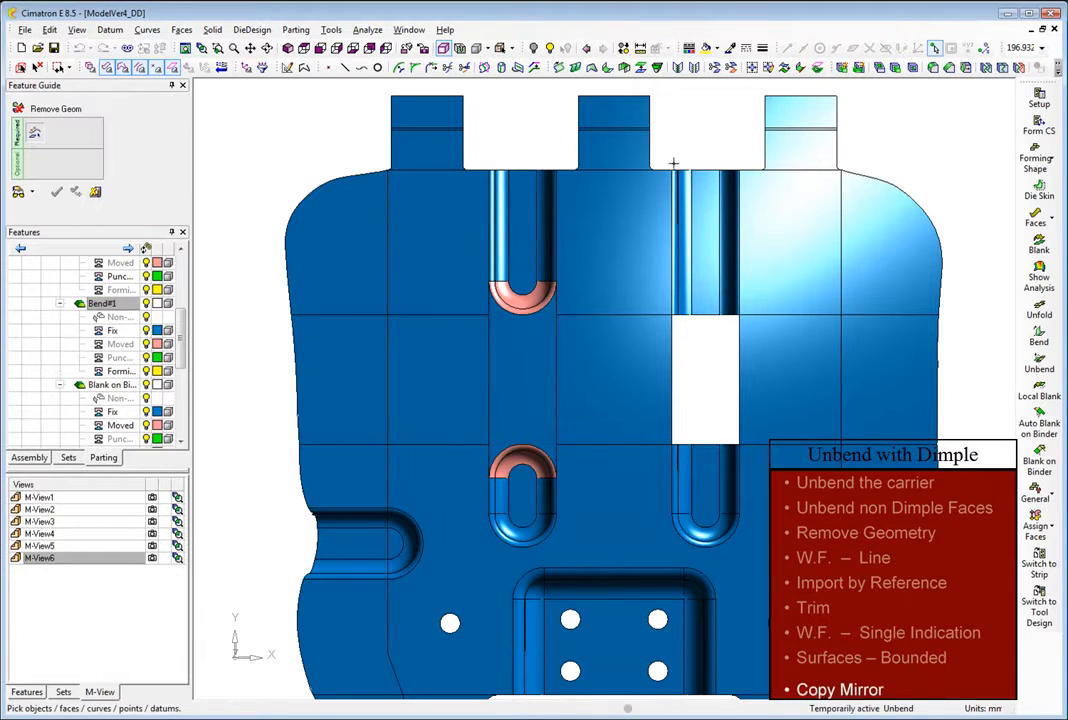
pyautogui.click(735, 518)
pyautogui.middleClick(735, 515)
pyautogui.middleClick(706, 387)
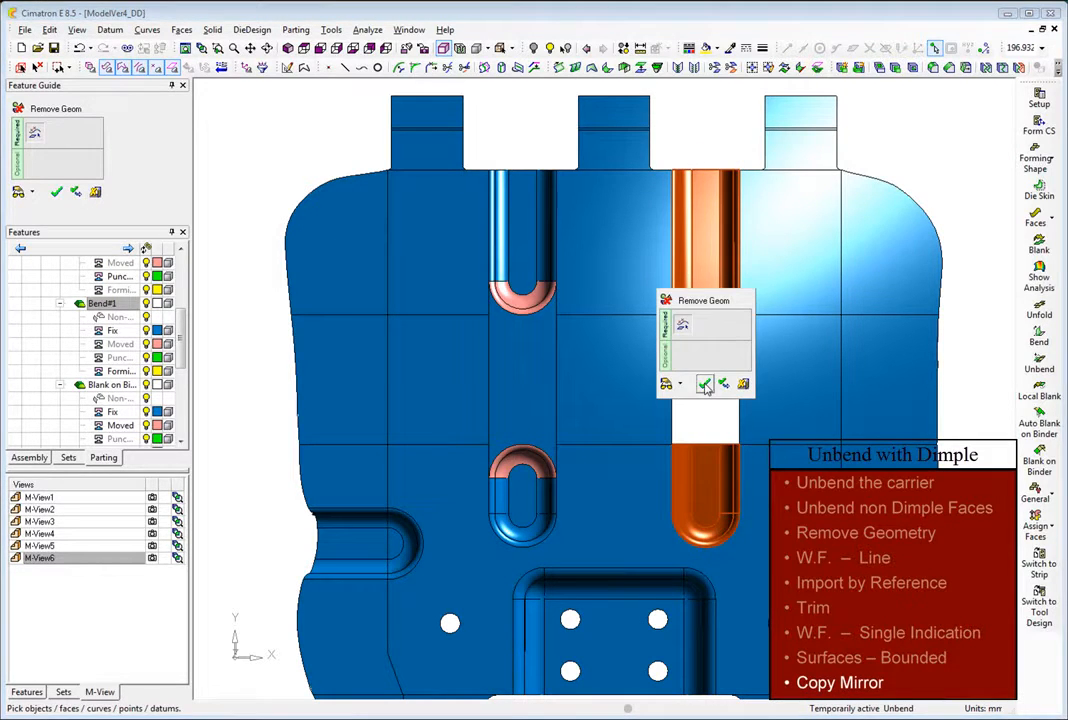
pyautogui.click(706, 388)
# - Copy-mirror the rebuilt first dimple faces about a plane defined through the midpoints of the two horizontal edges between the dimple columns
pyautogui.click(50, 30)
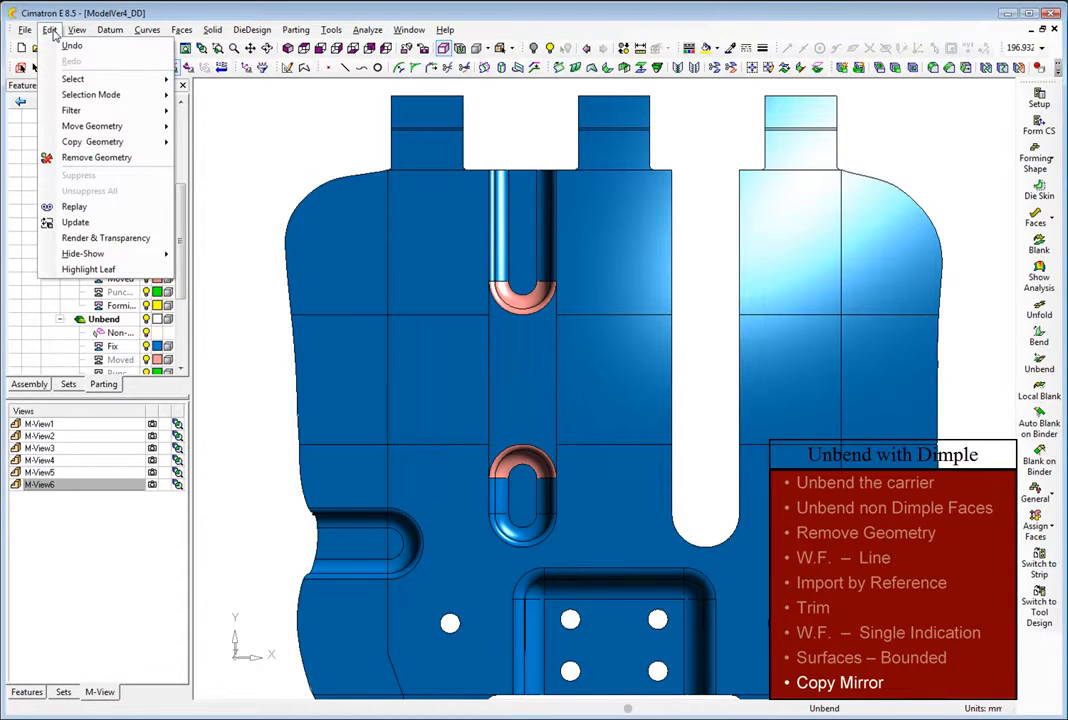
pyautogui.moveTo(120, 142)
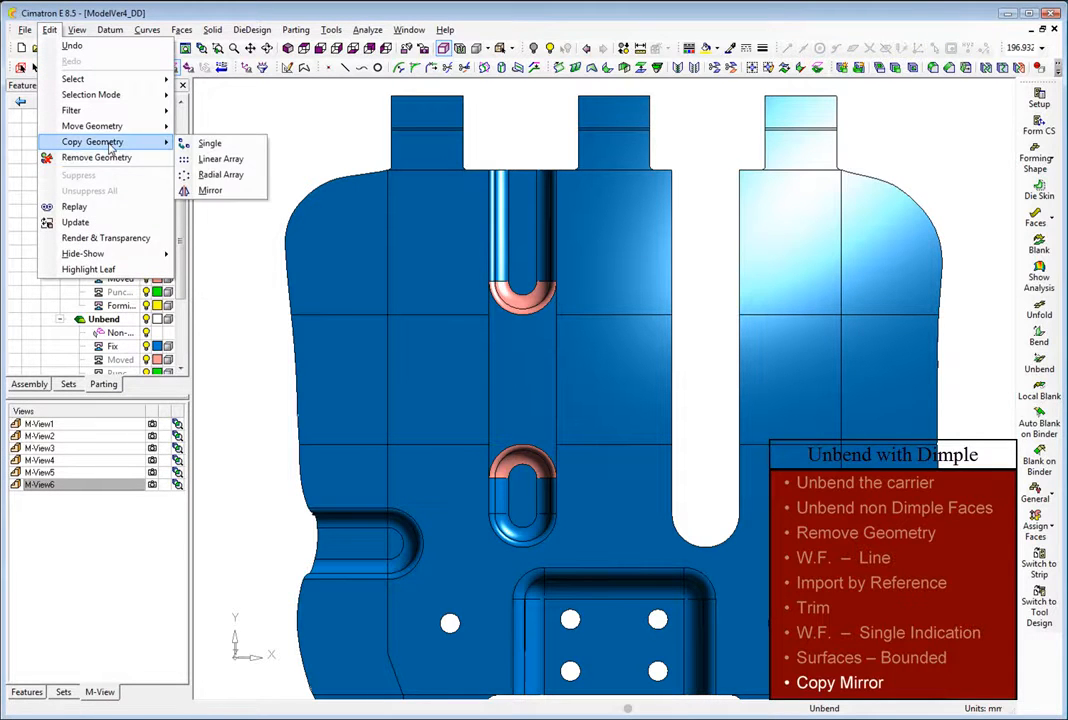
pyautogui.click(210, 190)
pyautogui.moveTo(490, 161); pyautogui.dragTo(555, 518)
pyautogui.middleClick(543, 476)
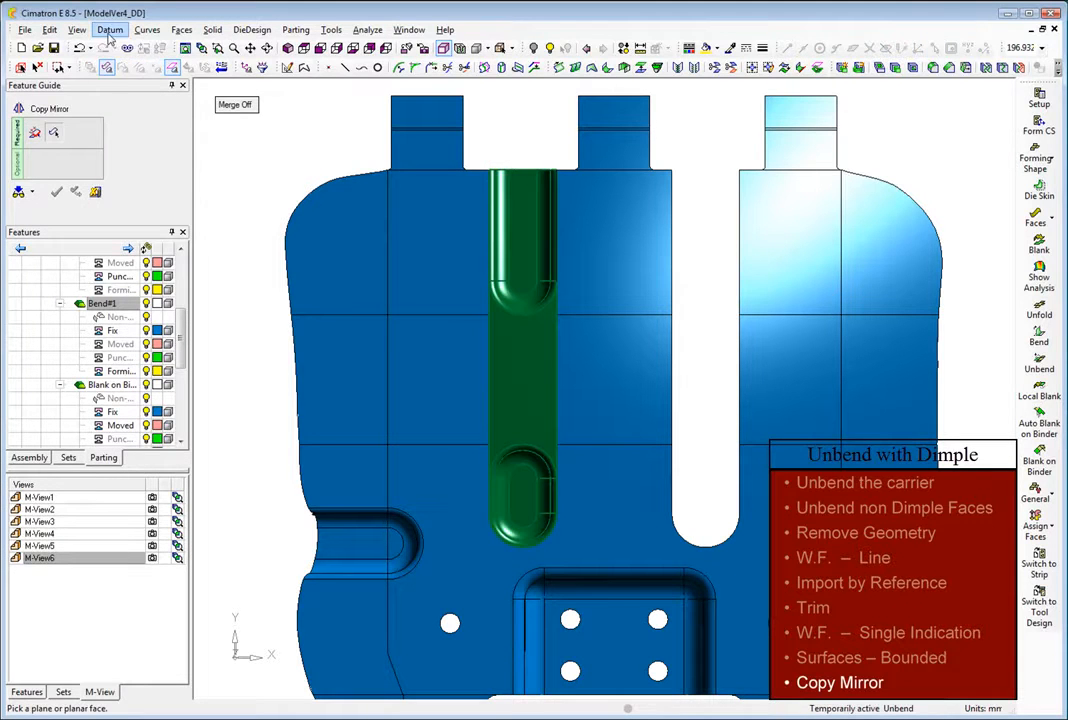
pyautogui.click(110, 30)
pyautogui.moveTo(132, 46)
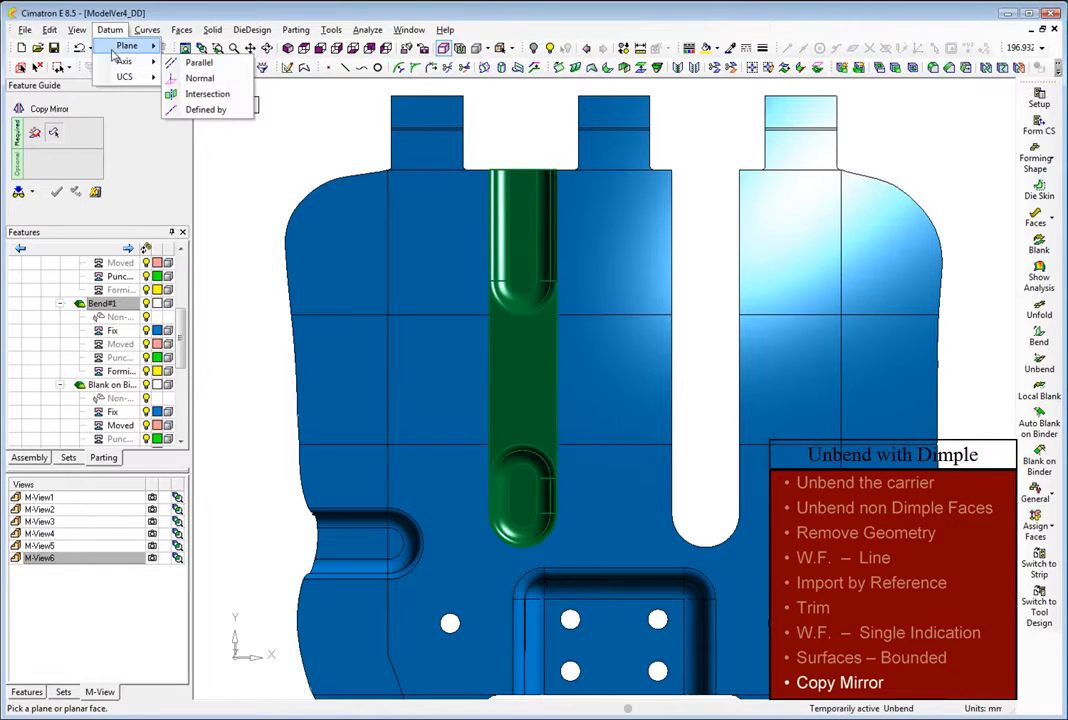
pyautogui.click(222, 106)
pyautogui.click(614, 318)
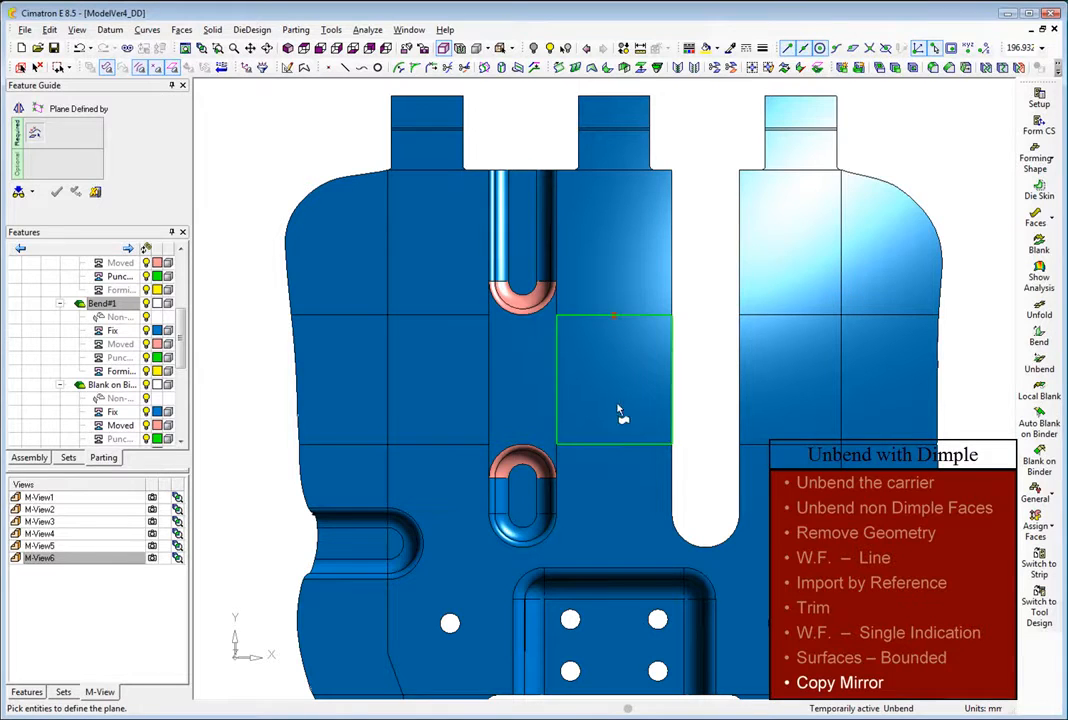
pyautogui.click(615, 445)
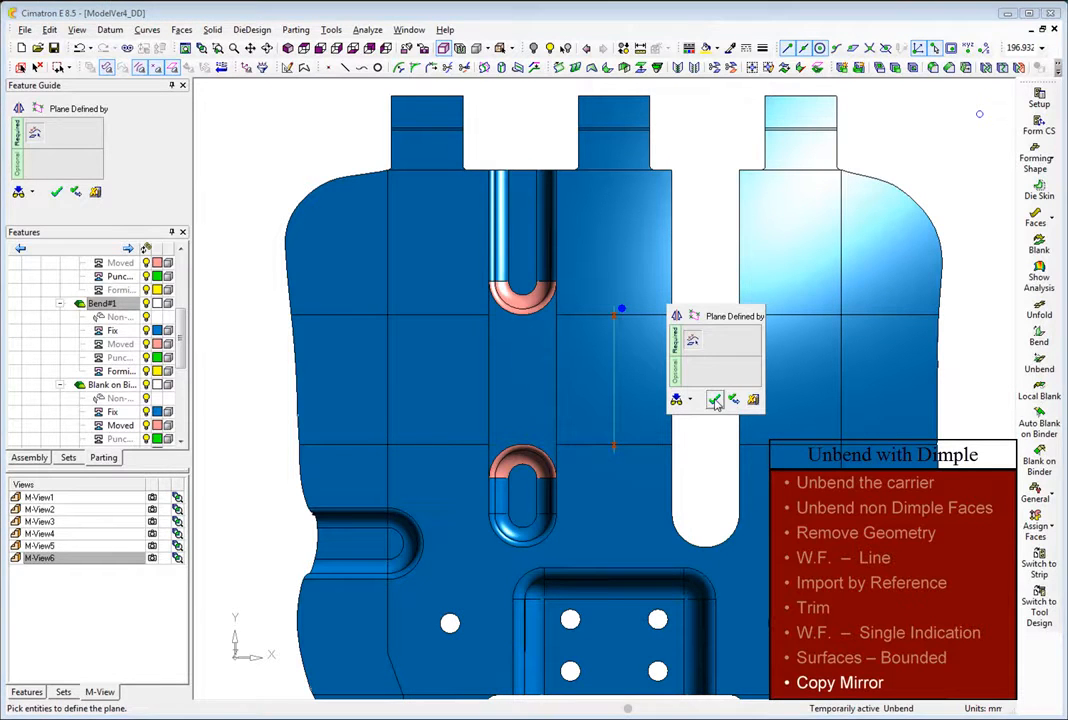
pyautogui.click(715, 400)
pyautogui.middleClick(714, 399)
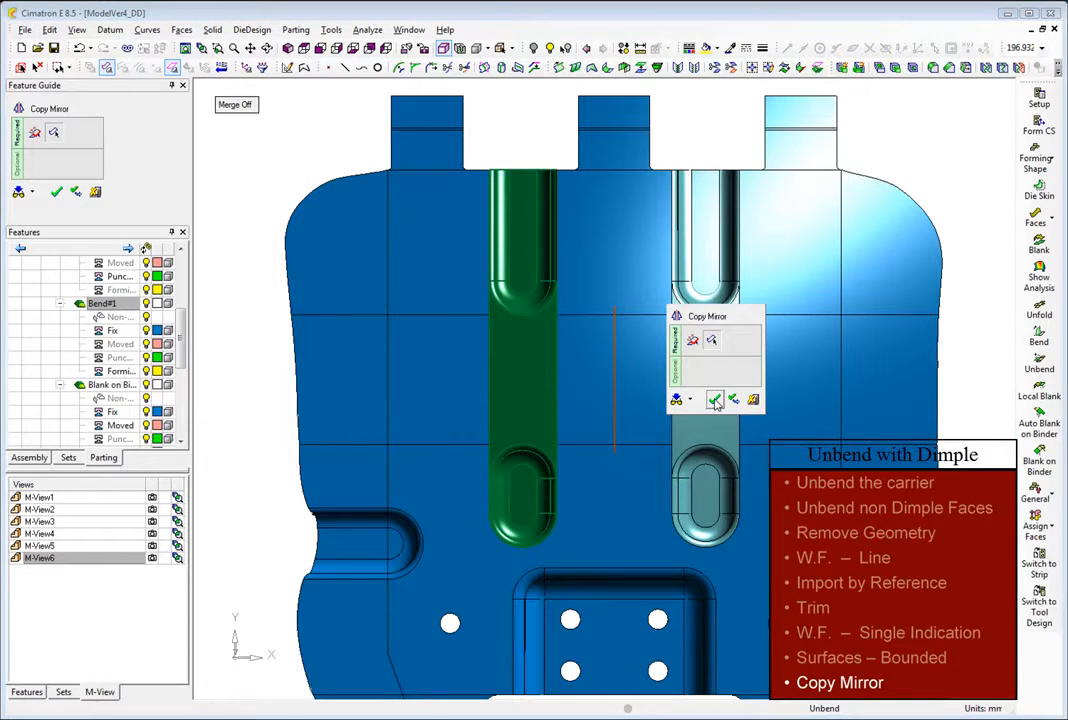
pyautogui.click(715, 400)
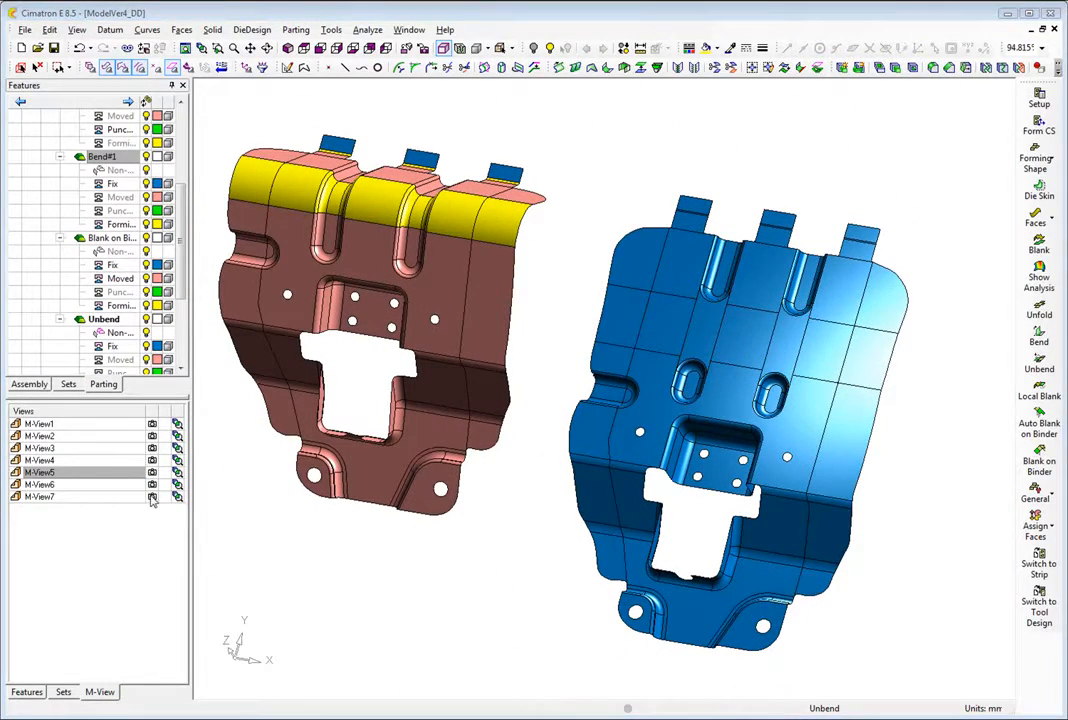
# - Close the four recess holes and the two lower corner holes of the Unbend shape as Punch_Trim faces
pyautogui.click(152, 497)
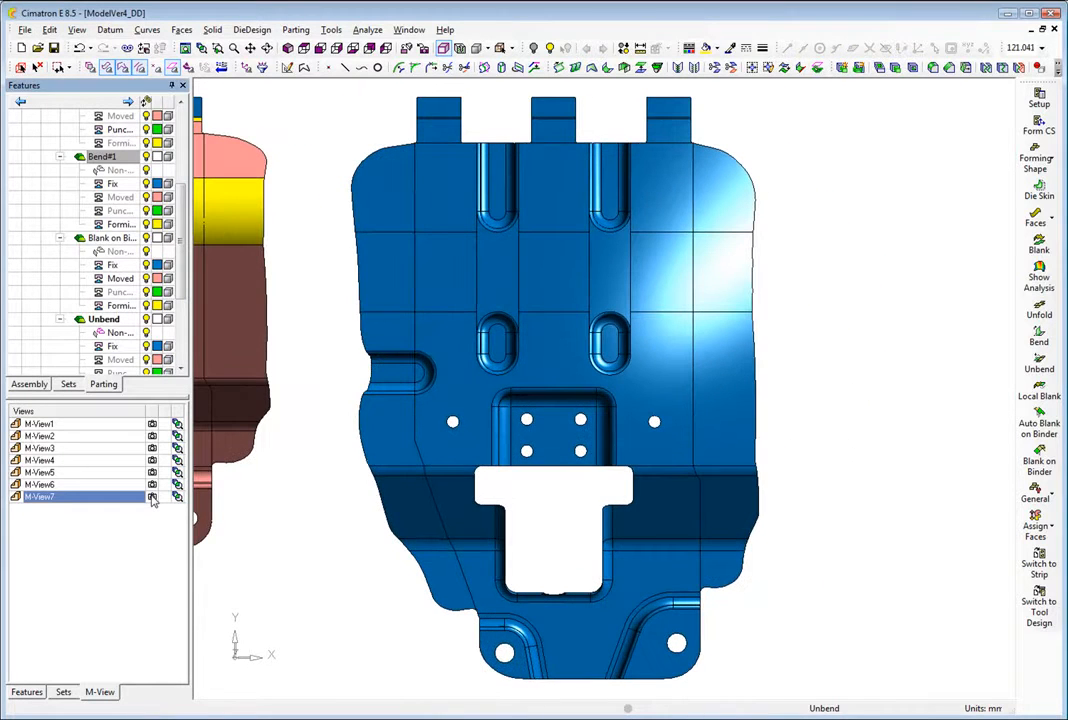
pyautogui.click(1034, 222)
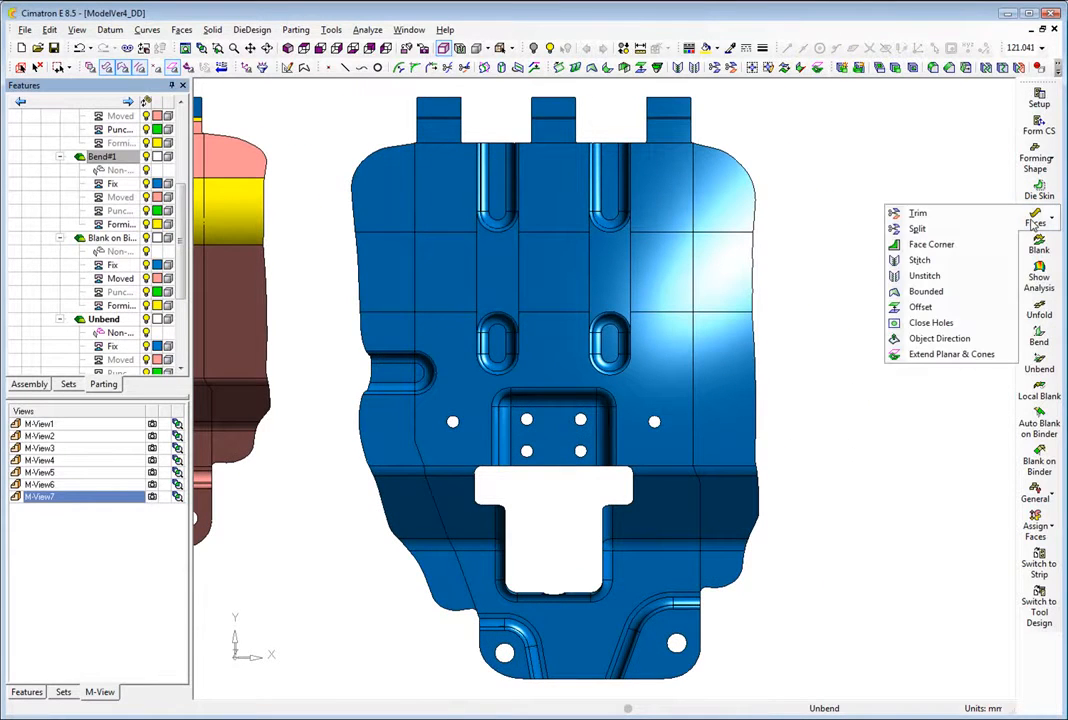
pyautogui.click(952, 325)
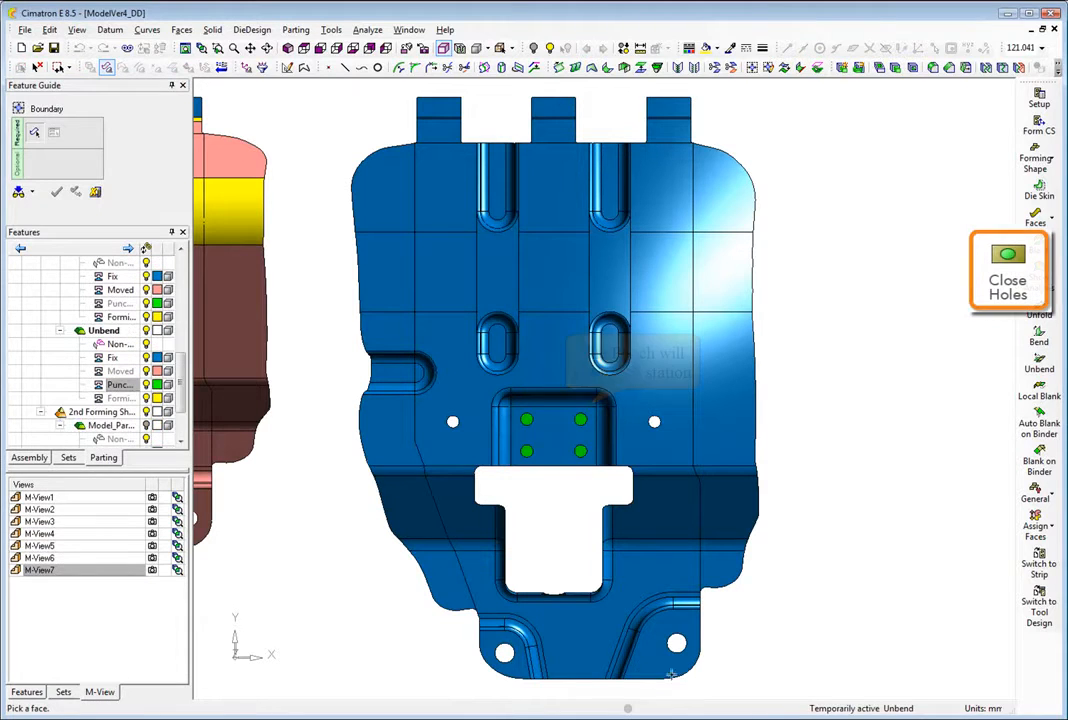
pyautogui.click(509, 672)
pyautogui.middleClick(415, 601)
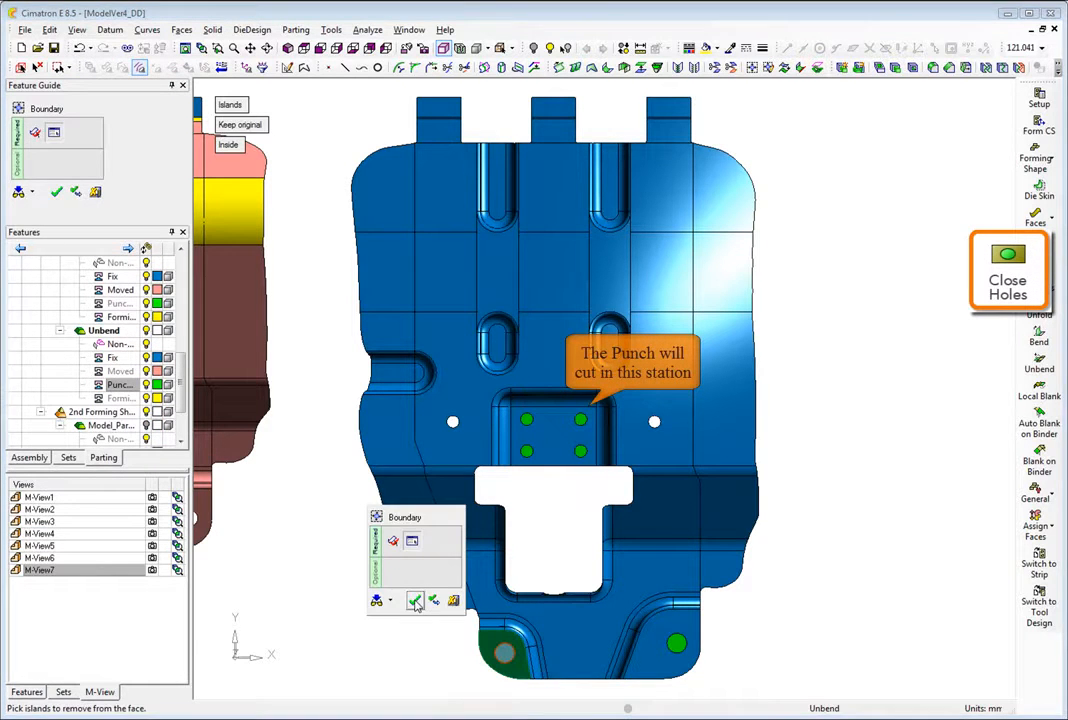
pyautogui.click(415, 601)
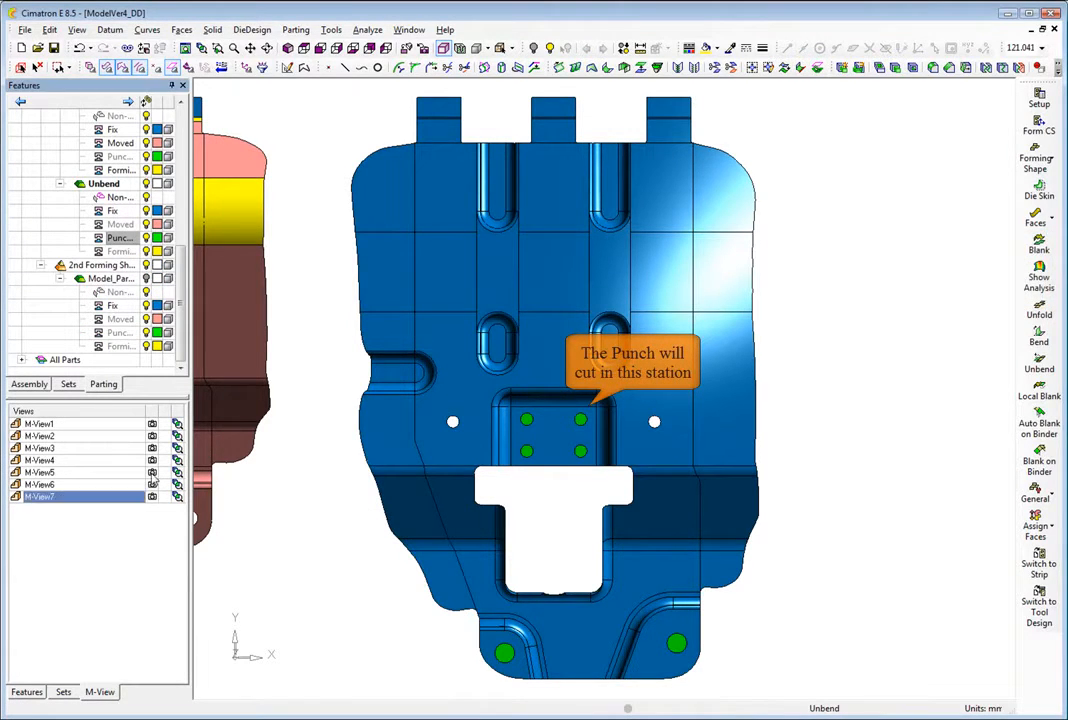
# - Add the forming shape Local Blank#1 beside the Unbend shape
pyautogui.click(152, 472)
pyautogui.click(152, 496)
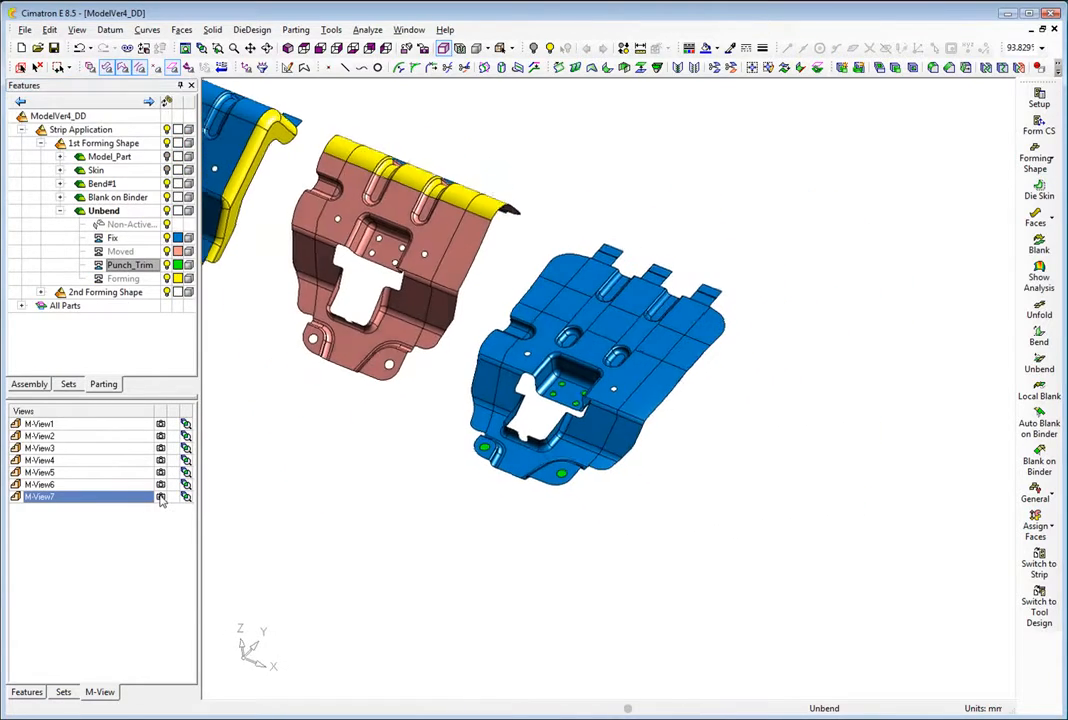
pyautogui.click(1035, 163)
pyautogui.click(968, 148)
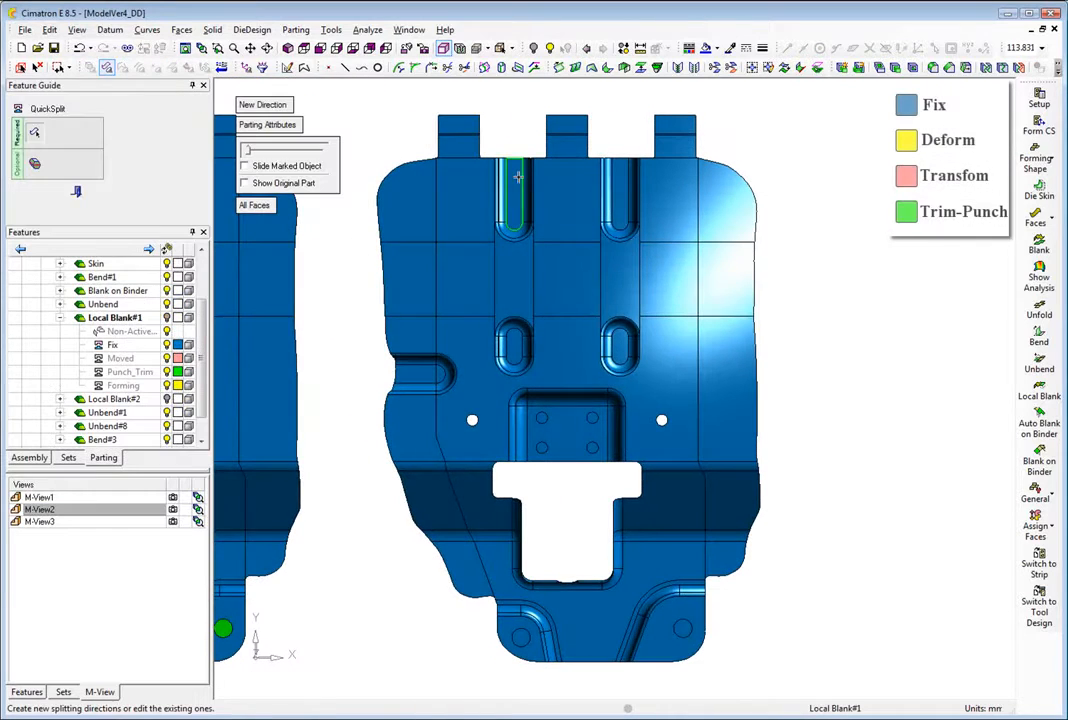
# - Attach the upper and lower dimples, the side dimple and both lower corner forms of Local Blank#1 to Forming
pyautogui.click(517, 176)
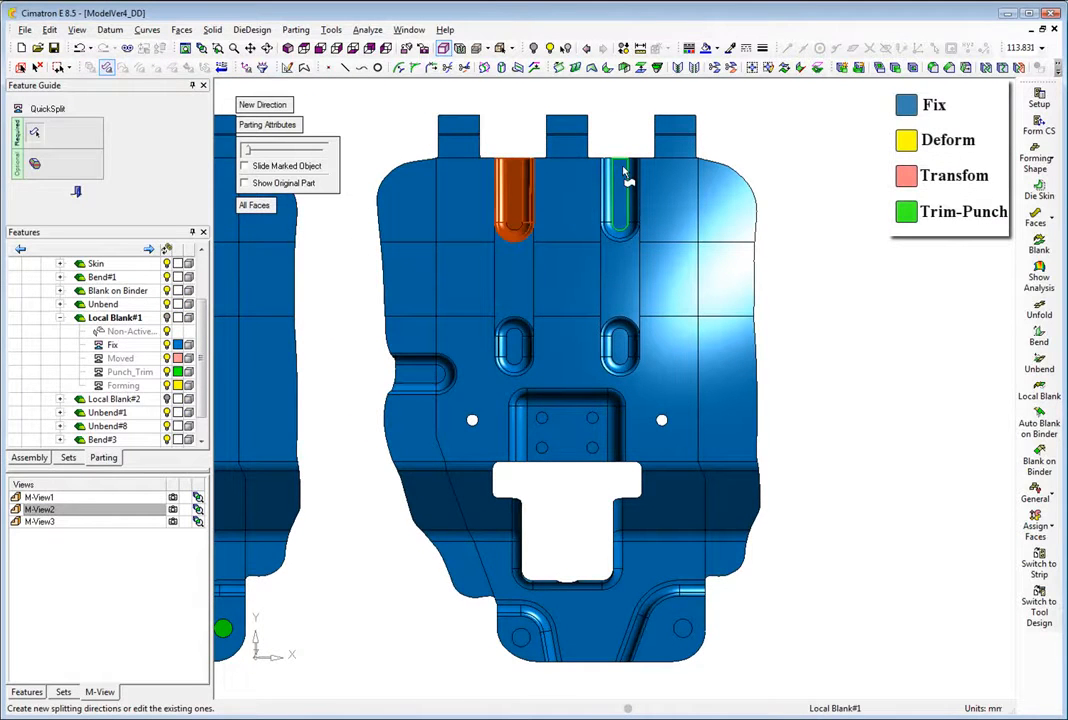
pyautogui.click(622, 185)
pyautogui.click(620, 345)
pyautogui.click(513, 345)
pyautogui.click(425, 375)
pyautogui.click(512, 635)
pyautogui.click(670, 622)
pyautogui.rightClick(123, 385)
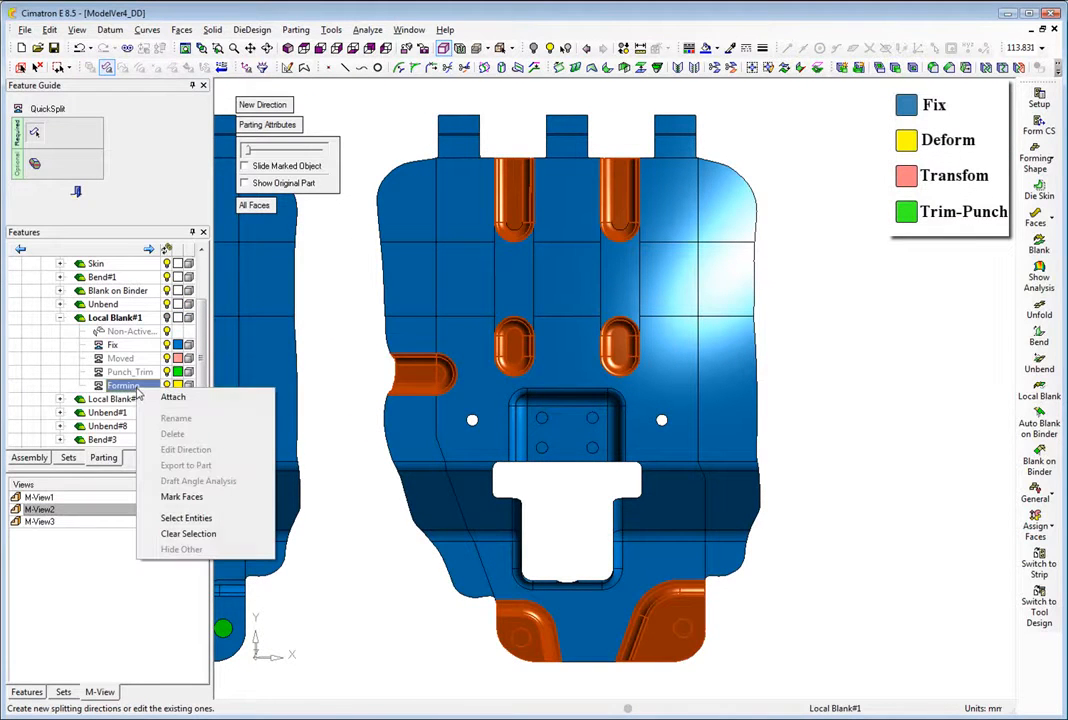
pyautogui.click(172, 397)
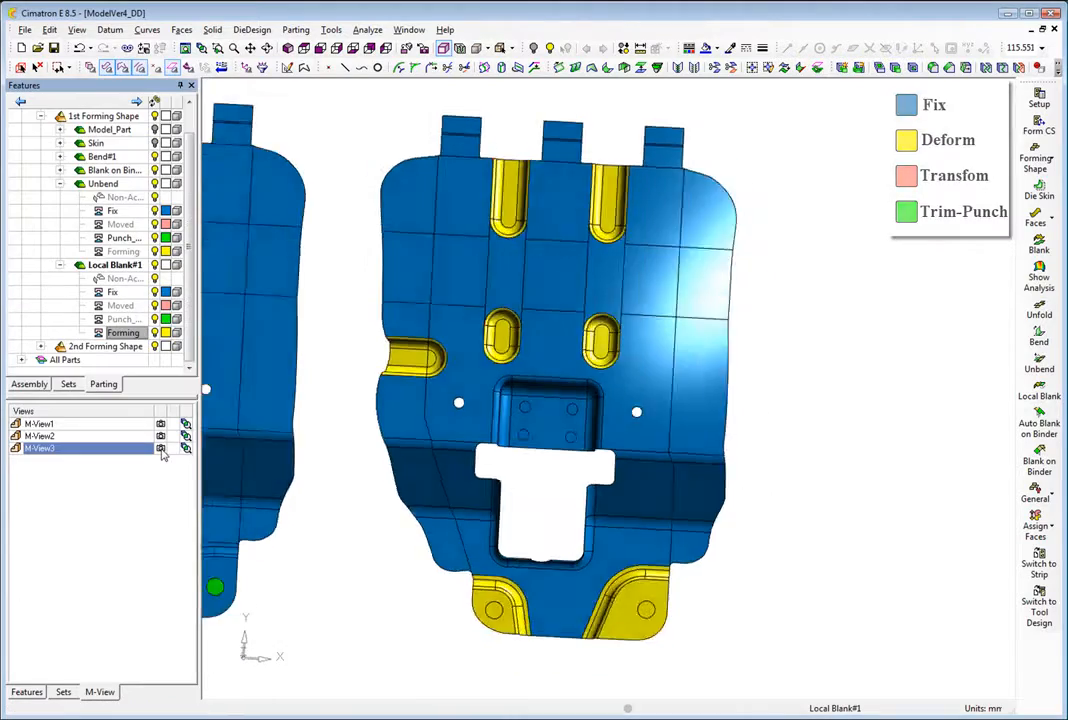
# - Add a further forming shape named Local Blank#2 in mm, based on Local Blank#1
pyautogui.click(1036, 160)
pyautogui.click(971, 148)
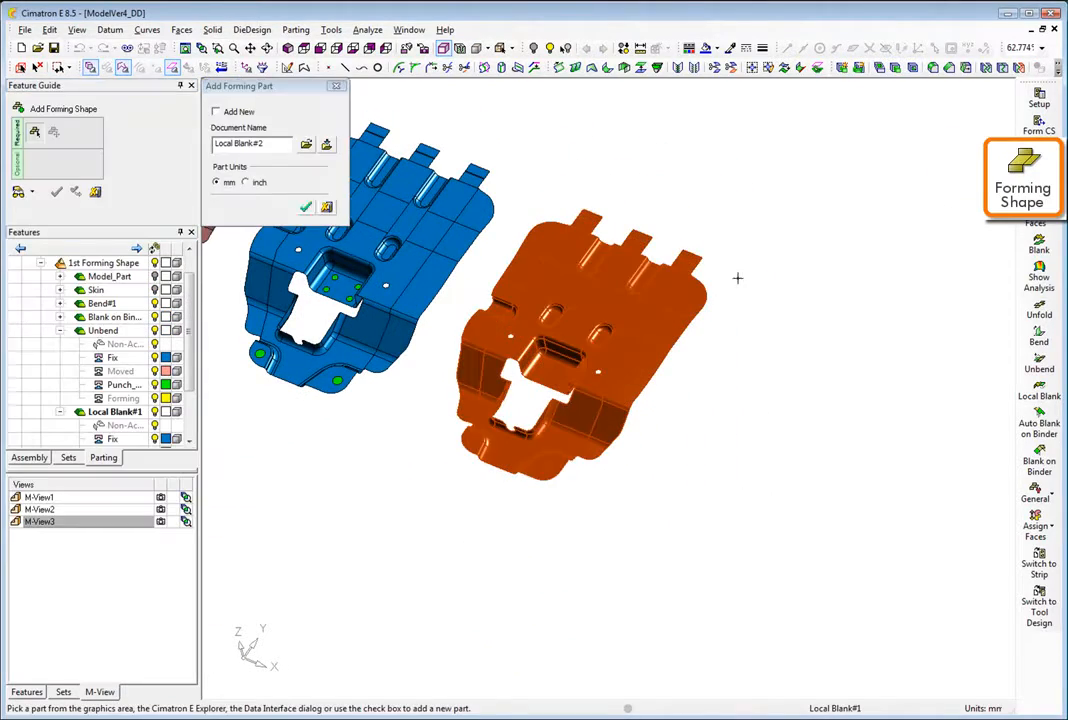
pyautogui.click(305, 207)
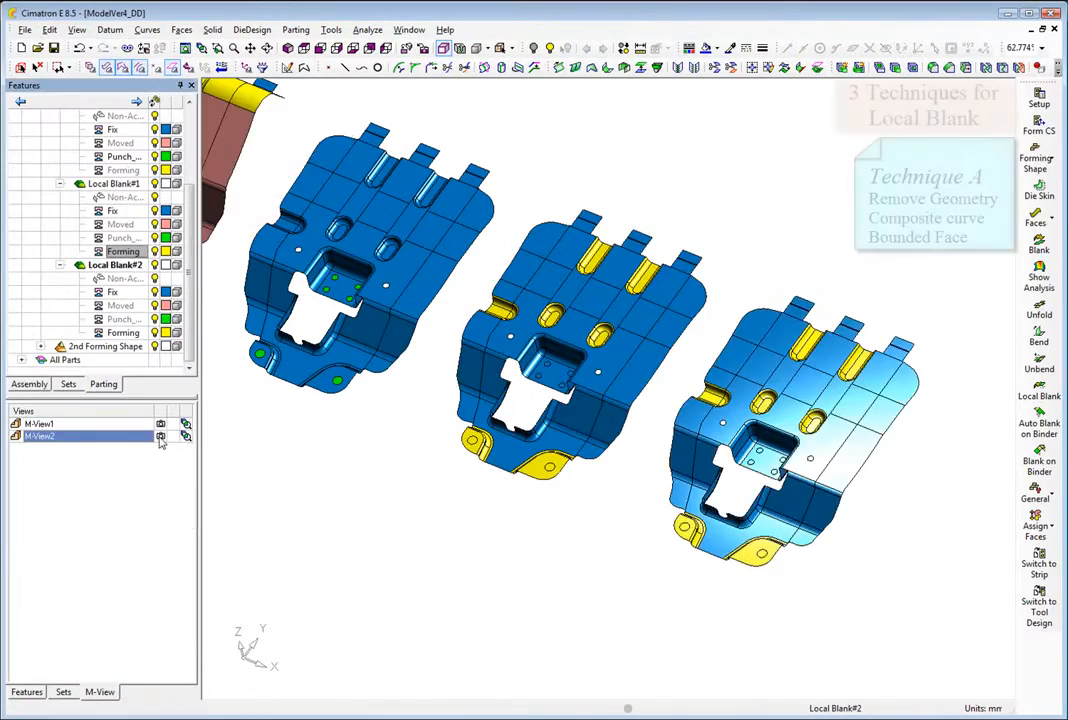
# - Remove the geometry of the two small oval dimples on Local Blank#2, selecting with a yellow color filter
pyautogui.click(160, 437)
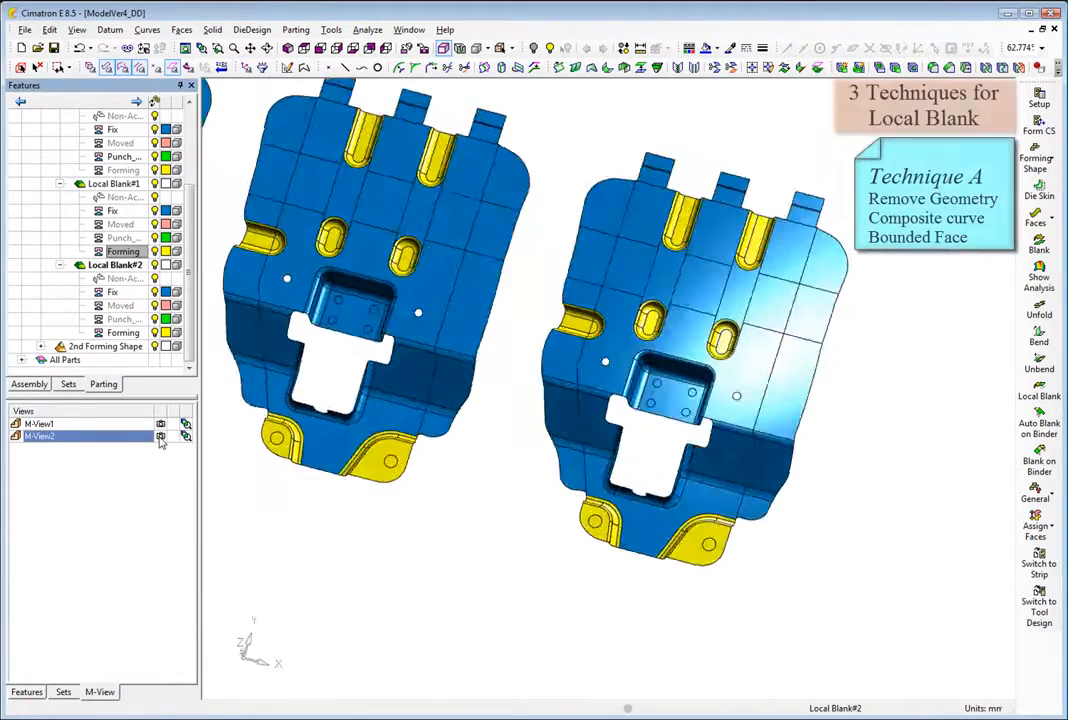
pyautogui.rightClick(307, 168)
pyautogui.click(349, 390)
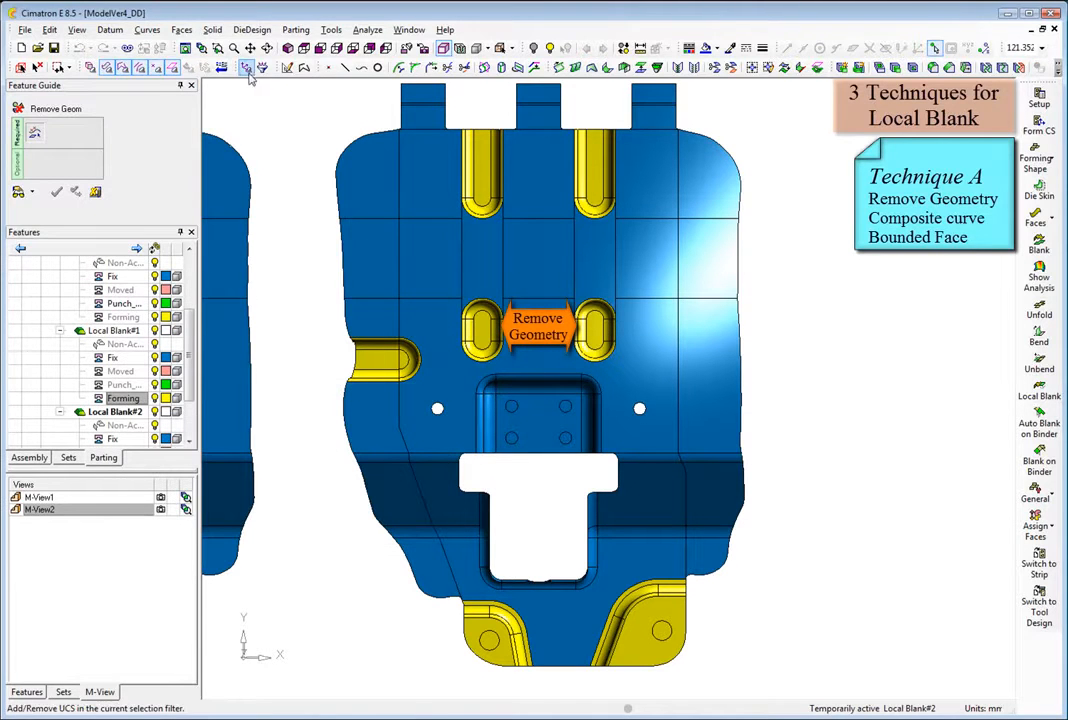
pyautogui.click(212, 67)
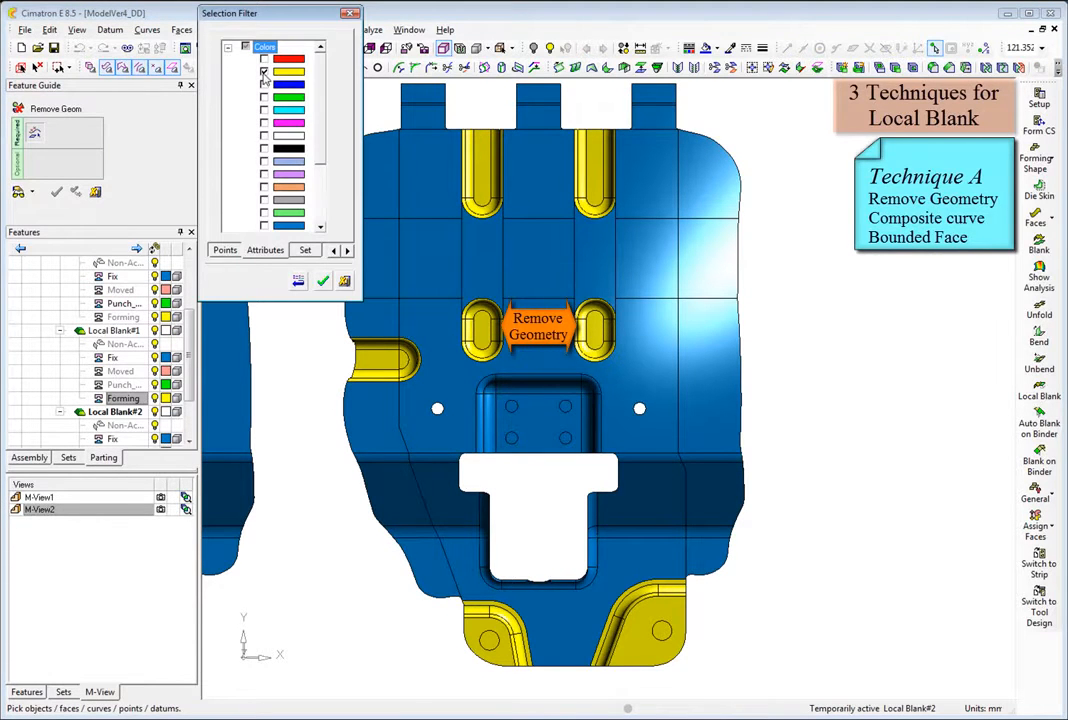
pyautogui.click(322, 285)
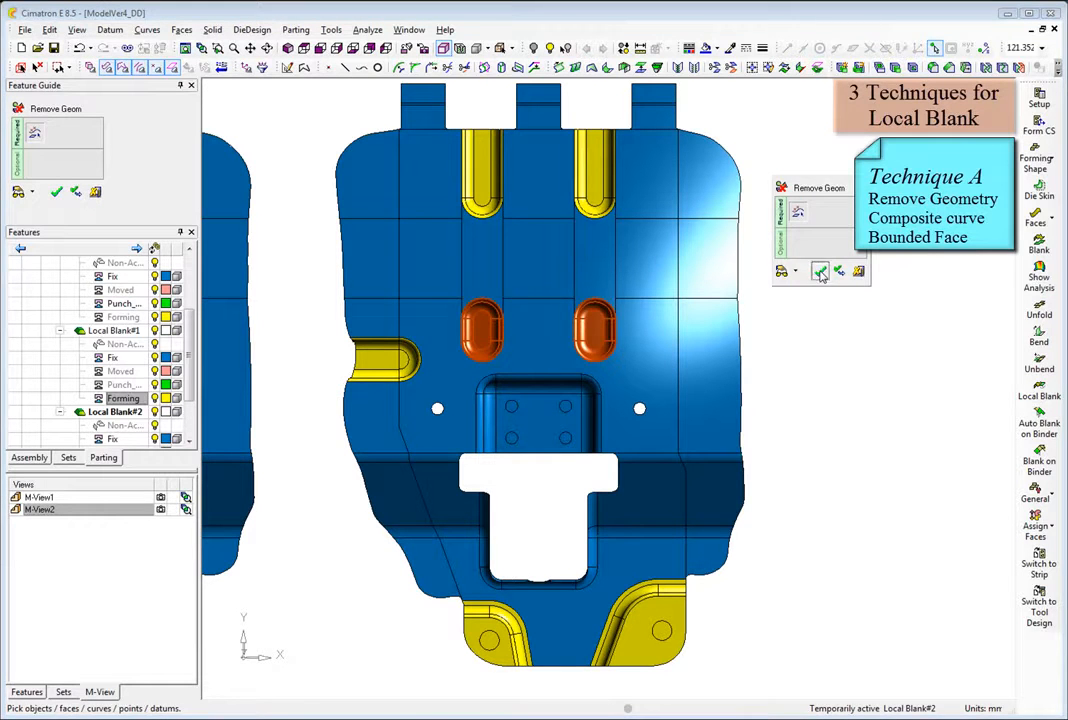
pyautogui.click(820, 275)
# - Fill the left oval opening with a Bounded face from a 2D-Single Indication composite curve around its edge
pyautogui.rightClick(822, 272)
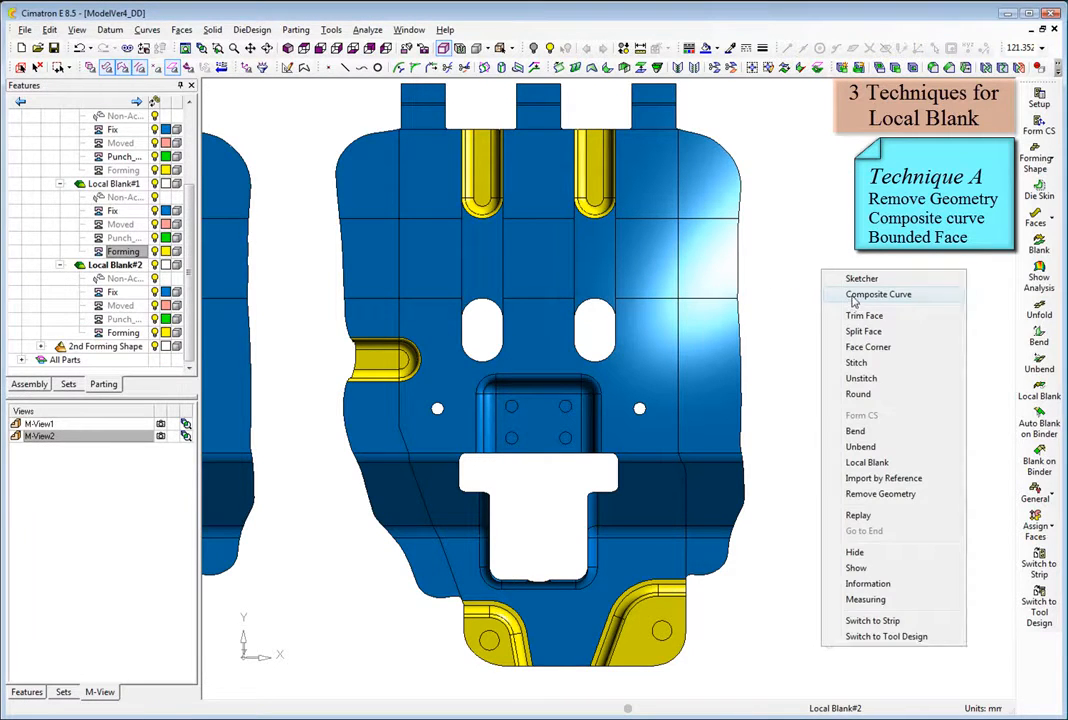
pyautogui.click(851, 296)
pyautogui.click(490, 332)
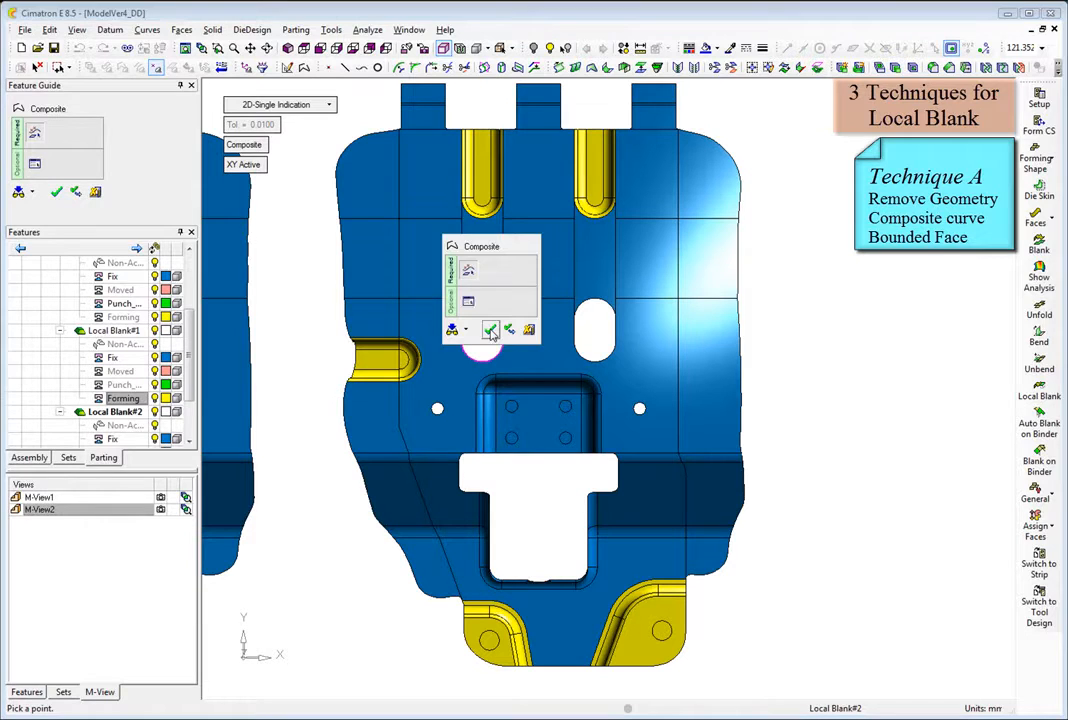
pyautogui.click(490, 332)
pyautogui.rightClick(491, 335)
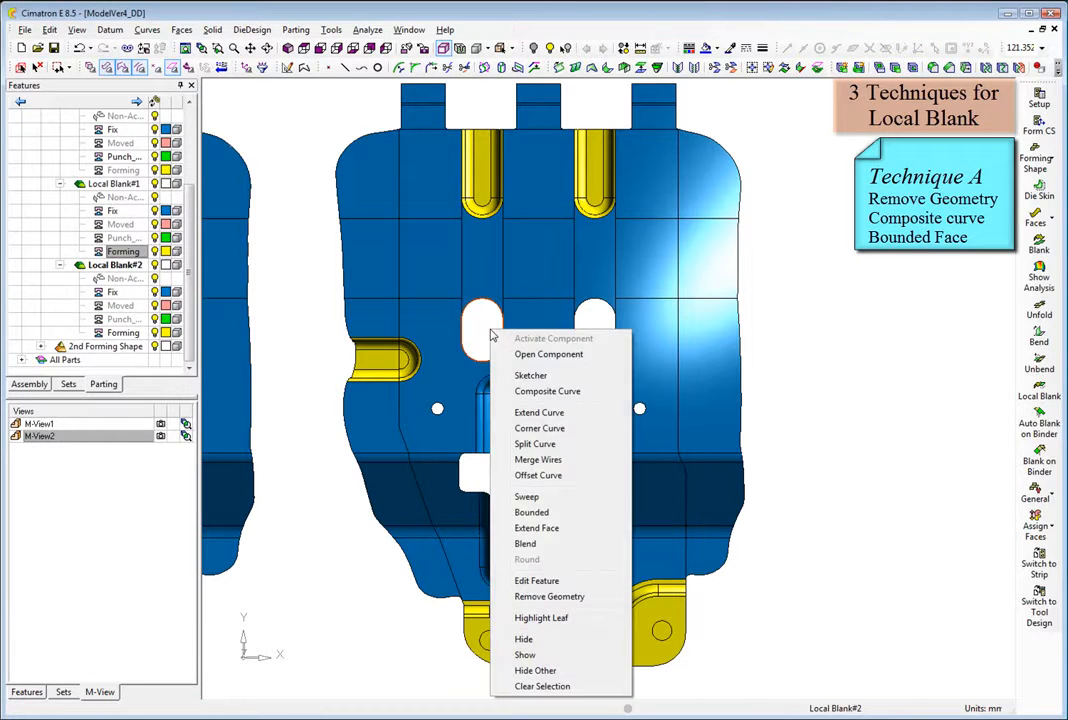
pyautogui.click(522, 512)
pyautogui.click(549, 512)
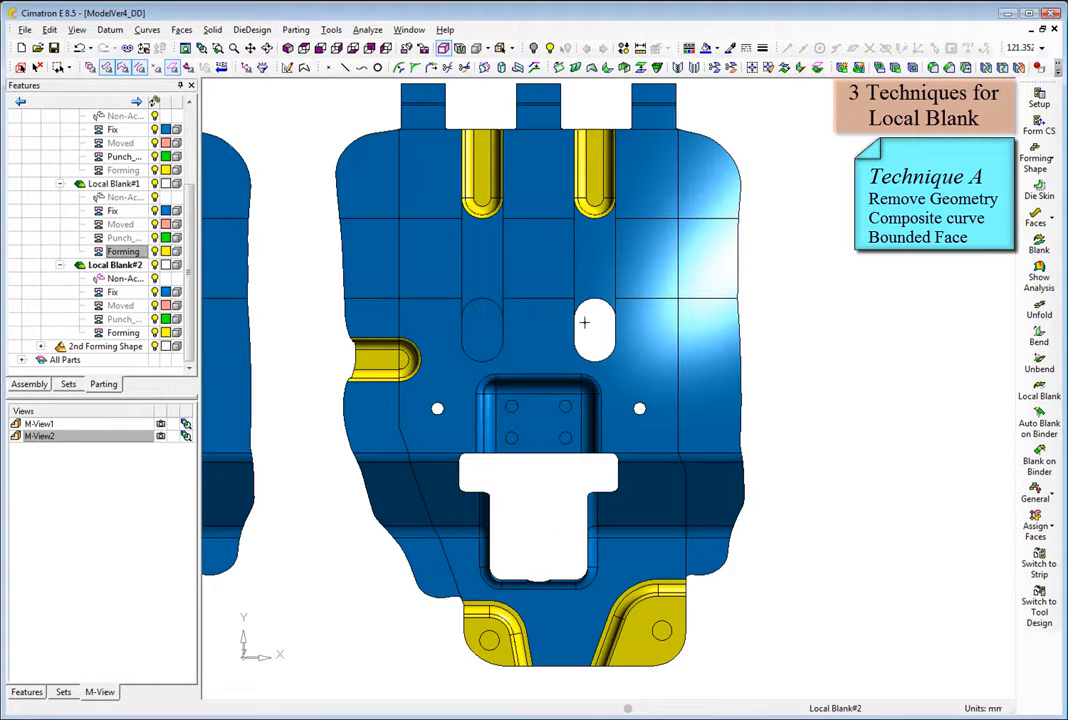
# - Fill the right oval opening with a Bounded face from a 2D-Single Indication composite curve around its edge
pyautogui.rightClick(589, 327)
pyautogui.click(640, 347)
pyautogui.click(609, 346)
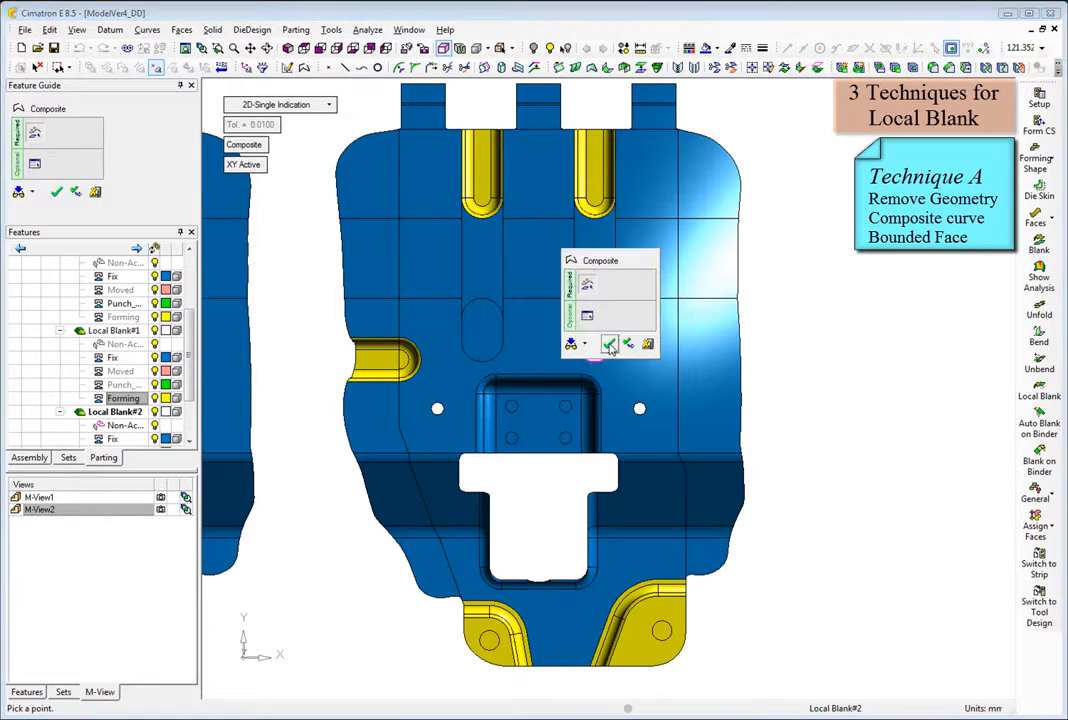
pyautogui.click(608, 343)
pyautogui.rightClick(609, 345)
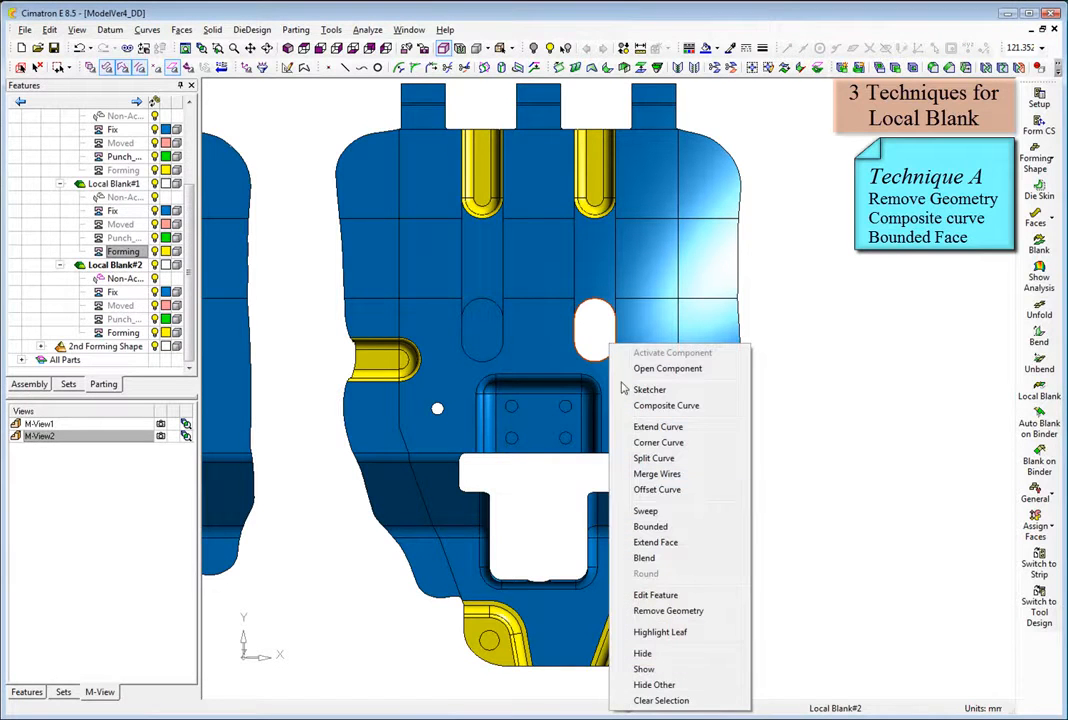
pyautogui.click(650, 526)
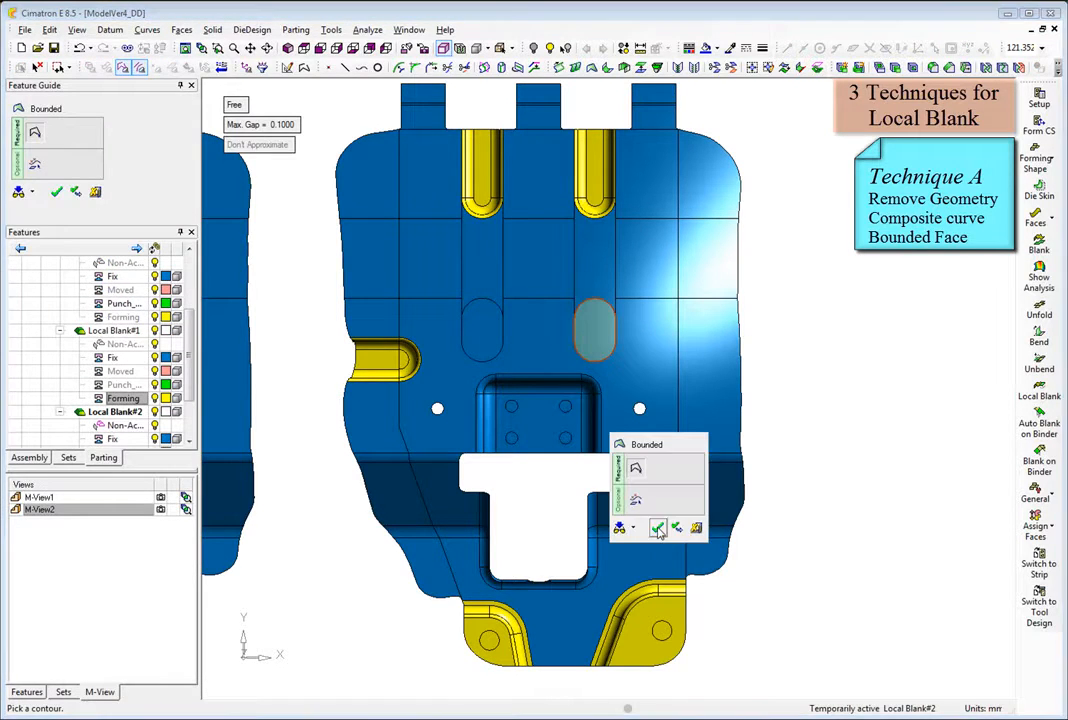
pyautogui.click(659, 531)
# - Create a Blank of Local Blank#2's large main face region, fixing its edges along the bend and around the pocket in X & Y
pyautogui.click(1036, 250)
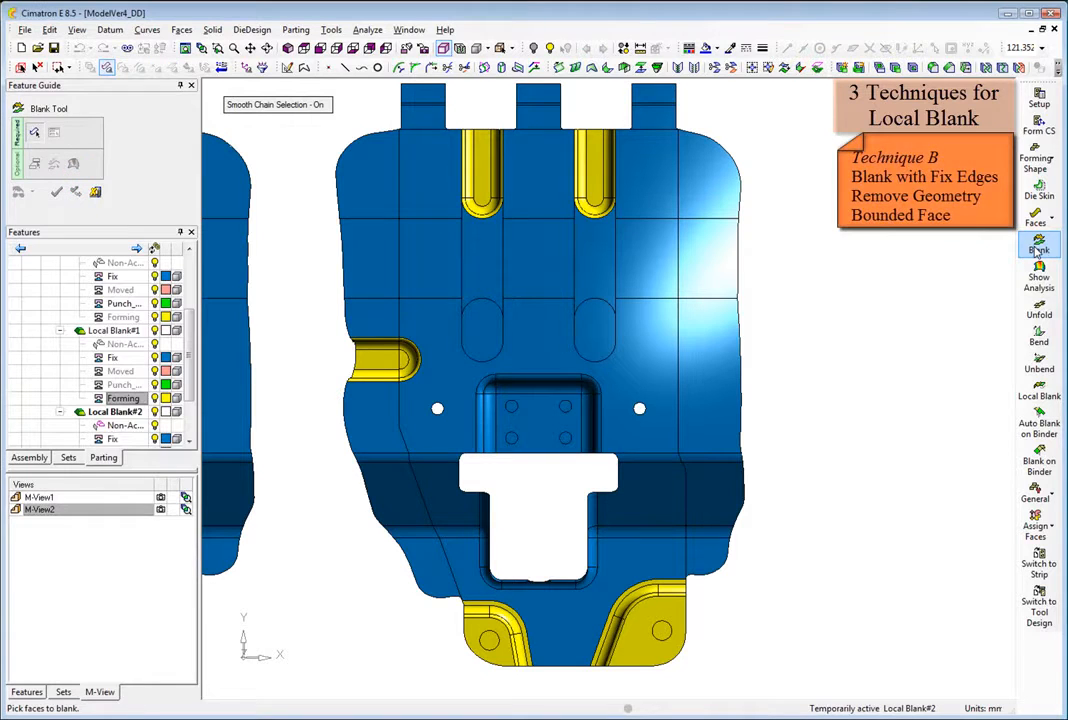
pyautogui.moveTo(318, 82); pyautogui.dragTo(766, 355)
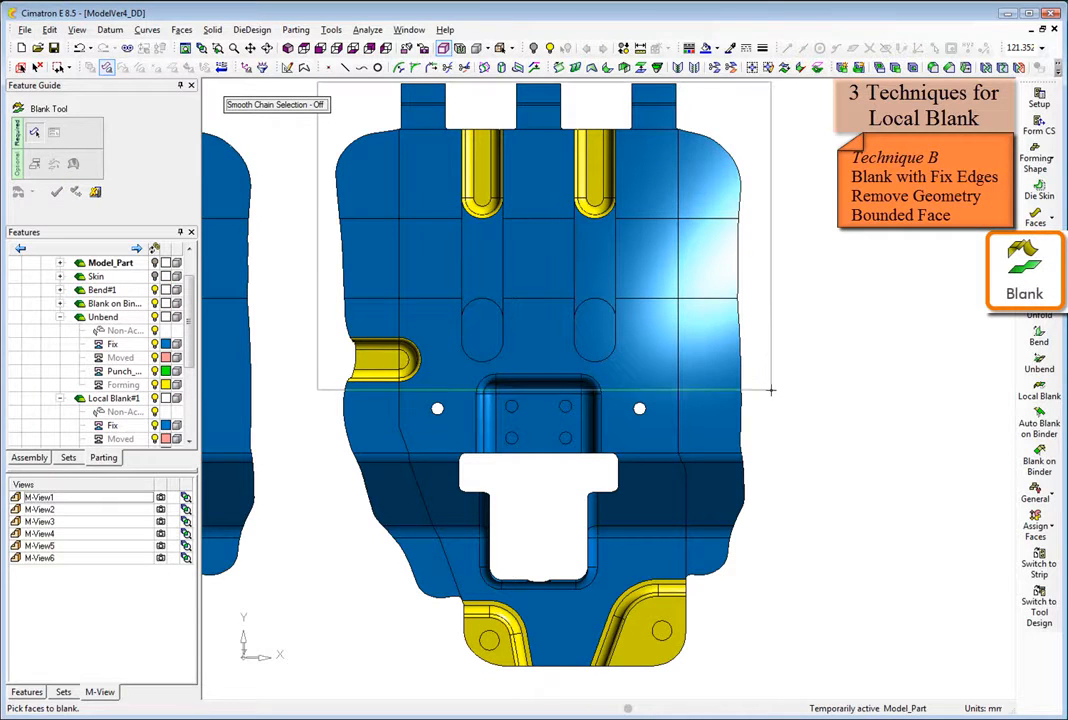
pyautogui.middleClick(414, 416)
pyautogui.click(34, 168)
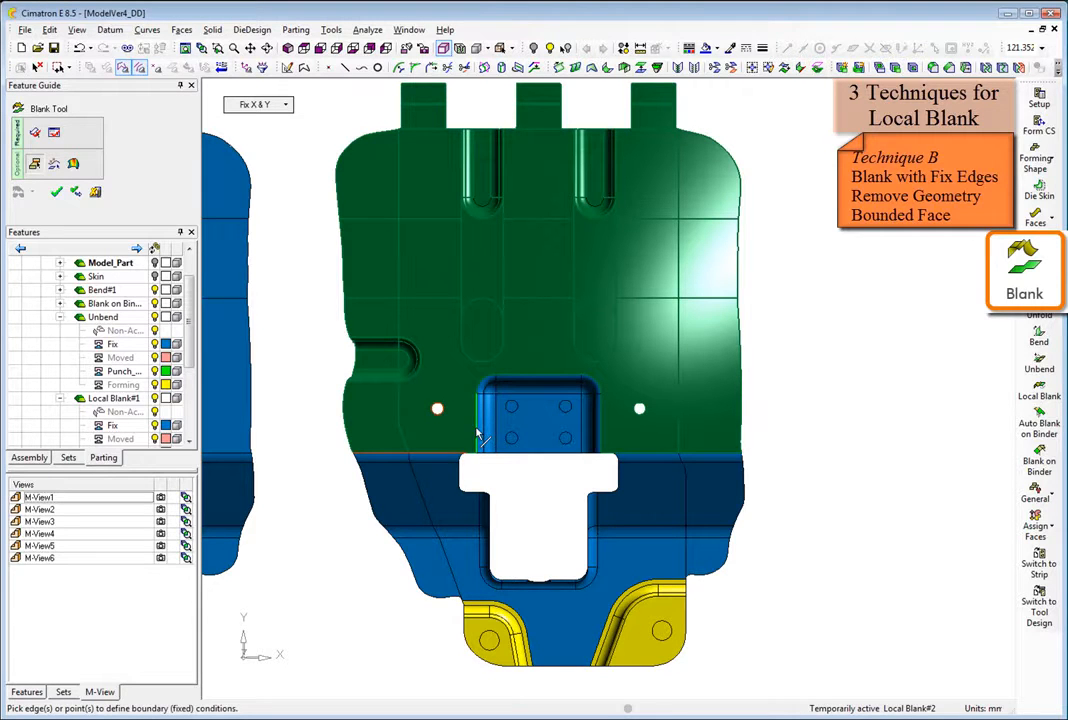
pyautogui.click(481, 385)
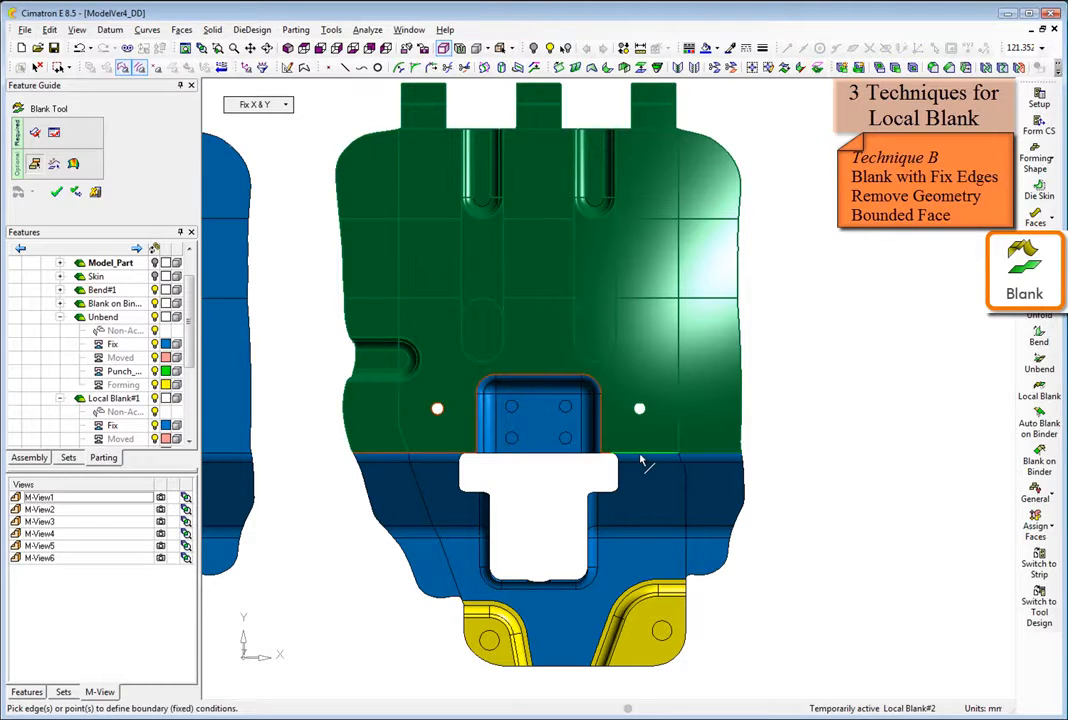
pyautogui.click(707, 454)
pyautogui.click(658, 85)
pyautogui.click(545, 85)
pyautogui.click(57, 136)
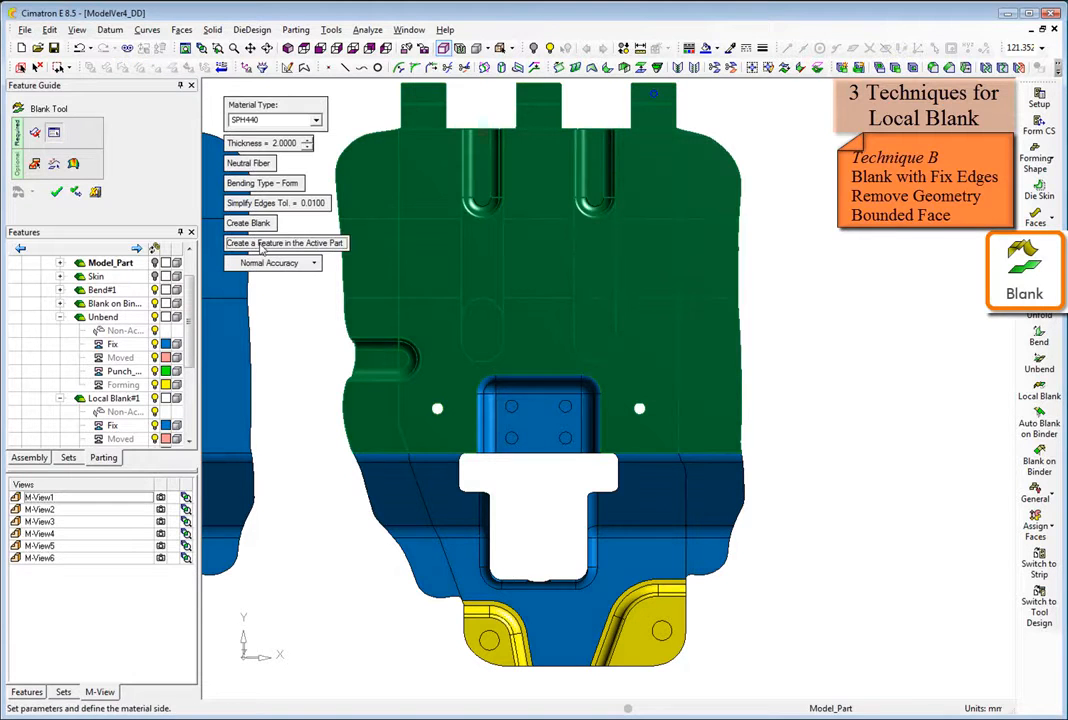
pyautogui.middleClick(297, 321)
pyautogui.click(296, 318)
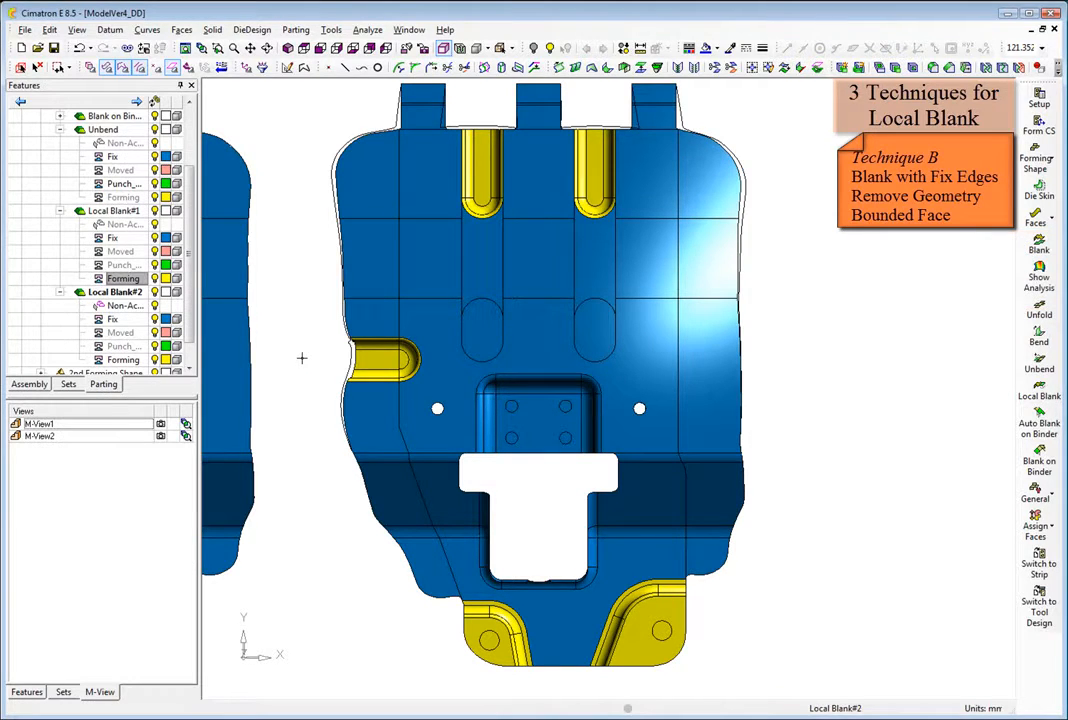
# - Remove the geometry of the original main face region, leaving the blank outline curves
pyautogui.rightClick(306, 560)
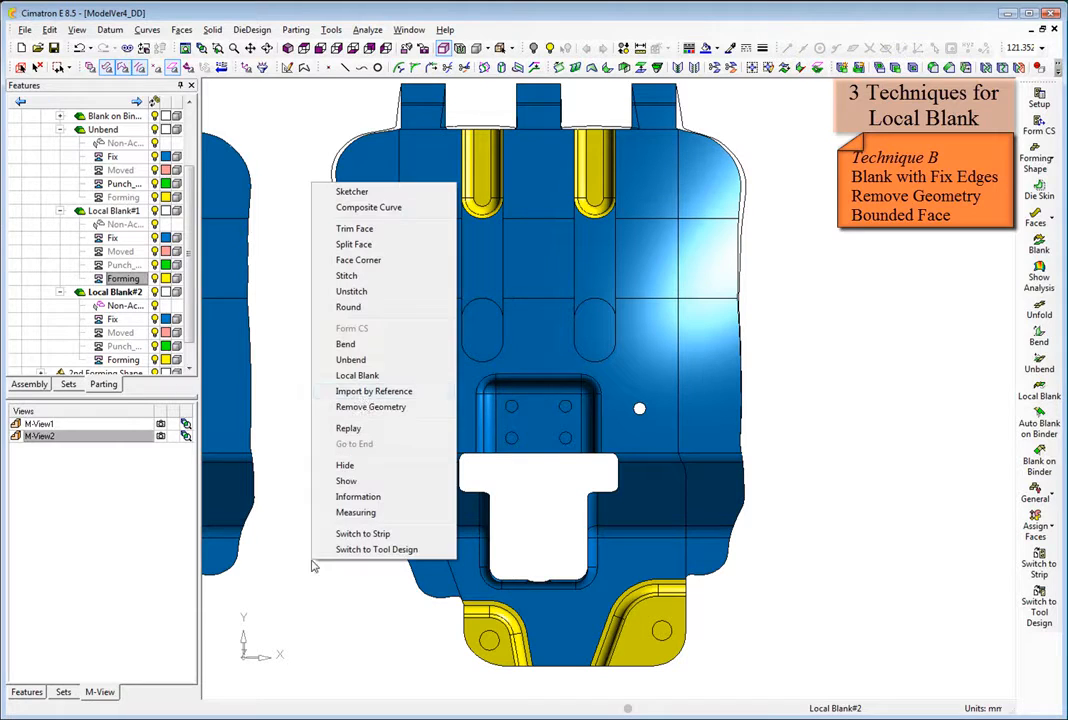
pyautogui.click(355, 408)
pyautogui.moveTo(506, 308); pyautogui.dragTo(303, 137)
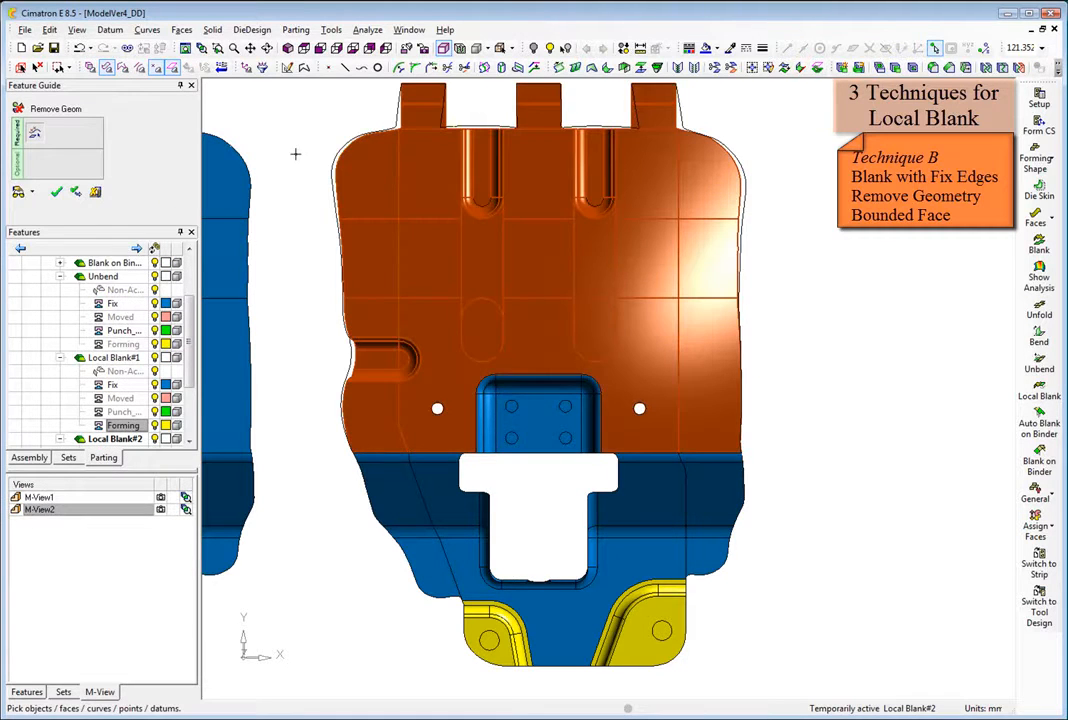
pyautogui.middleClick(295, 155)
pyautogui.click(305, 161)
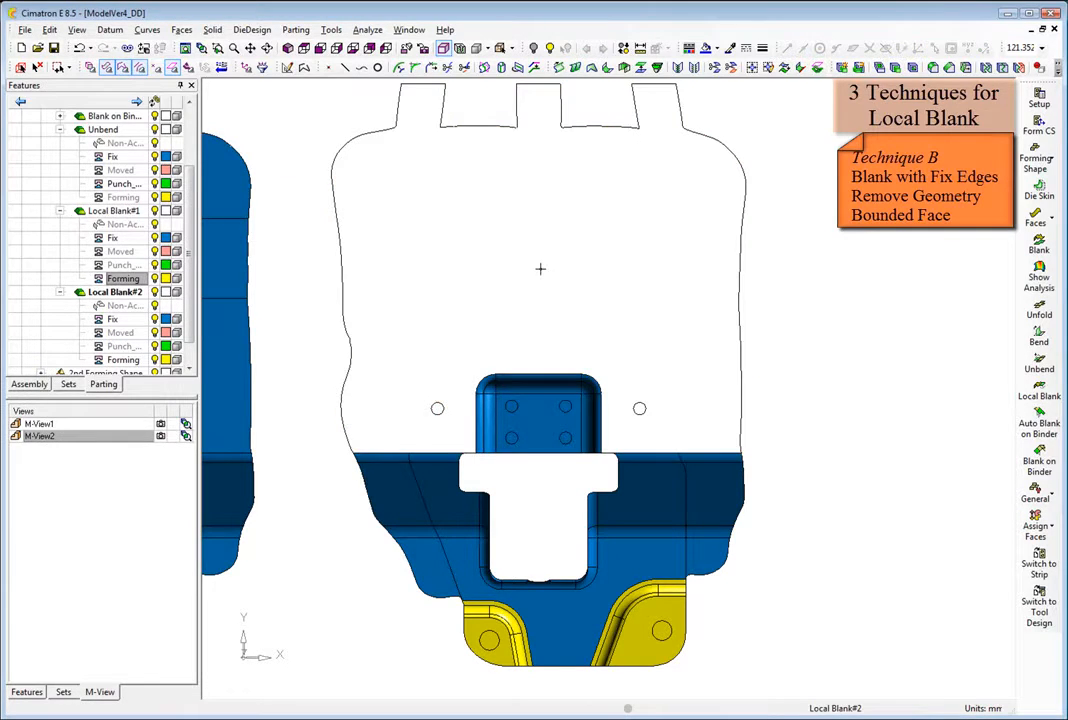
# - Fill the main region's blank outline, including its two small holes, with a Bounded face
pyautogui.click(742, 167)
pyautogui.rightClick(851, 222)
pyautogui.click(900, 386)
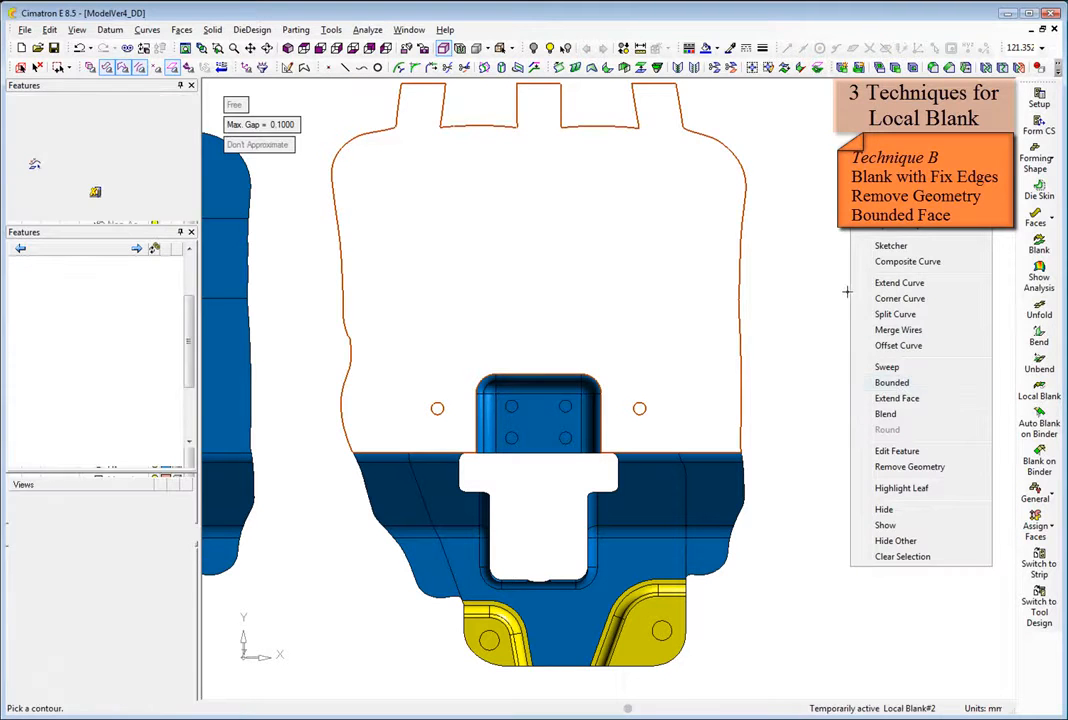
pyautogui.click(828, 253)
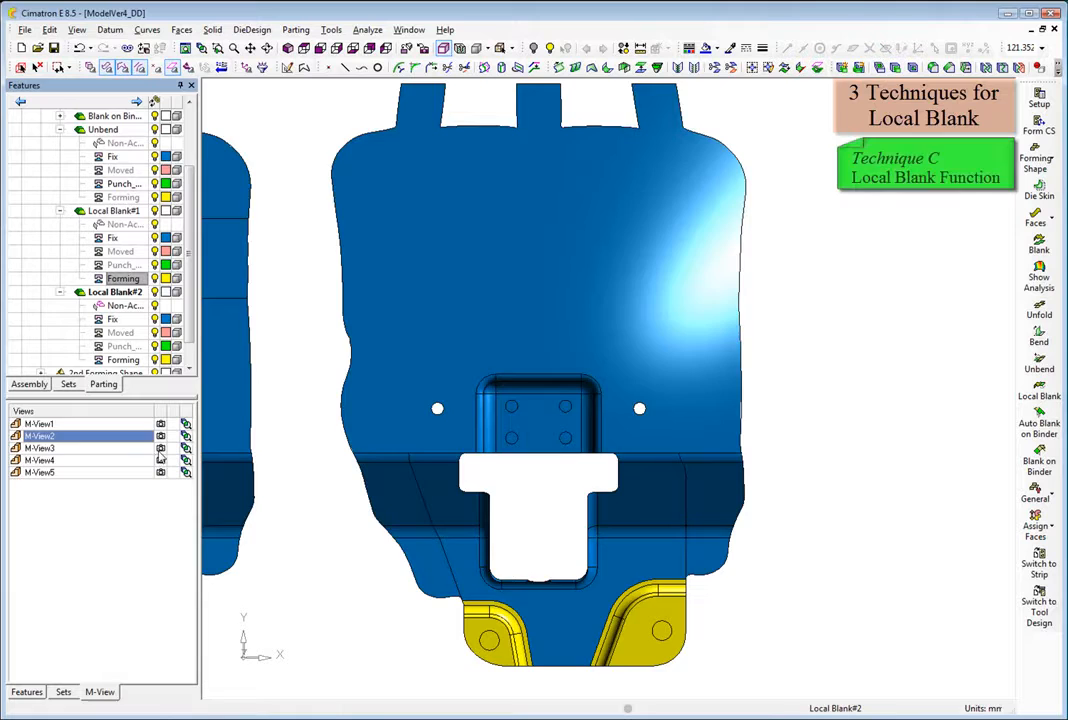
# - Flatten the smaller yellow corner flange with Local Blank, using the adjoining planar face as reference and removing the original faces
pyautogui.click(161, 450)
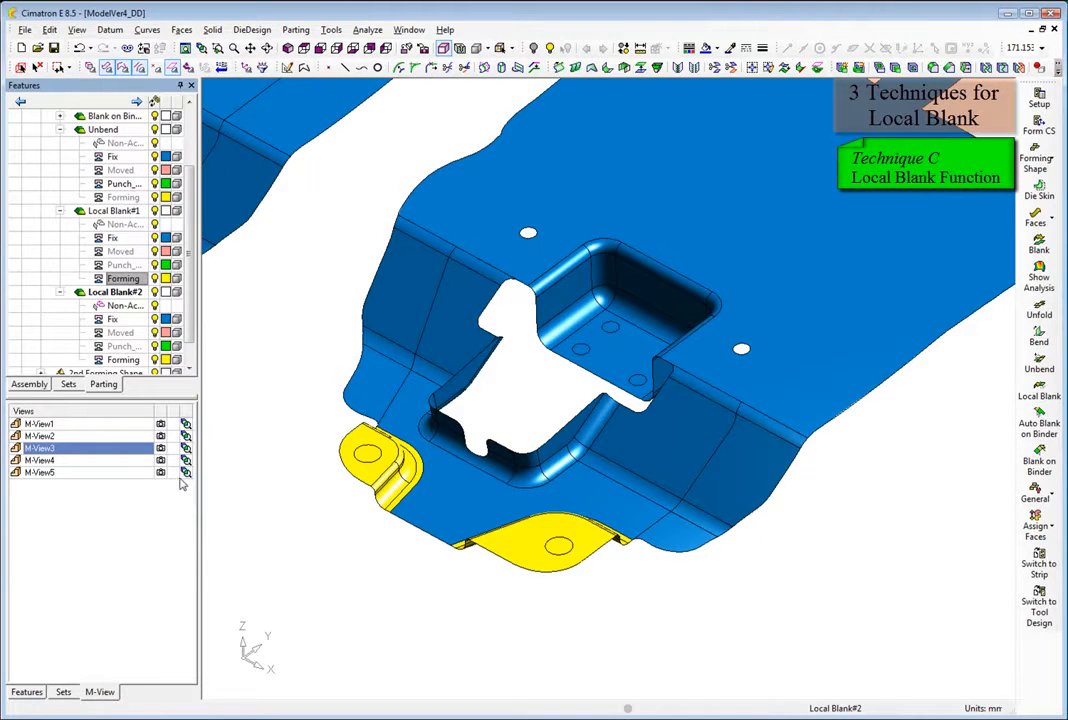
pyautogui.click(1039, 392)
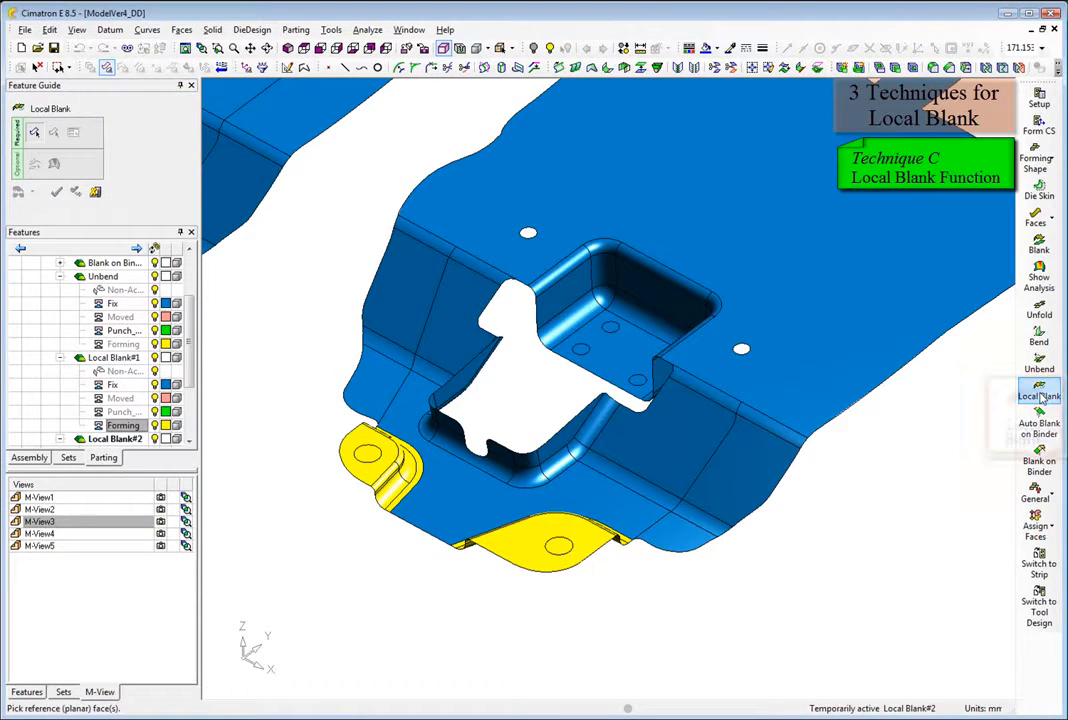
pyautogui.click(360, 395)
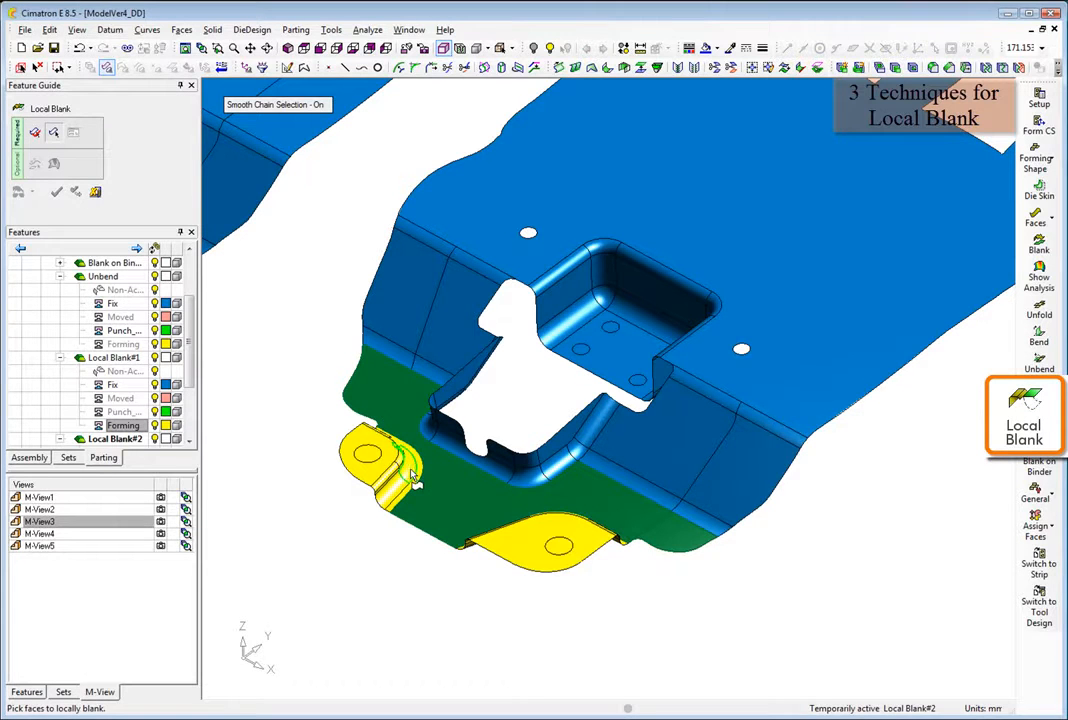
pyautogui.middleClick(281, 421)
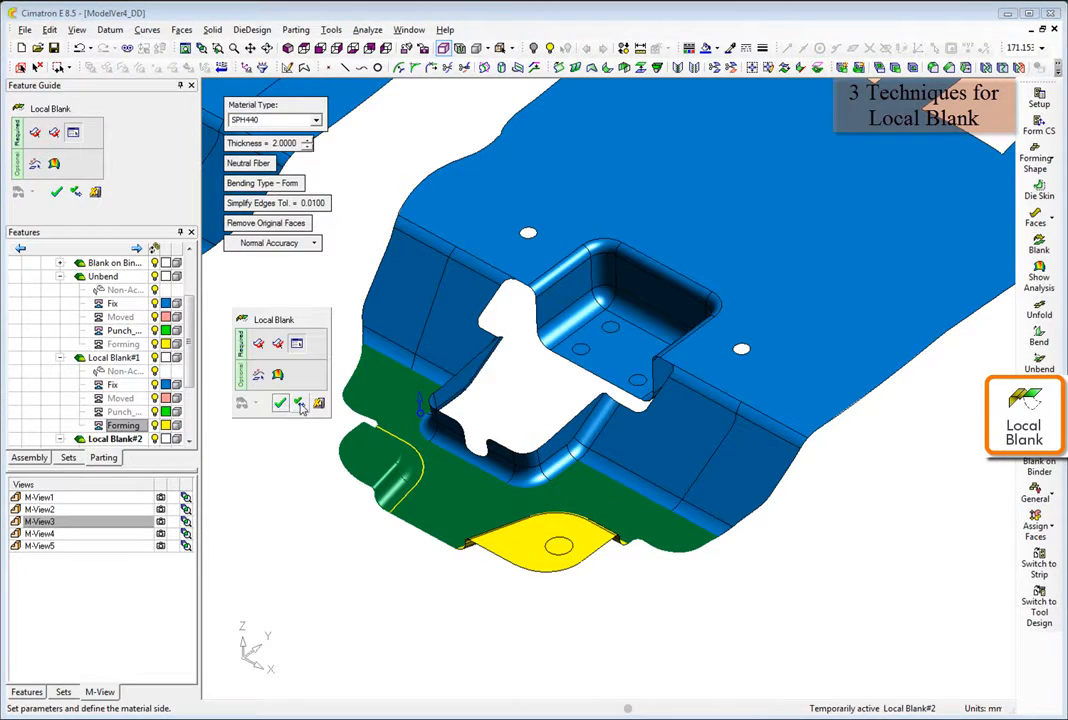
pyautogui.click(299, 403)
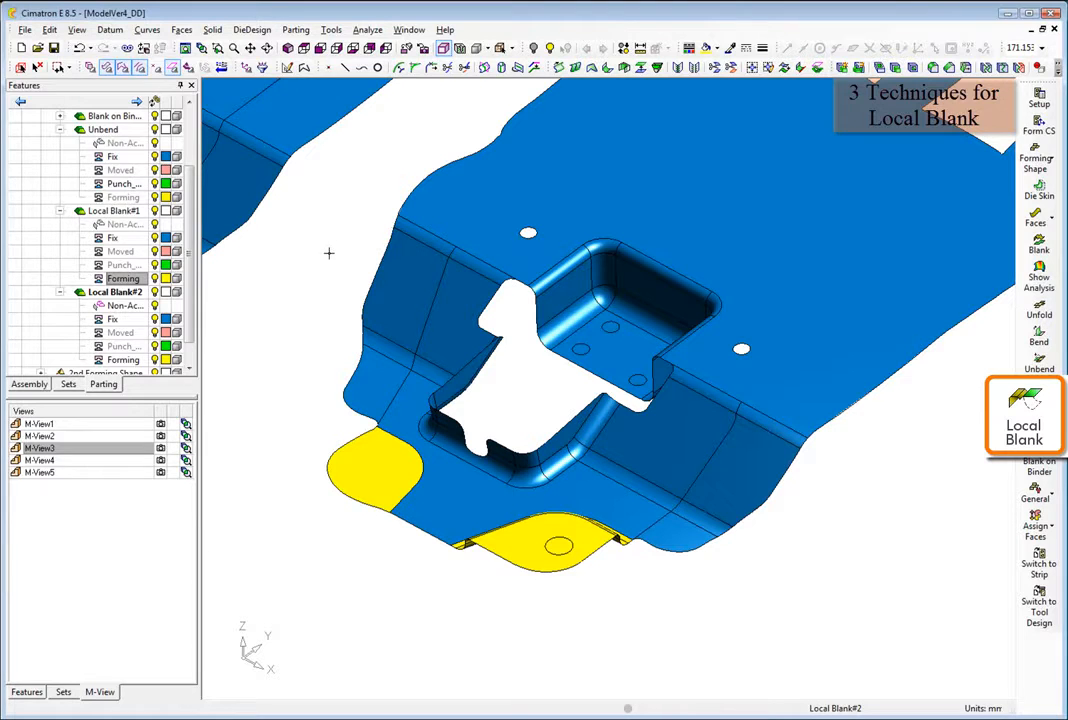
# - Flatten the larger yellow corner flange with Local Blank, using the adjoining planar face as reference and removing the original faces
pyautogui.doubleClick(162, 462)
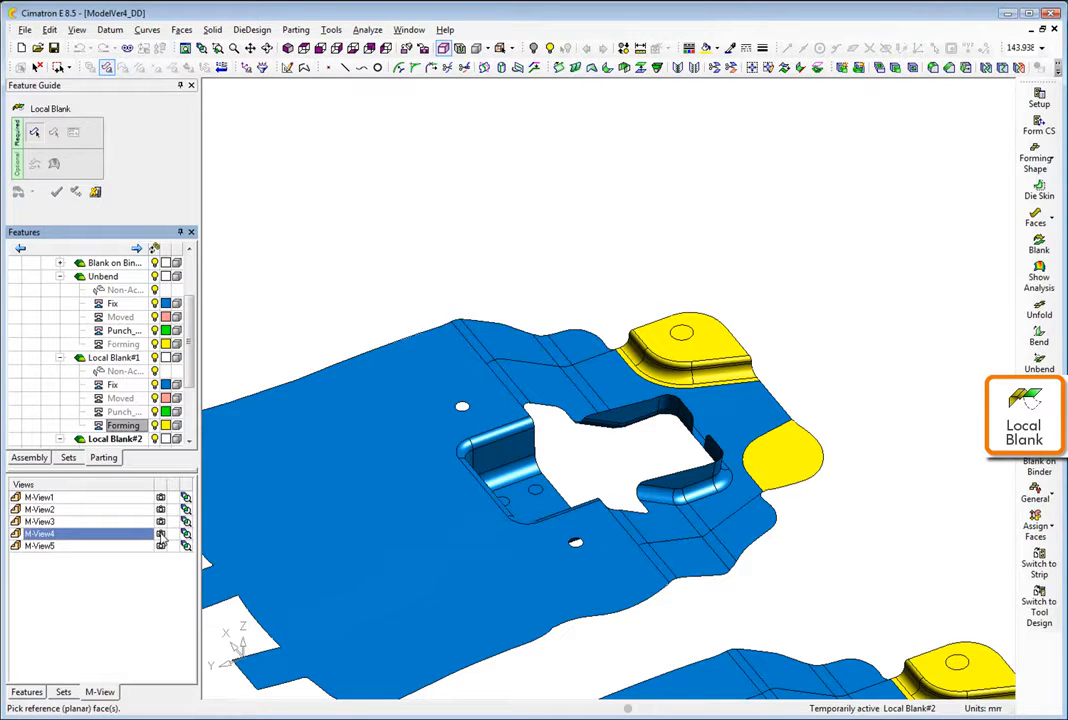
pyautogui.click(742, 430)
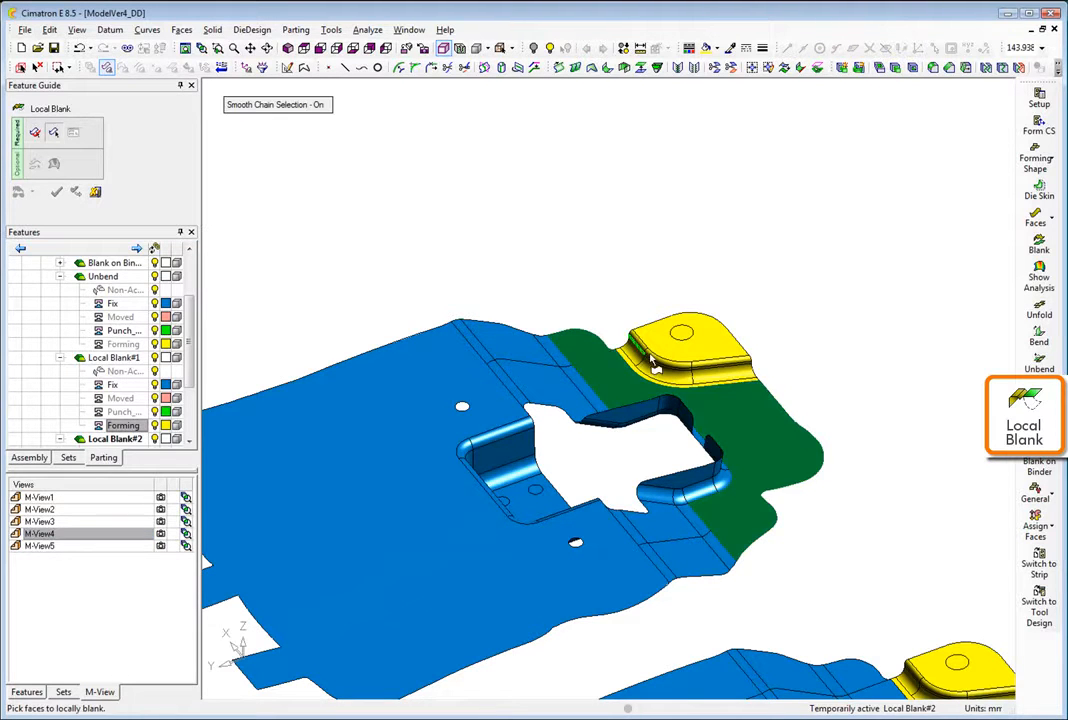
pyautogui.middleClick(535, 212)
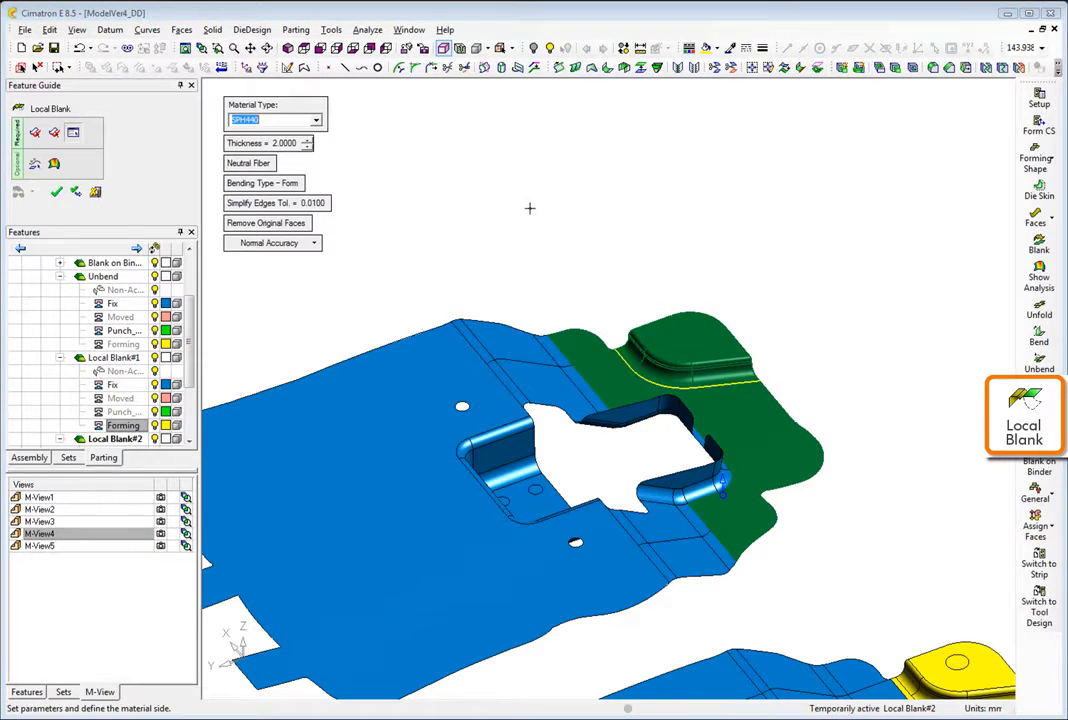
pyautogui.middleClick(530, 208)
pyautogui.click(531, 210)
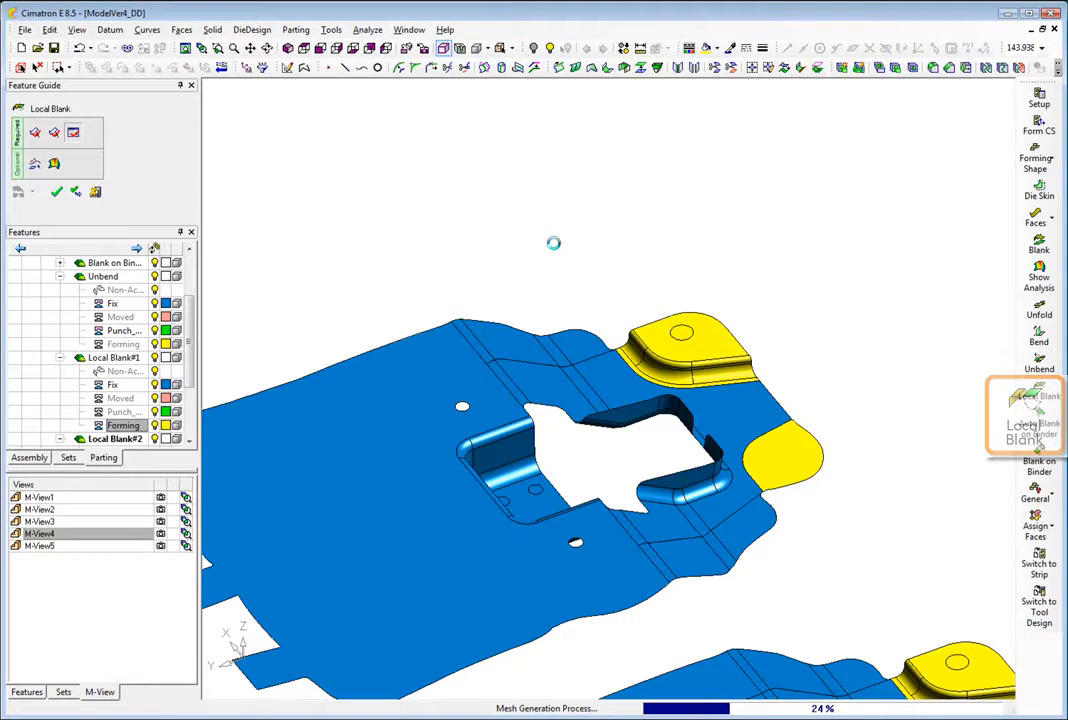
# - Run a Draft Angle Analysis on the formed part to check the flange around the cutout for undercuts
pyautogui.click(162, 486)
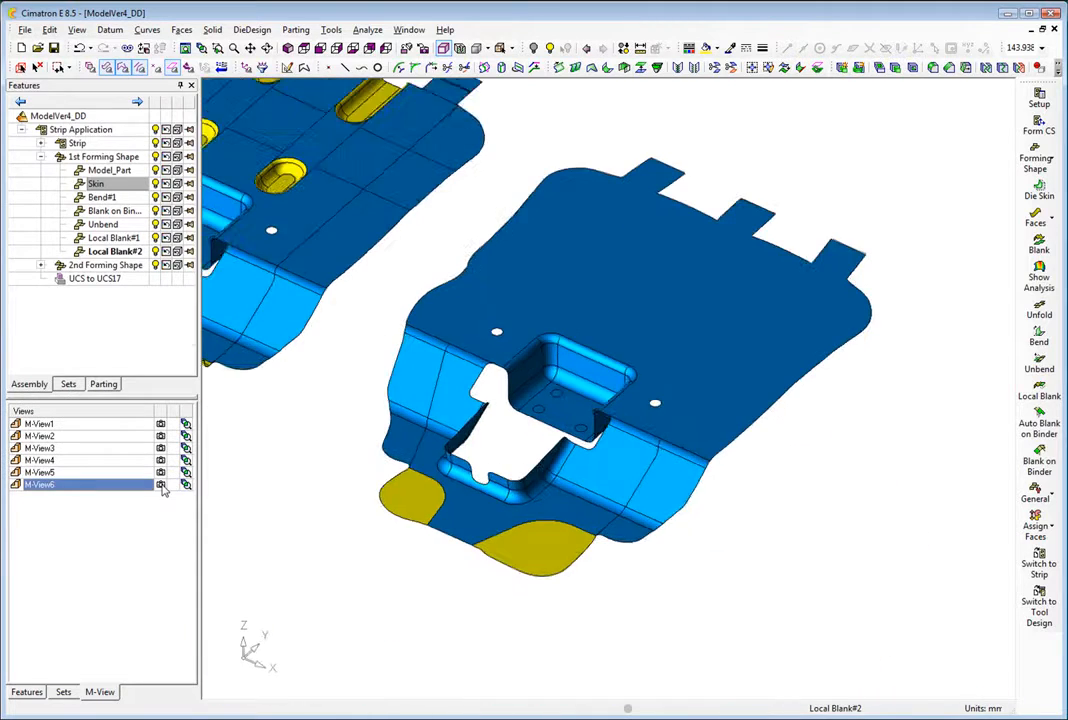
pyautogui.click(40, 497)
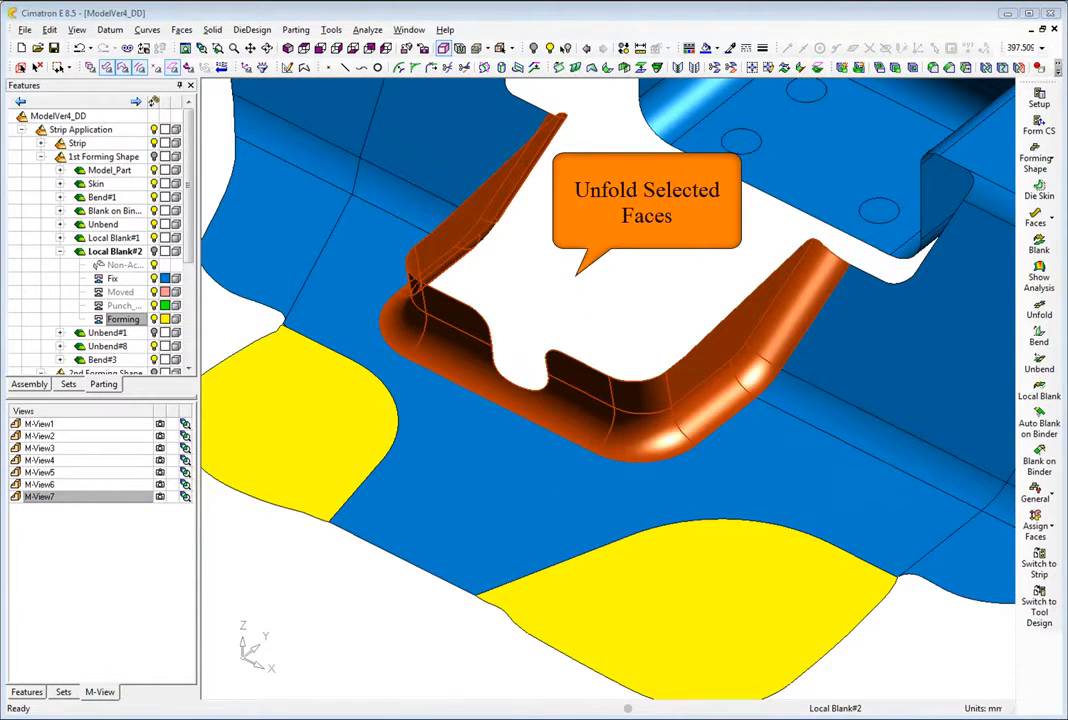
pyautogui.click(40, 484)
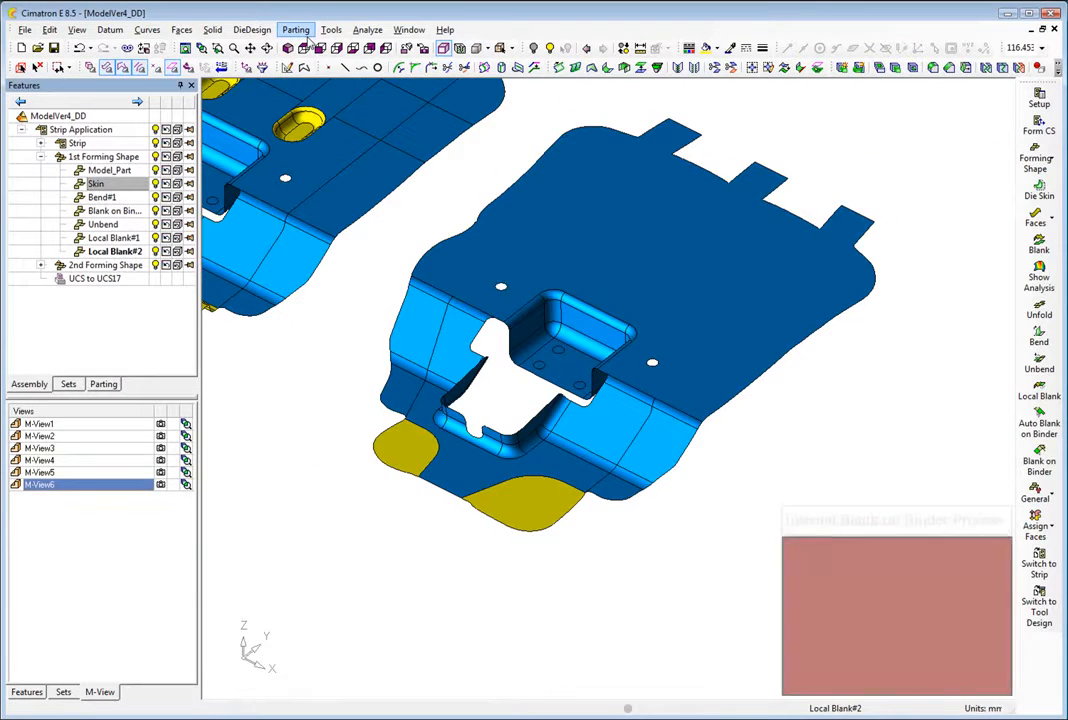
pyautogui.click(296, 29)
pyautogui.moveTo(325, 45)
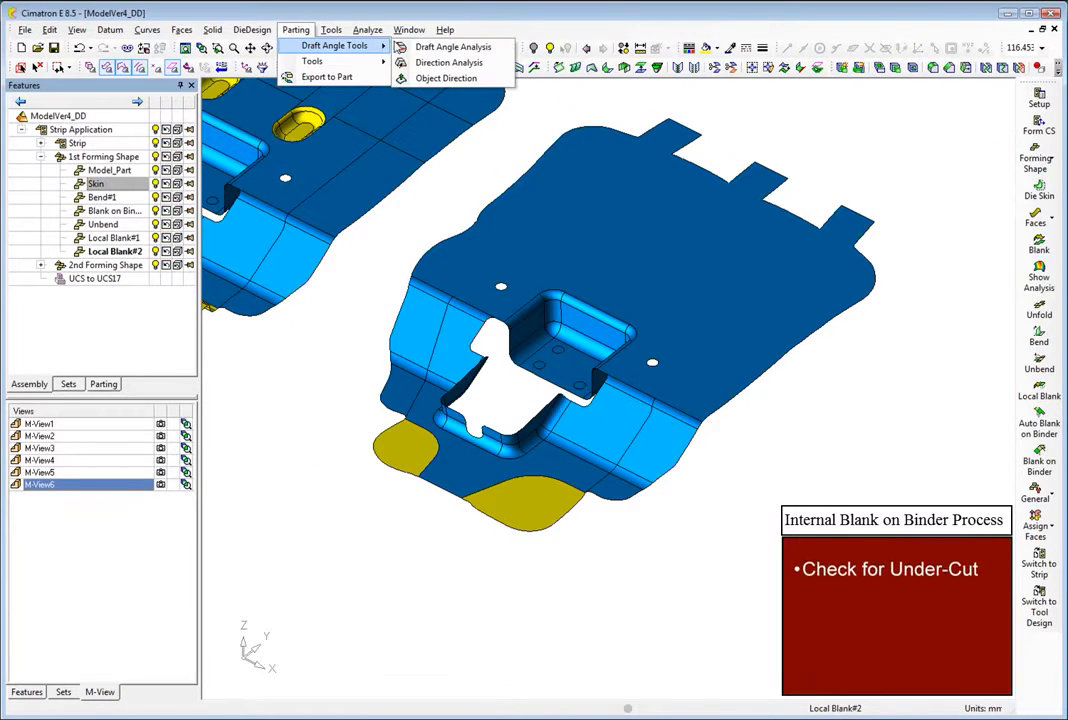
pyautogui.click(453, 47)
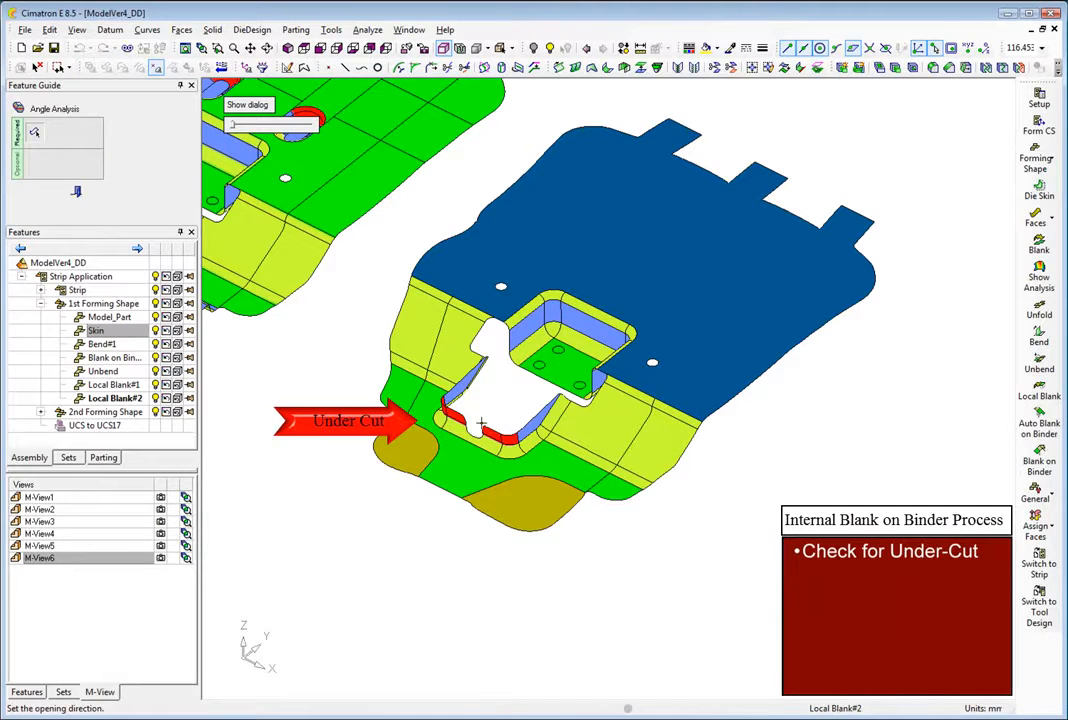
pyautogui.moveTo(505, 440)
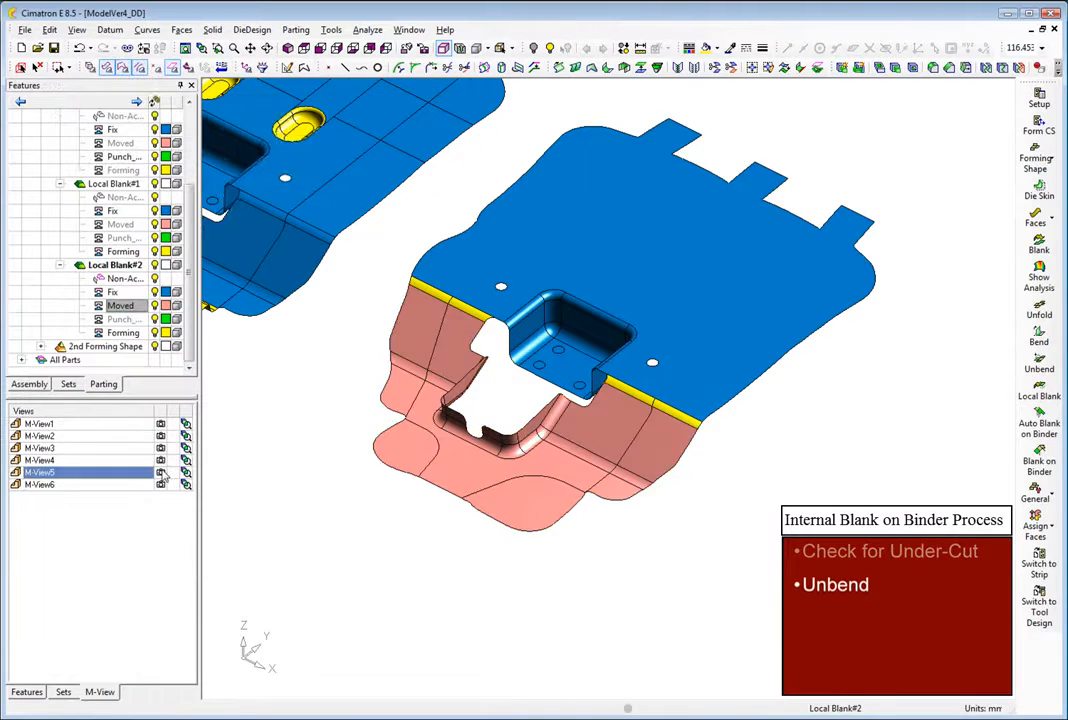
# - Add a further forming shape named Unbend#1 in mm, based on Local Blank#2
pyautogui.click(1036, 158)
pyautogui.click(998, 154)
pyautogui.click(668, 333)
pyautogui.write('Unbend')
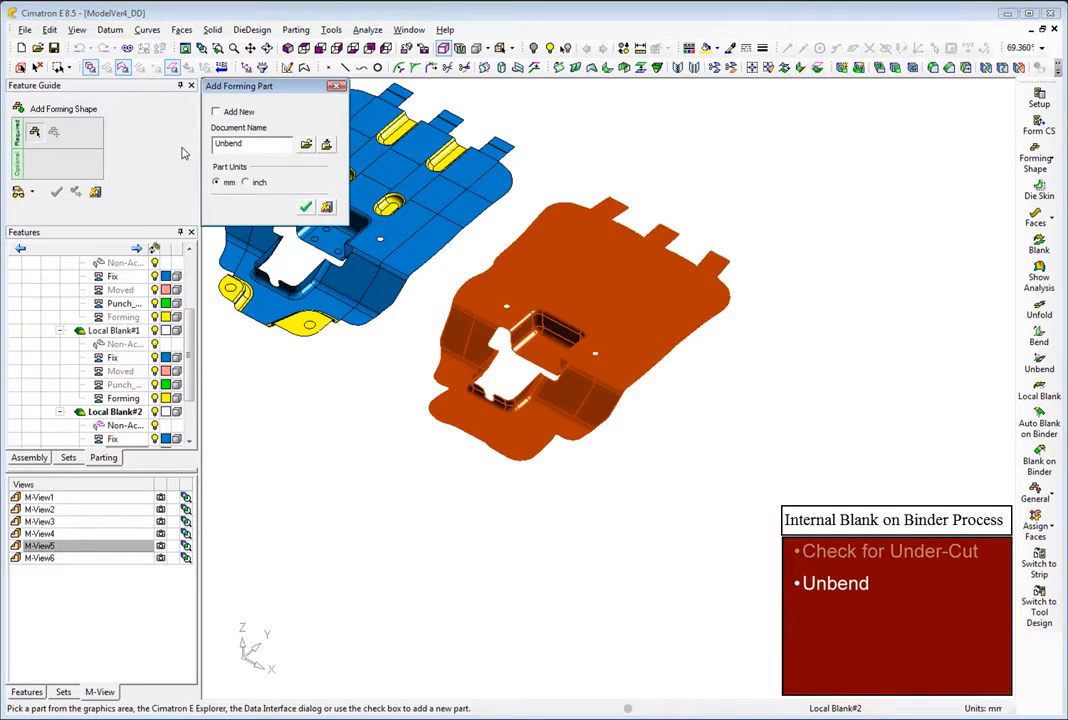
pyautogui.click(306, 207)
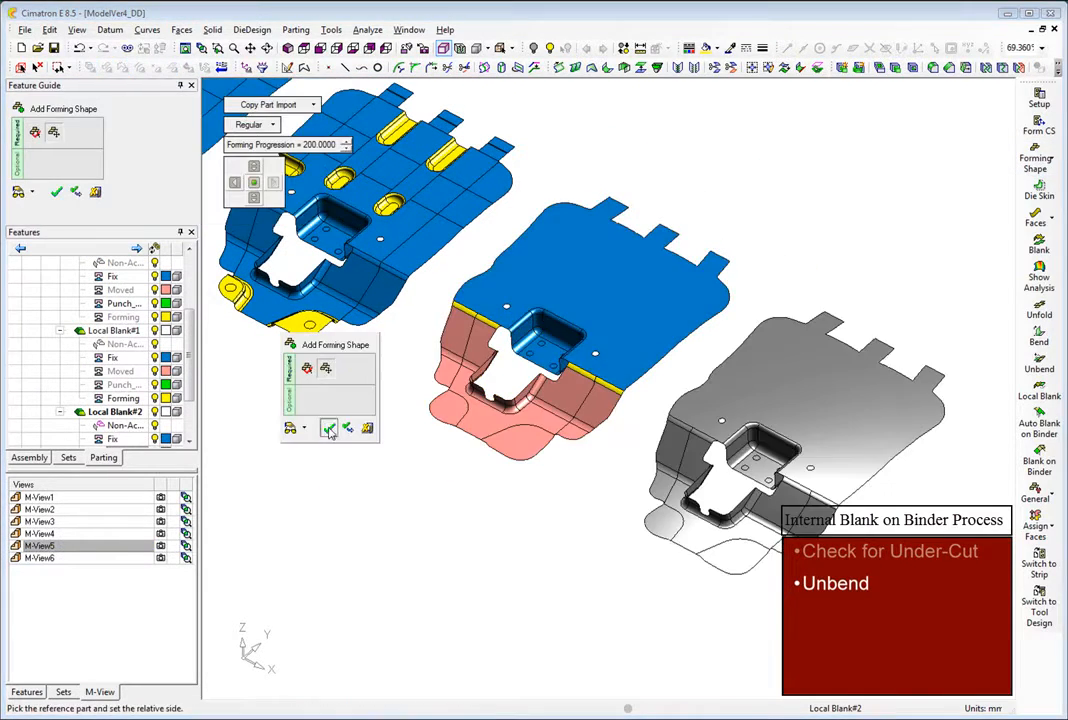
pyautogui.click(330, 429)
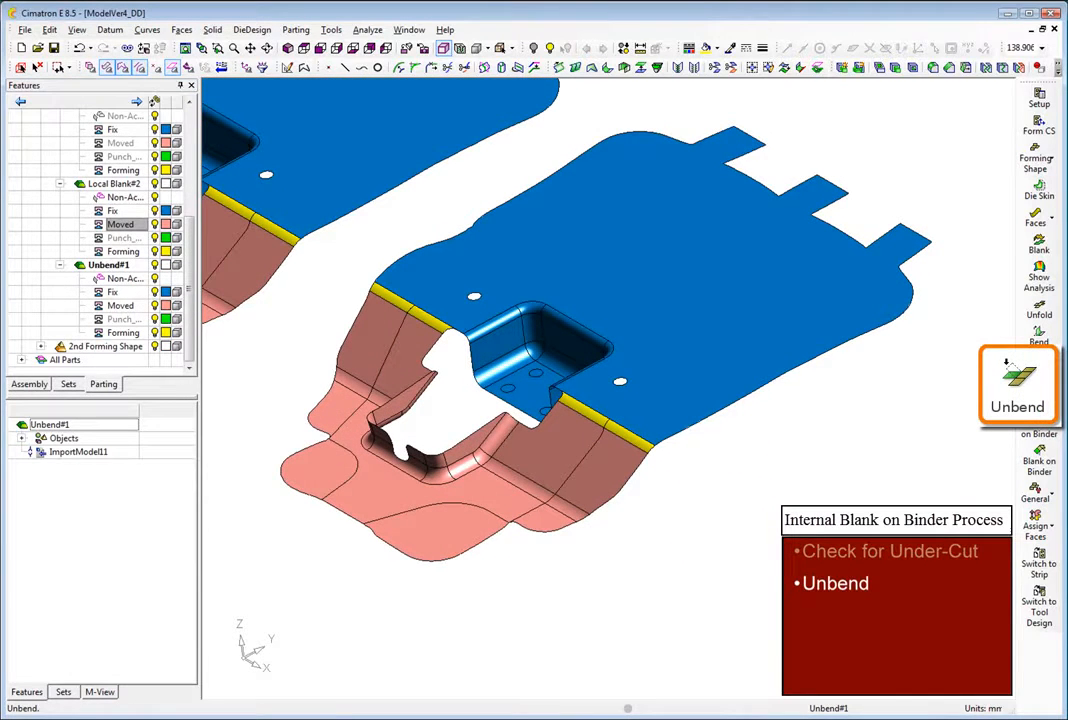
# - Unbend the moved faces of Unbend#1 about the main bend by angle, with the angle set to 20 and Different Radius
pyautogui.click(1008, 366)
pyautogui.click(630, 446)
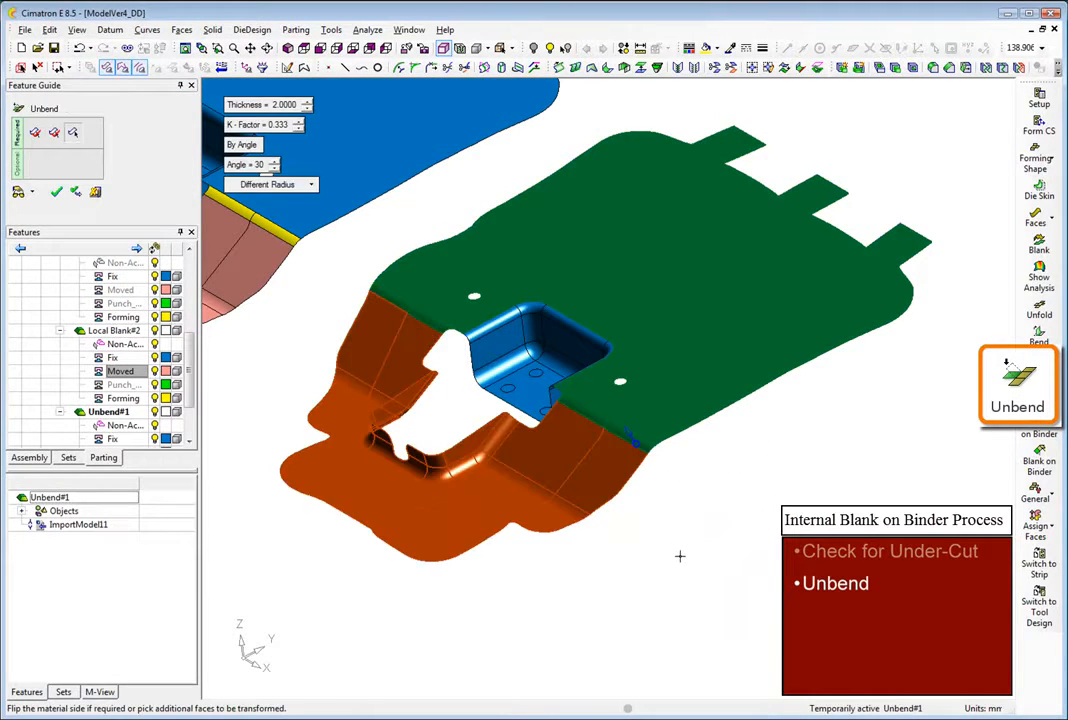
pyautogui.click(250, 165)
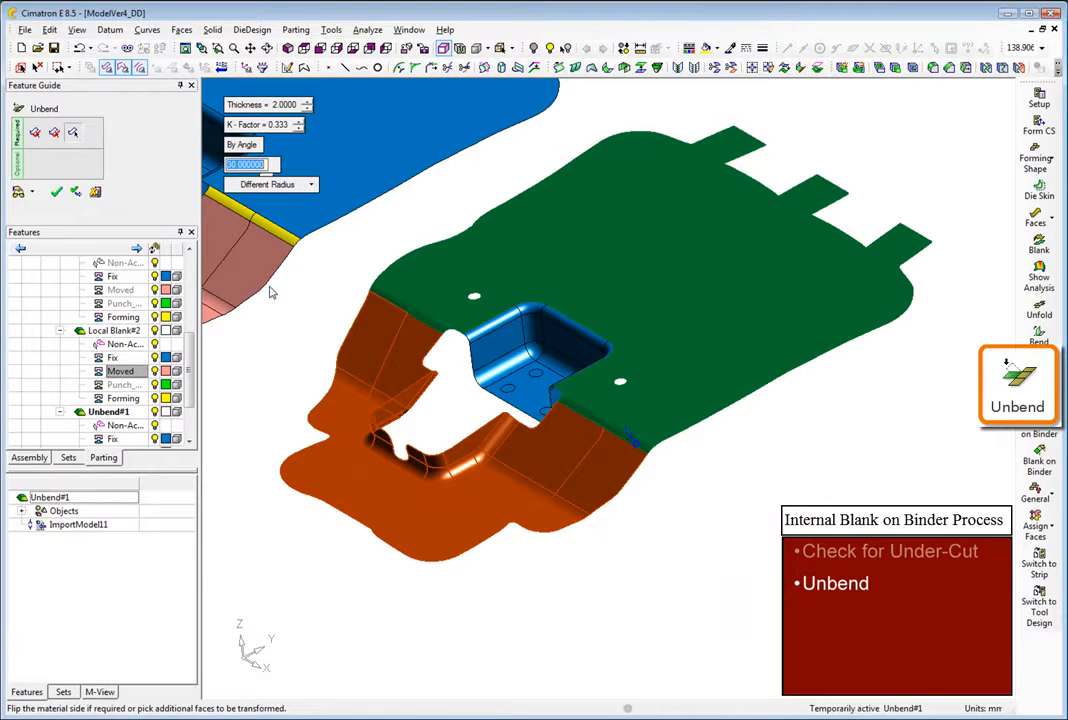
pyautogui.write('20')
pyautogui.press('Return')
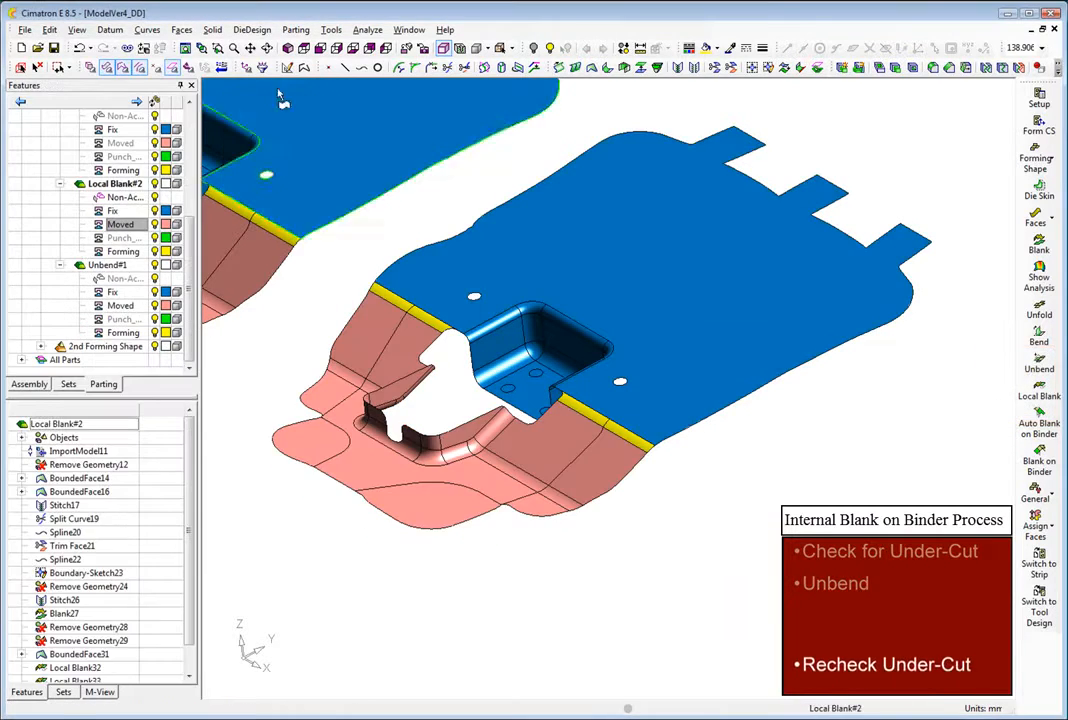
# - Rerun the Draft Angle Analysis on the unbent shape to recheck the flange around the cutout for undercuts
pyautogui.click(296, 29)
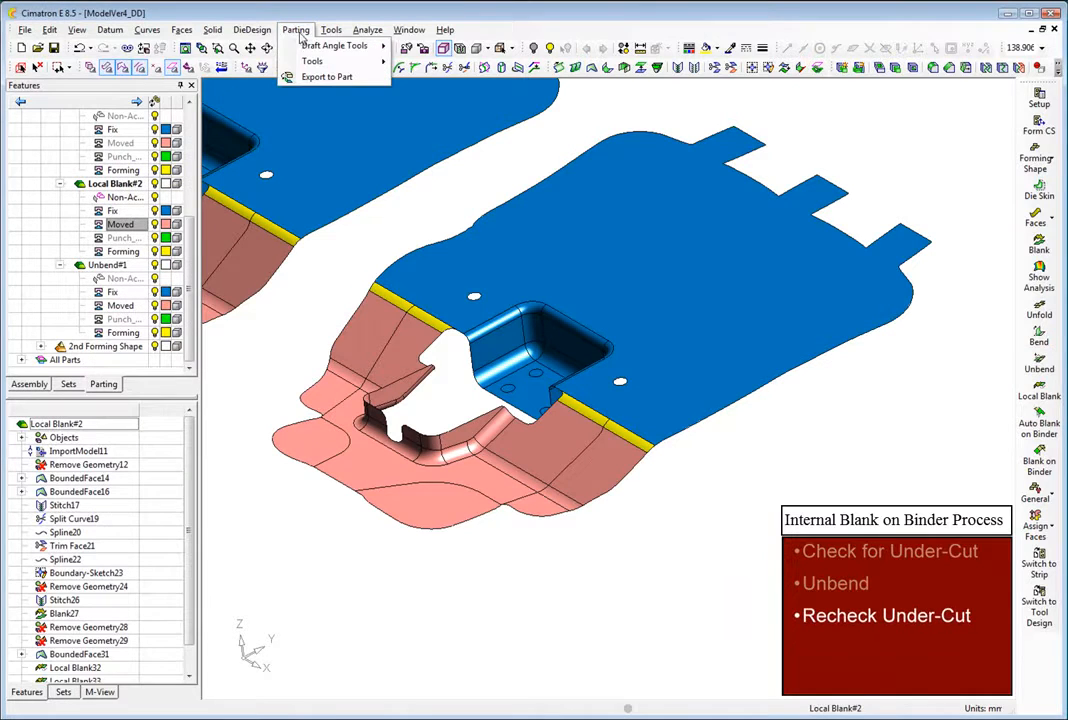
pyautogui.moveTo(307, 48)
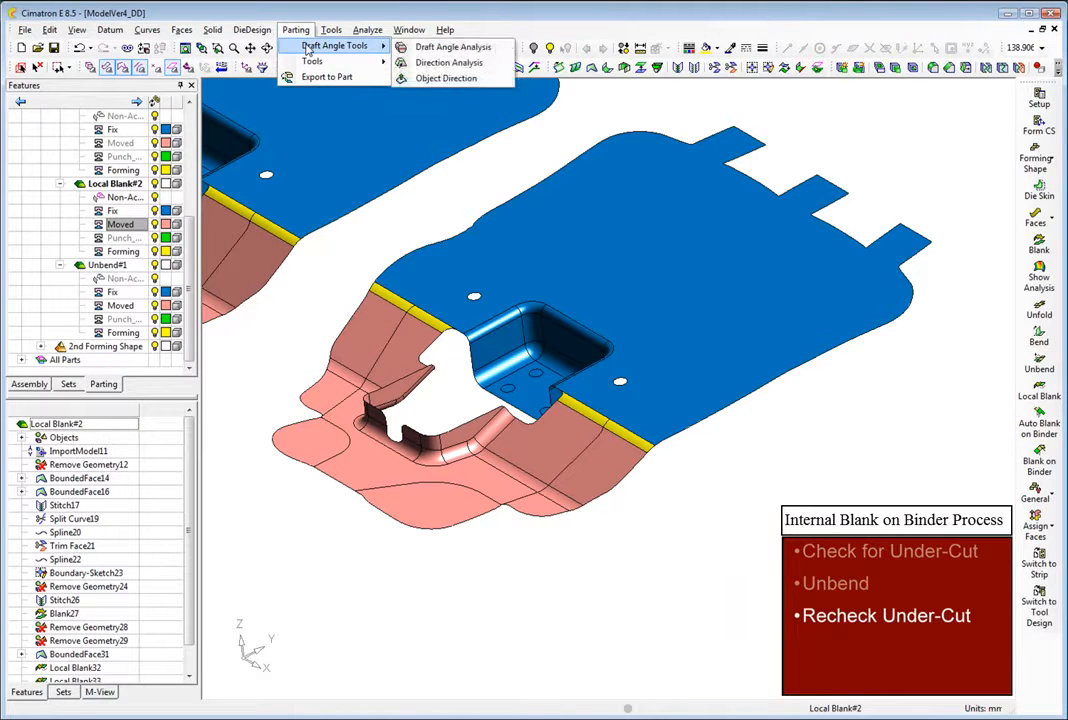
pyautogui.click(452, 47)
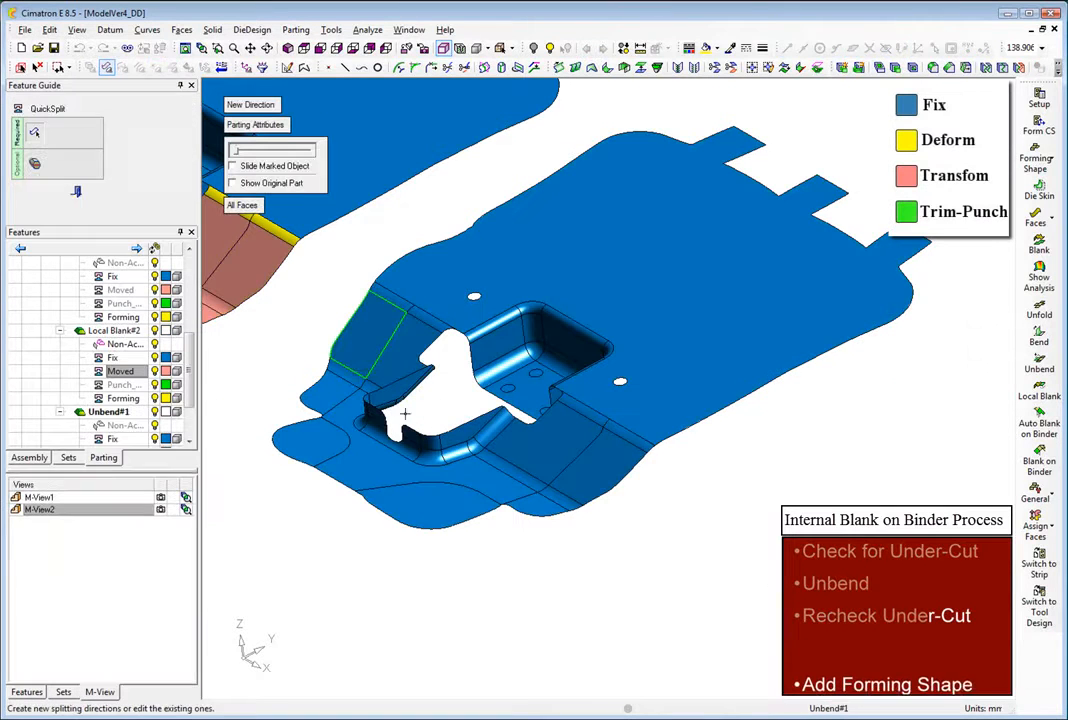
# - Attach the flange faces around the cutout of Unbend#1 to its Forming set
pyautogui.moveTo(355, 372); pyautogui.dragTo(513, 468)
pyautogui.moveTo(514, 469); pyautogui.dragTo(515, 469)
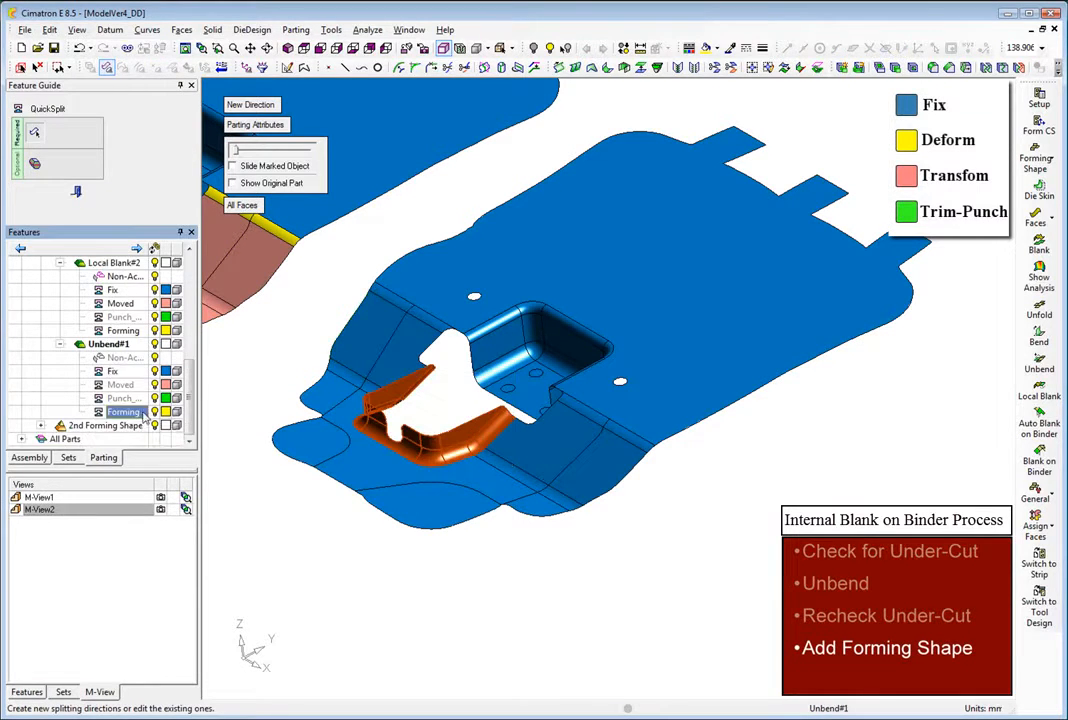
pyautogui.rightClick(141, 414)
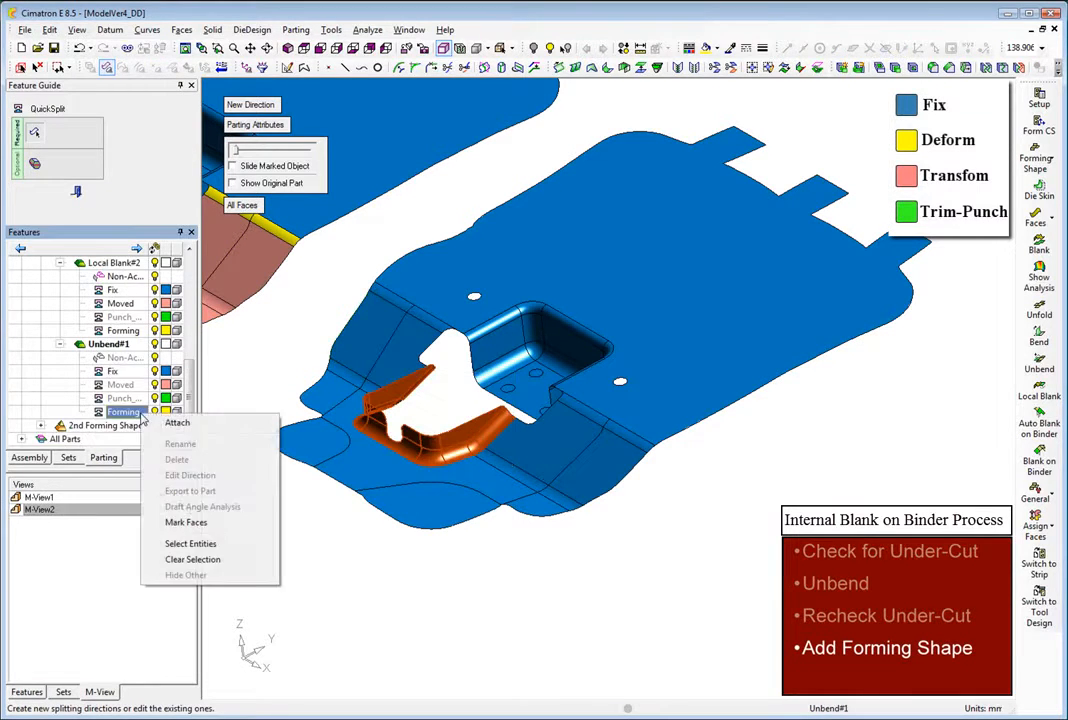
pyautogui.click(163, 423)
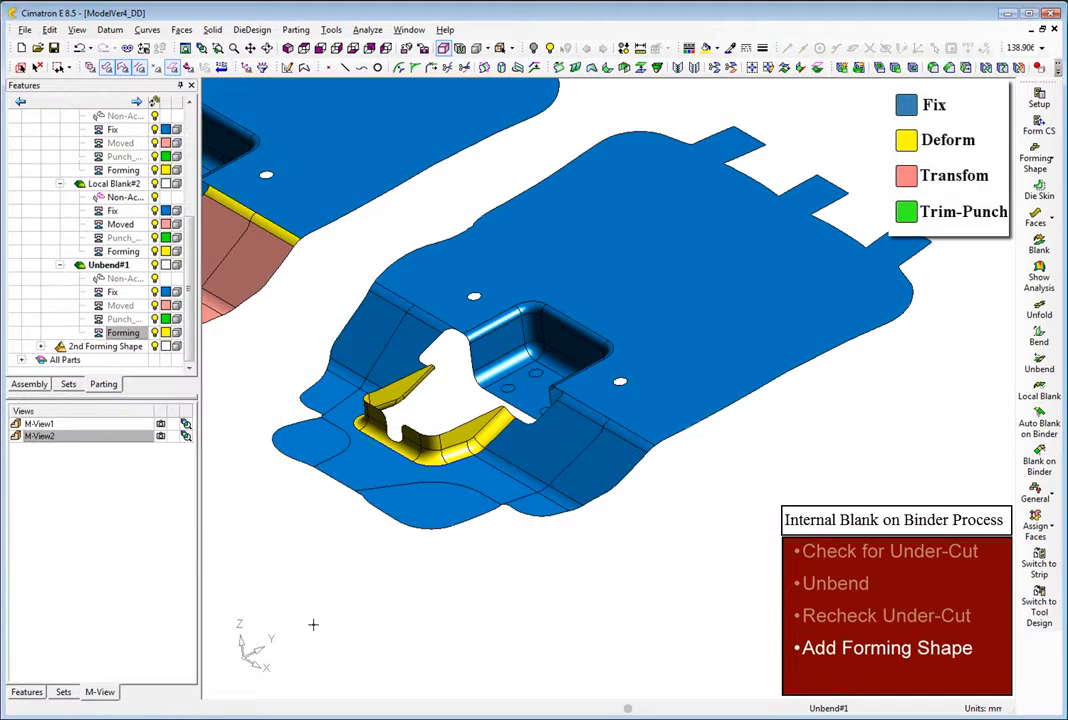
# - Add a forming shape named Unbend#2 as a regular part copy of Unbend#1 with a forming progression of 200
pyautogui.click(162, 449)
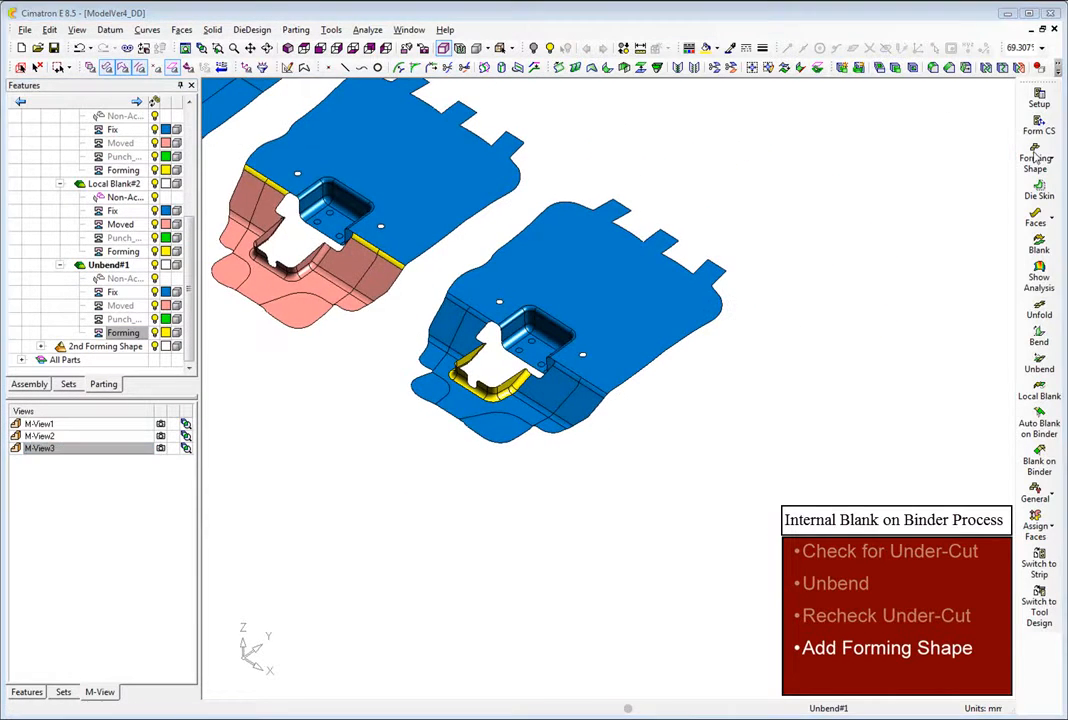
pyautogui.click(1037, 160)
pyautogui.click(905, 146)
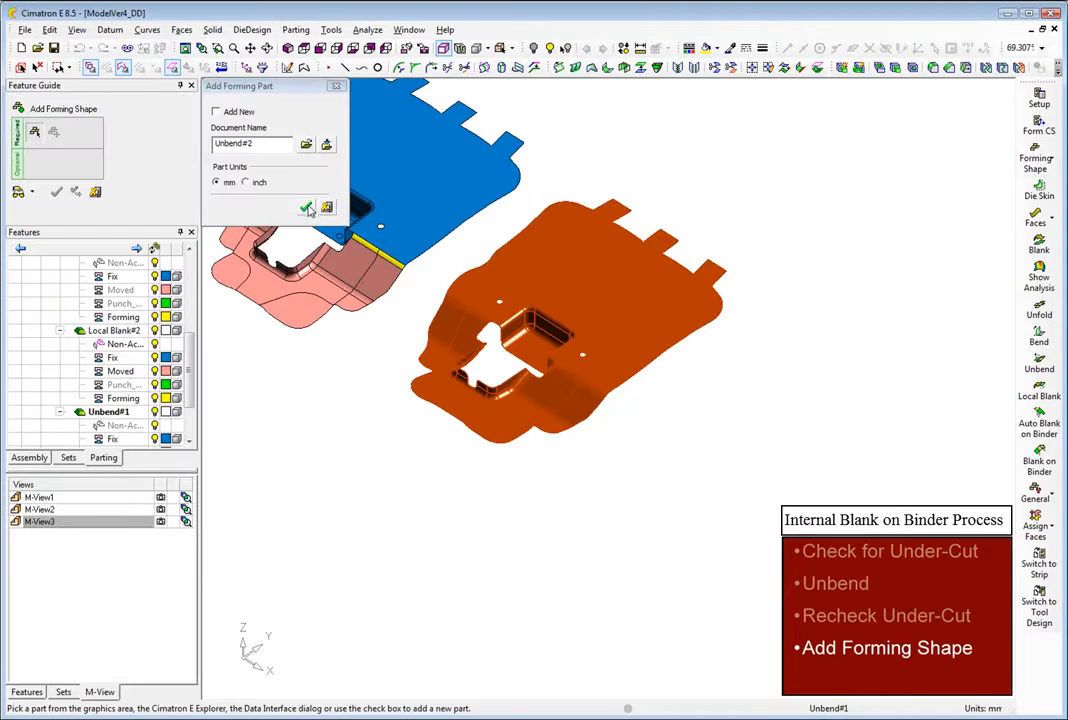
pyautogui.click(306, 209)
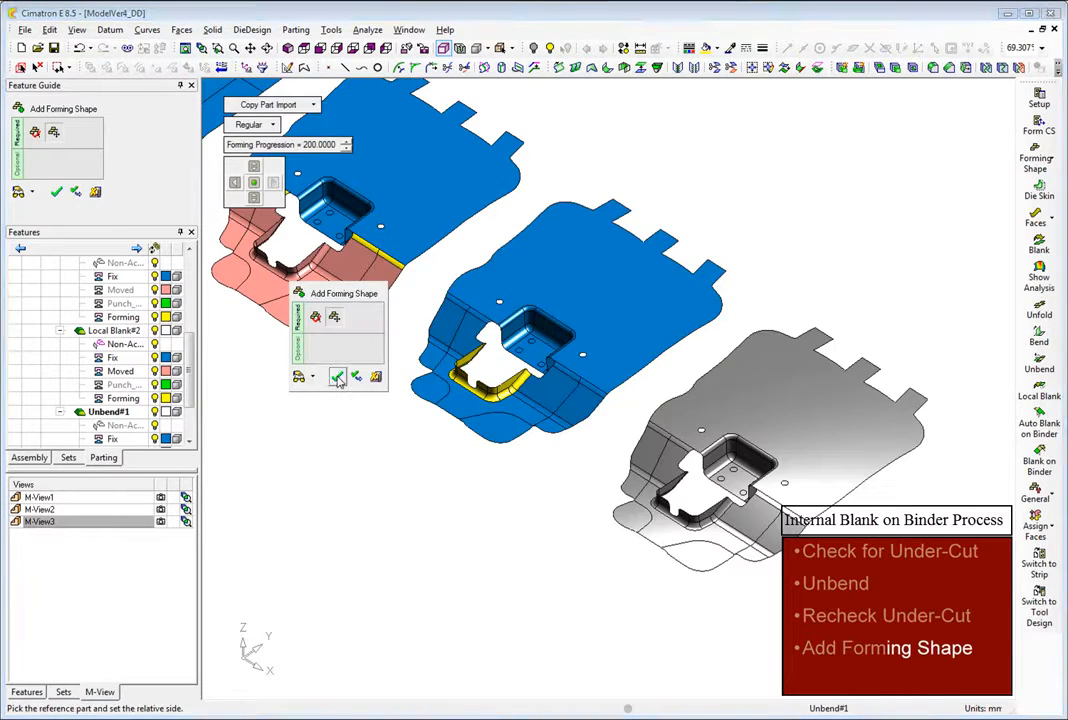
# - Flatten the yellow inner flange of Unbend#2 onto its adjacent faces with Auto Blank on Binder, using SPH440, thickness 2 and normal accuracy
pyautogui.click(161, 437)
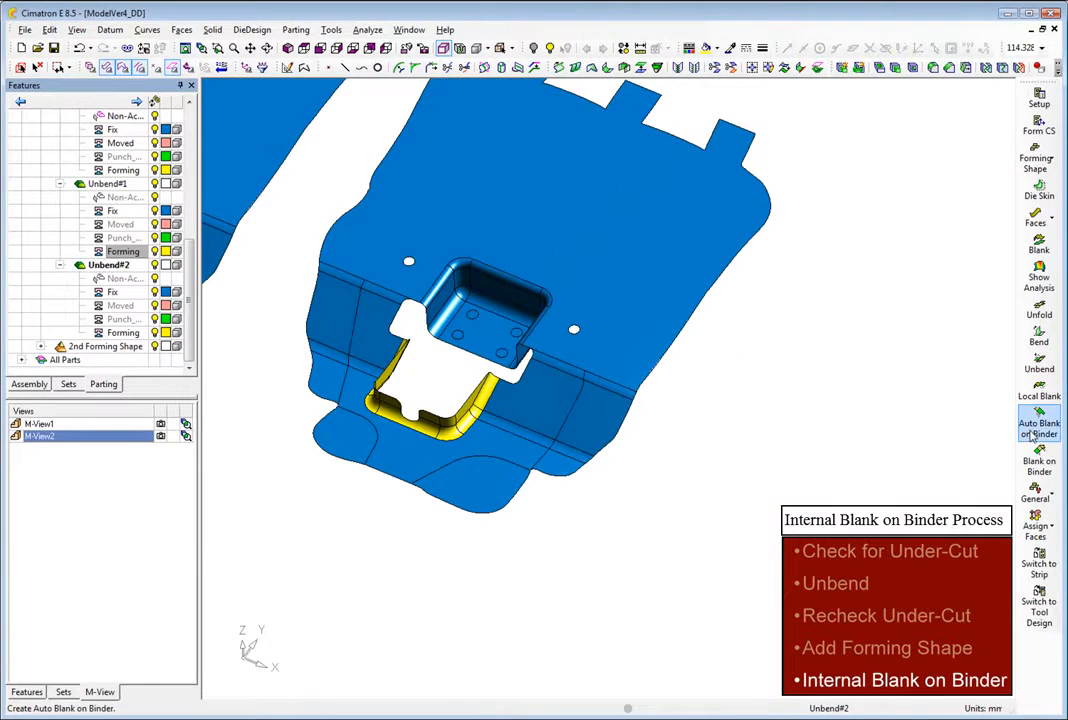
pyautogui.click(1038, 425)
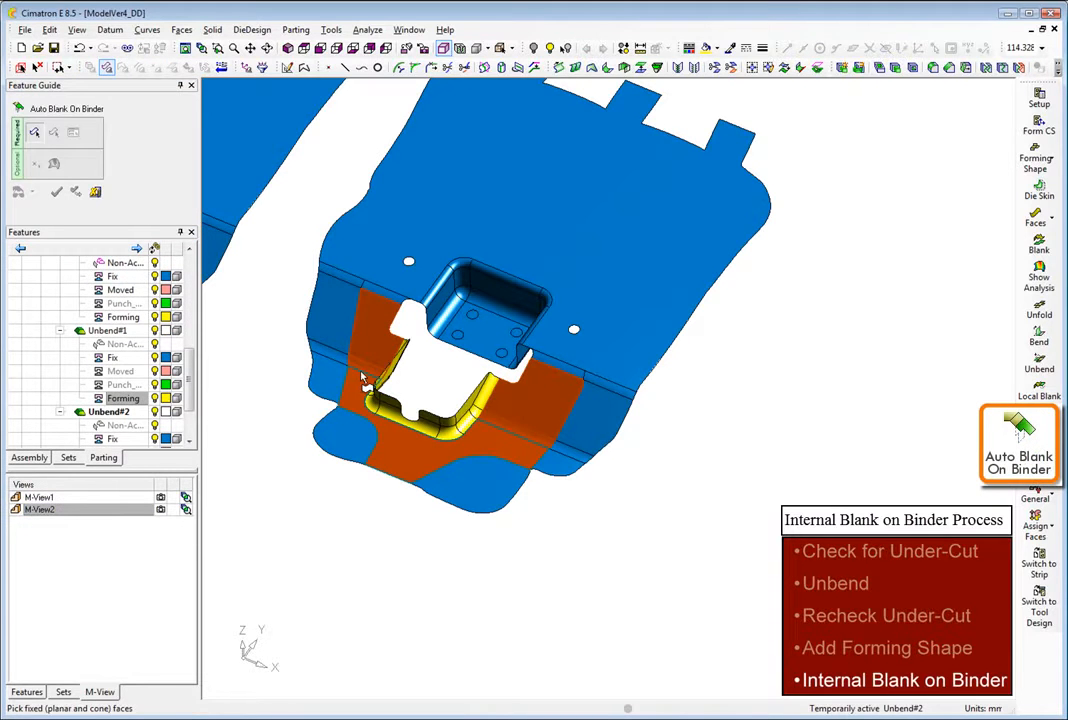
pyautogui.click(364, 381)
pyautogui.middleClick(705, 453)
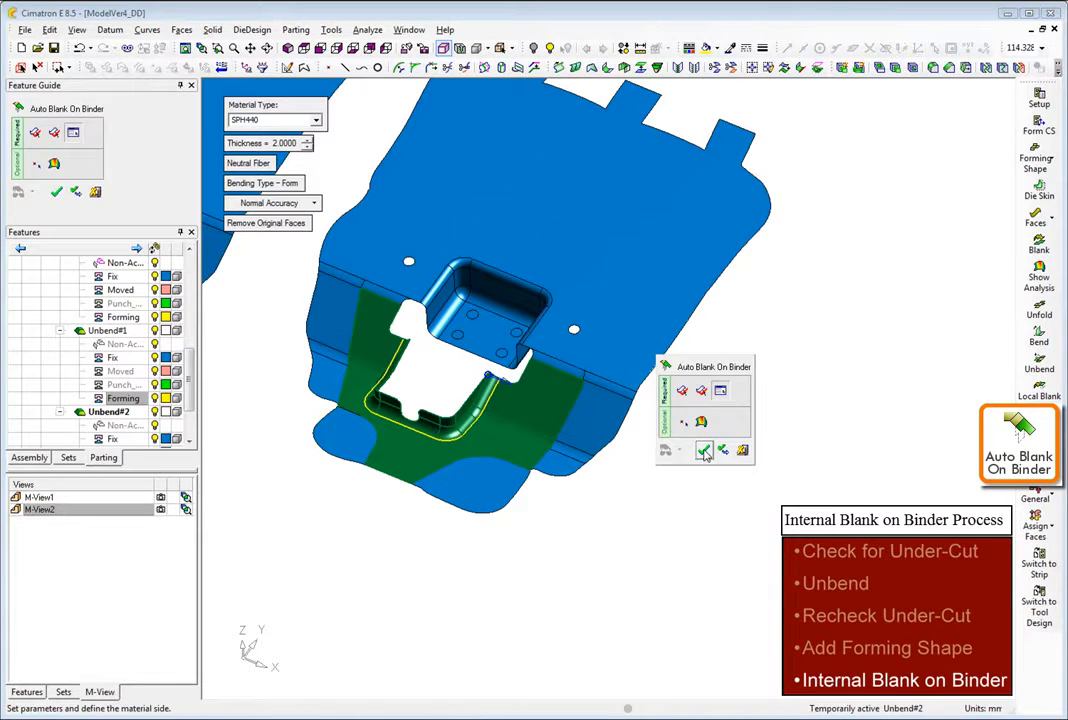
pyautogui.click(704, 451)
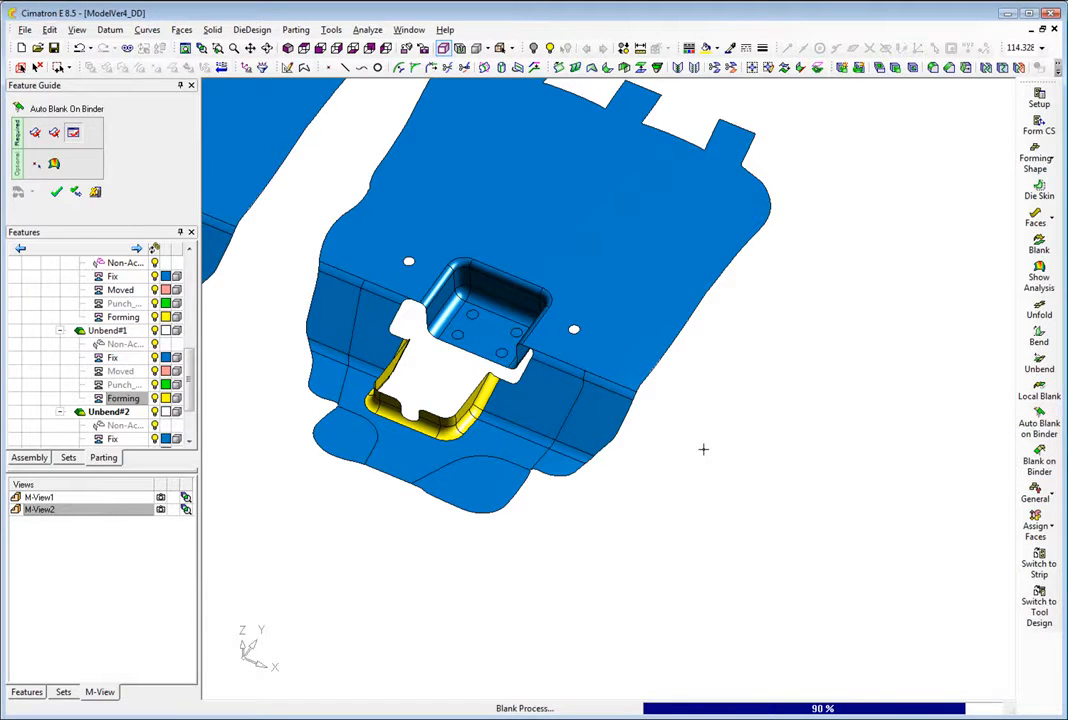
# - Attach the bend strips of Unbend#2 to its Forming set and the sloped and lower faces beyond the first bend to its Moved set
pyautogui.click(161, 449)
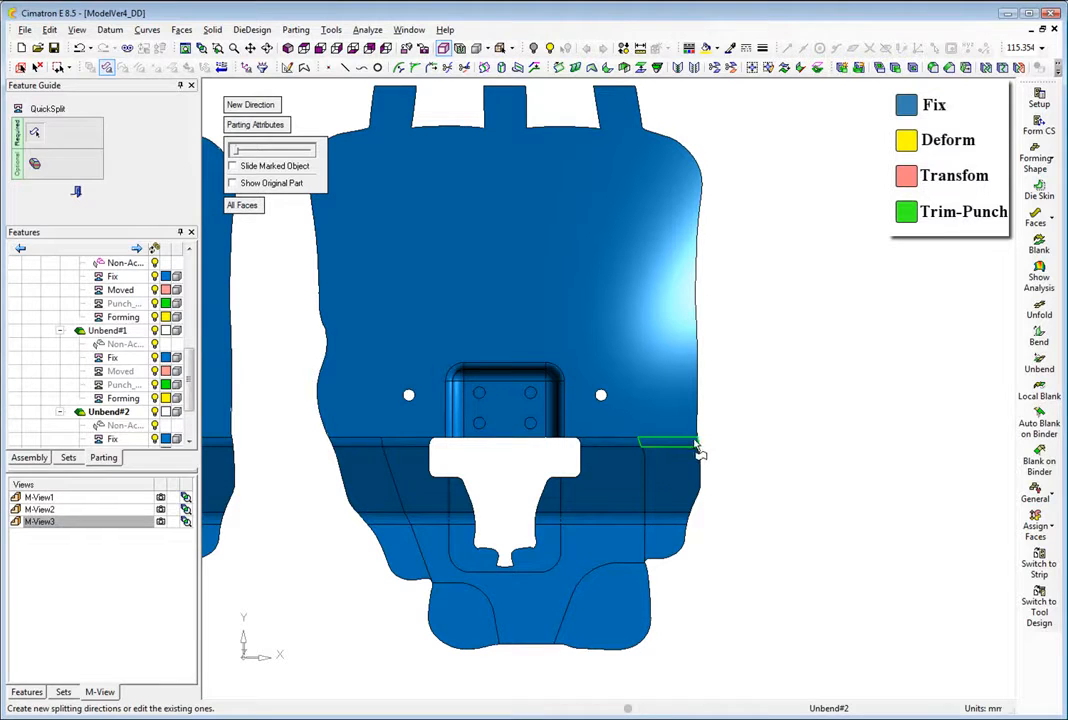
pyautogui.scroll(-2, 120, 380)
pyautogui.rightClick(130, 412)
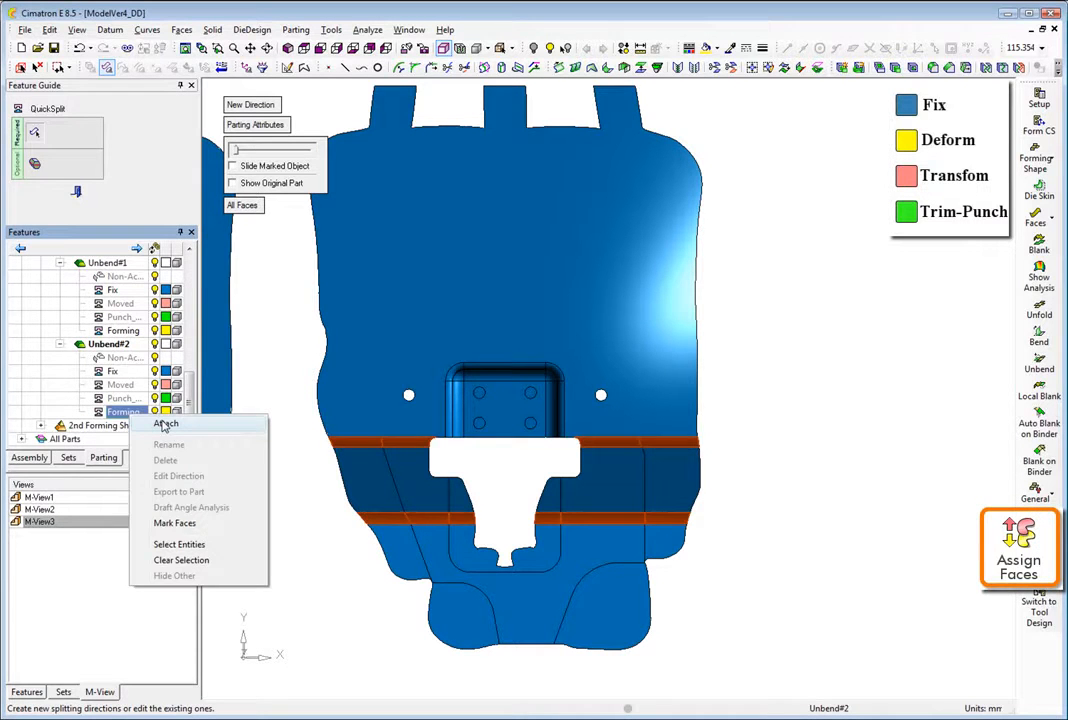
pyautogui.click(165, 424)
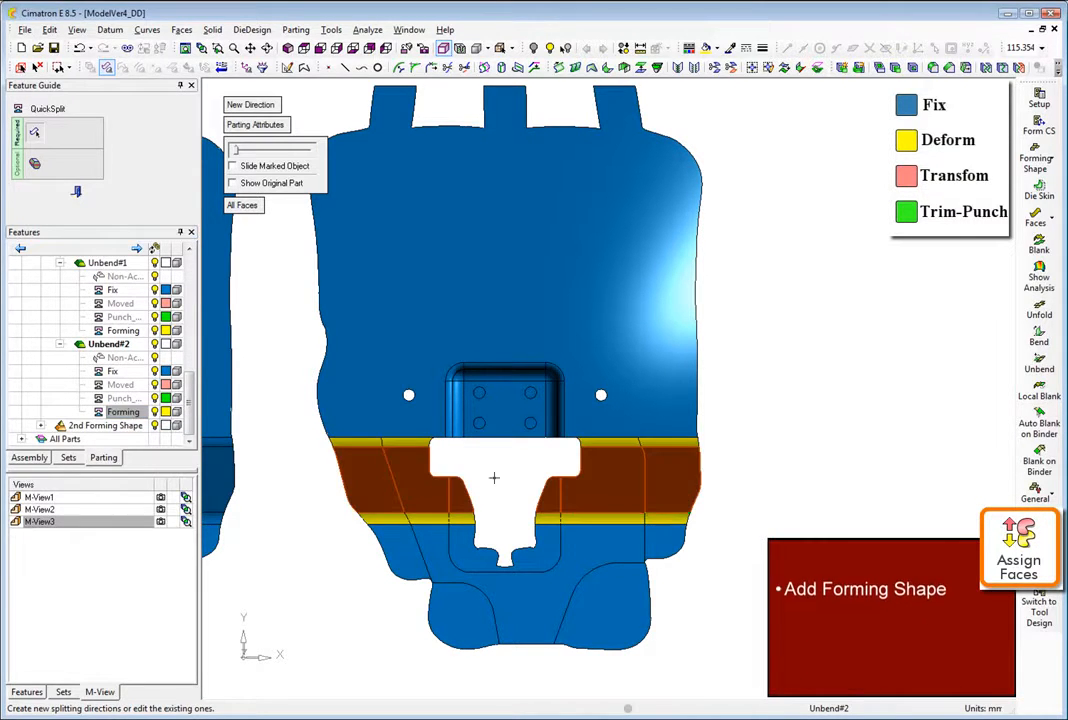
pyautogui.rightClick(125, 384)
pyautogui.click(158, 394)
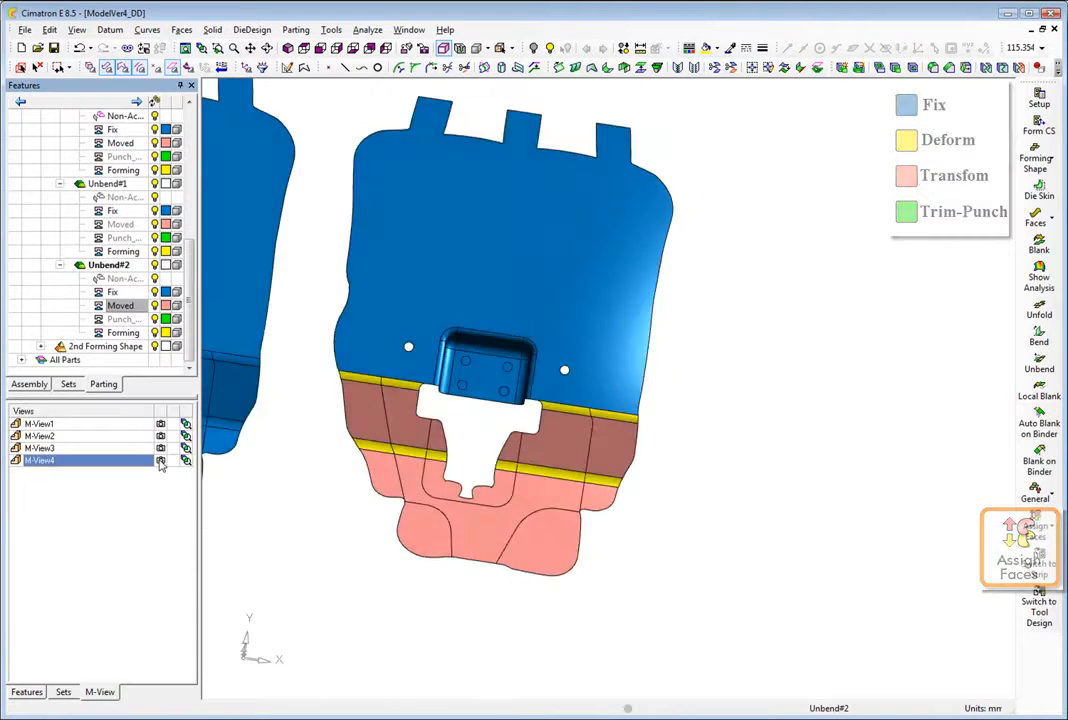
# - Unfold the bent end of Unbend#2 from its large planar face into a new part, with the Create Faces option
pyautogui.click(160, 462)
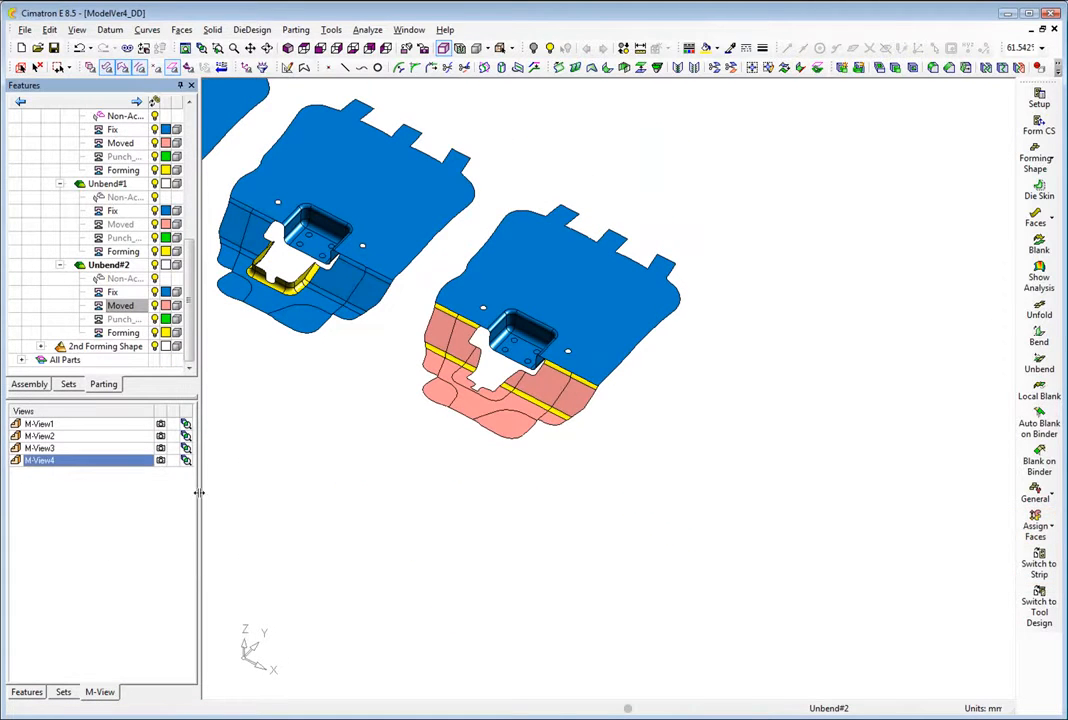
pyautogui.click(1039, 314)
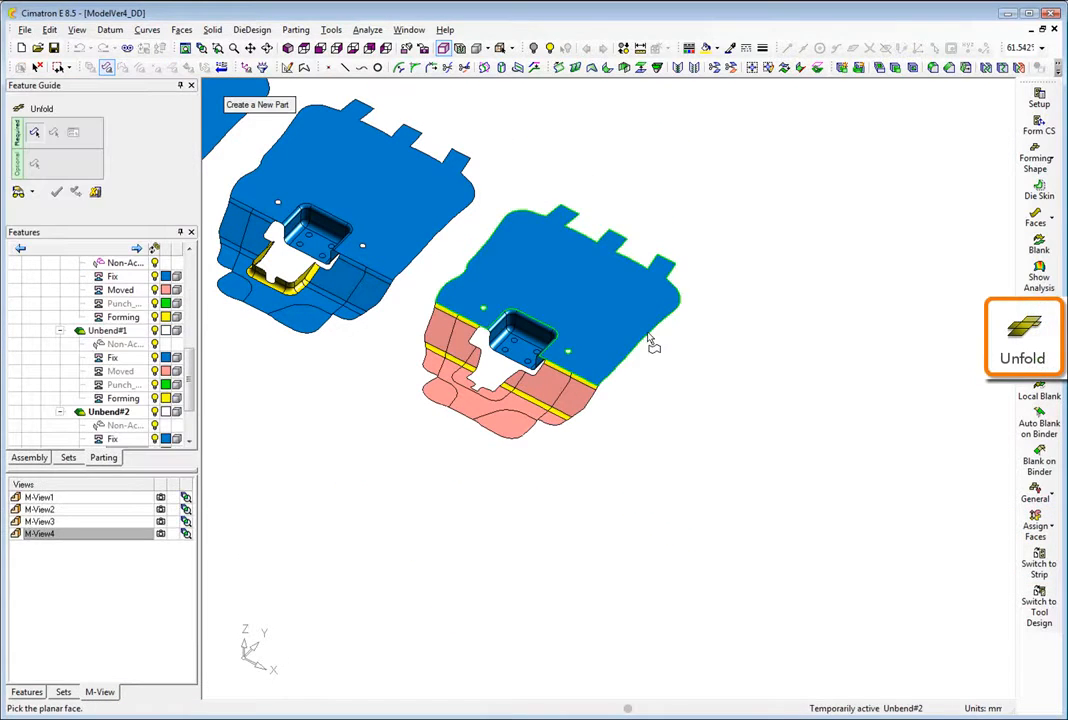
pyautogui.click(652, 343)
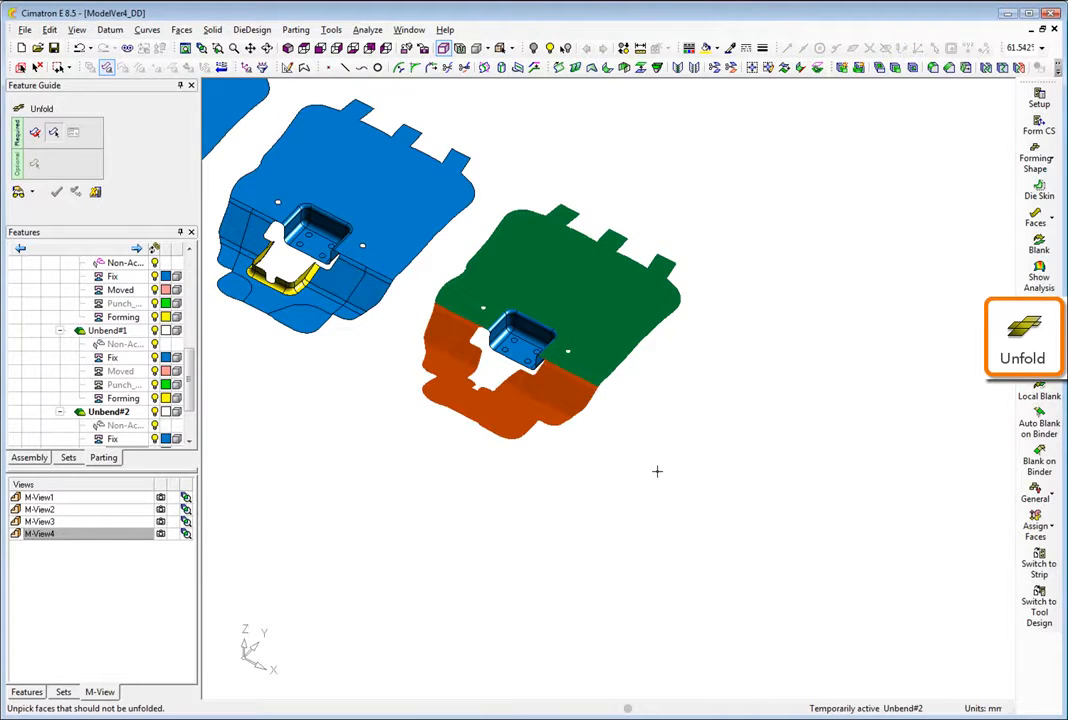
pyautogui.middleClick(657, 471)
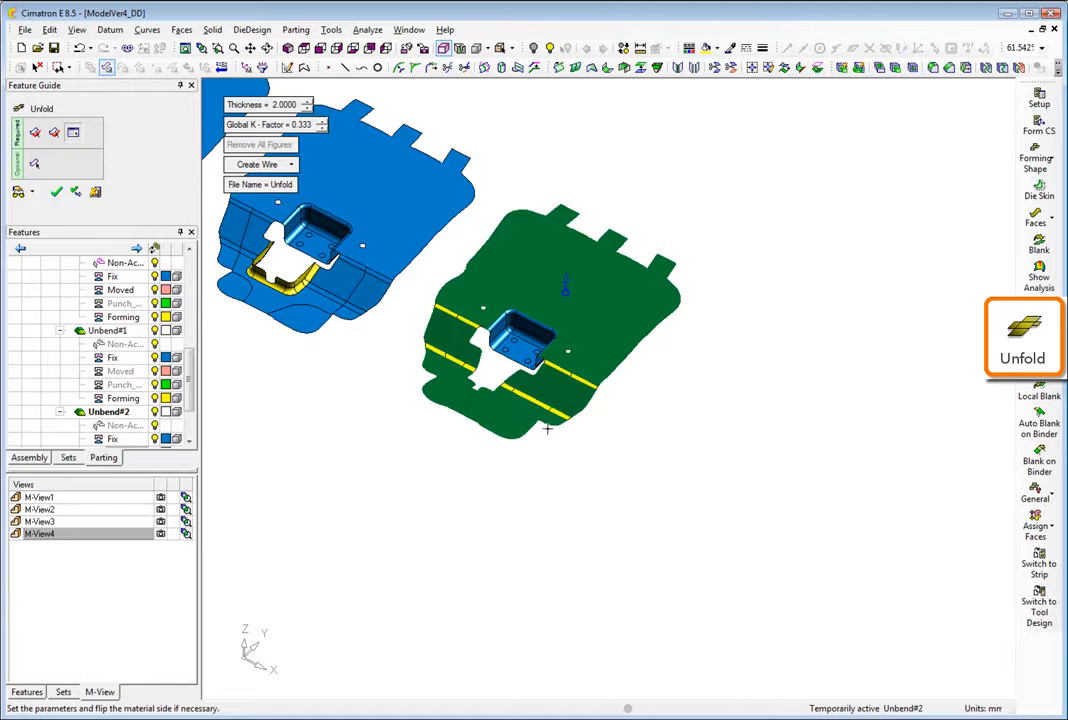
pyautogui.click(290, 165)
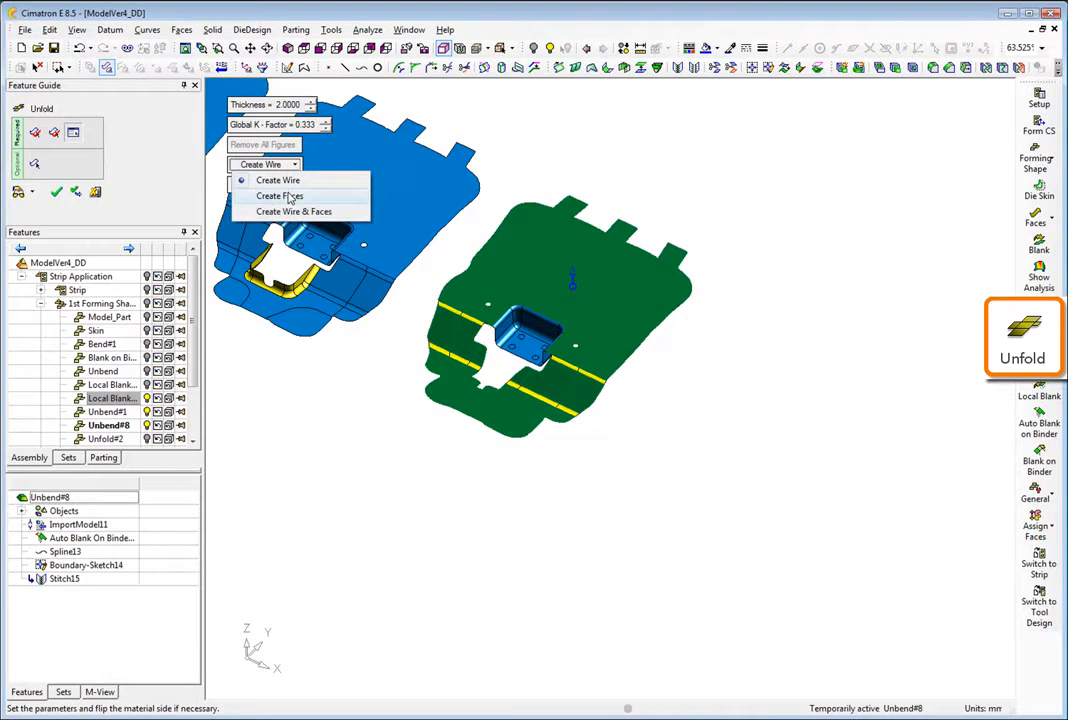
pyautogui.click(288, 197)
pyautogui.middleClick(608, 398)
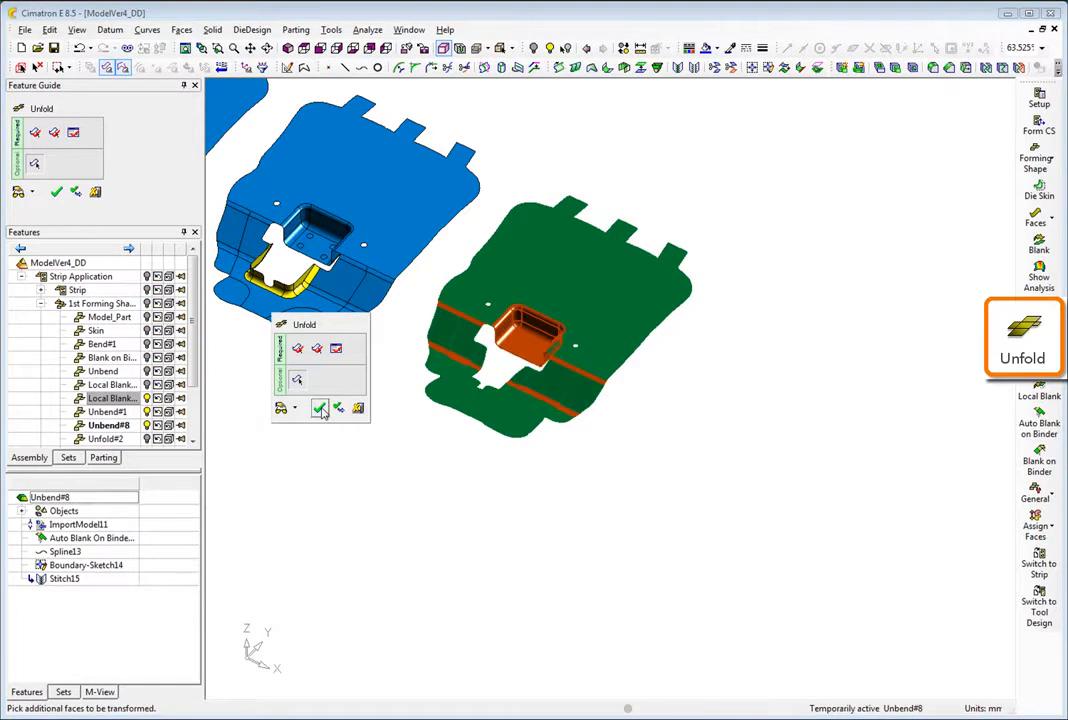
pyautogui.click(321, 409)
# - Assign all faces of the unfolded part's rectangular pocket to its Forming set
pyautogui.click(161, 436)
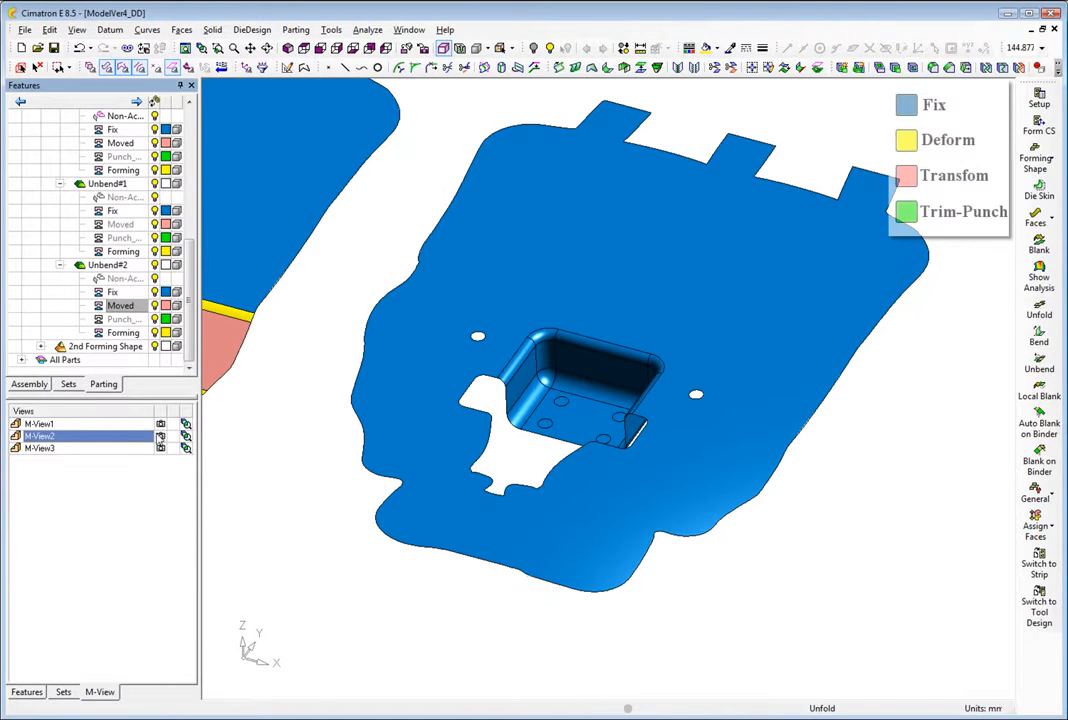
pyautogui.click(1038, 520)
pyautogui.moveTo(556, 360); pyautogui.dragTo(691, 458)
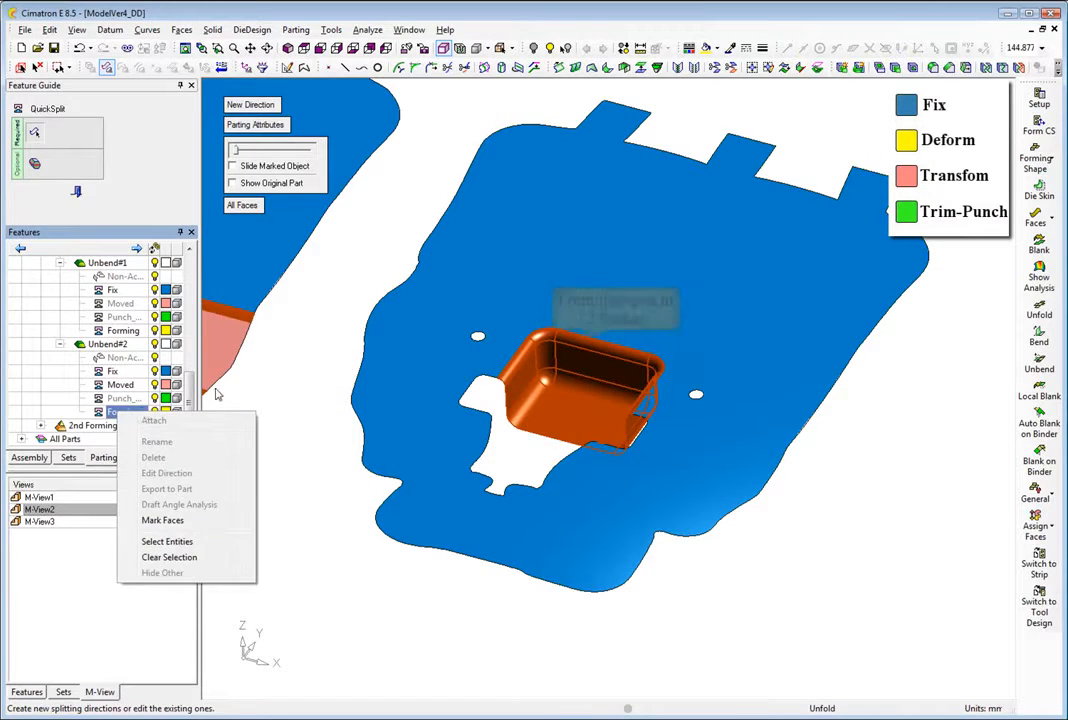
# - Add a Deep Draw forming shape following the unfolded part
pyautogui.click(161, 448)
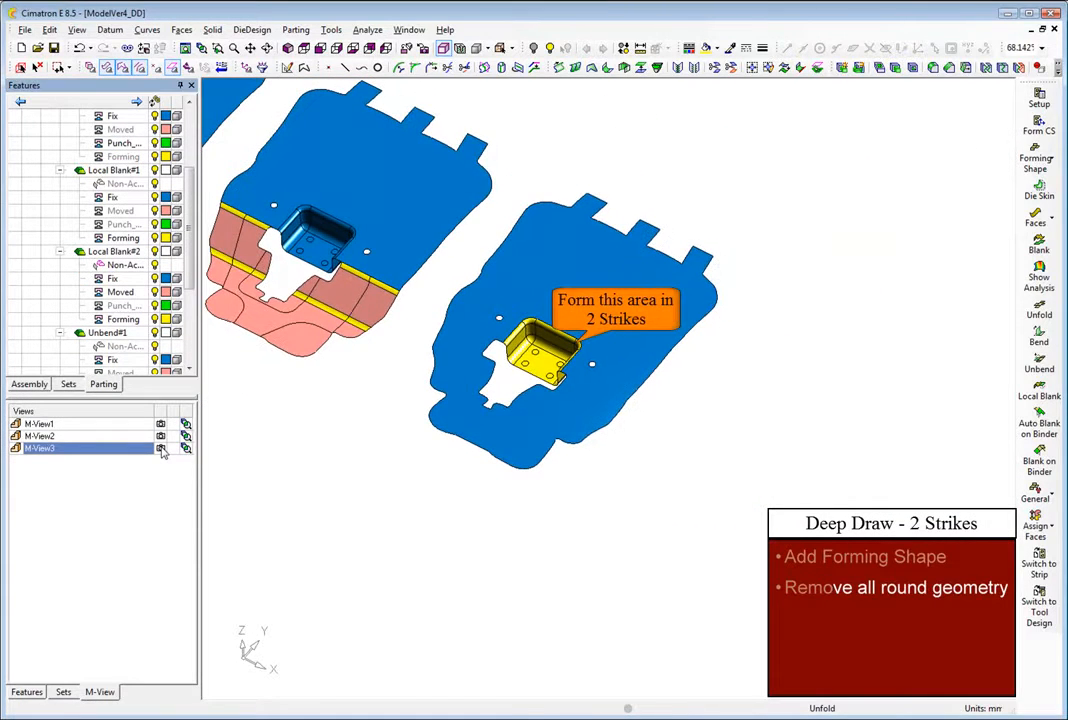
pyautogui.click(1035, 150)
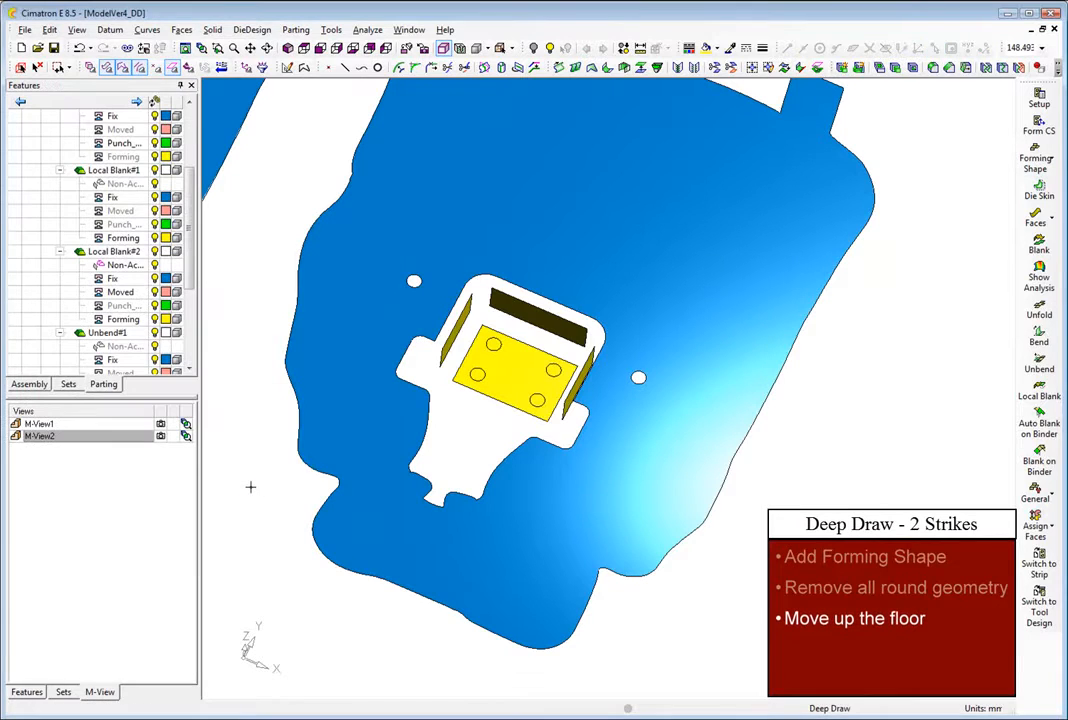
# - Move the pocket's floor face with its four holes upward along Z using a linear XYZ Delta move
pyautogui.click(48, 30)
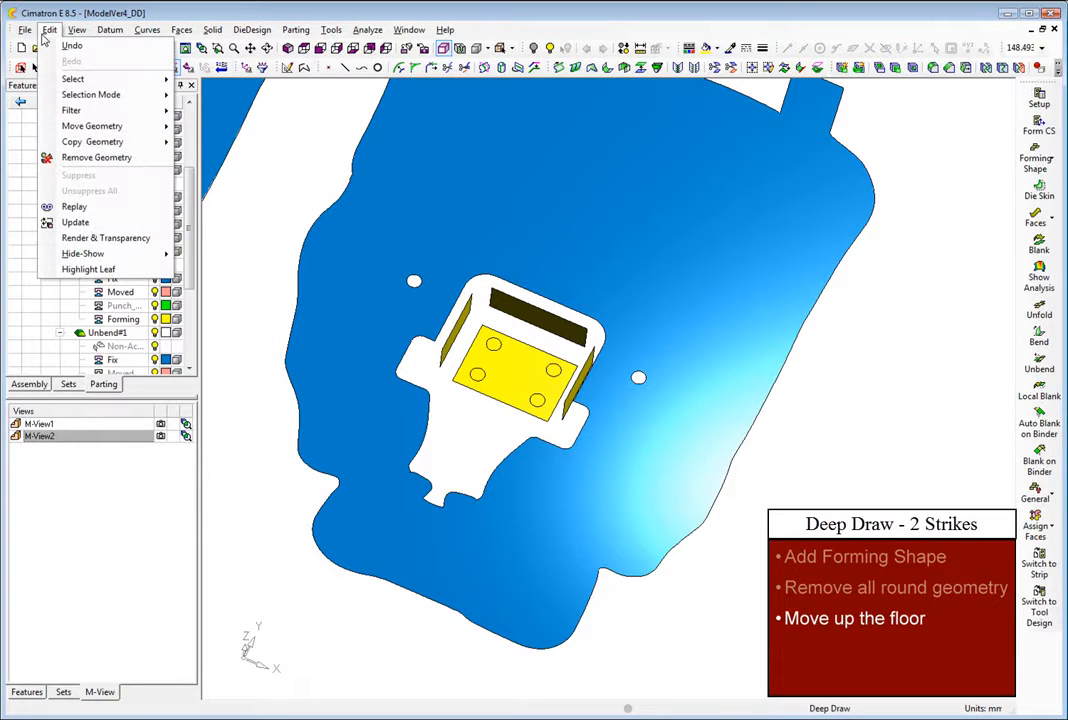
pyautogui.moveTo(86, 126)
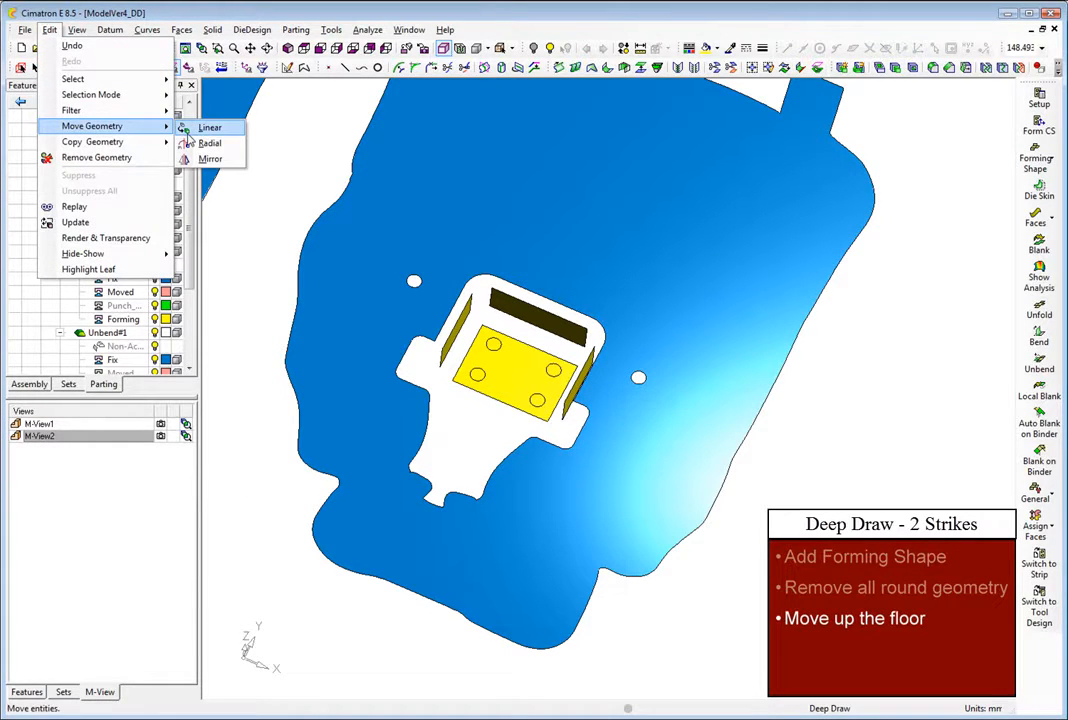
pyautogui.click(196, 126)
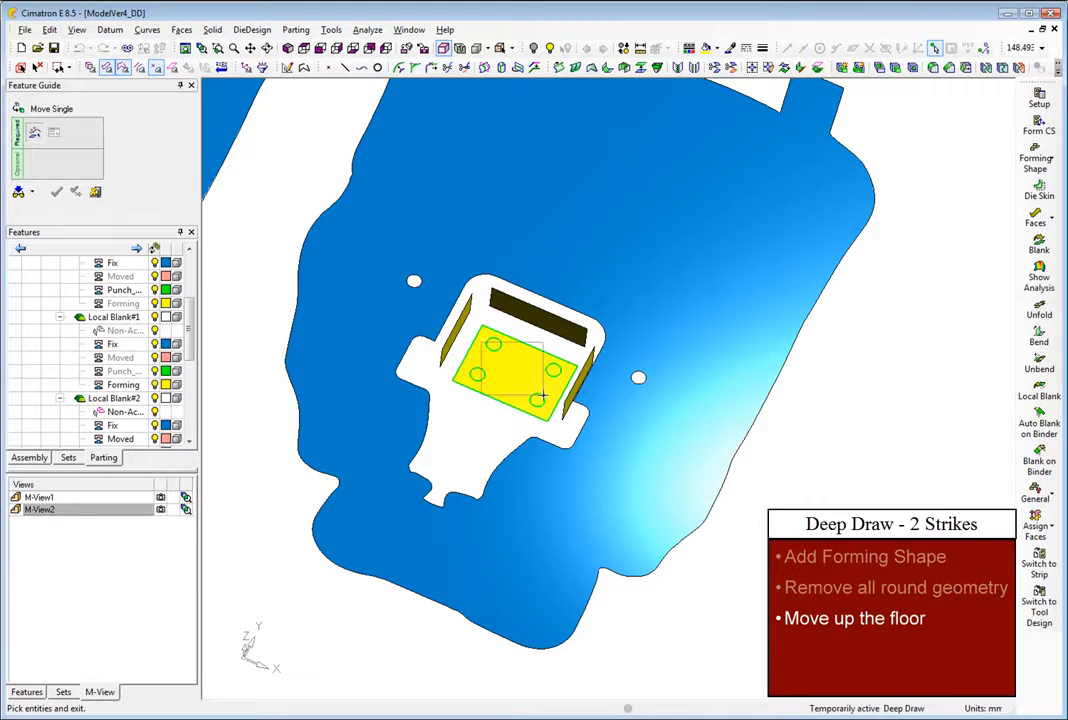
pyautogui.click(549, 397)
pyautogui.middleClick(507, 399)
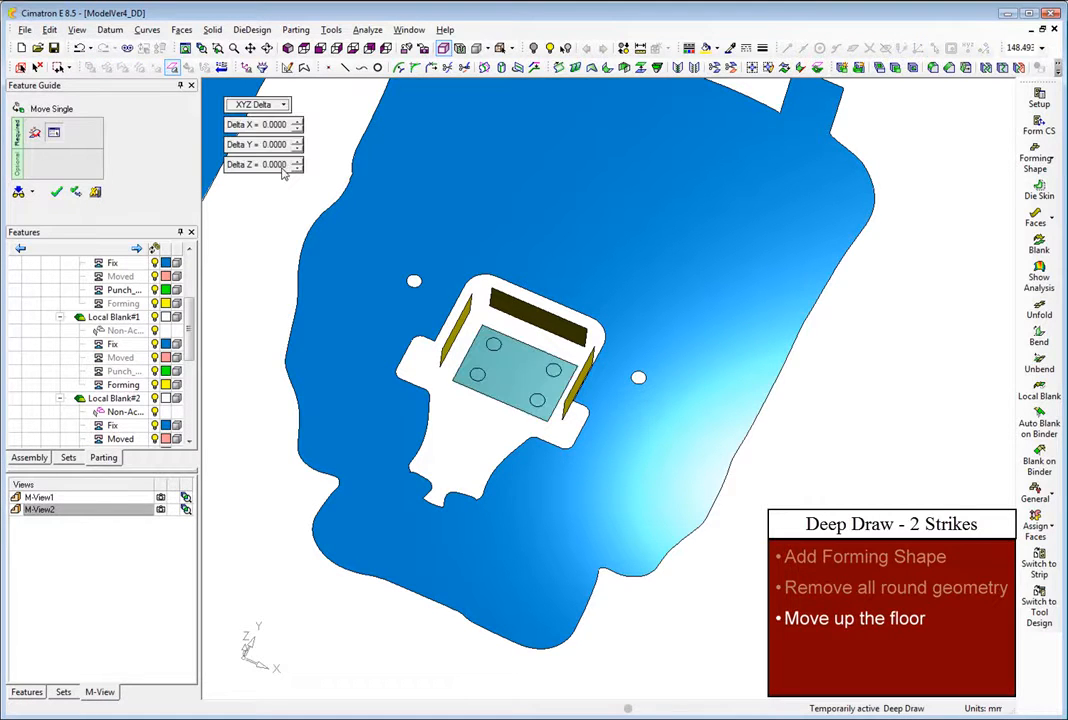
pyautogui.click(278, 166)
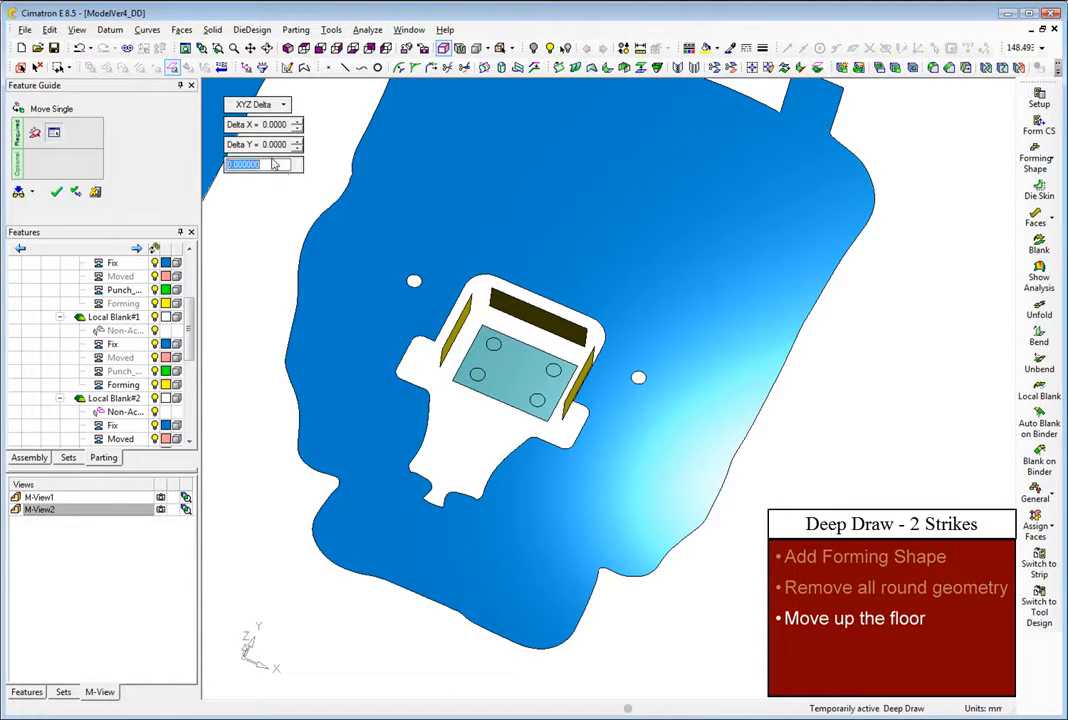
pyautogui.press('Return')
pyautogui.middleClick(255, 242)
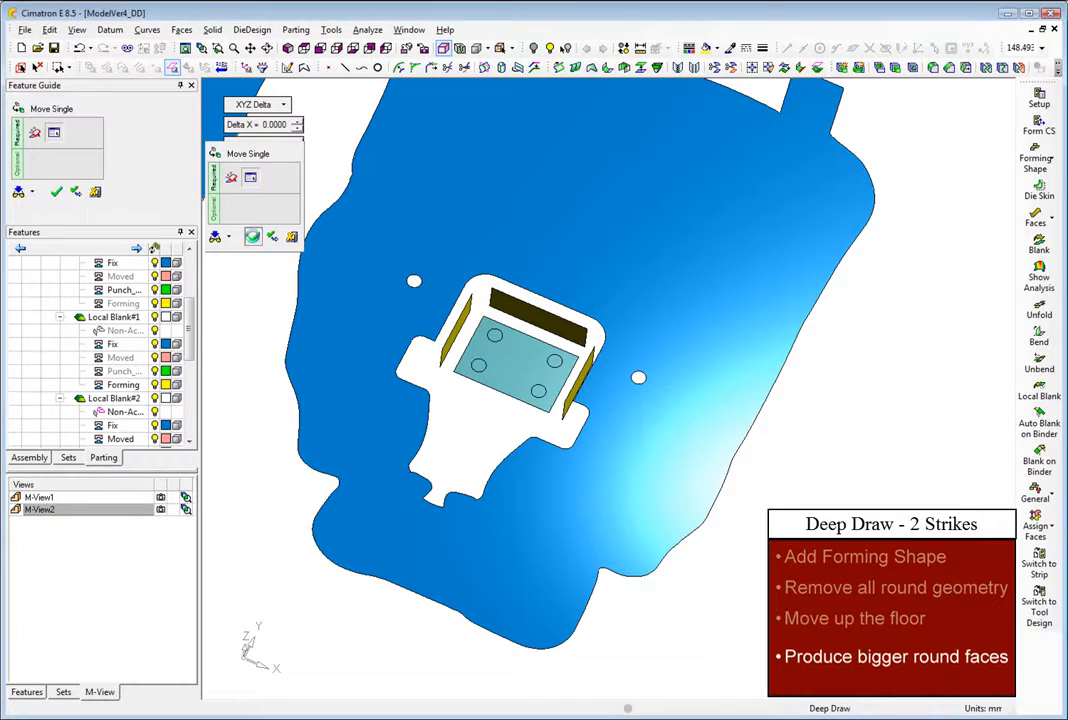
pyautogui.click(254, 238)
# - Fillet the corner between the pocket's first side wall and its back wall with a trimmed 7.5 mm radius
pyautogui.click(181, 30)
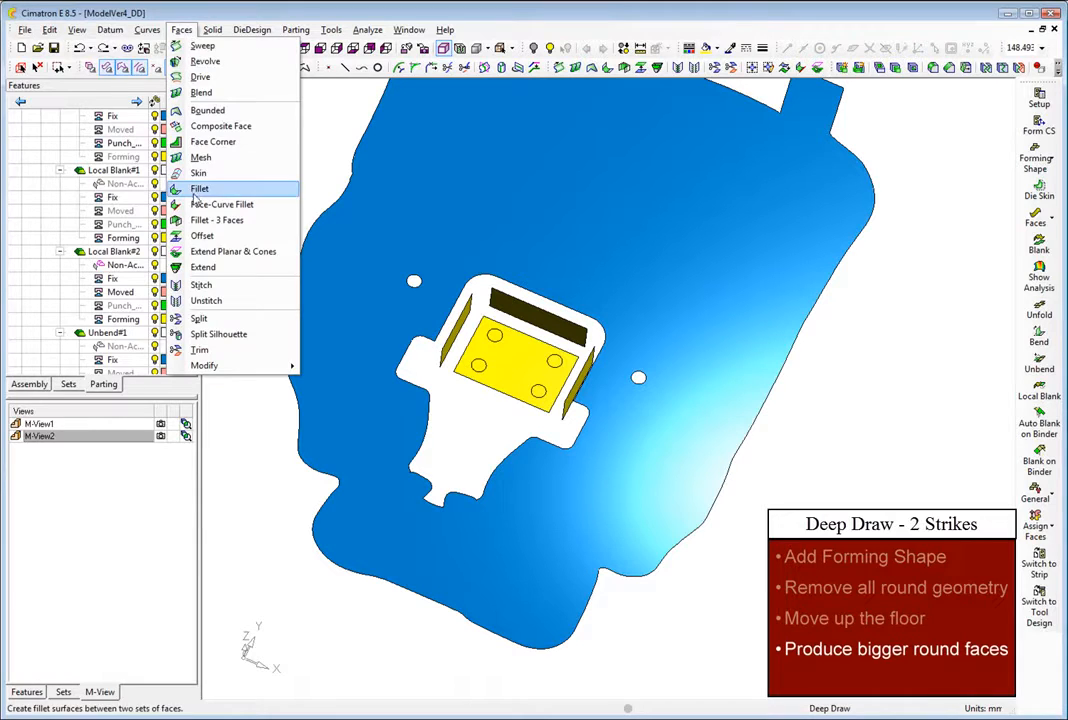
pyautogui.click(200, 188)
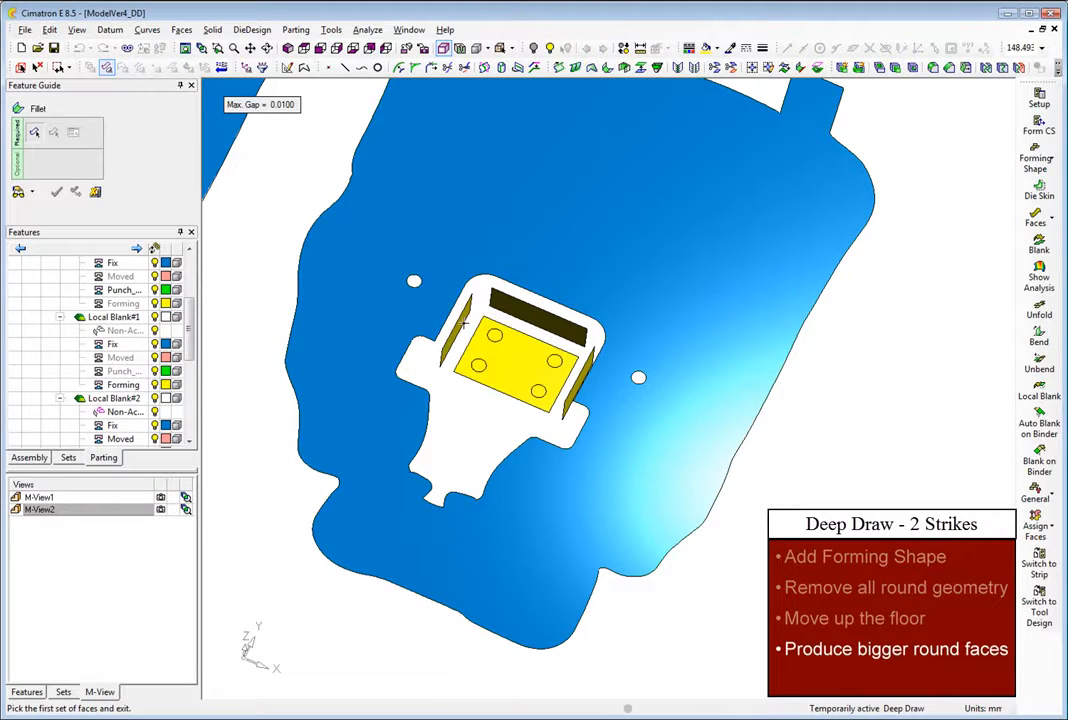
pyautogui.click(467, 335)
pyautogui.middleClick(467, 335)
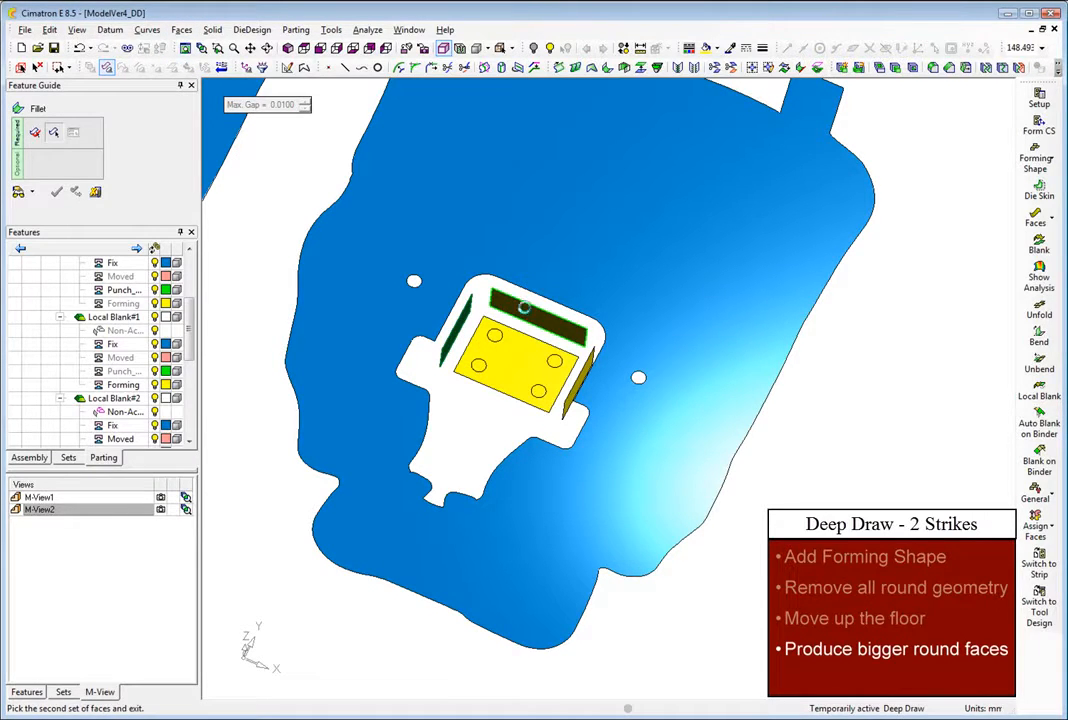
pyautogui.click(528, 316)
pyautogui.middleClick(526, 312)
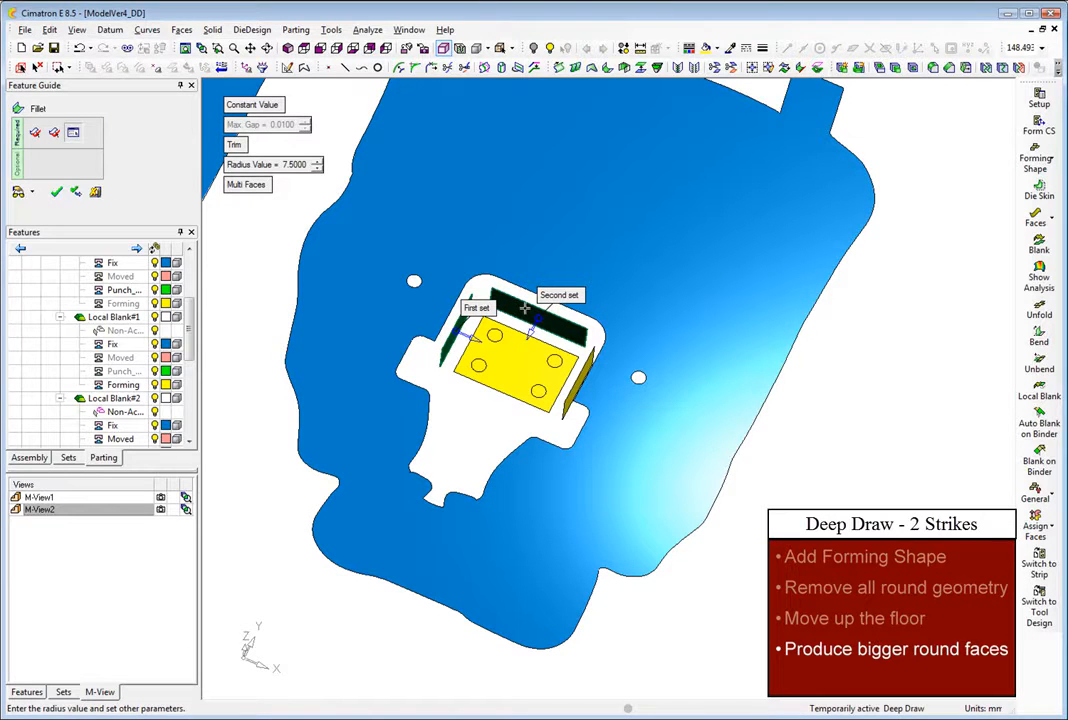
pyautogui.rightClick(525, 311)
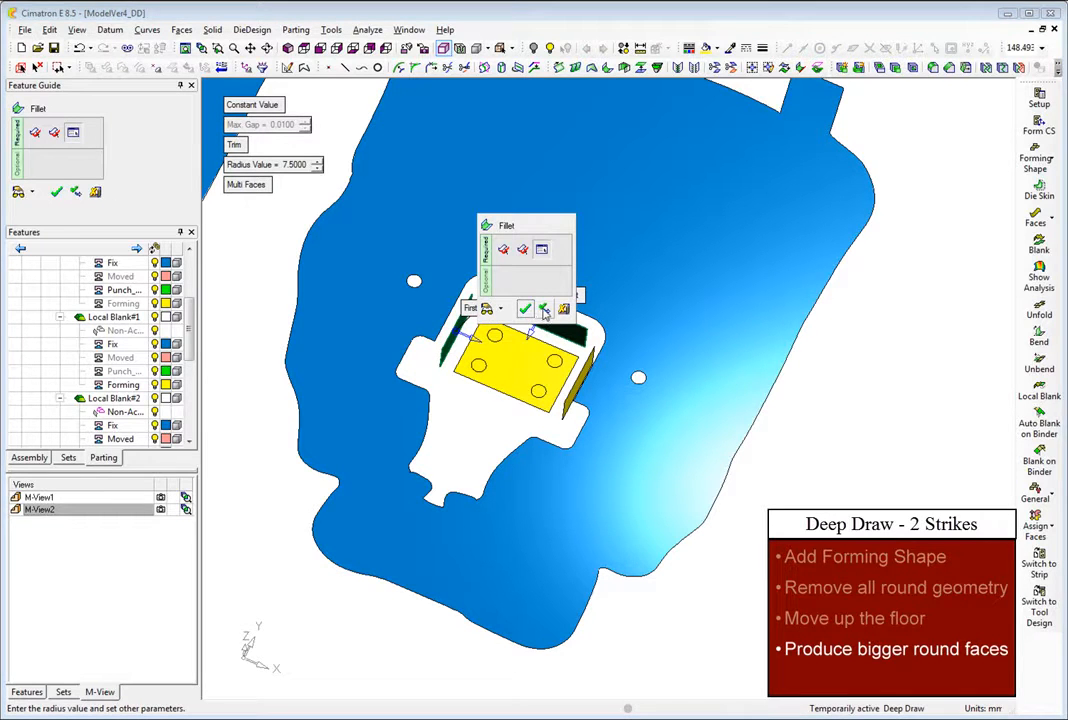
pyautogui.click(543, 310)
# - Fillet the corner between the pocket's back wall and the opposite side wall with a 7.5 mm radius
pyautogui.click(540, 328)
pyautogui.middleClick(540, 328)
pyautogui.click(589, 388)
pyautogui.middleClick(589, 388)
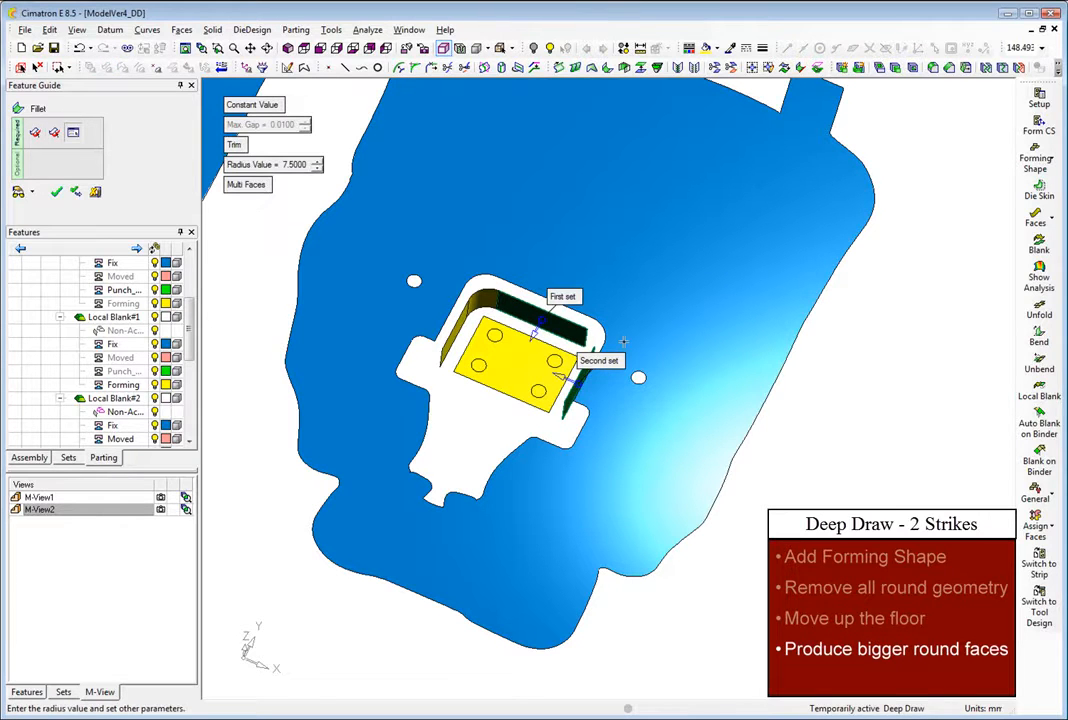
pyautogui.rightClick(626, 338)
pyautogui.click(643, 334)
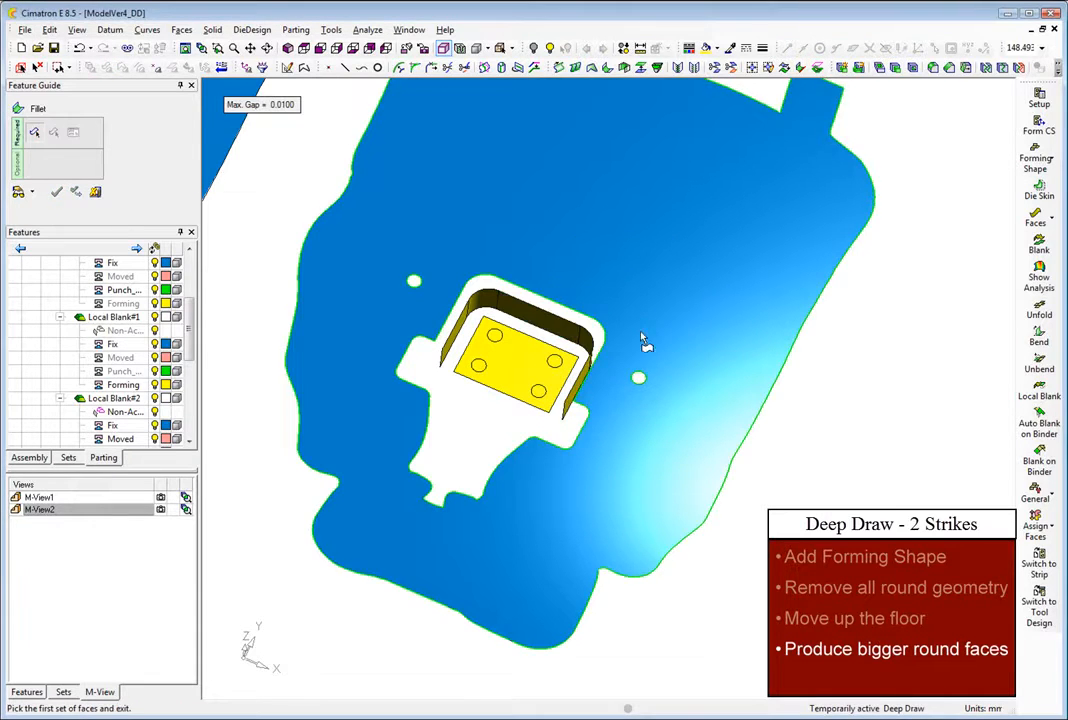
# - Fillet the lower edge between the pocket's walls, including the rounded corners, and its floor
pyautogui.click(540, 322)
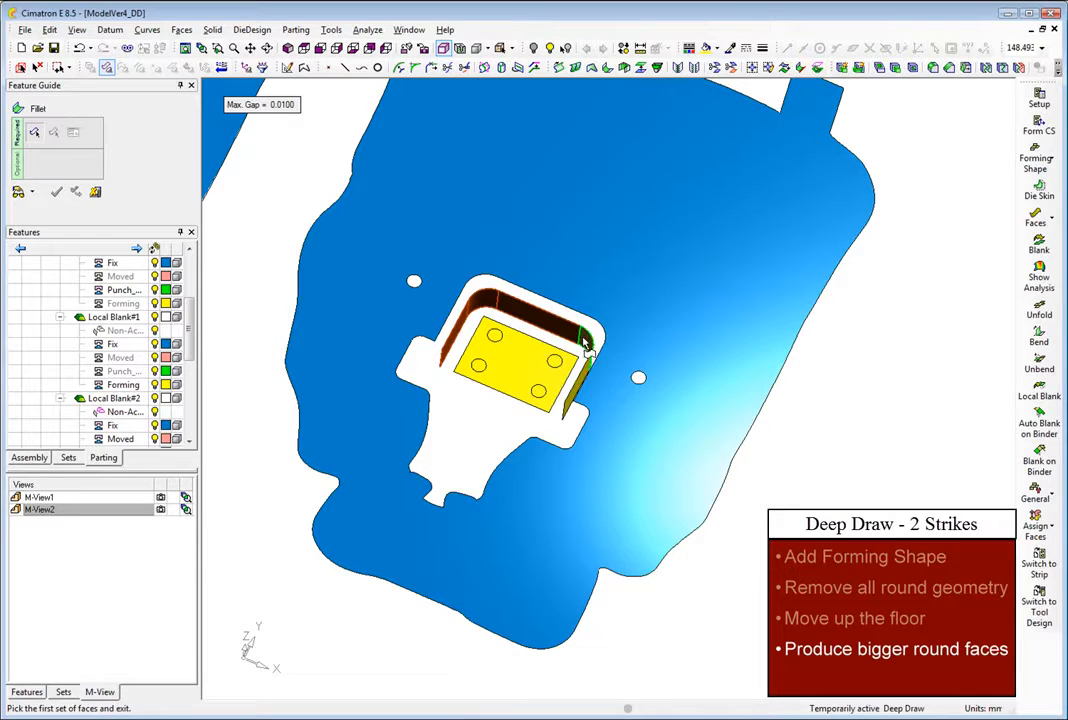
pyautogui.middleClick(522, 403)
pyautogui.middleClick(478, 423)
pyautogui.rightClick(268, 252)
pyautogui.click(283, 251)
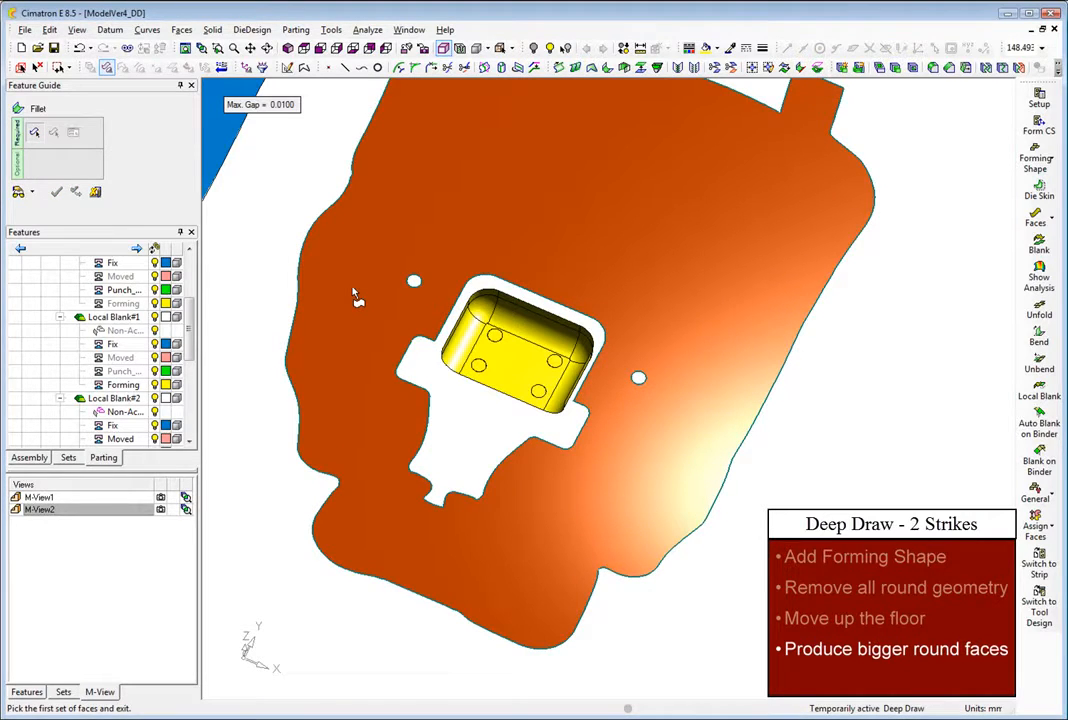
# - Fillet the rim between the surrounding blank face and the pocket's three walls and two corner faces with a trimmed 7 mm radius
pyautogui.click(355, 297)
pyautogui.click(461, 323)
pyautogui.click(481, 299)
pyautogui.click(531, 310)
pyautogui.click(587, 341)
pyautogui.click(580, 383)
pyautogui.middleClick(582, 386)
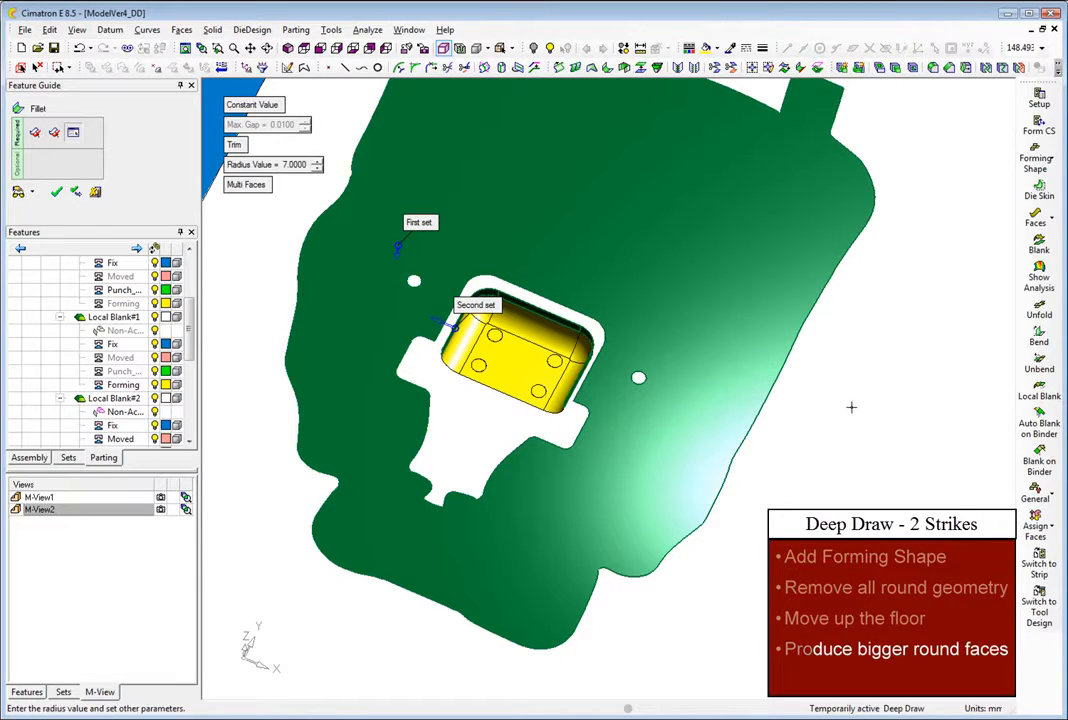
pyautogui.rightClick(851, 407)
pyautogui.click(851, 408)
# - Create a blank of the deep-draw shape as a new part, fixing the two hole edges and the carrier tab edges in X & Y
pyautogui.click(160, 448)
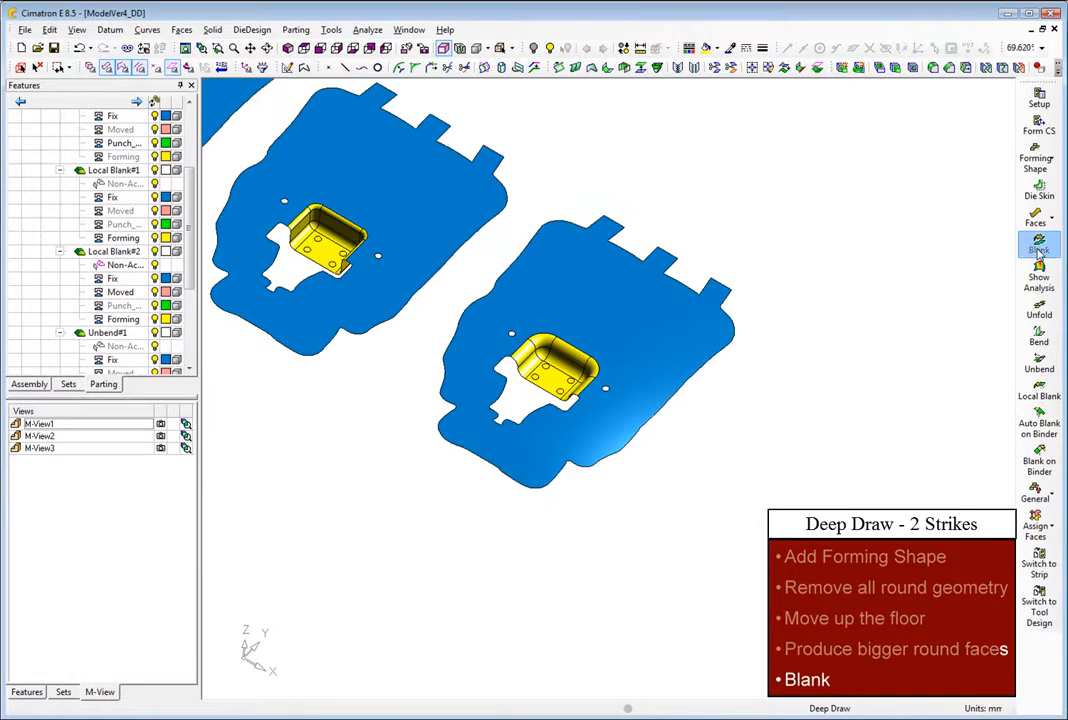
pyautogui.click(1039, 247)
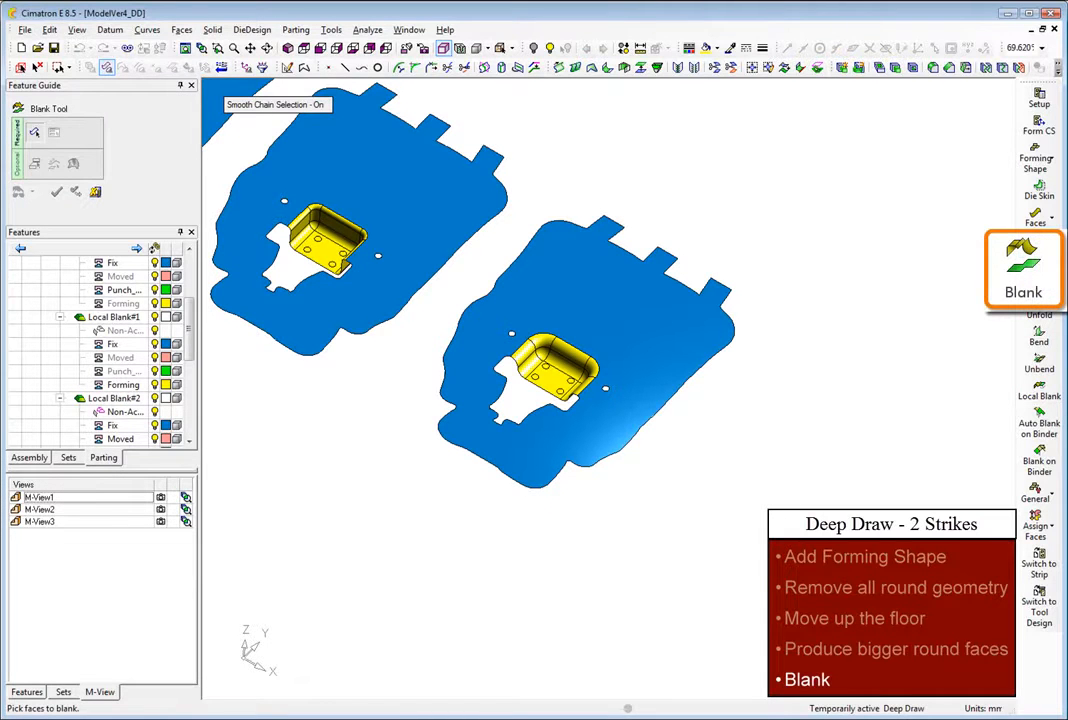
pyautogui.click(627, 372)
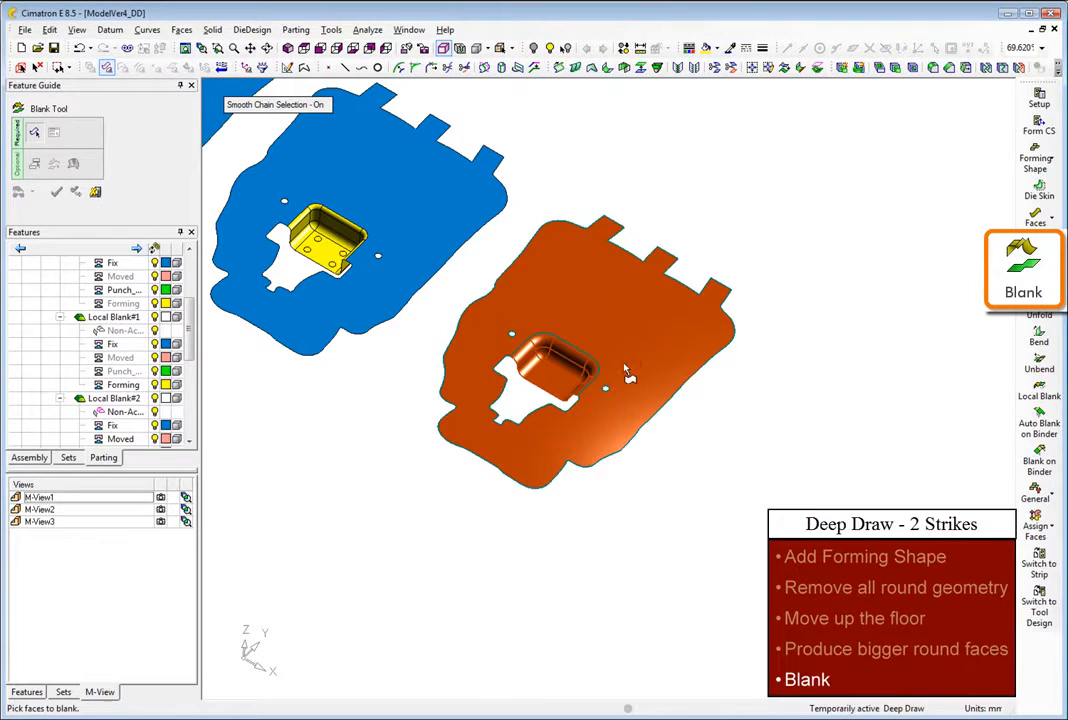
pyautogui.middleClick(747, 439)
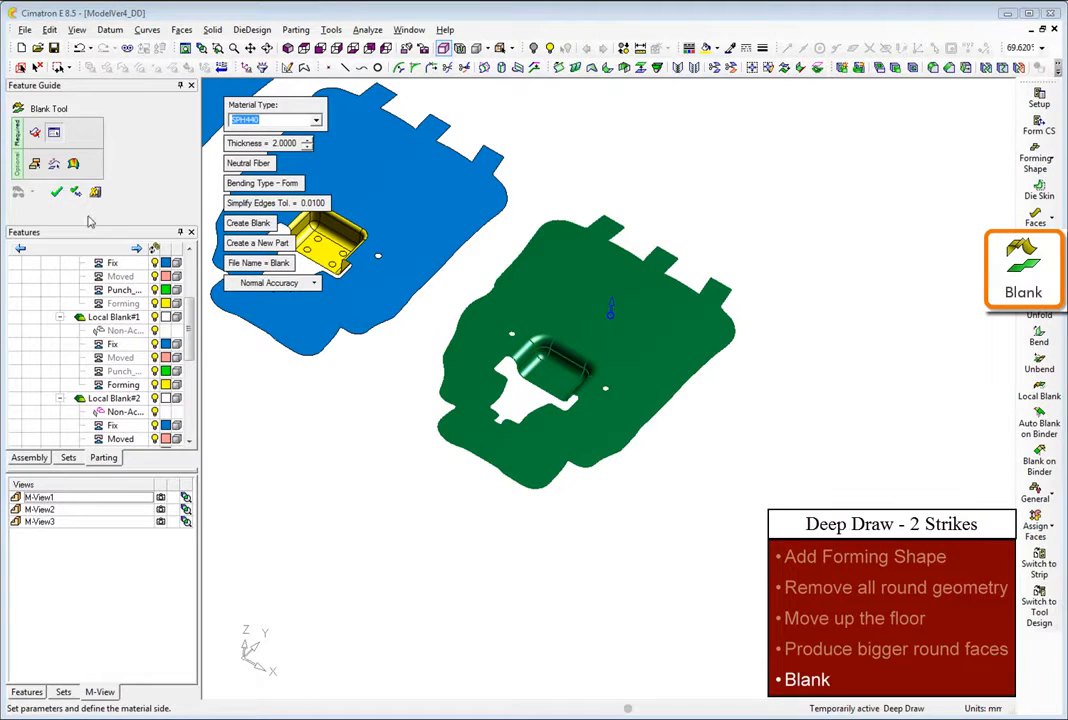
pyautogui.click(35, 166)
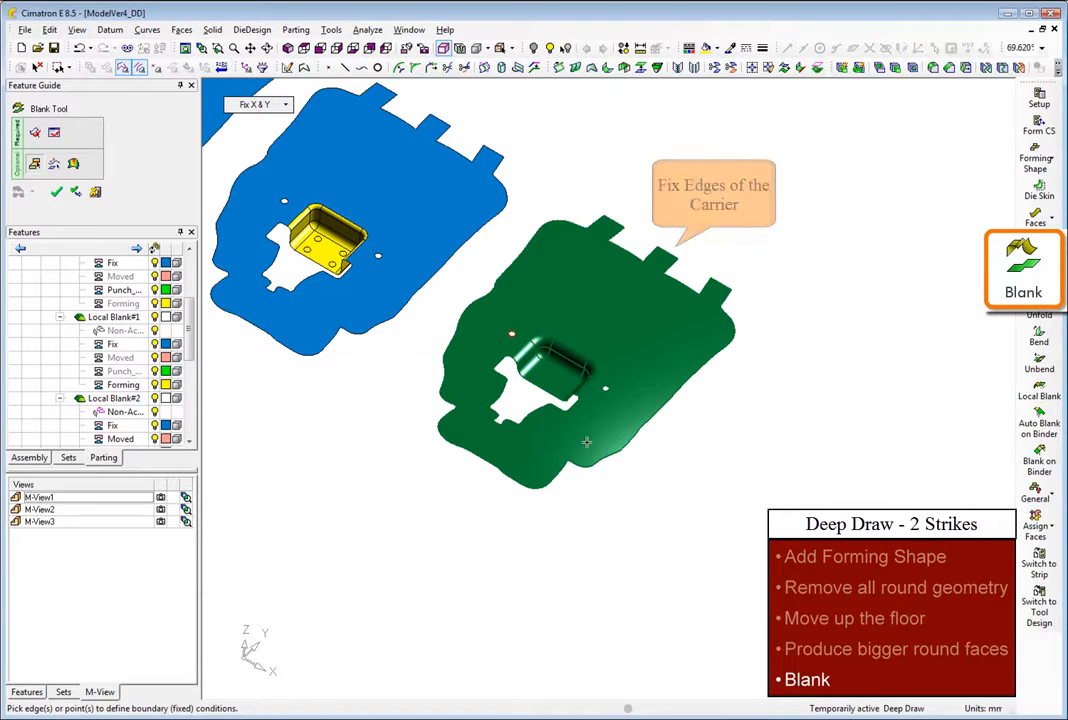
pyautogui.click(511, 335)
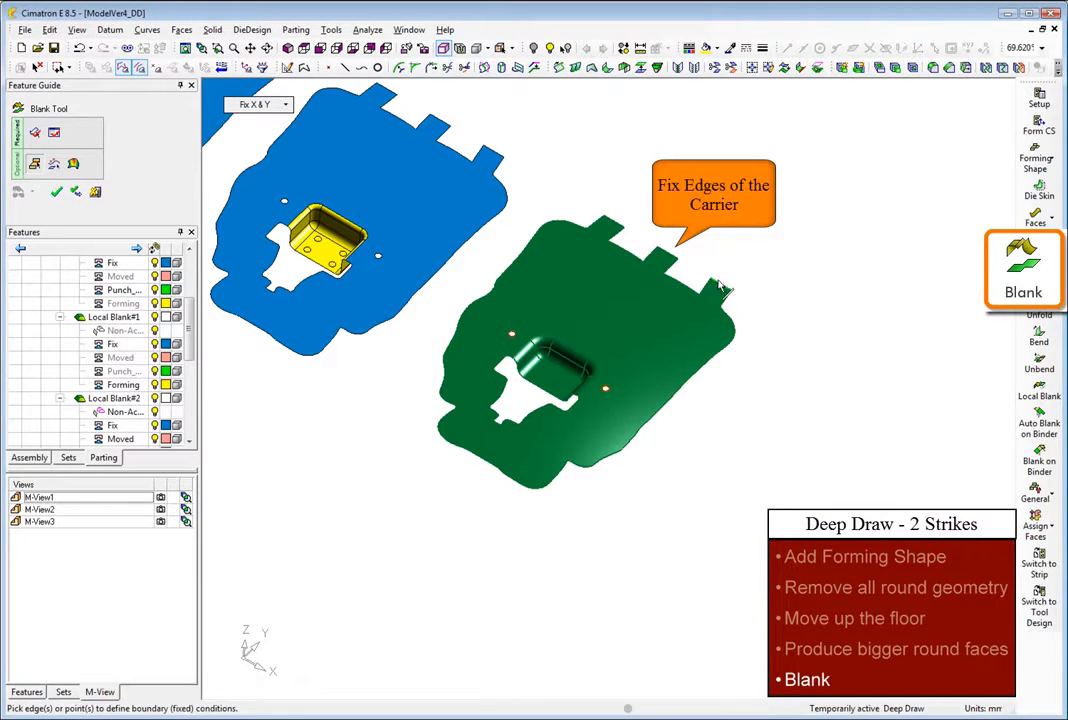
pyautogui.click(612, 218)
pyautogui.middleClick(766, 230)
pyautogui.click(766, 231)
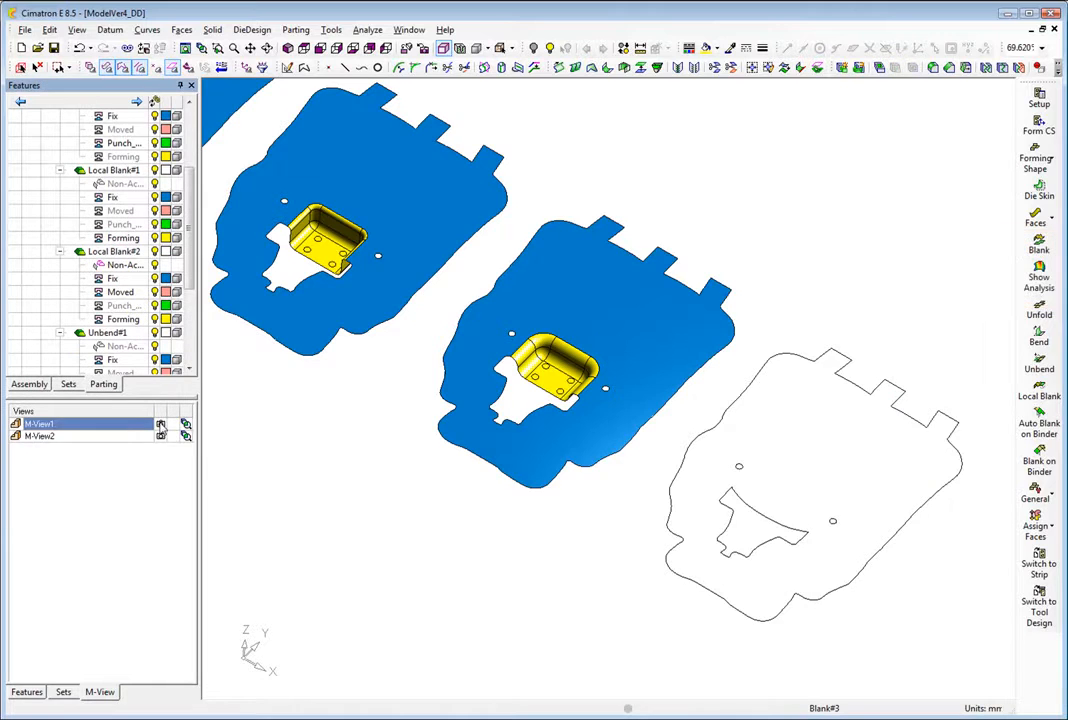
# - Choose the Unbend part, third in the strip row, as the mm source for a new forming shape
pyautogui.click(160, 437)
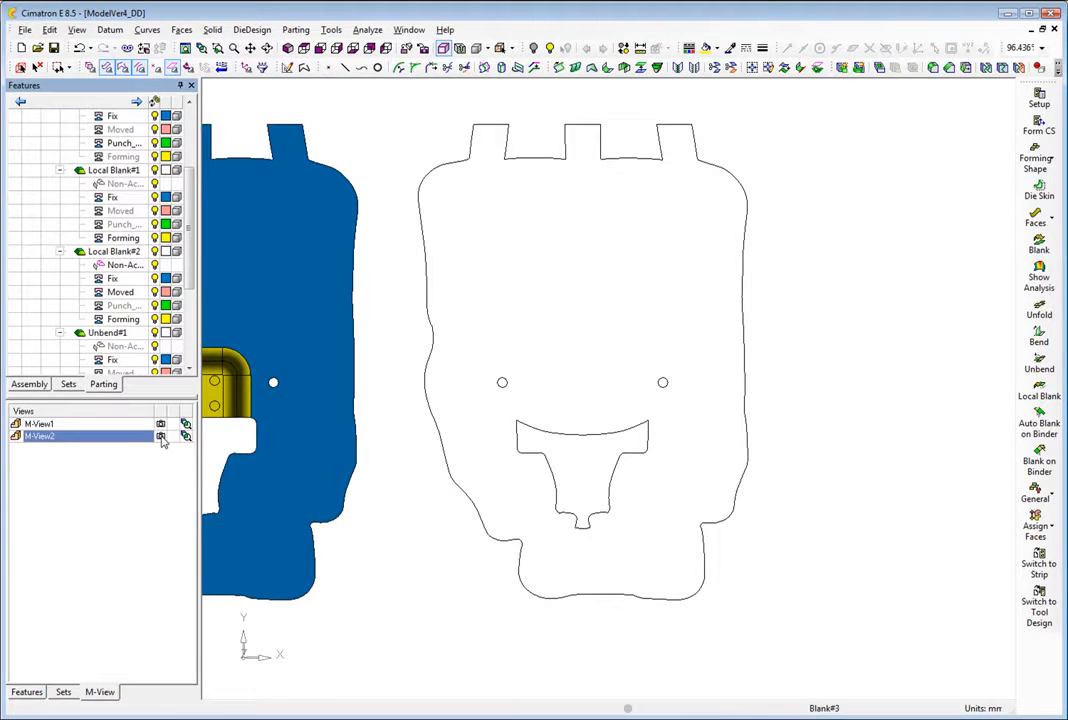
pyautogui.click(184, 47)
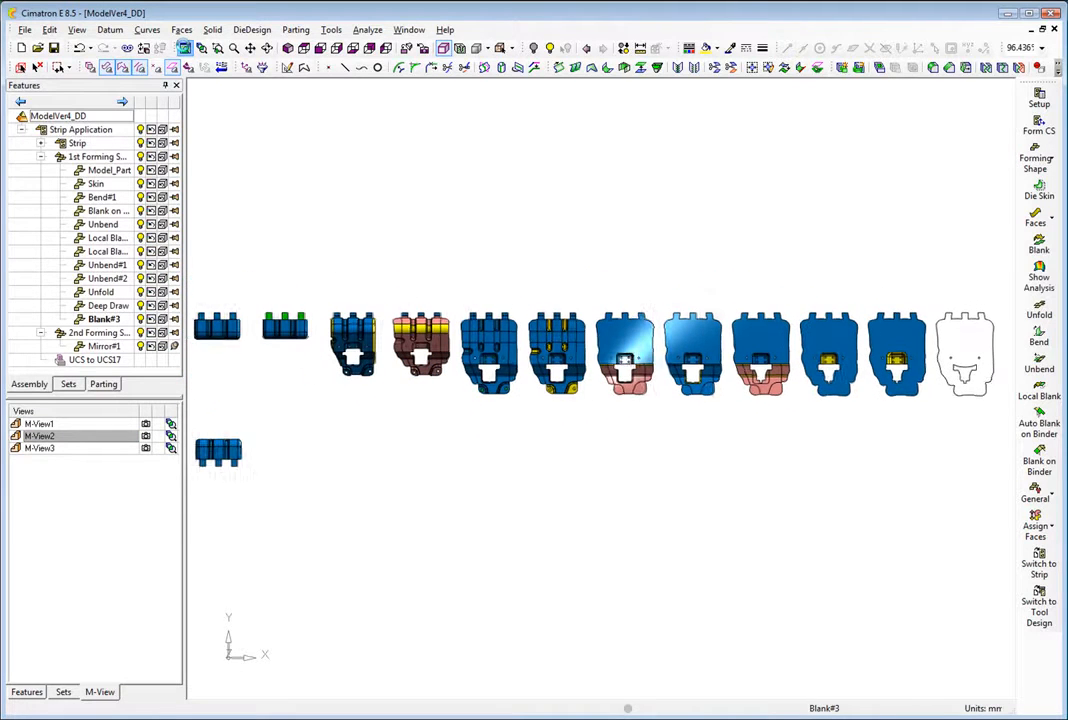
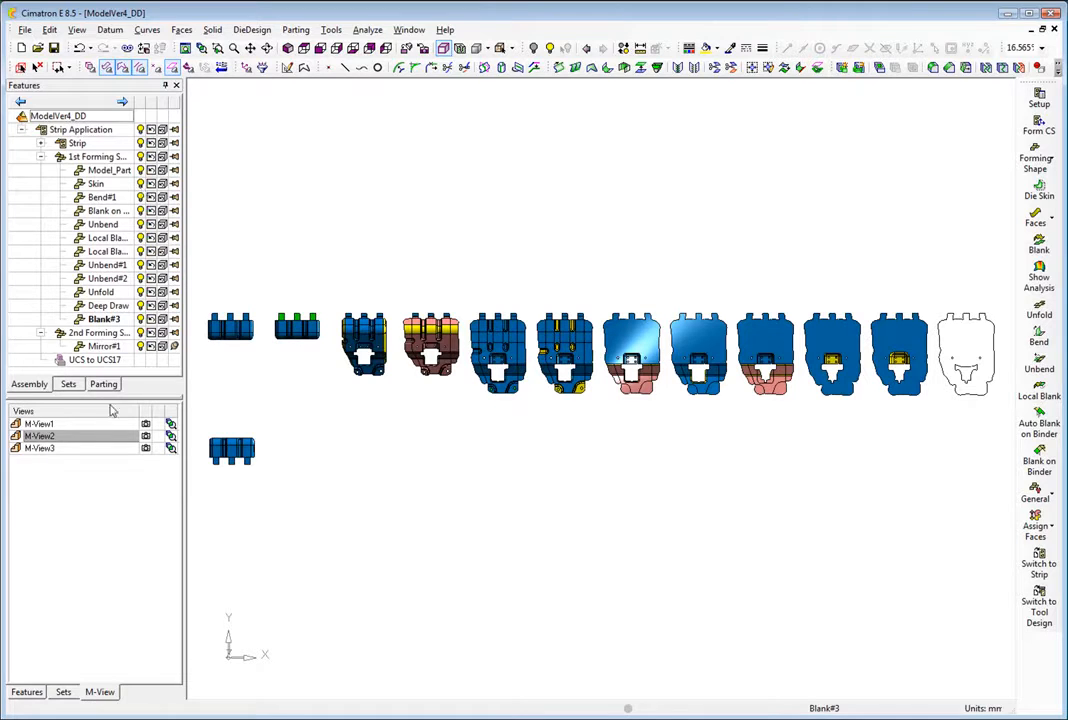
pyautogui.click(146, 449)
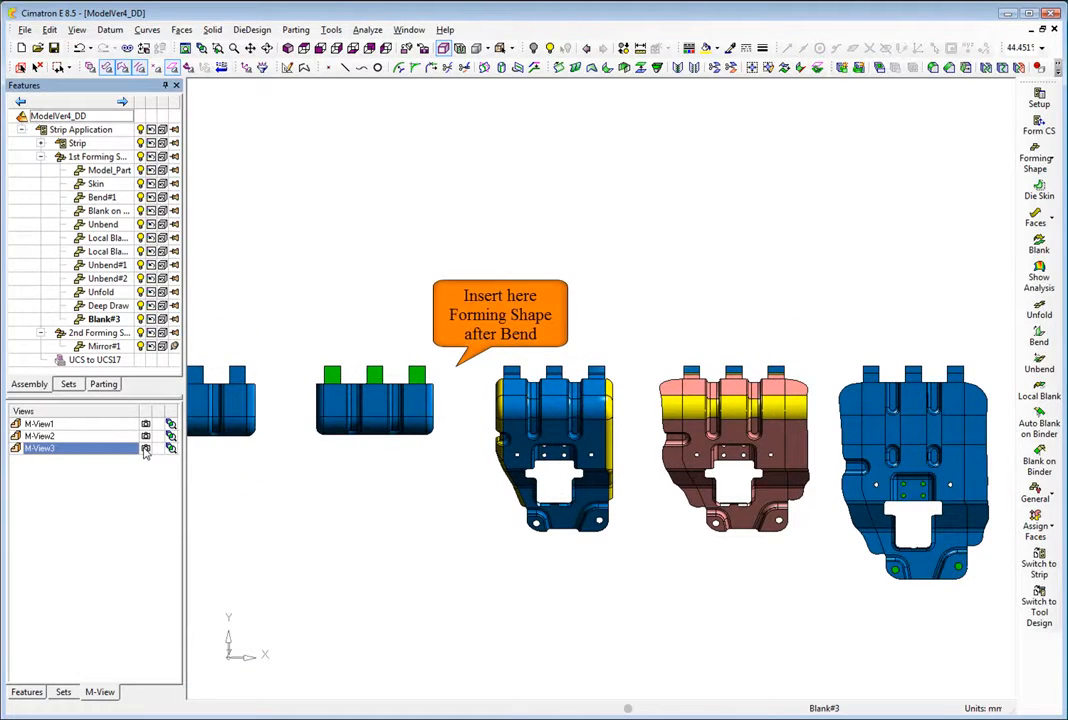
pyautogui.click(186, 50)
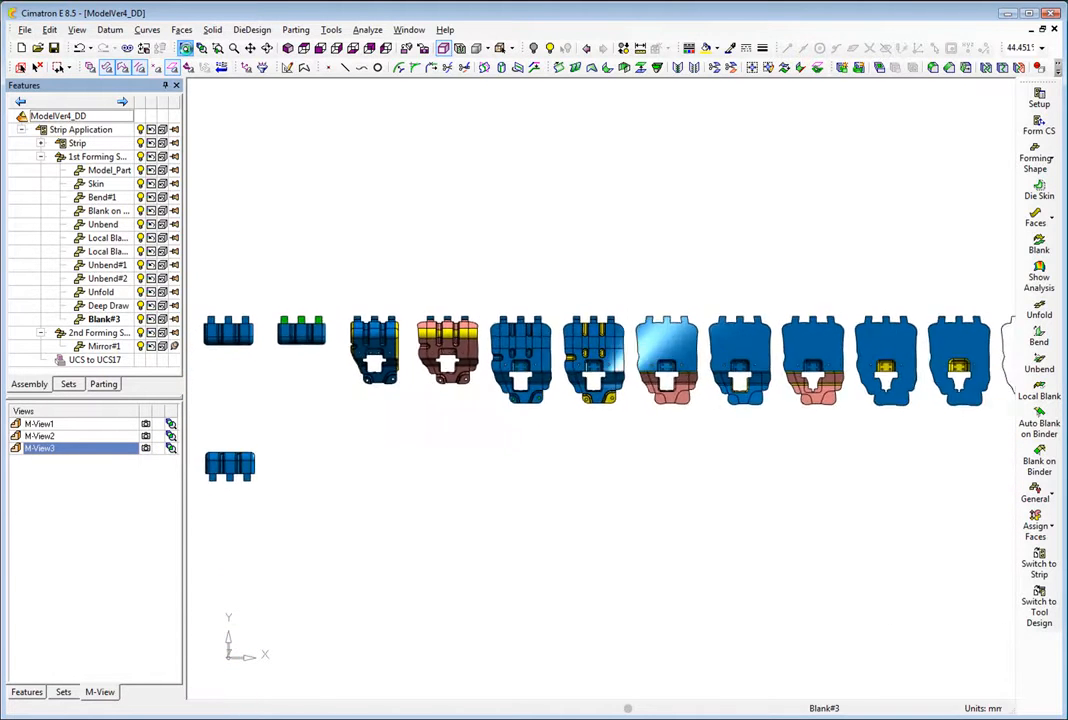
pyautogui.click(1027, 169)
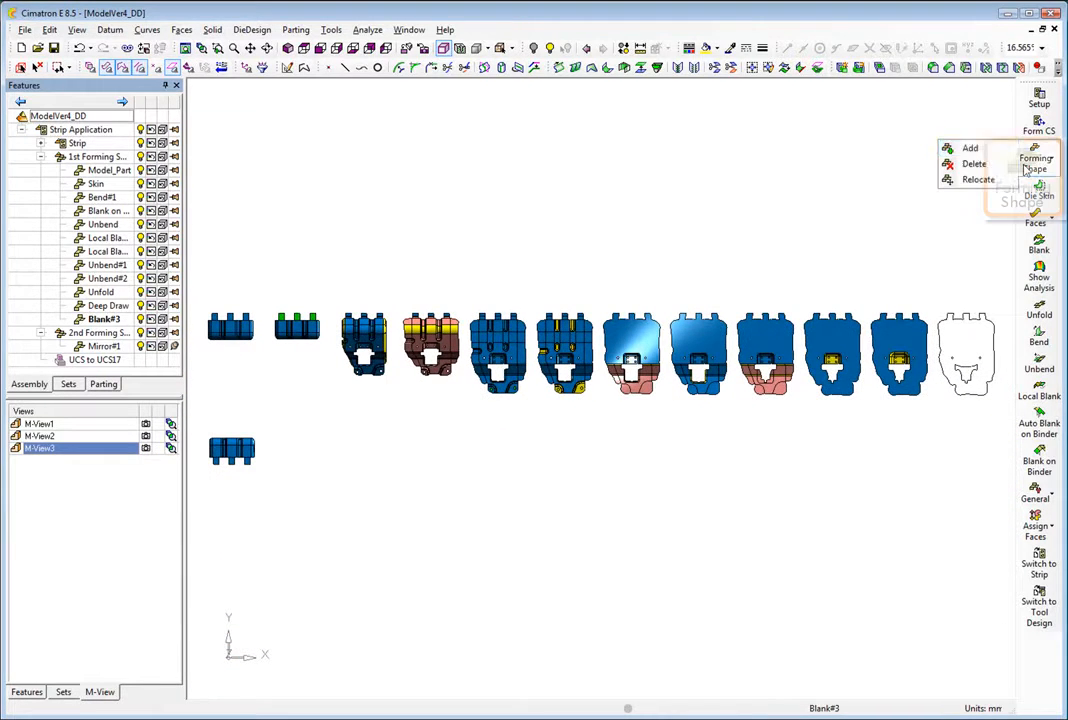
pyautogui.click(974, 152)
pyautogui.click(364, 345)
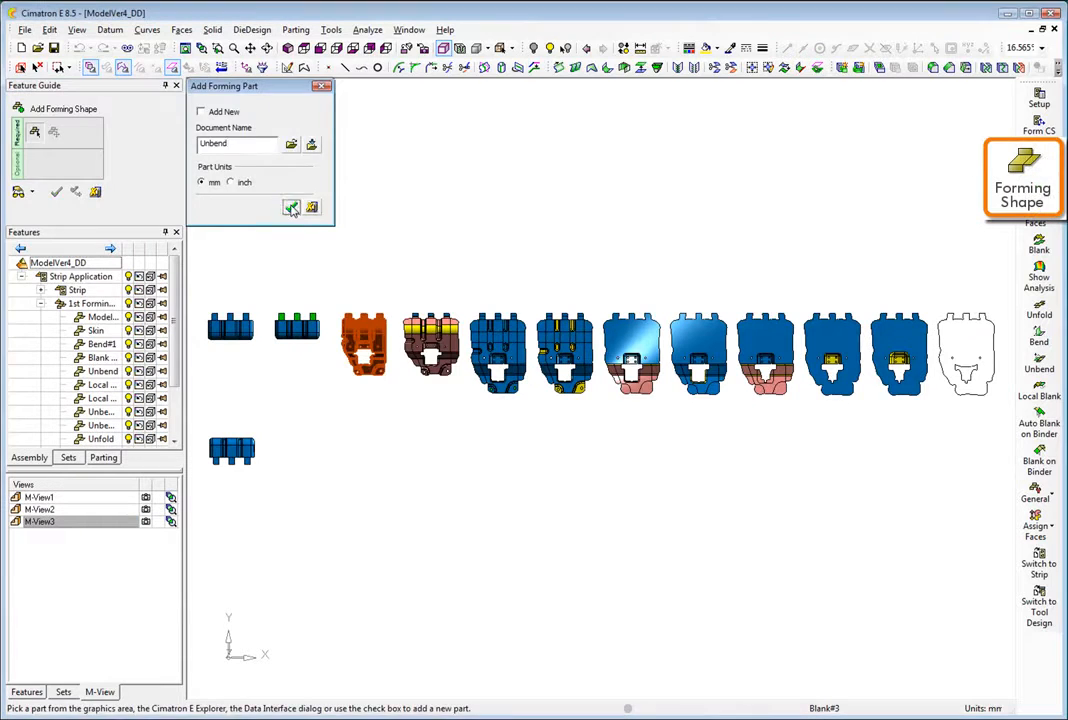
pyautogui.click(291, 207)
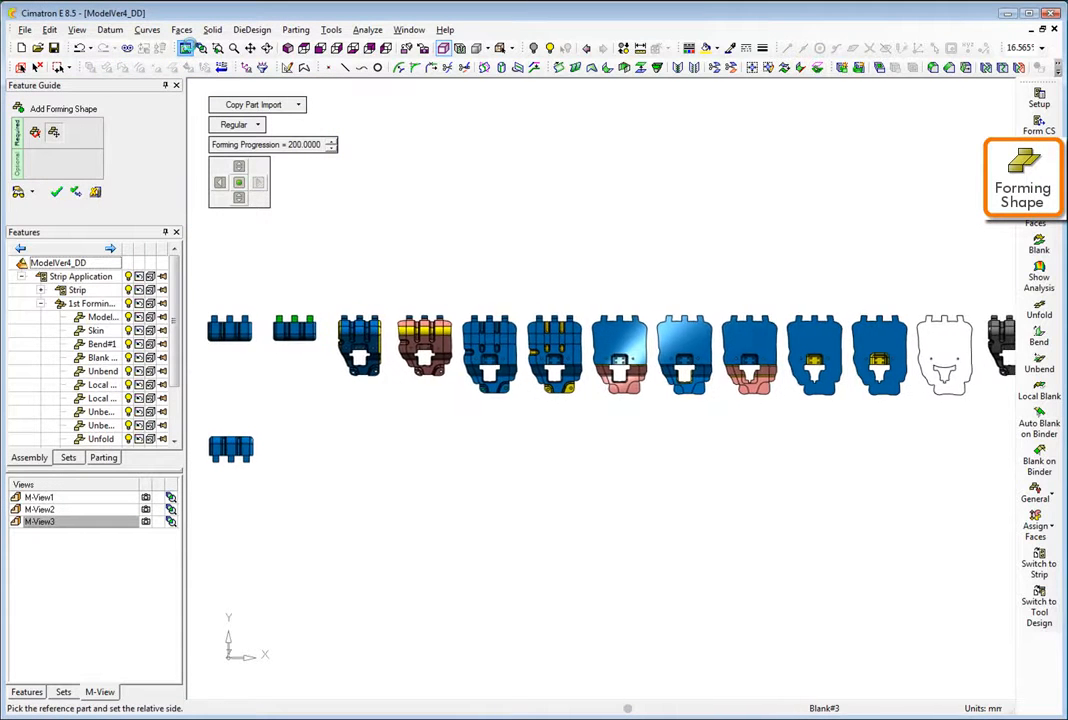
# - Place the copied forming shape in the strip between the green-tabbed second shape and the original Unbend shape
pyautogui.click(189, 48)
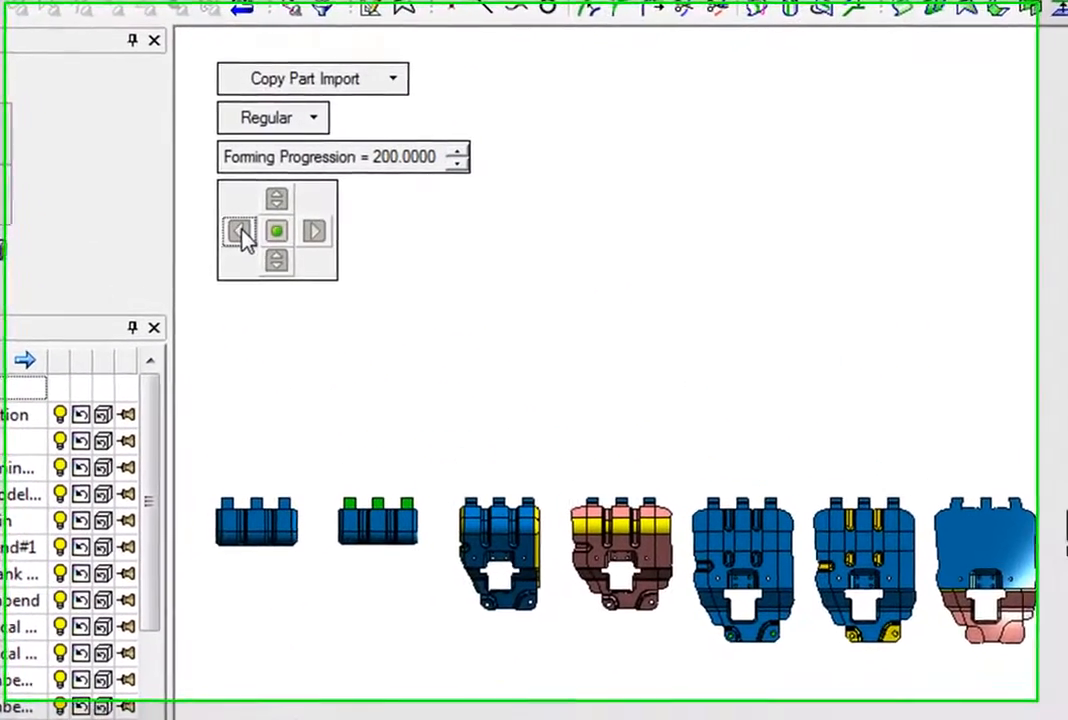
pyautogui.click(232, 210)
pyautogui.click(240, 236)
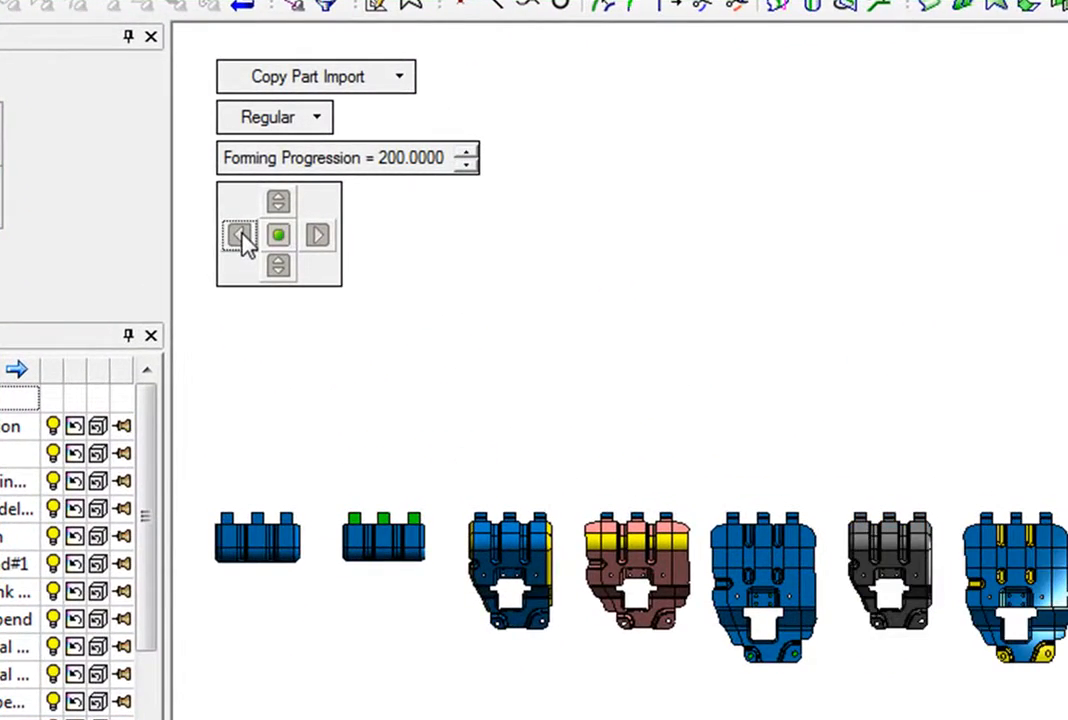
pyautogui.click(240, 236)
pyautogui.click(240, 236)
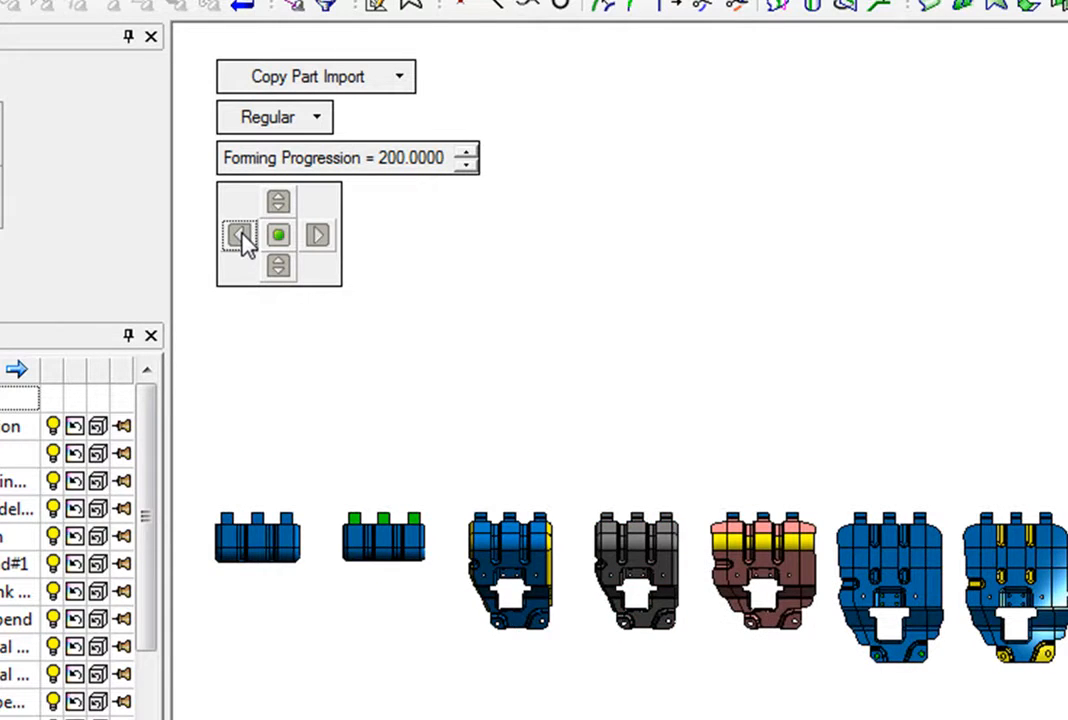
pyautogui.click(240, 236)
pyautogui.click(589, 305)
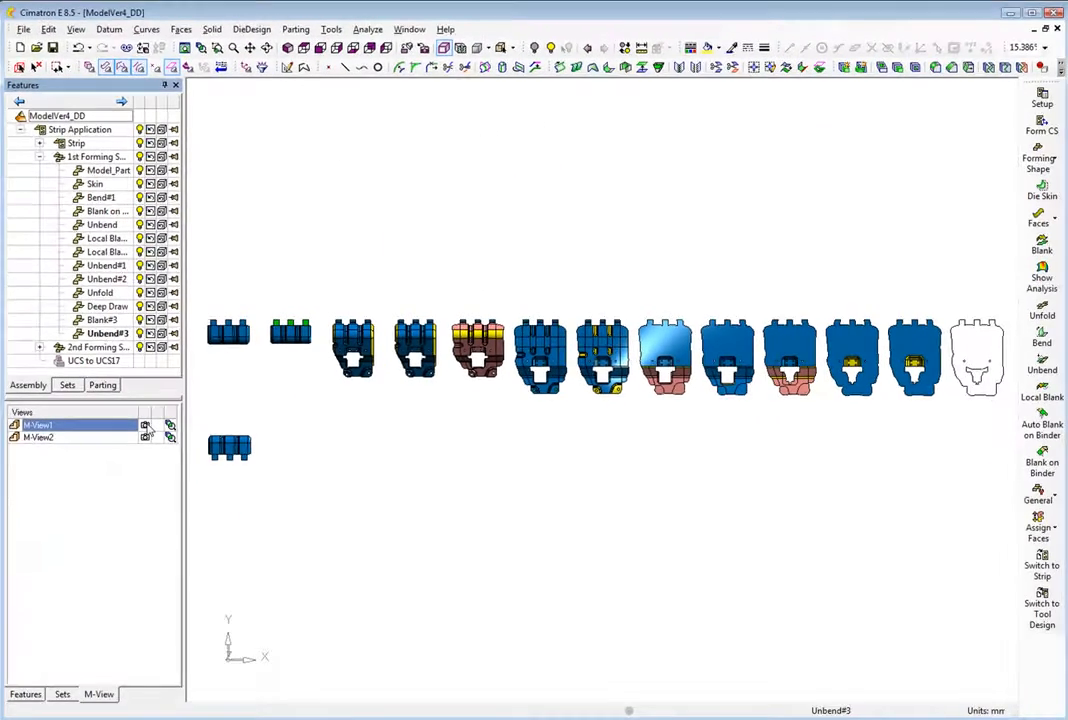
# - Unbend the copied shape to flat about its carrier bends, keeping the middle carrier tab face fixed, with 2 mm thickness and K-factor 0.333
pyautogui.click(146, 436)
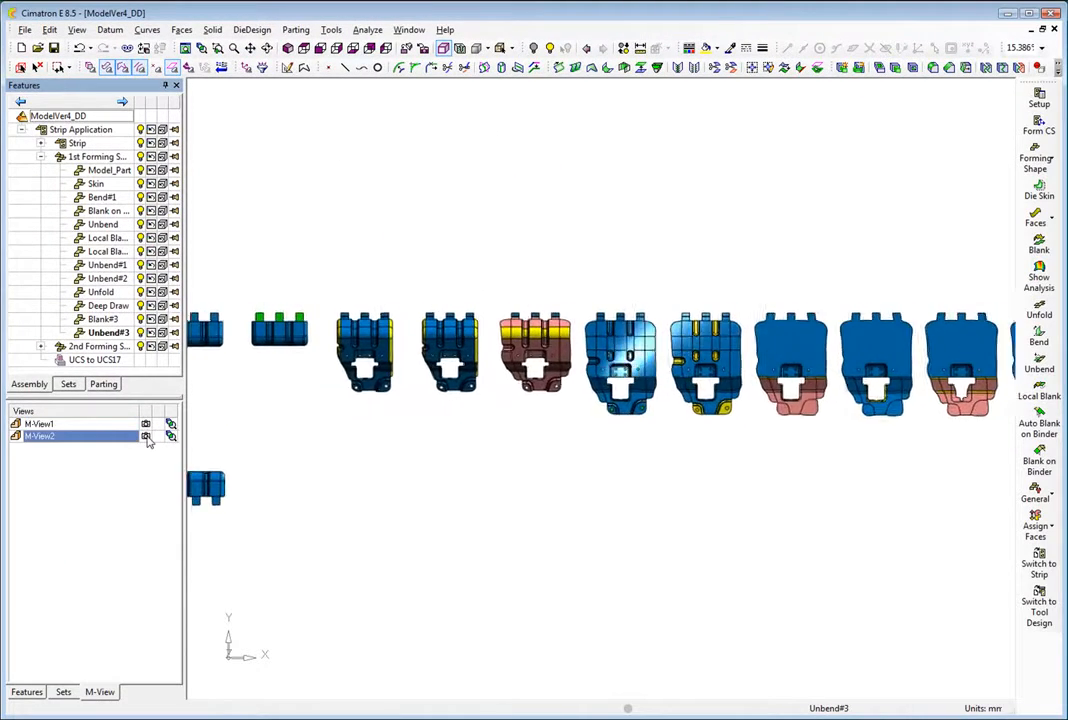
pyautogui.click(1039, 365)
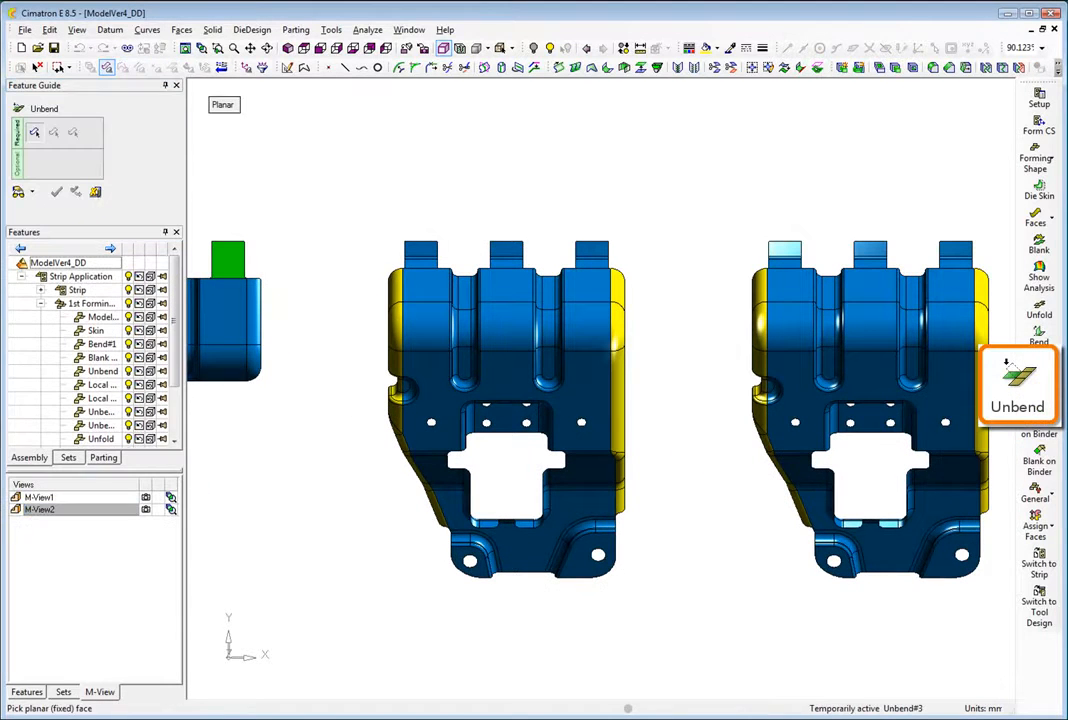
pyautogui.click(505, 249)
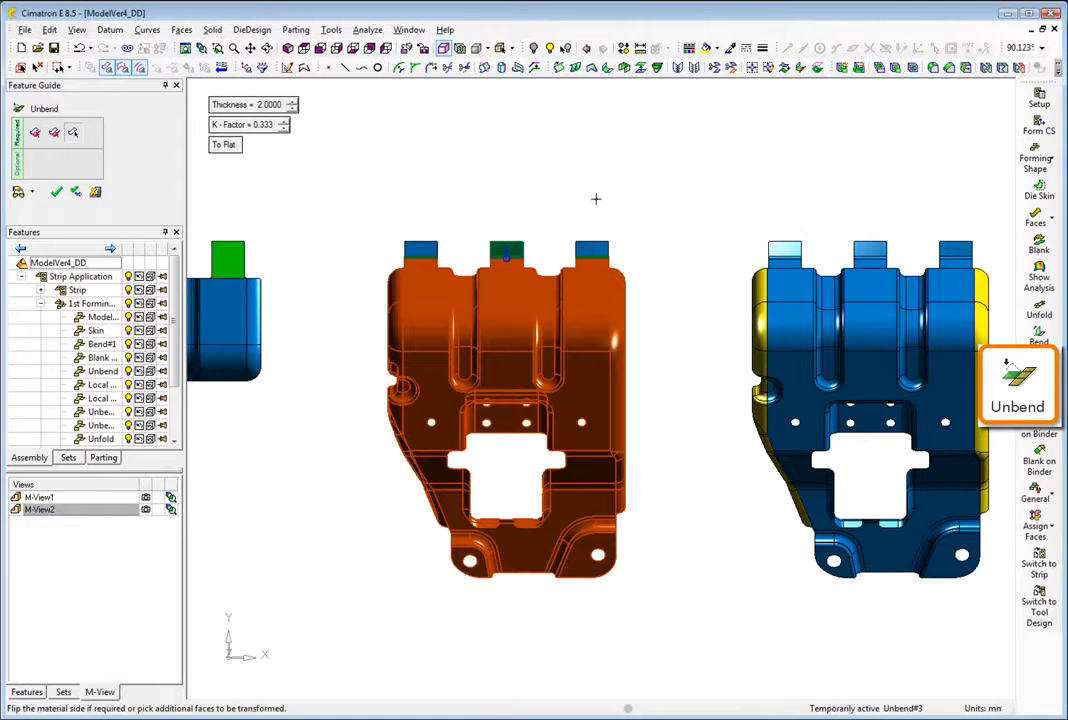
pyautogui.rightClick(596, 199)
pyautogui.click(596, 201)
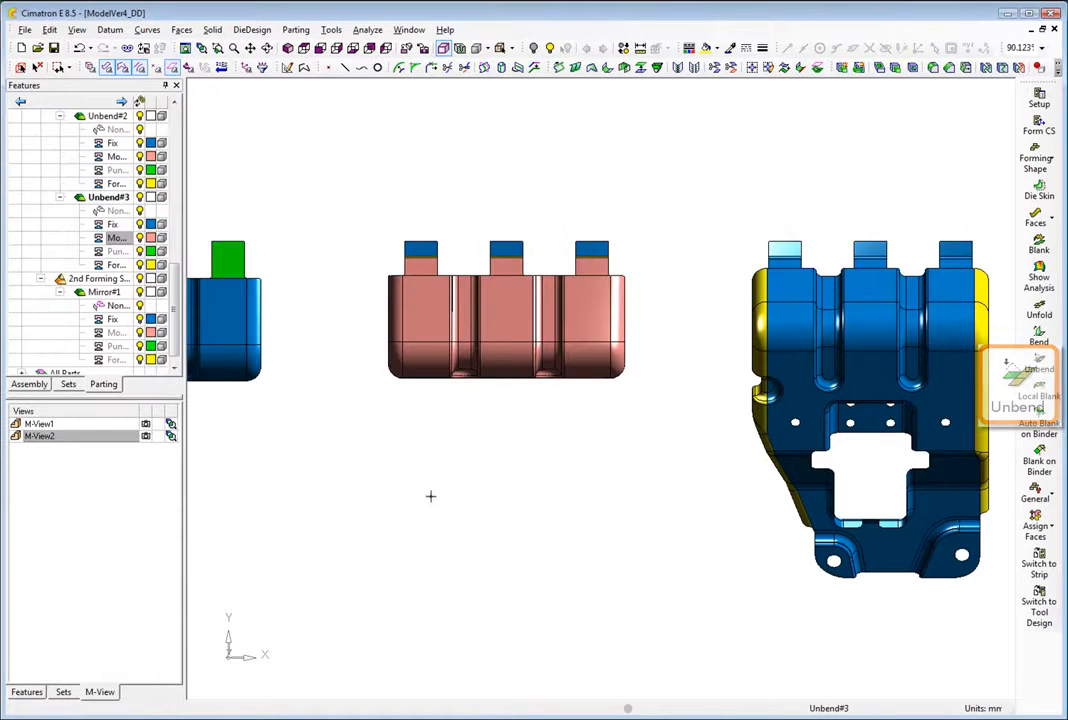
# - Add a Mirror - ZX copy of the green-tabbed second shape to the second forming row, directly opposite its original
pyautogui.click(147, 425)
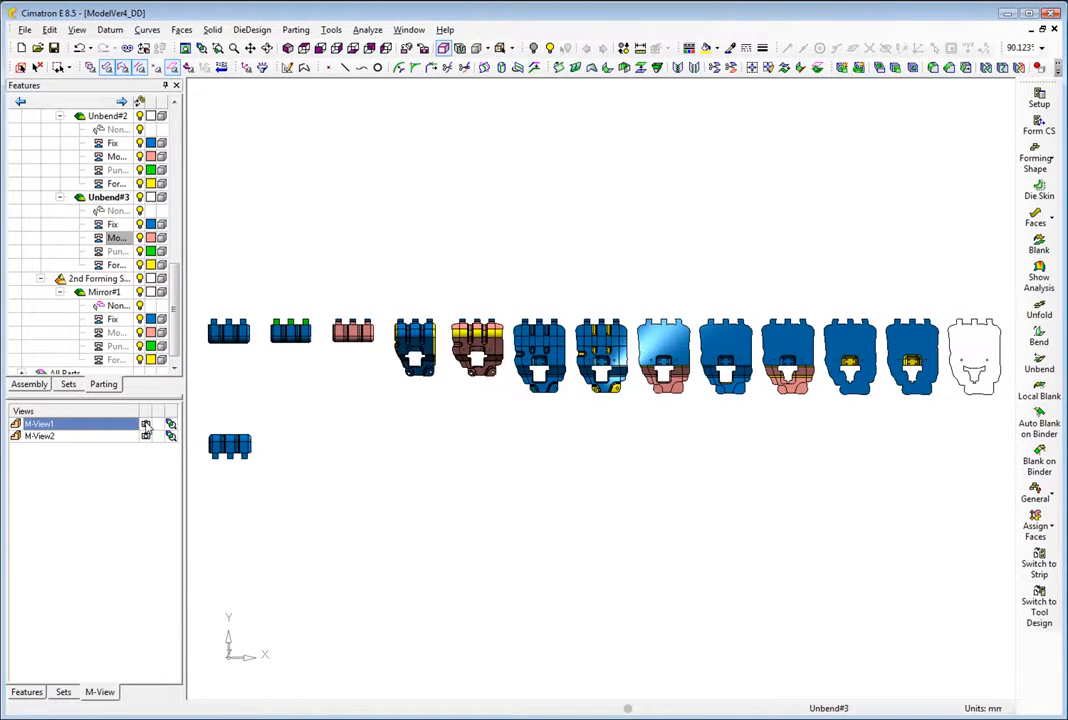
pyautogui.click(1045, 168)
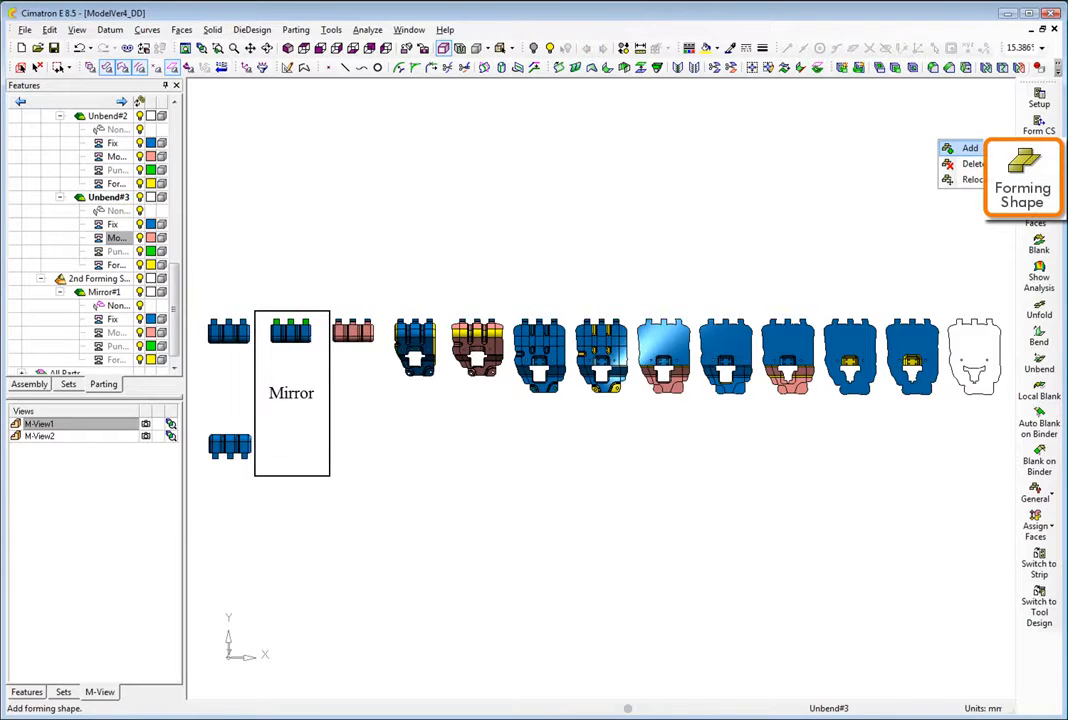
pyautogui.click(968, 148)
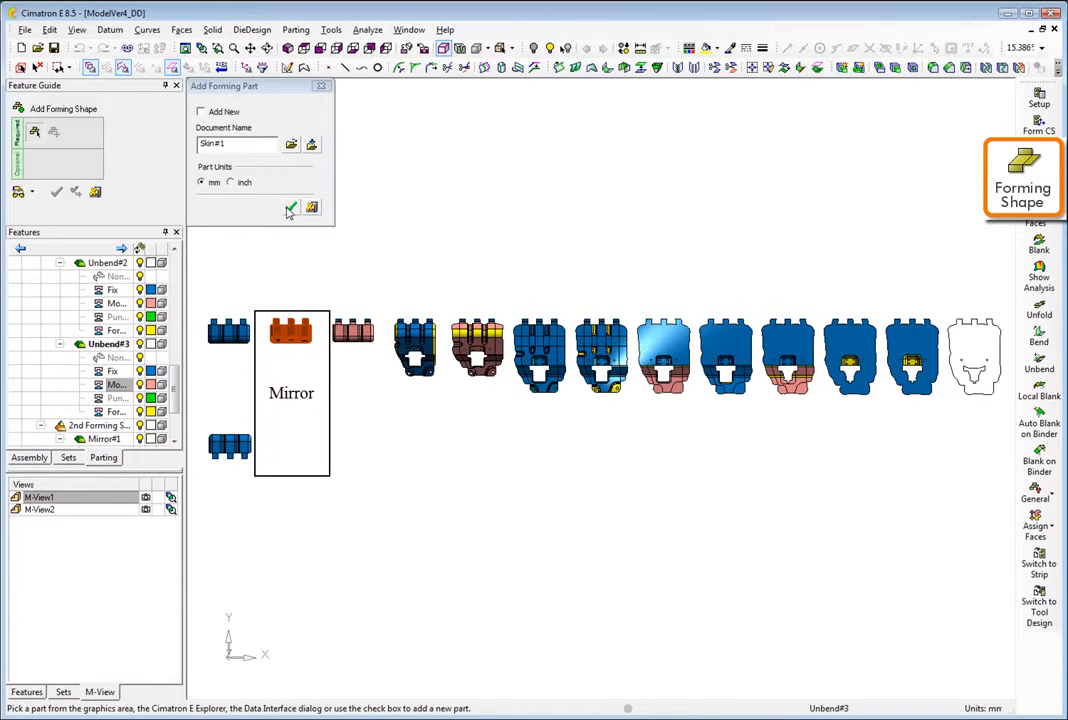
pyautogui.click(290, 208)
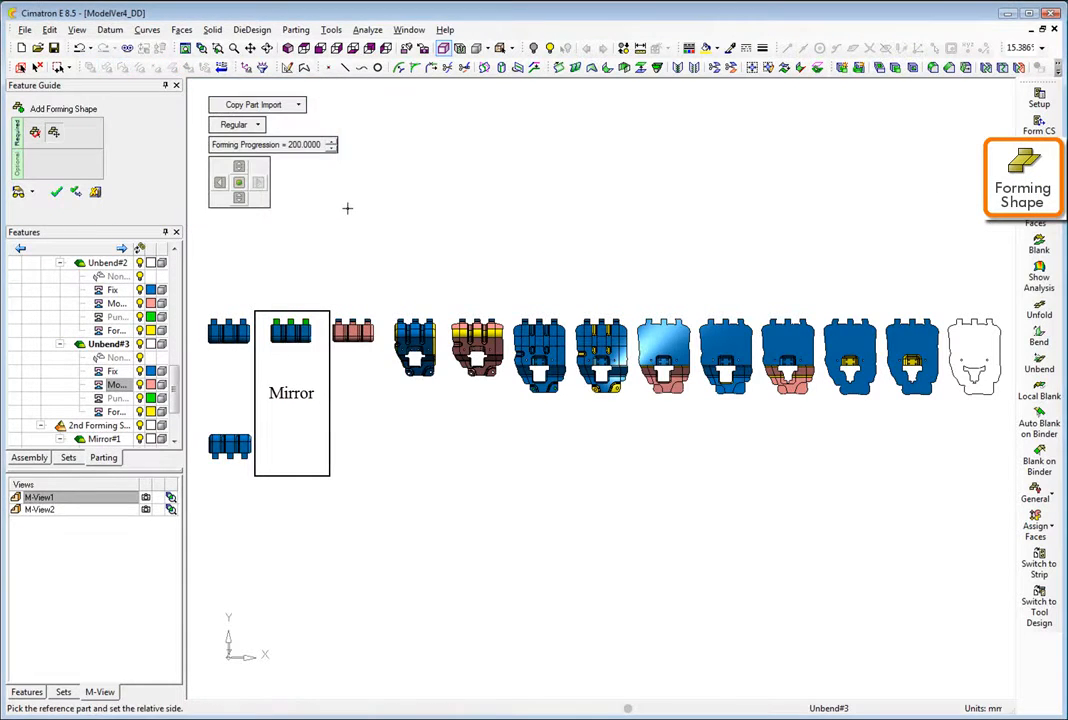
pyautogui.click(258, 126)
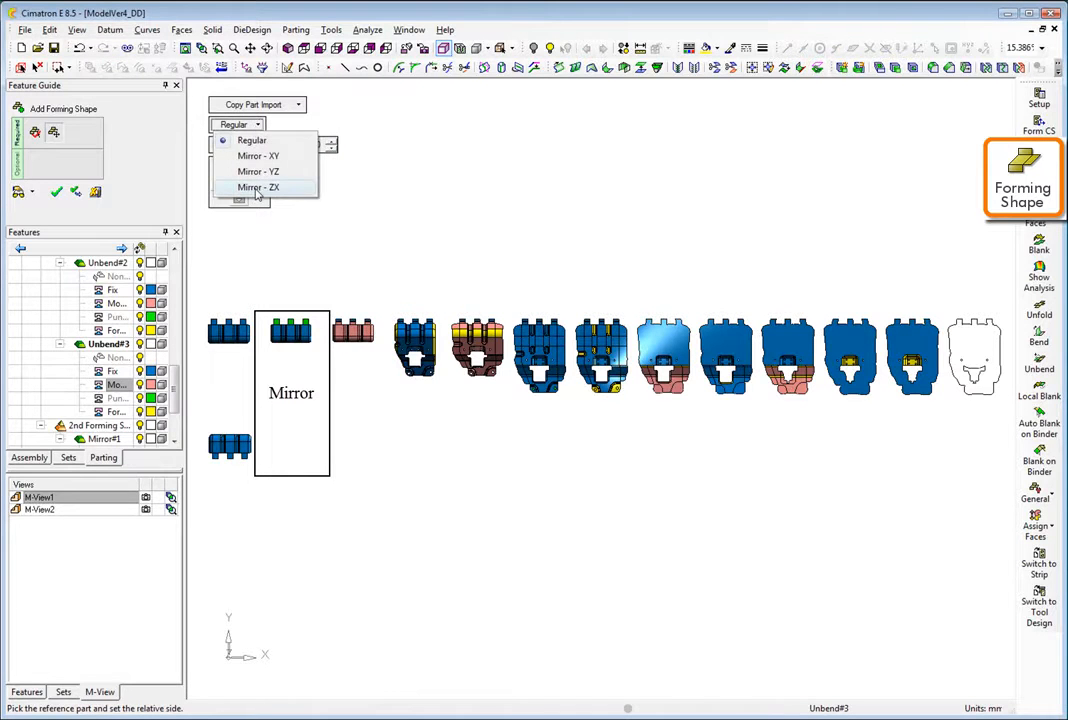
pyautogui.click(257, 188)
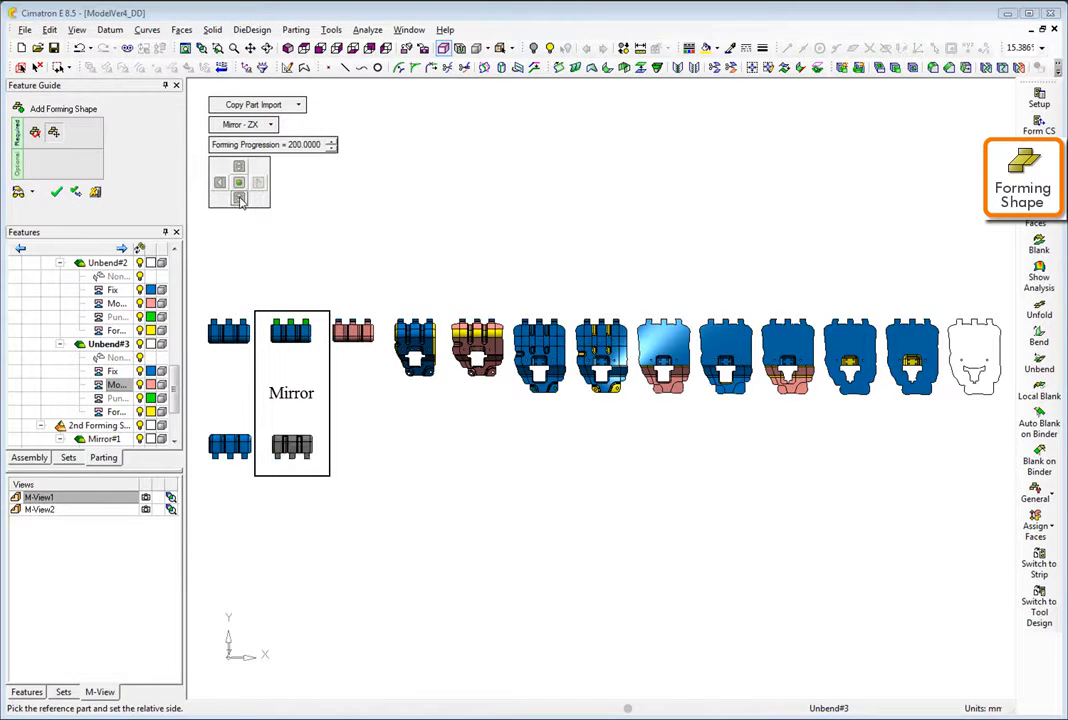
pyautogui.middleClick(384, 232)
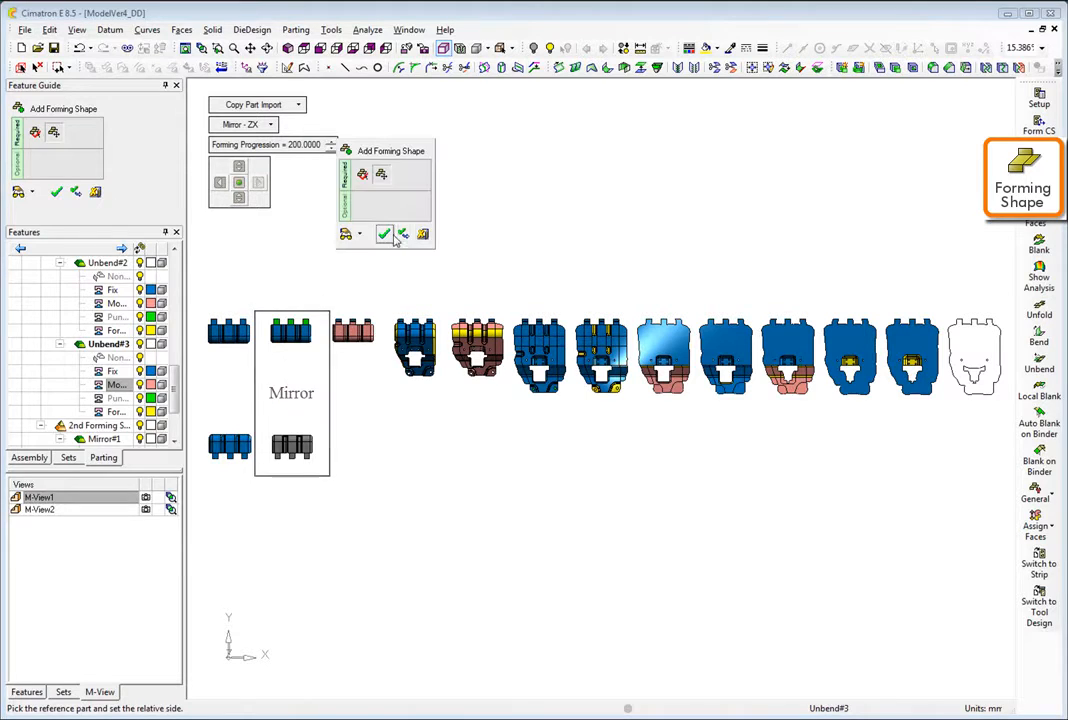
pyautogui.click(404, 234)
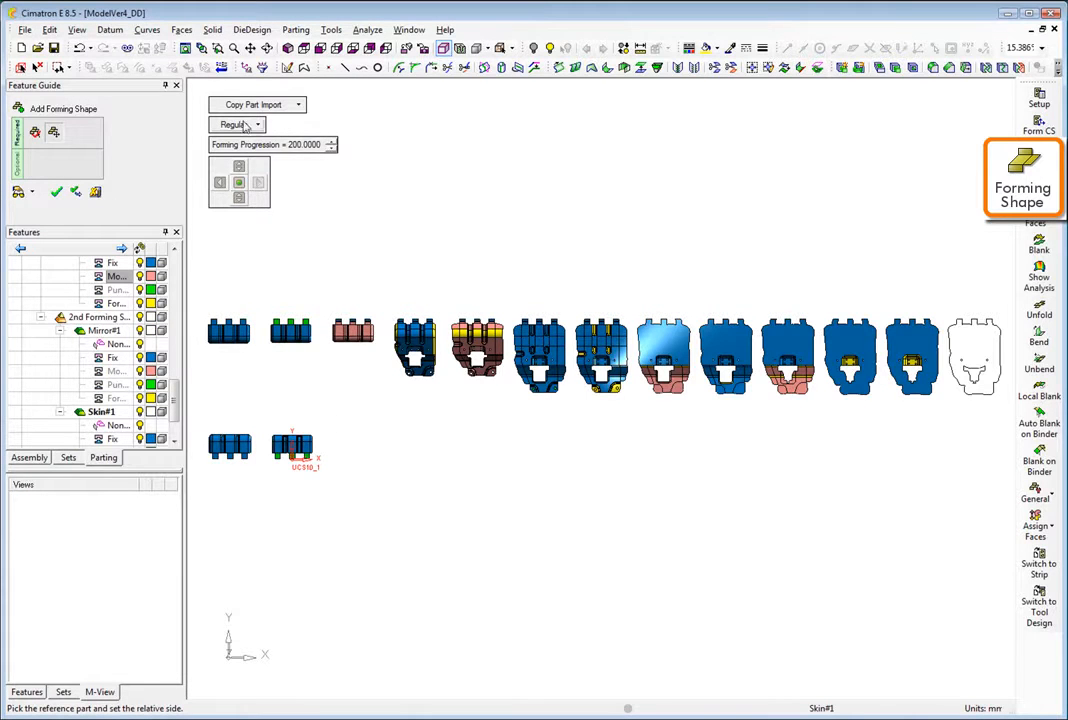
# - Add a Mirror - ZX copy of the pink third shape to the second forming row, directly opposite its original
pyautogui.click(245, 125)
pyautogui.click(256, 188)
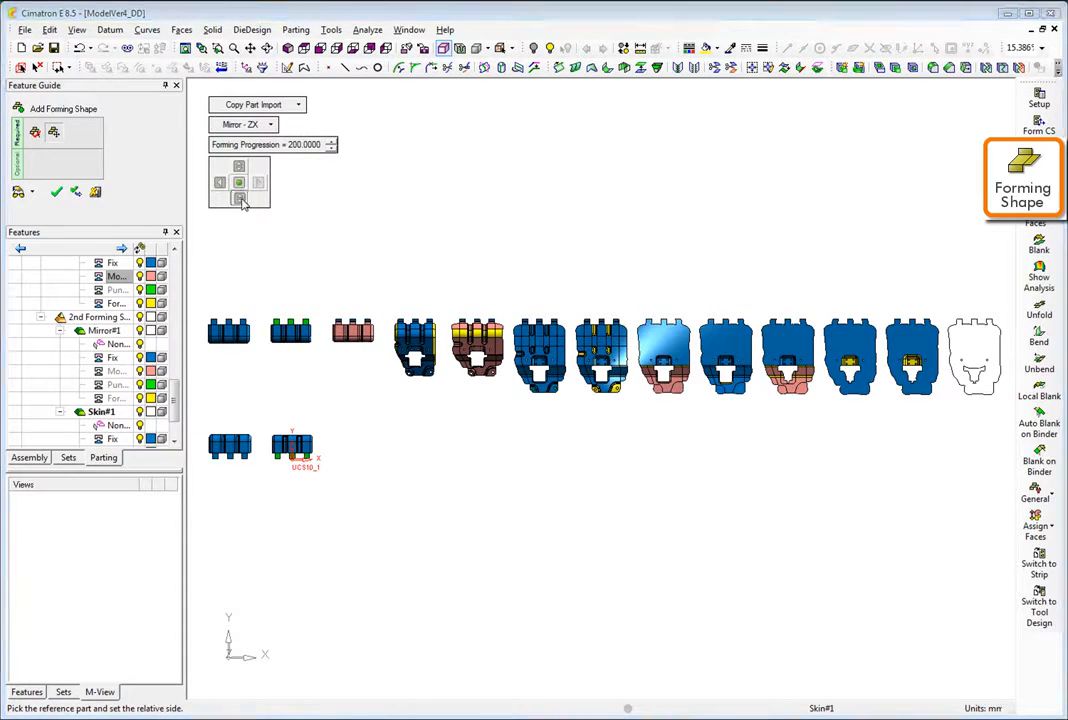
pyautogui.middleClick(347, 221)
pyautogui.click(366, 222)
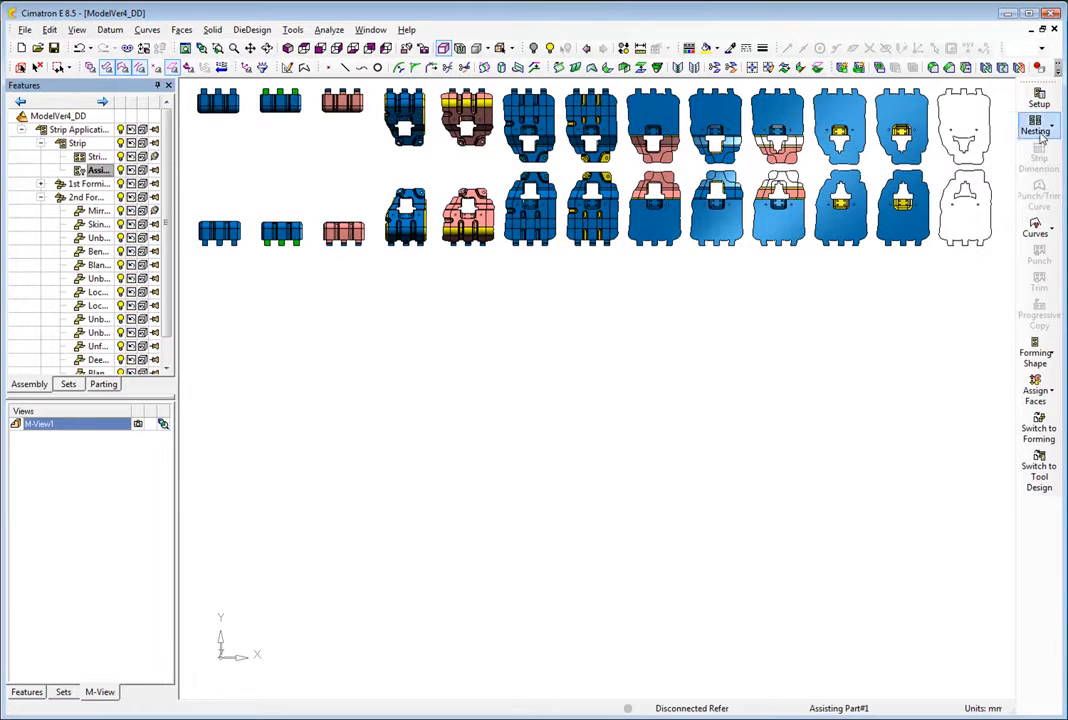
# - Start a two-part nesting using the flat blank outlines at the end of the two forming rows
pyautogui.click(1040, 138)
pyautogui.click(1001, 138)
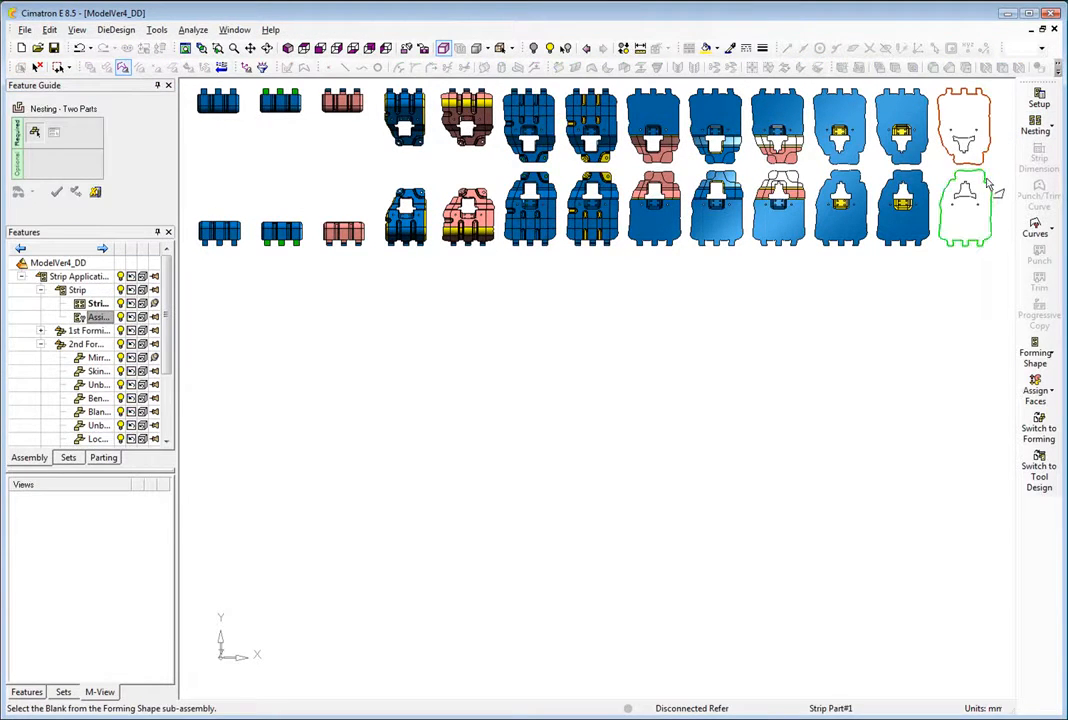
pyautogui.click(987, 185)
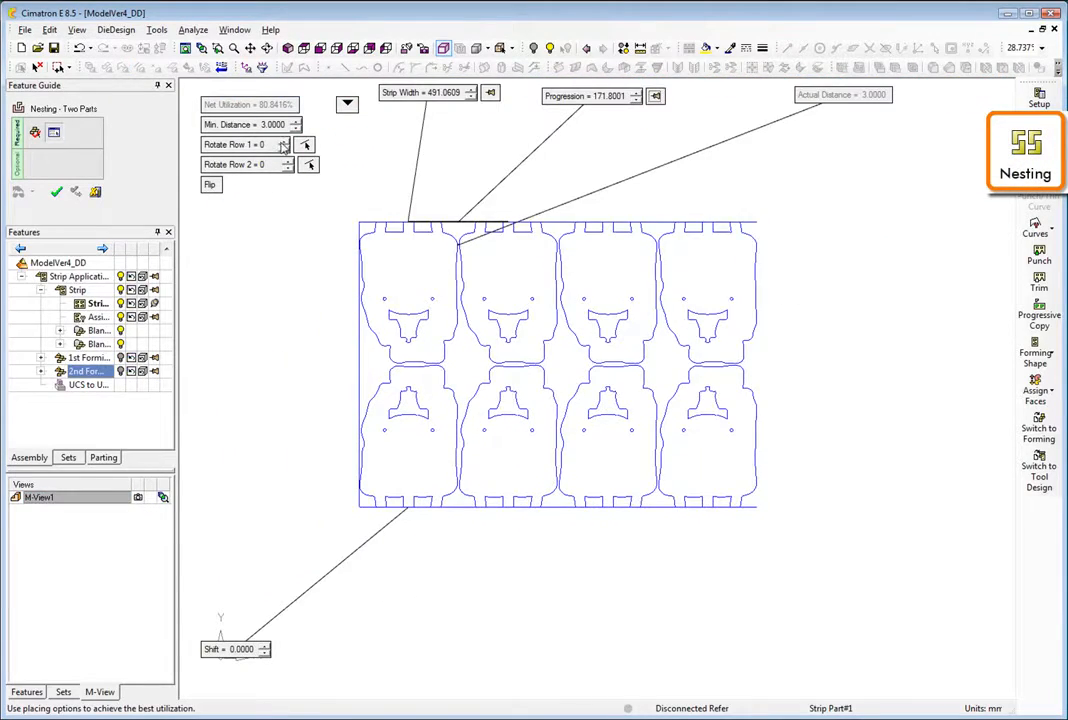
# - Try rotating both nesting rows to 45° and shifting the second row by 117 mm
pyautogui.moveTo(283, 146); pyautogui.dragTo(288, 165)
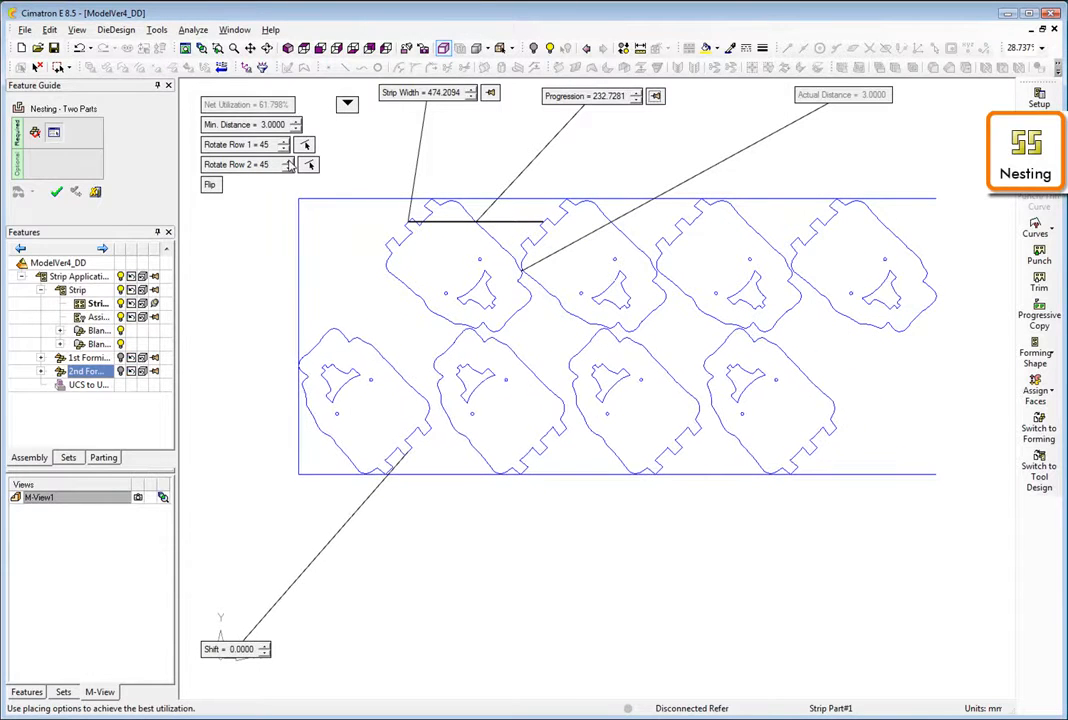
pyautogui.moveTo(266, 647); pyautogui.dragTo(270, 651)
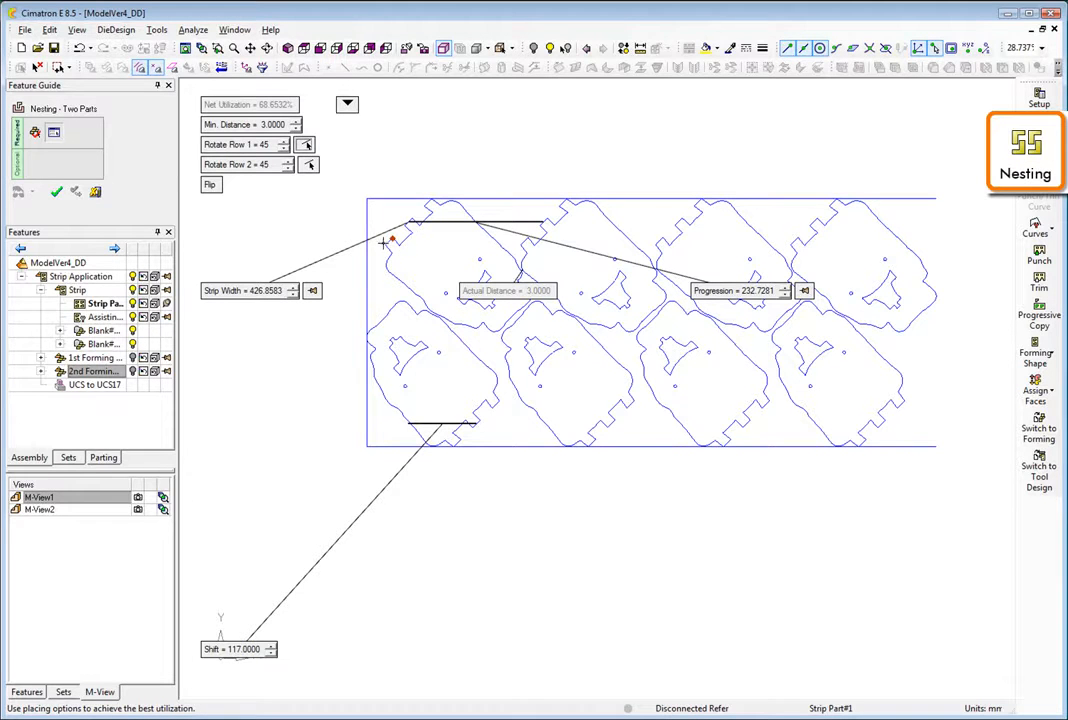
# - Align both nesting rows by their carrier tab edges, at 180° for row 1 and 180.08° for row 2, and set the shift to 0
pyautogui.click(138, 510)
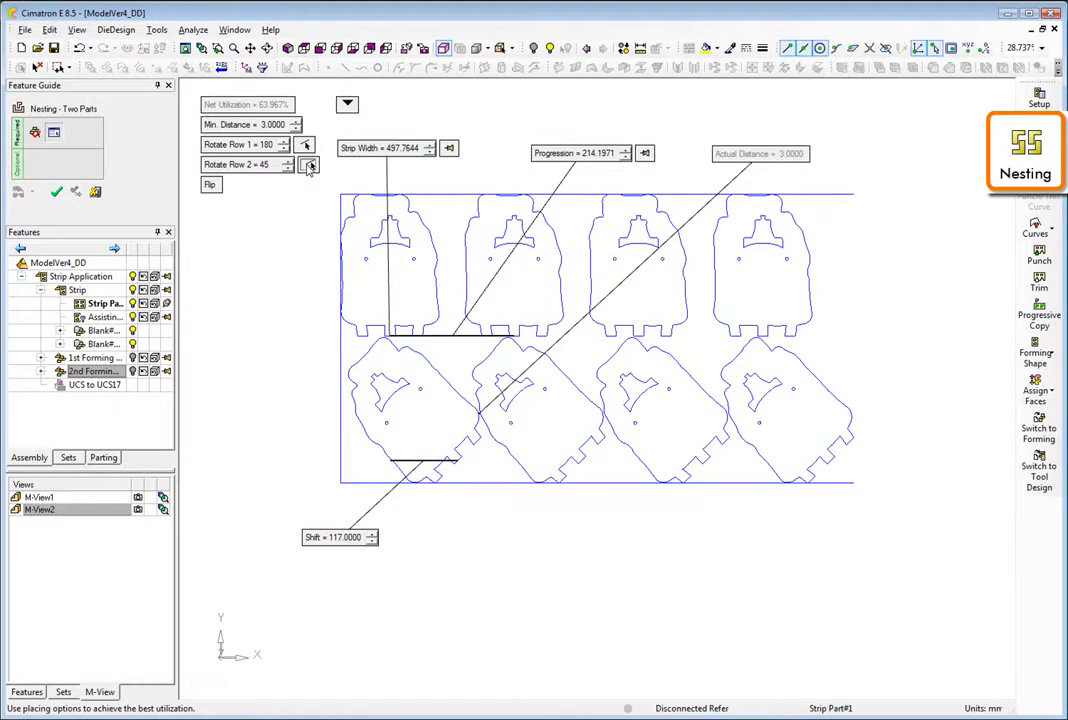
pyautogui.click(309, 166)
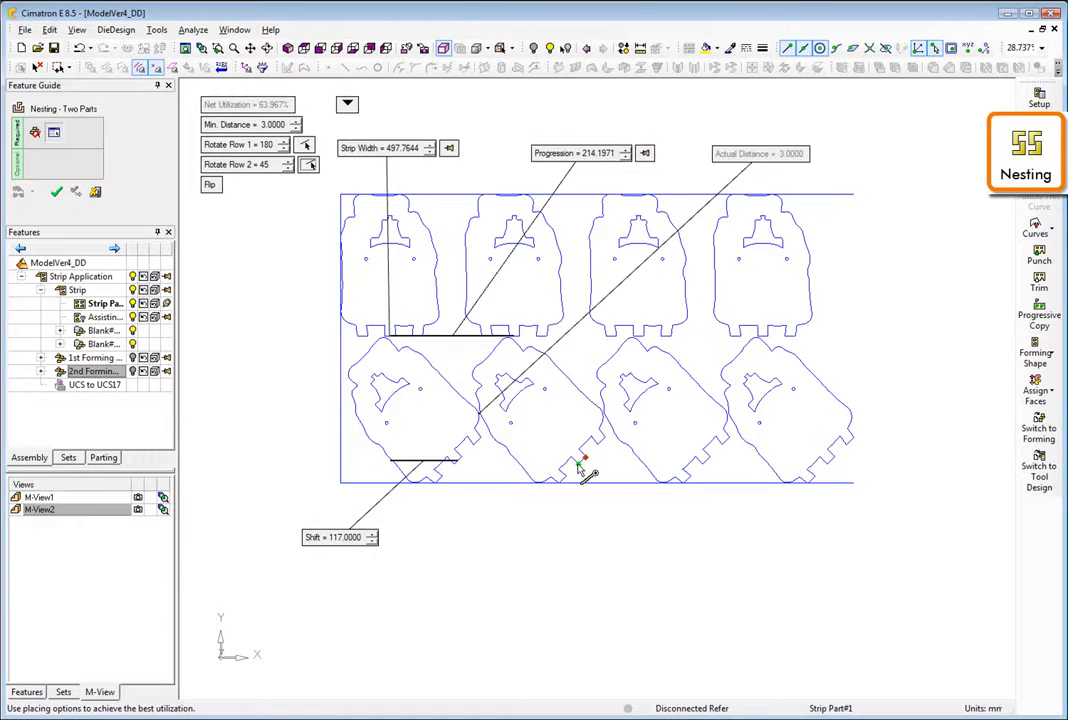
pyautogui.click(535, 540)
pyautogui.click(368, 540)
# - Set the nesting progression to 180 mm and the strip width to 530 mm, and expand the utilization details
pyautogui.click(625, 150)
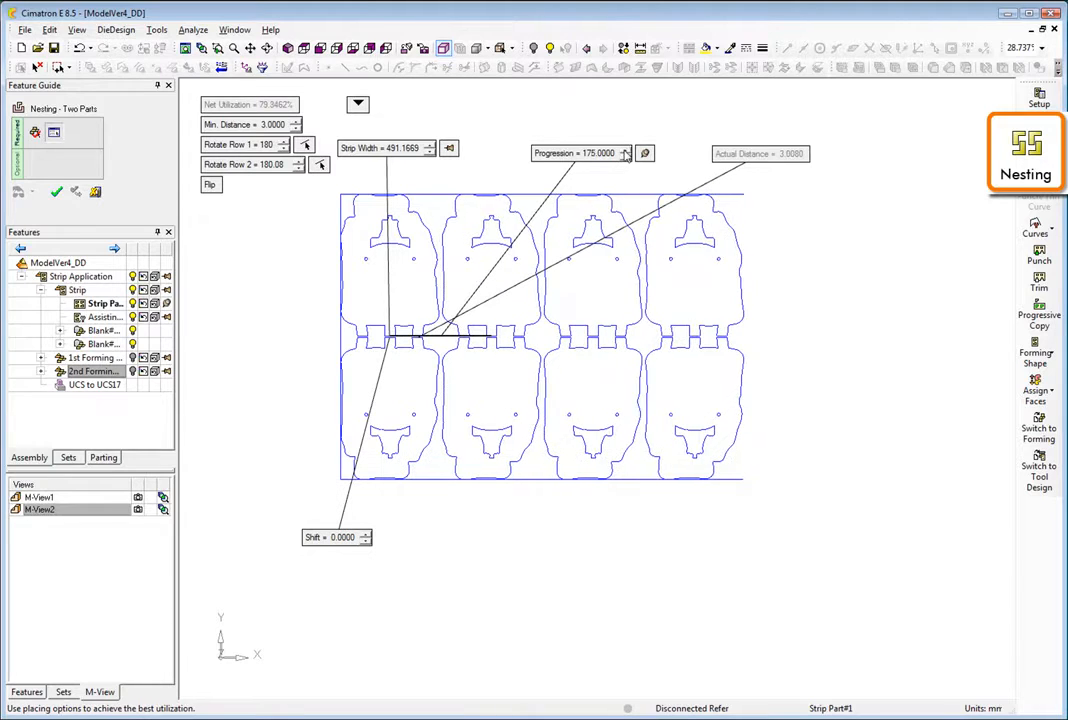
pyautogui.click(625, 150)
pyautogui.click(428, 145)
pyautogui.click(428, 145)
pyautogui.click(428, 145)
pyautogui.click(428, 145)
pyautogui.click(428, 145)
pyautogui.click(428, 145)
pyautogui.click(428, 145)
pyautogui.click(428, 145)
pyautogui.click(428, 145)
pyautogui.click(428, 145)
pyautogui.click(428, 145)
pyautogui.click(428, 146)
pyautogui.click(139, 523)
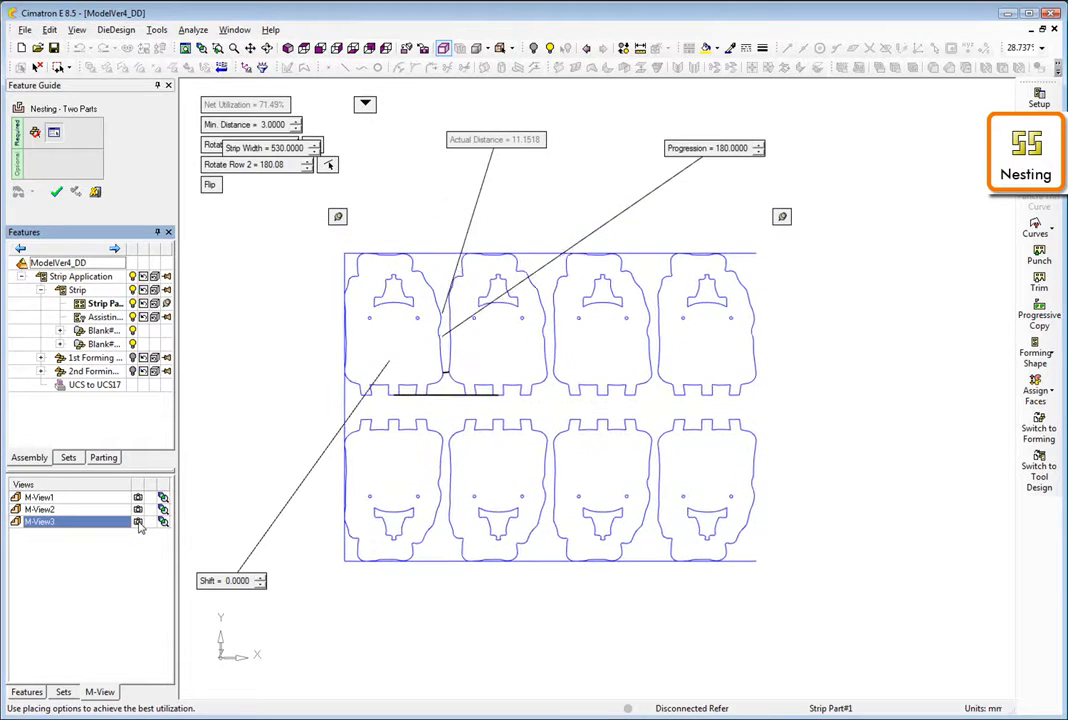
pyautogui.click(364, 105)
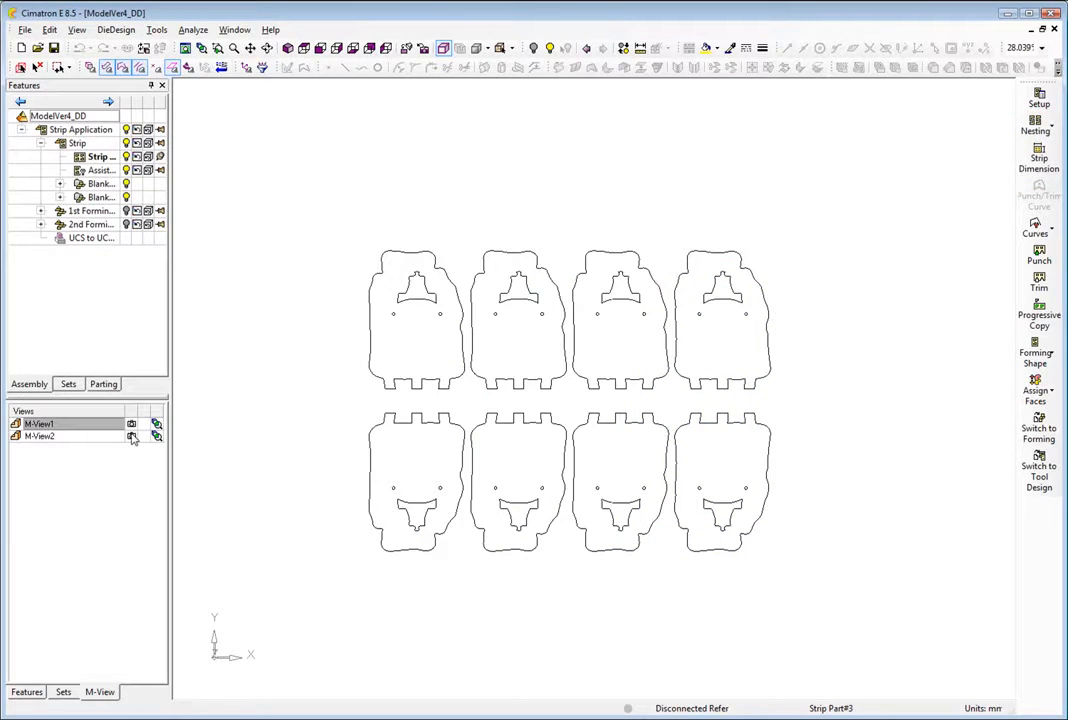
# - Dimension the strip with 14 progressions, 535 mm width, a 30 mm start margin and 2.5 mm top and bottom margins
pyautogui.click(131, 437)
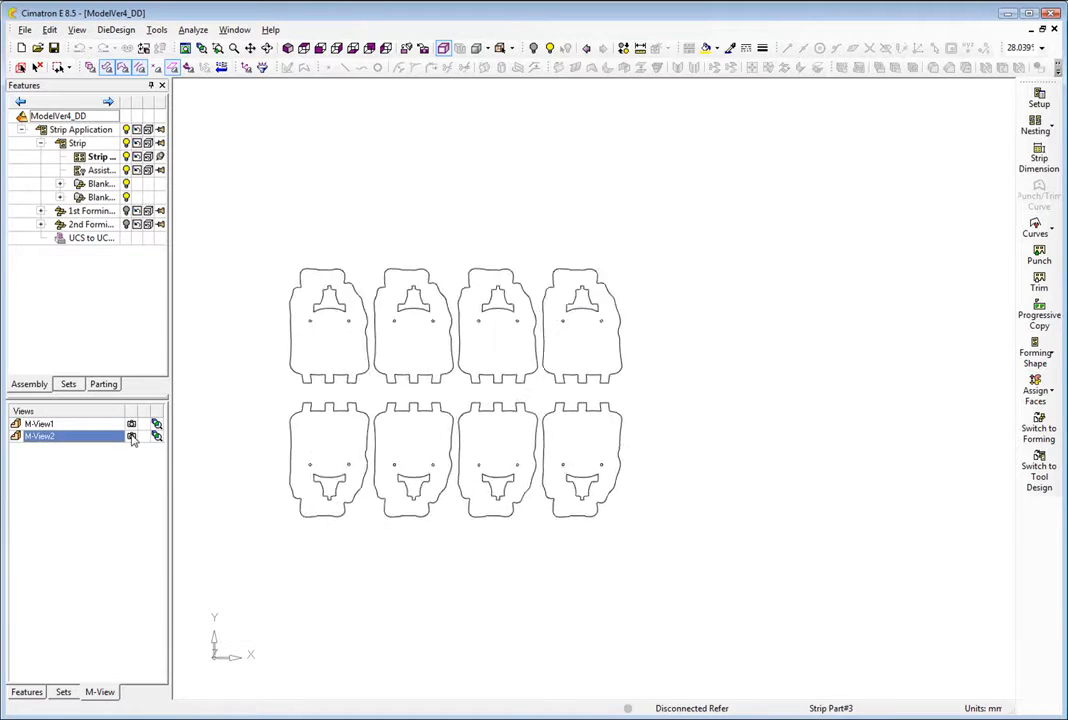
pyautogui.click(1035, 162)
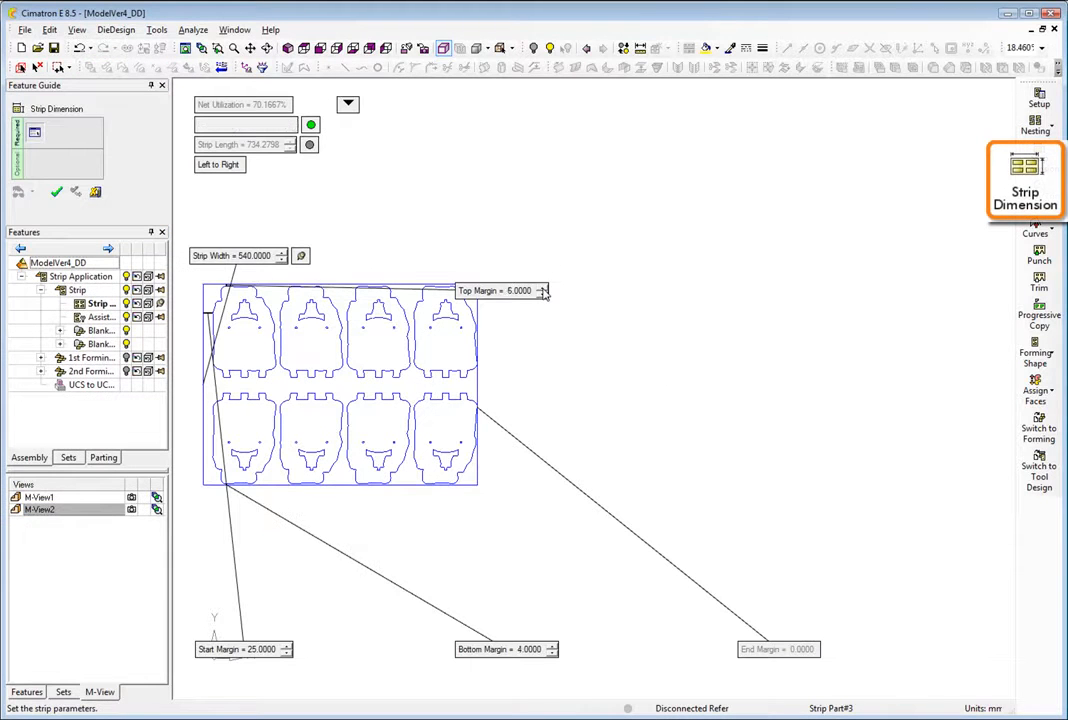
pyautogui.click(291, 122)
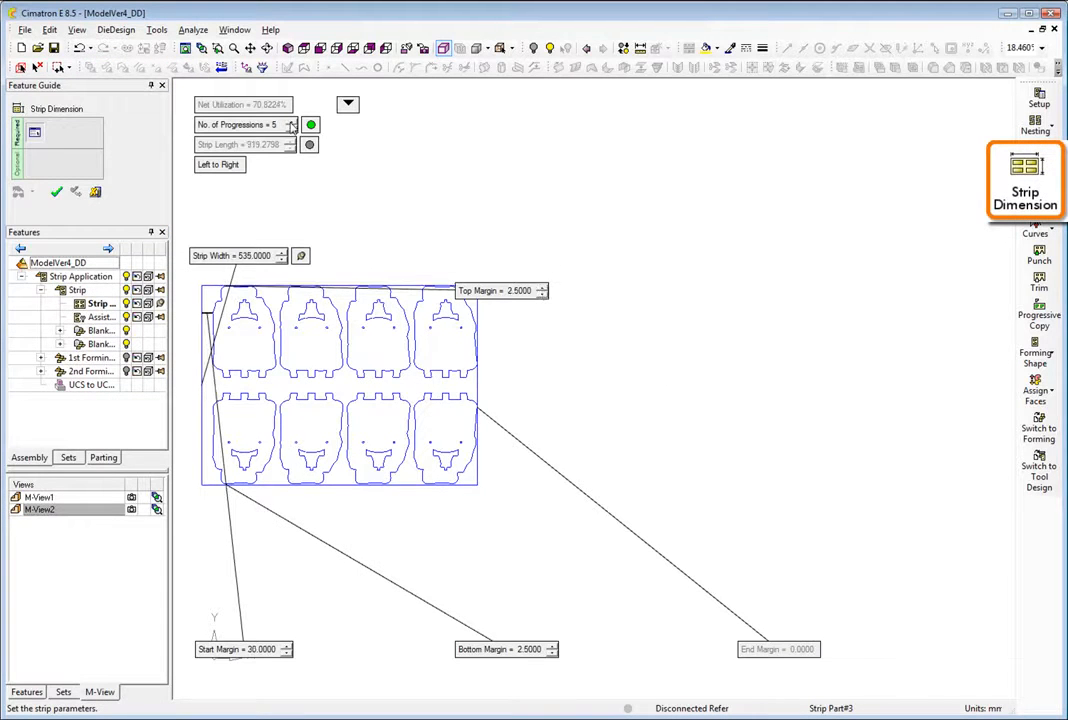
pyautogui.click(291, 122)
pyautogui.click(291, 122)
pyautogui.click(291, 122)
pyautogui.click(291, 122)
pyautogui.click(291, 122)
pyautogui.click(291, 122)
pyautogui.click(291, 122)
pyautogui.click(291, 122)
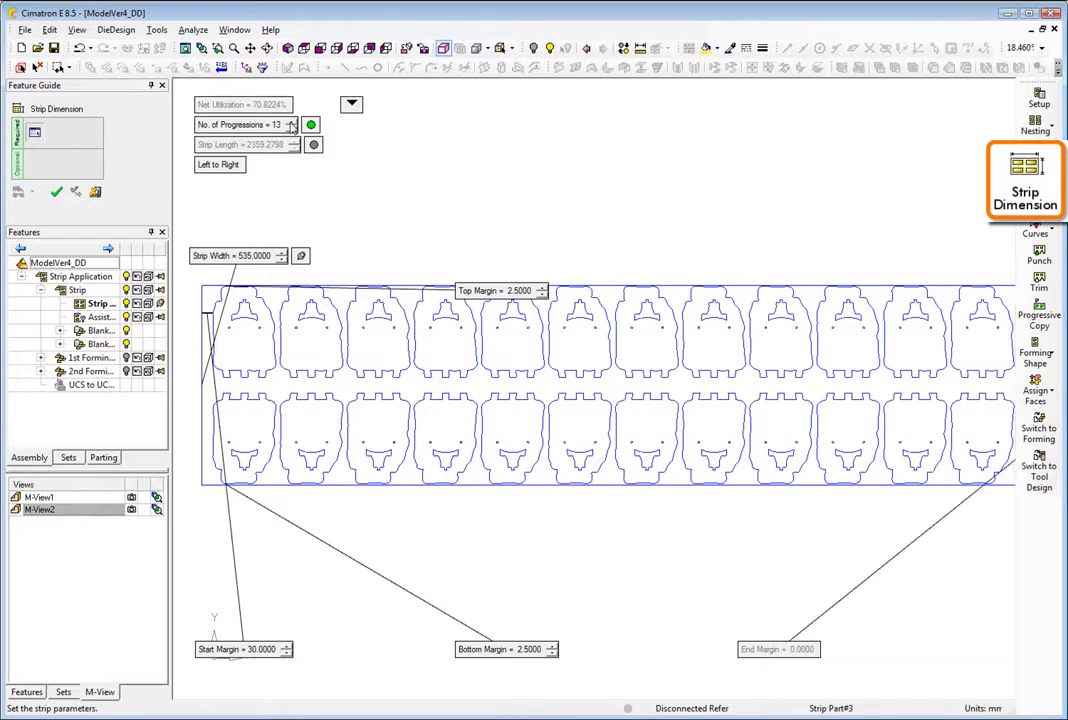
pyautogui.click(351, 105)
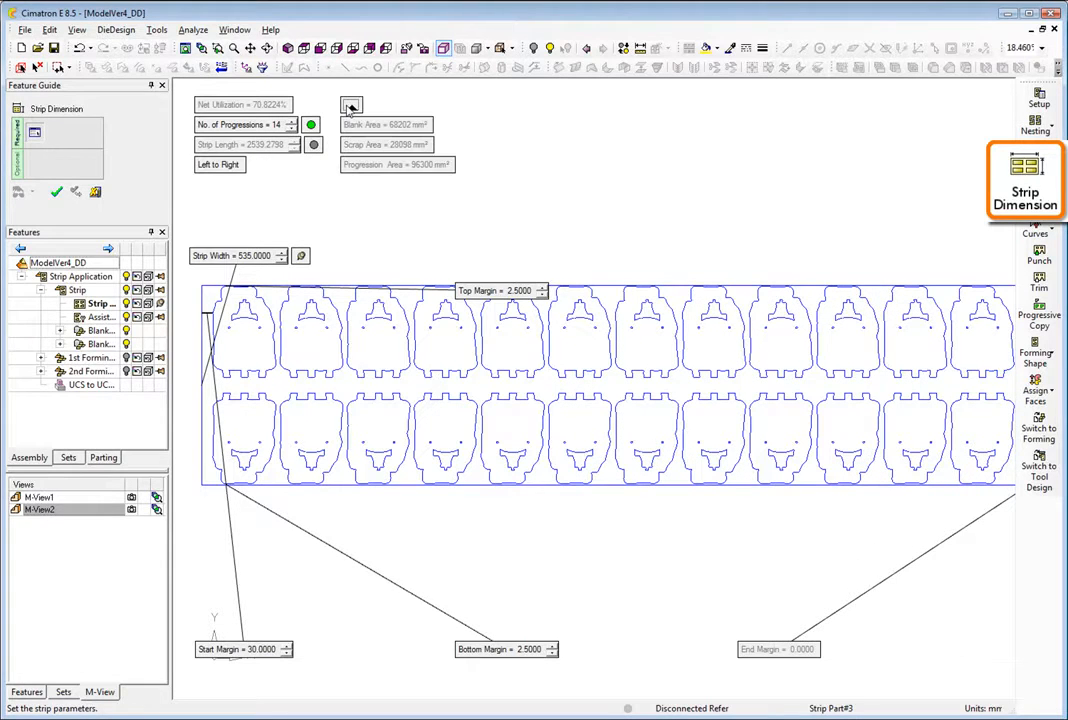
pyautogui.click(57, 196)
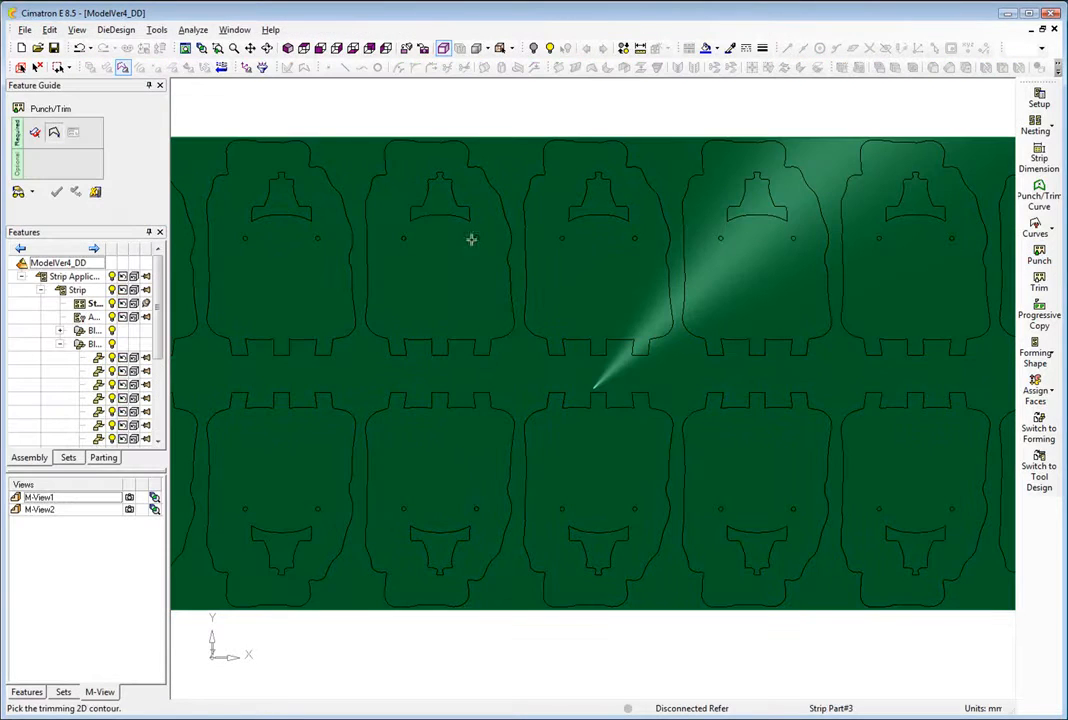
# - Punch the two small round holes of the first upper-row blank through to the strip end, keeping the scraps
pyautogui.middleClick(457, 280)
pyautogui.middleClick(457, 280)
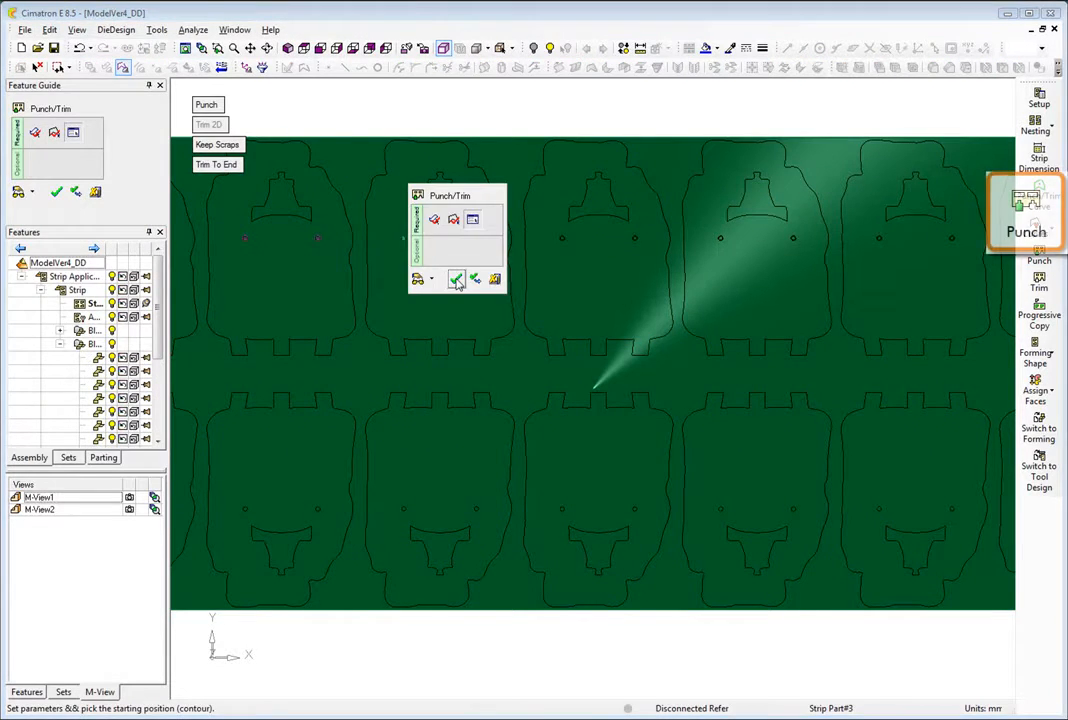
pyautogui.click(457, 281)
pyautogui.click(130, 425)
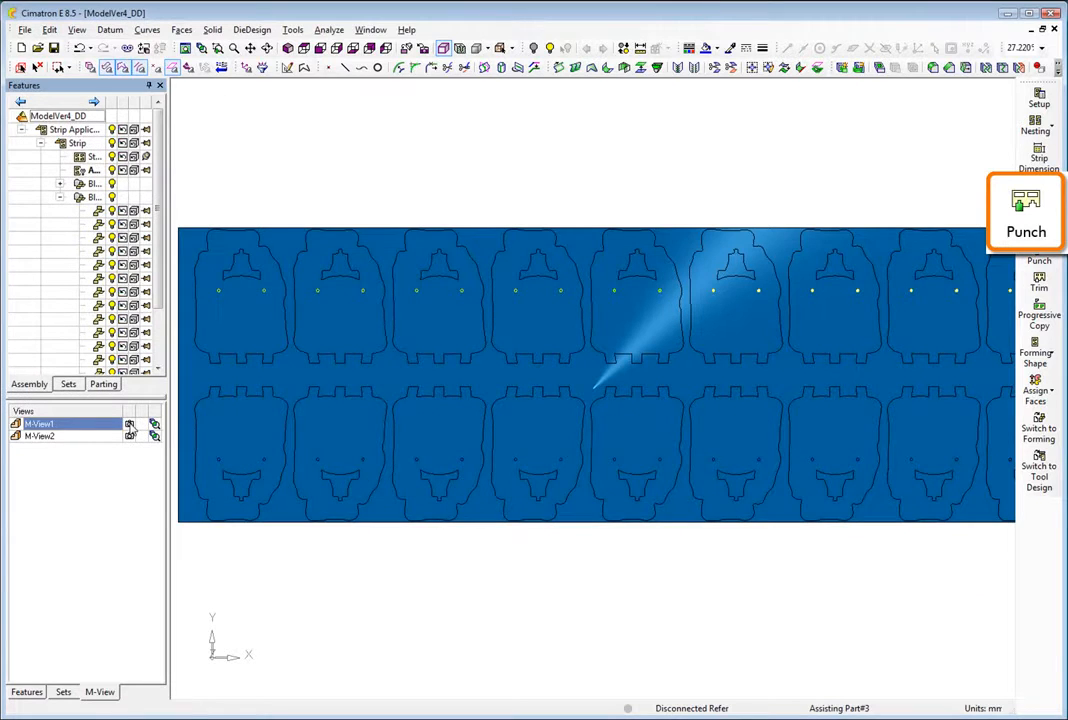
# - Punch the bell-shaped cutout of the first upper-row blank, keeping scraps and trimming by a reduced number of progressions
pyautogui.rightClick(267, 169)
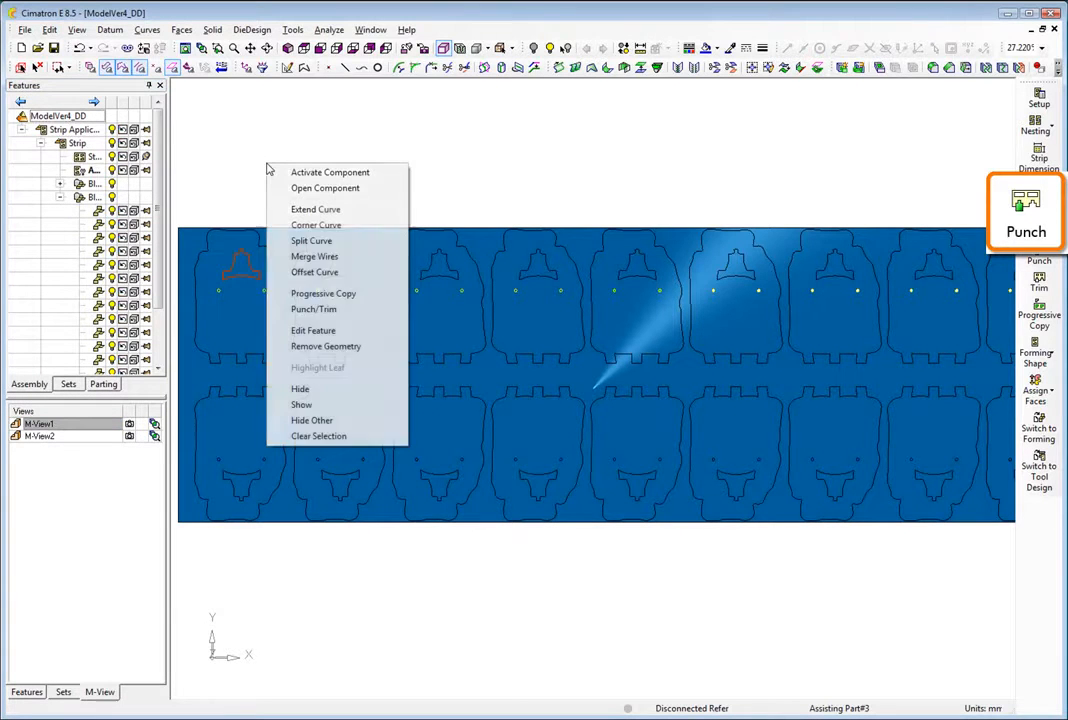
pyautogui.click(314, 310)
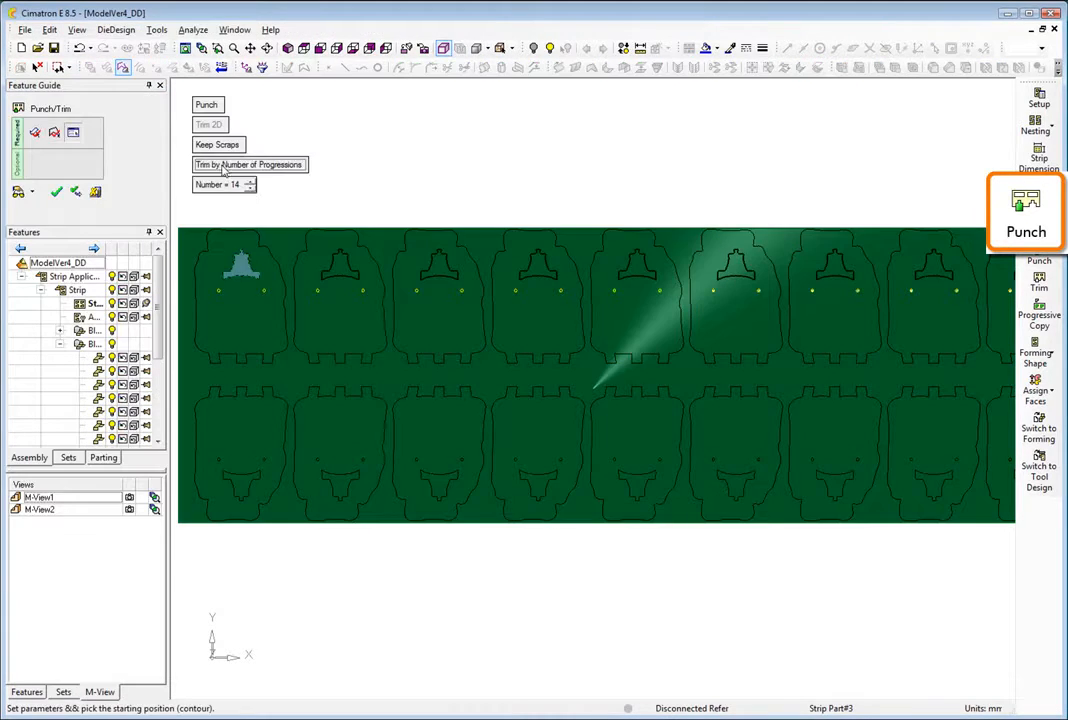
pyautogui.click(248, 188)
pyautogui.click(248, 188)
pyautogui.click(248, 188)
pyautogui.rightClick(421, 196)
pyautogui.click(421, 196)
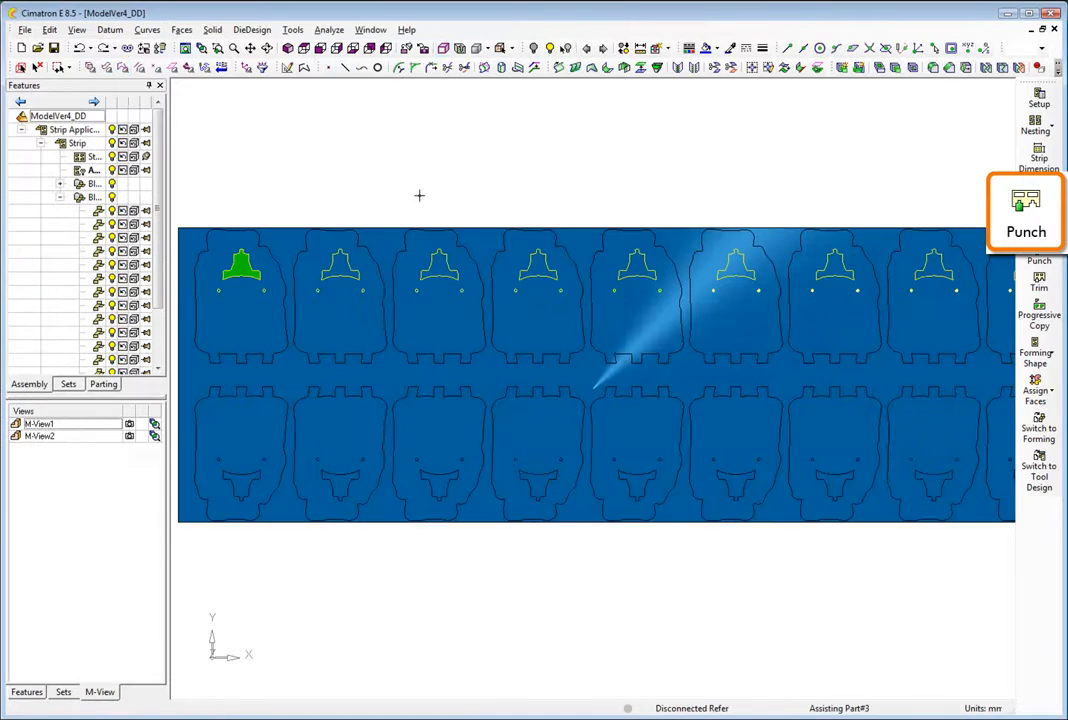
# - Draw a two-point line across the open carrier tab ends of the first upper-row blank
pyautogui.click(345, 68)
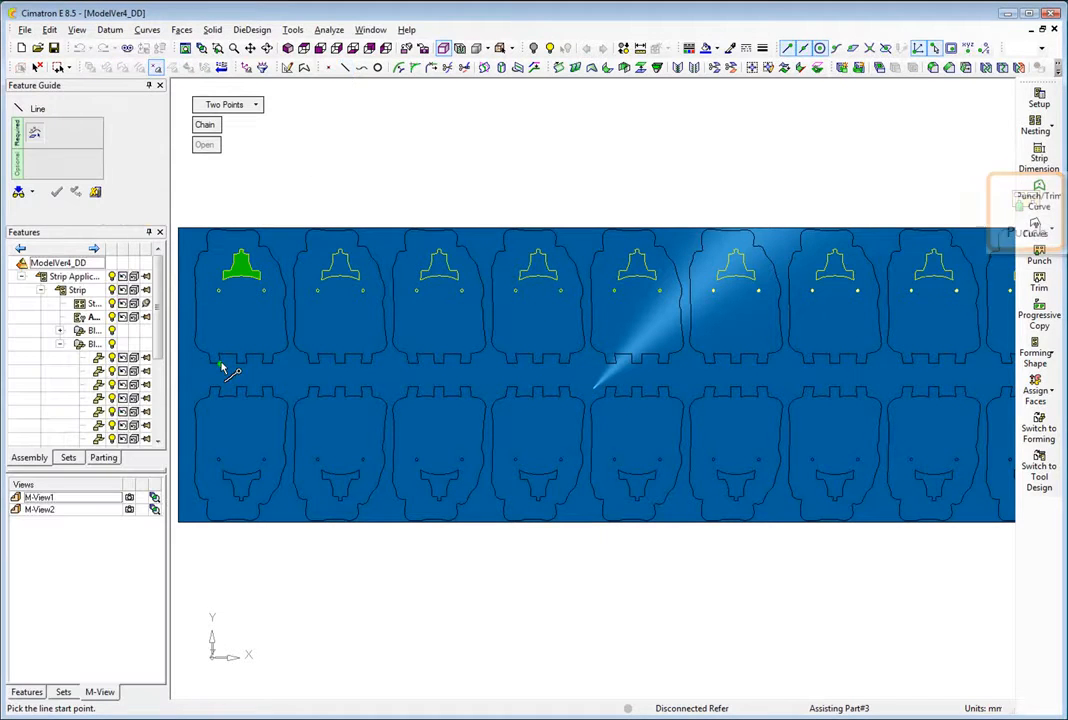
pyautogui.rightClick(381, 161)
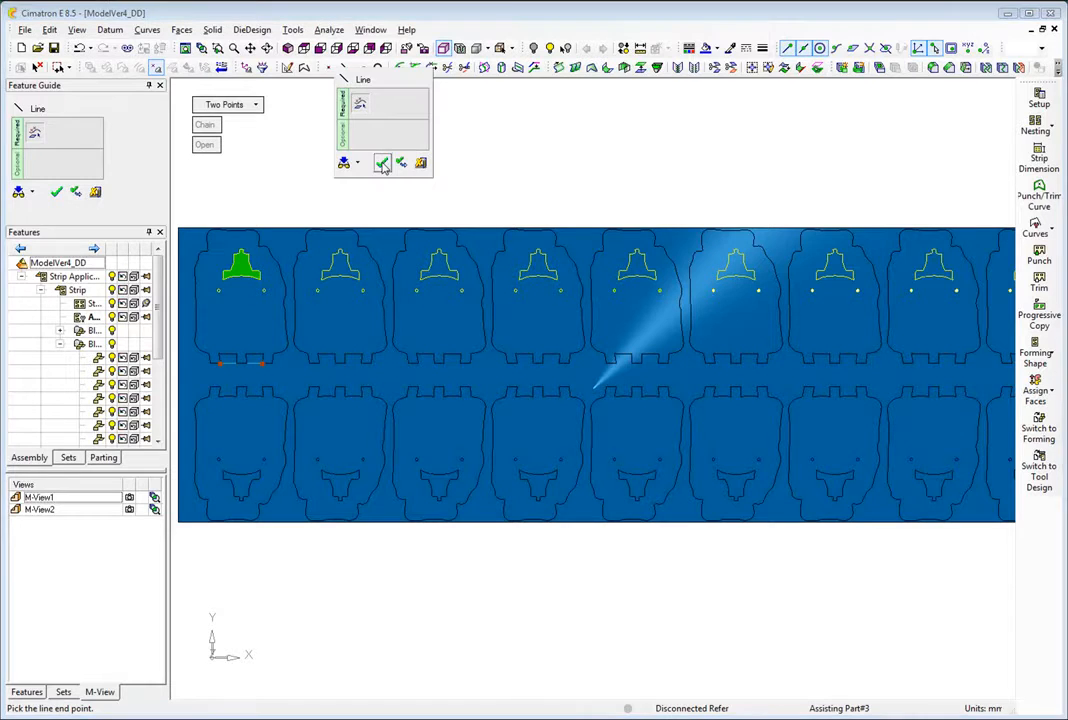
pyautogui.click(128, 461)
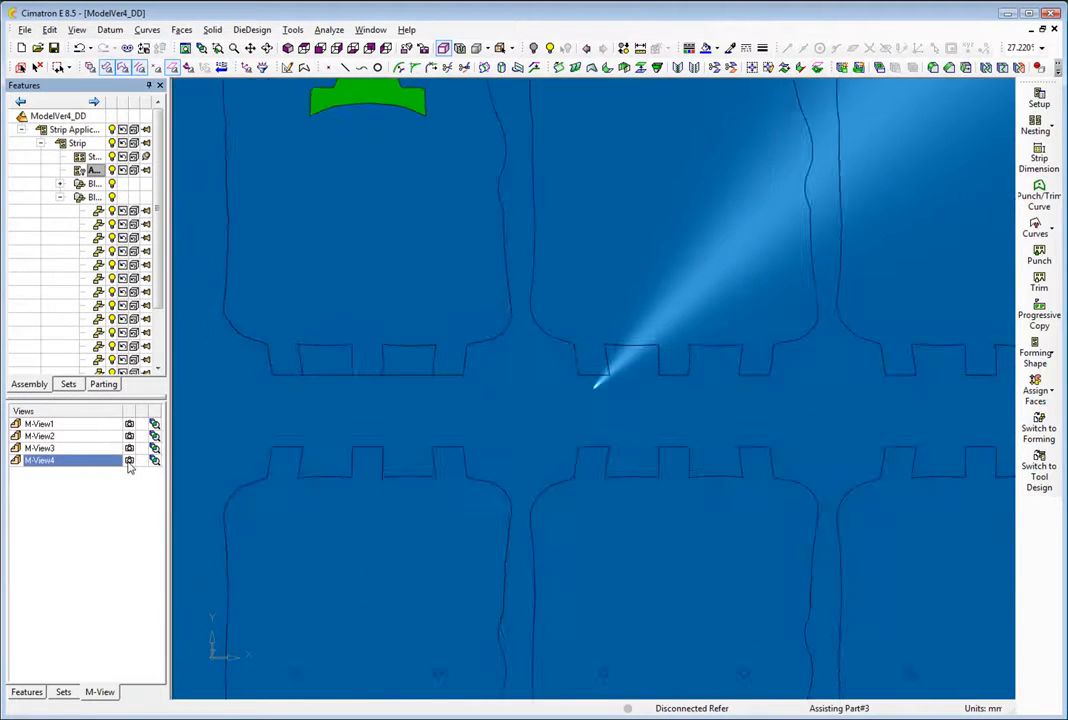
# - Create a punch trim curve in the first carrier tab slot with global radius 0, and punch it through to the strip end
pyautogui.click(1039, 195)
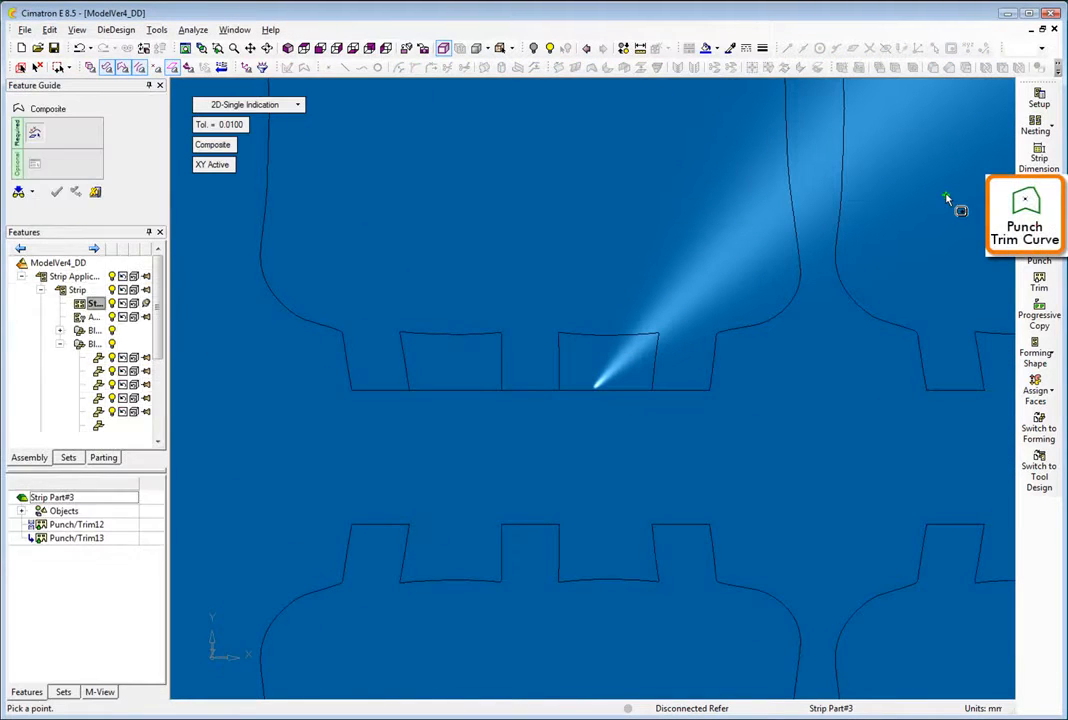
pyautogui.click(418, 364)
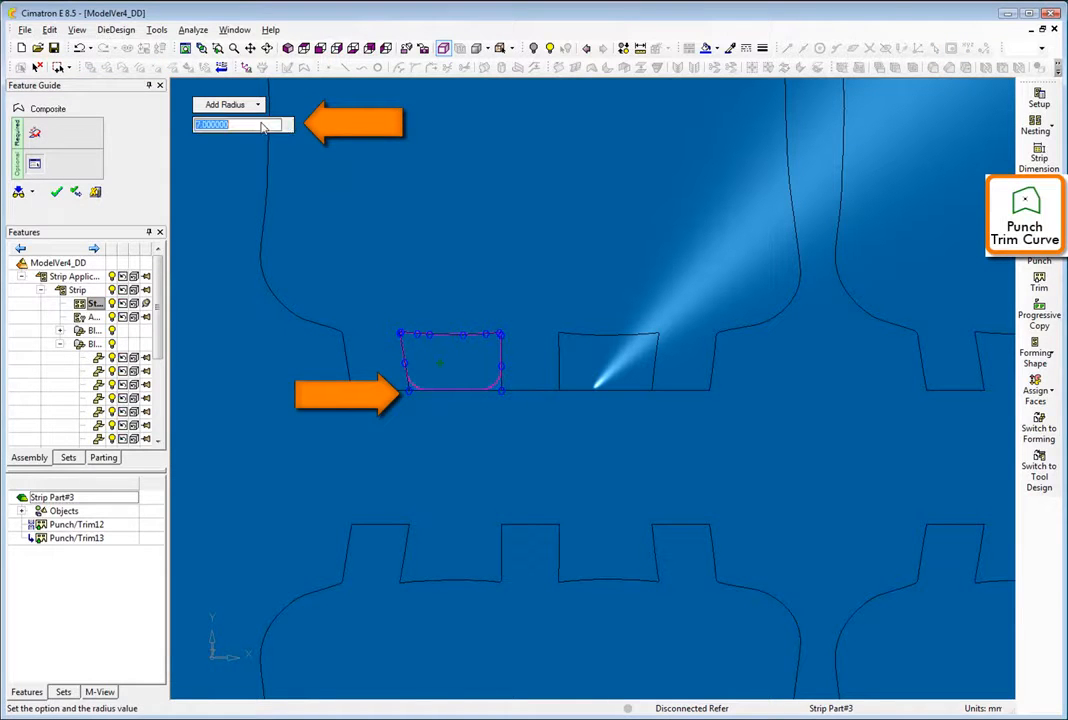
pyautogui.press('Return')
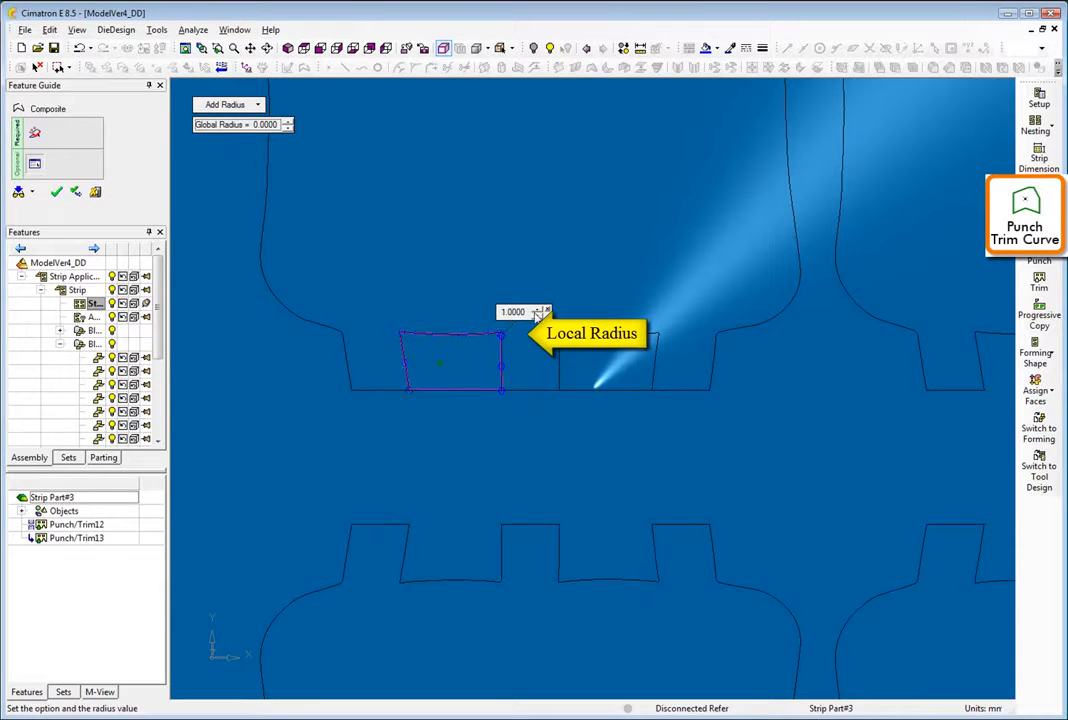
pyautogui.click(405, 199)
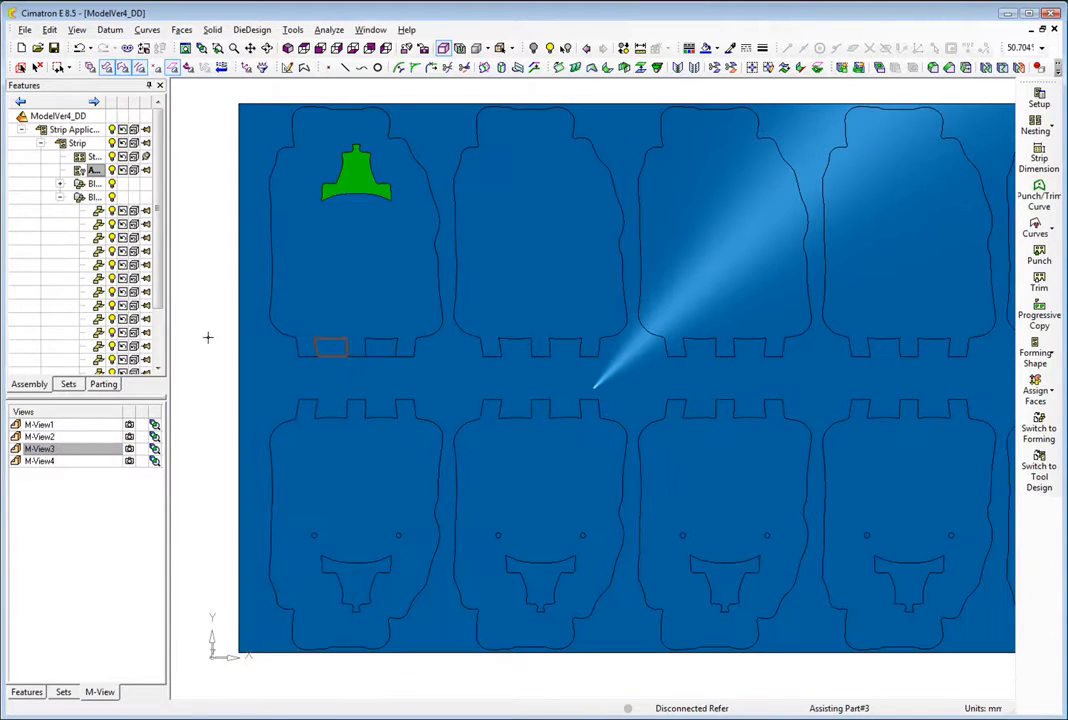
pyautogui.rightClick(209, 339)
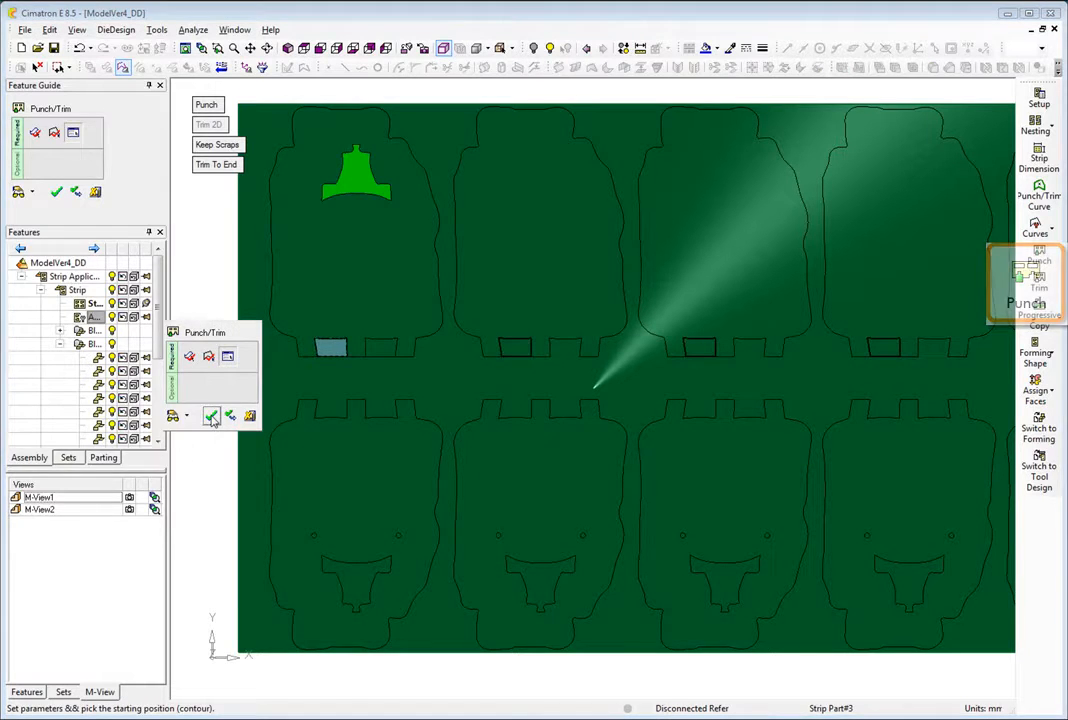
pyautogui.click(211, 413)
# - Create a punch trim curve around the second carrier tab slot of the first upper-row blank
pyautogui.rightClick(211, 413)
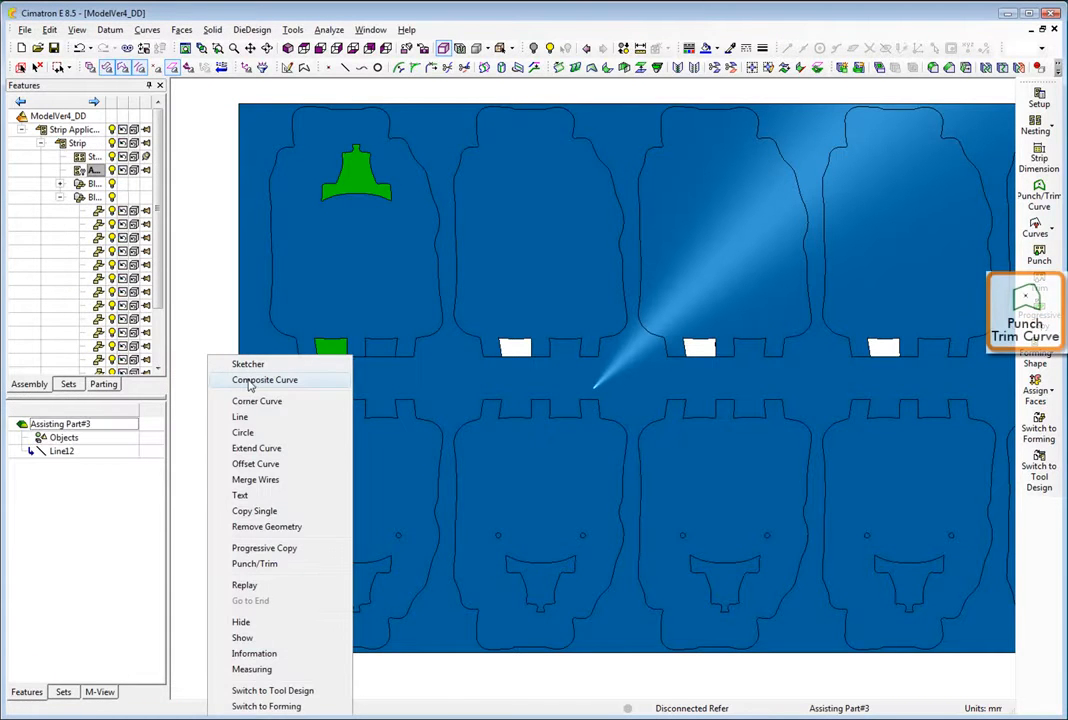
pyautogui.click(373, 348)
pyautogui.middleClick(508, 315)
pyautogui.click(508, 315)
# - Punch the second carrier tab slot from the second progression through to the strip end, keeping the scraps
pyautogui.rightClick(508, 314)
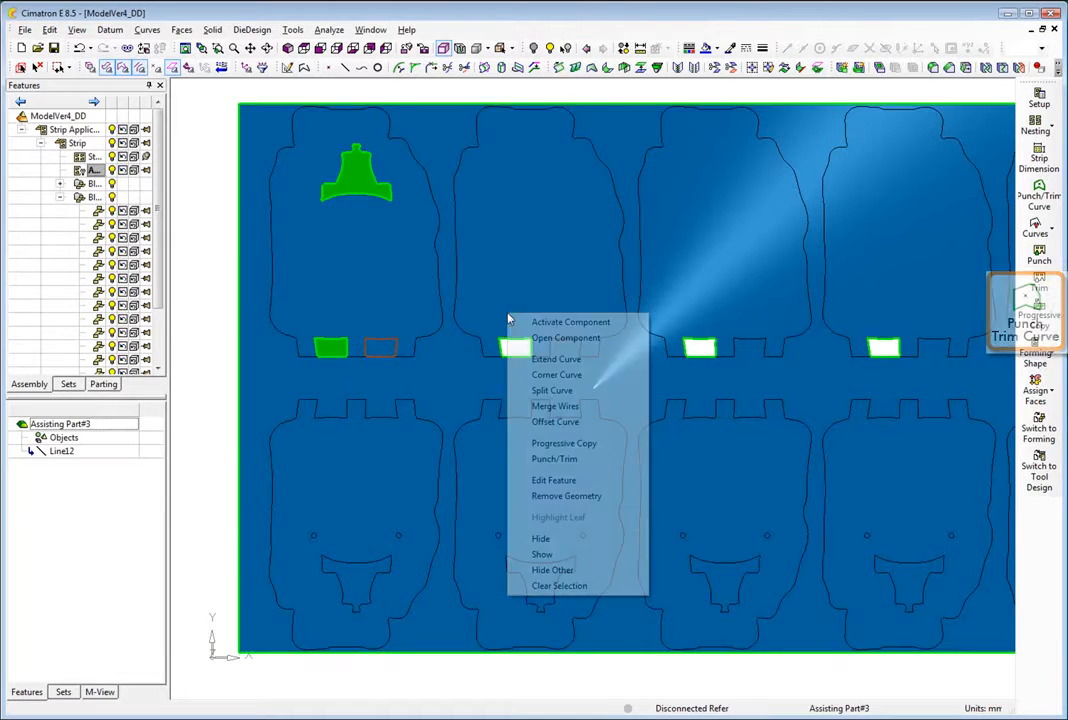
pyautogui.click(553, 459)
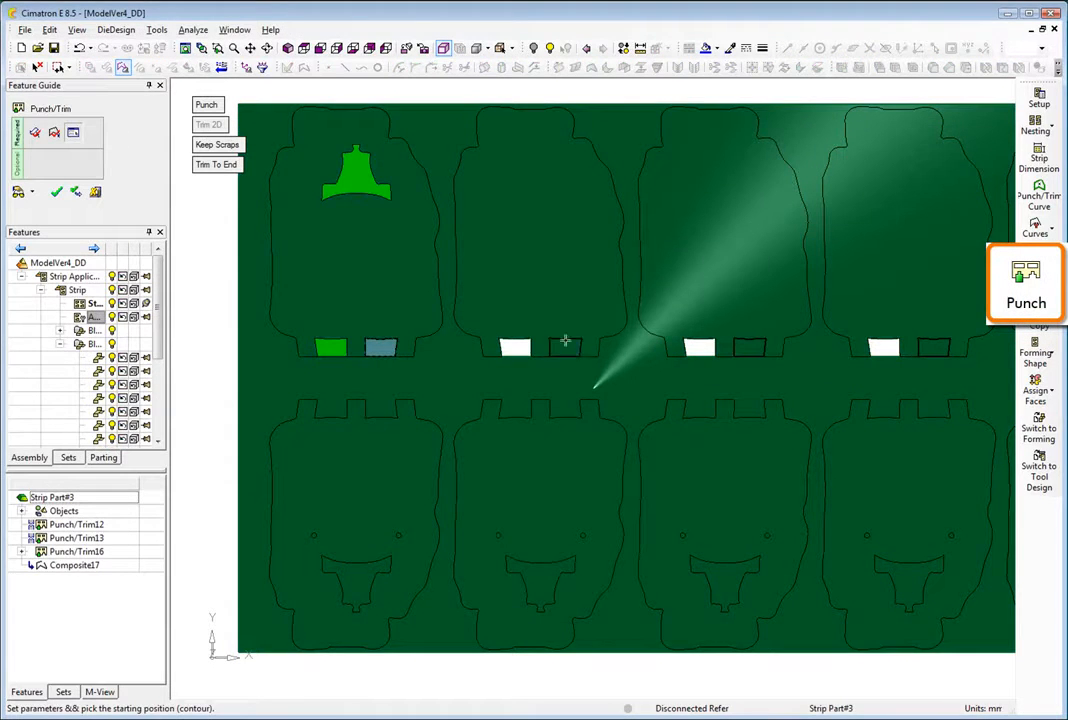
pyautogui.click(565, 341)
pyautogui.middleClick(558, 282)
pyautogui.click(558, 282)
# - Draw a two-point line from the first upper blank's outer carrier tab corner to the nearest tab corner of the second lower blank
pyautogui.click(346, 68)
pyautogui.click(413, 357)
pyautogui.click(484, 403)
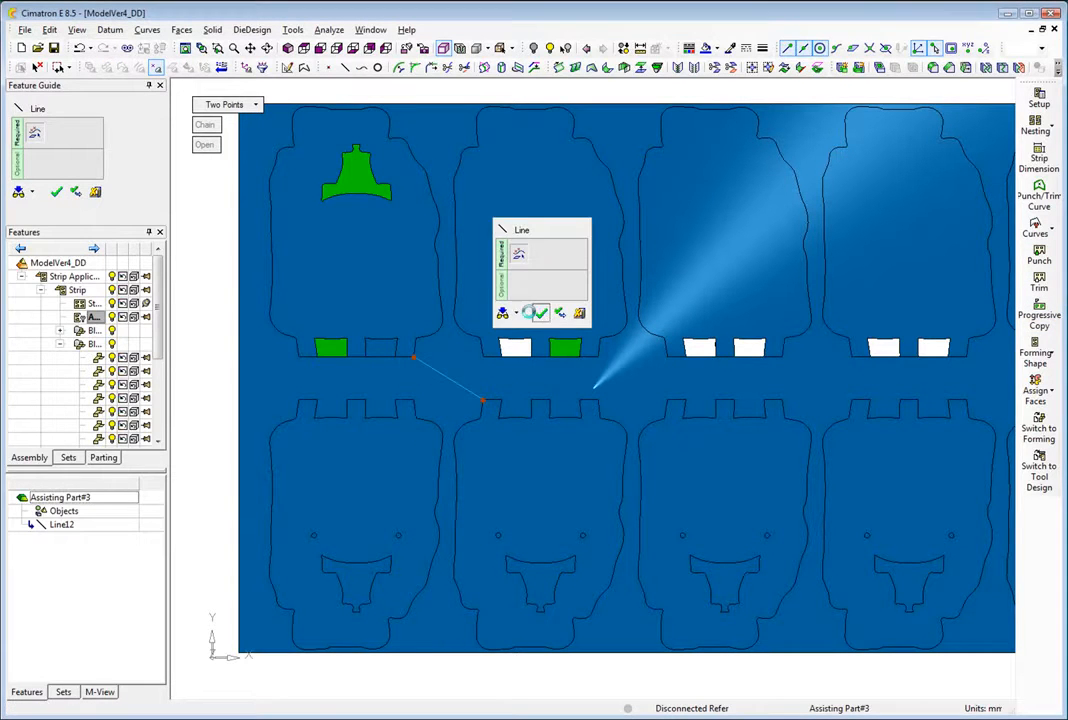
pyautogui.click(540, 313)
# - Draw a pilot hole circle of radius 7.5 centred on the new line's midpoint and punch it from there through to the strip end
pyautogui.click(377, 67)
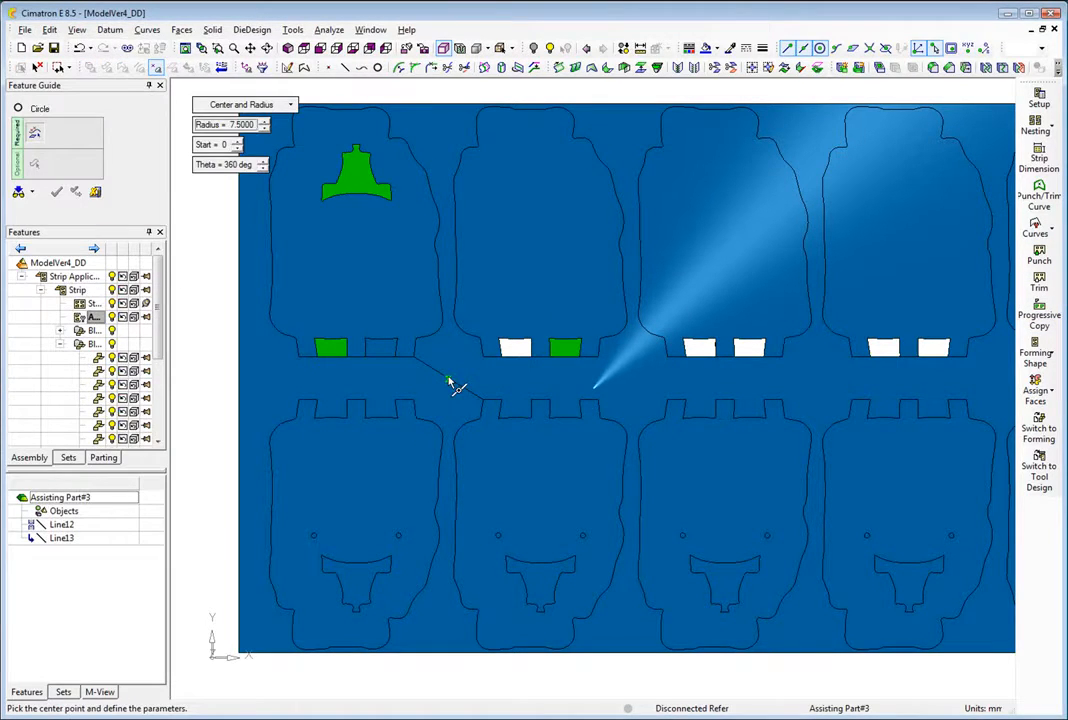
pyautogui.click(447, 376)
pyautogui.middleClick(452, 373)
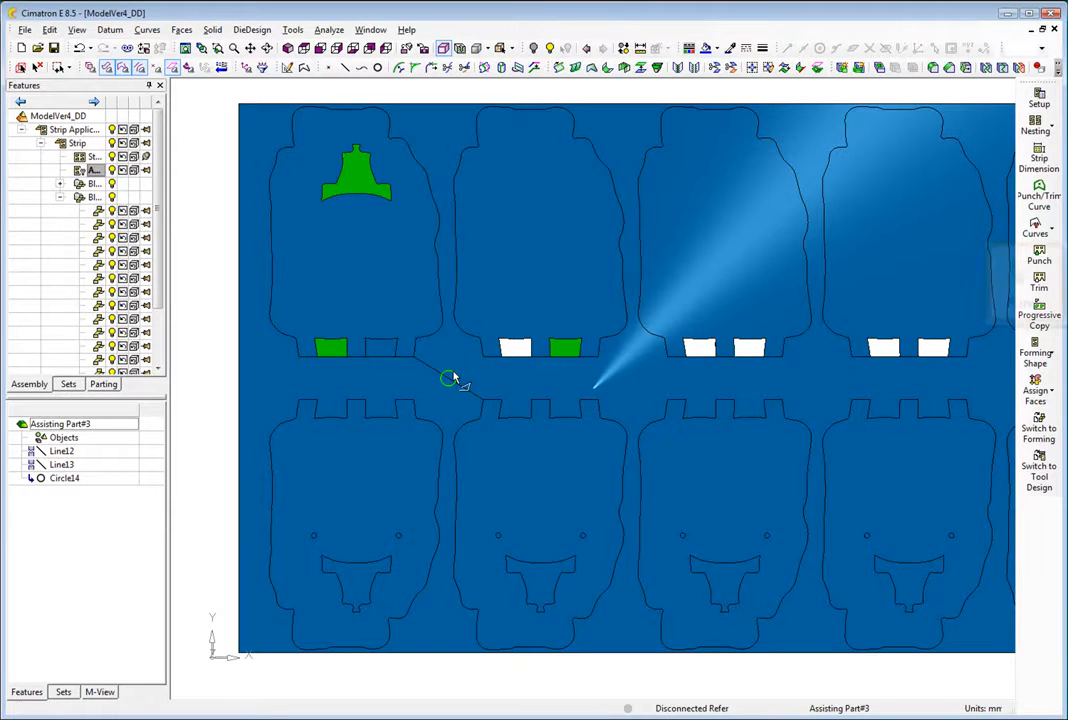
pyautogui.rightClick(443, 306)
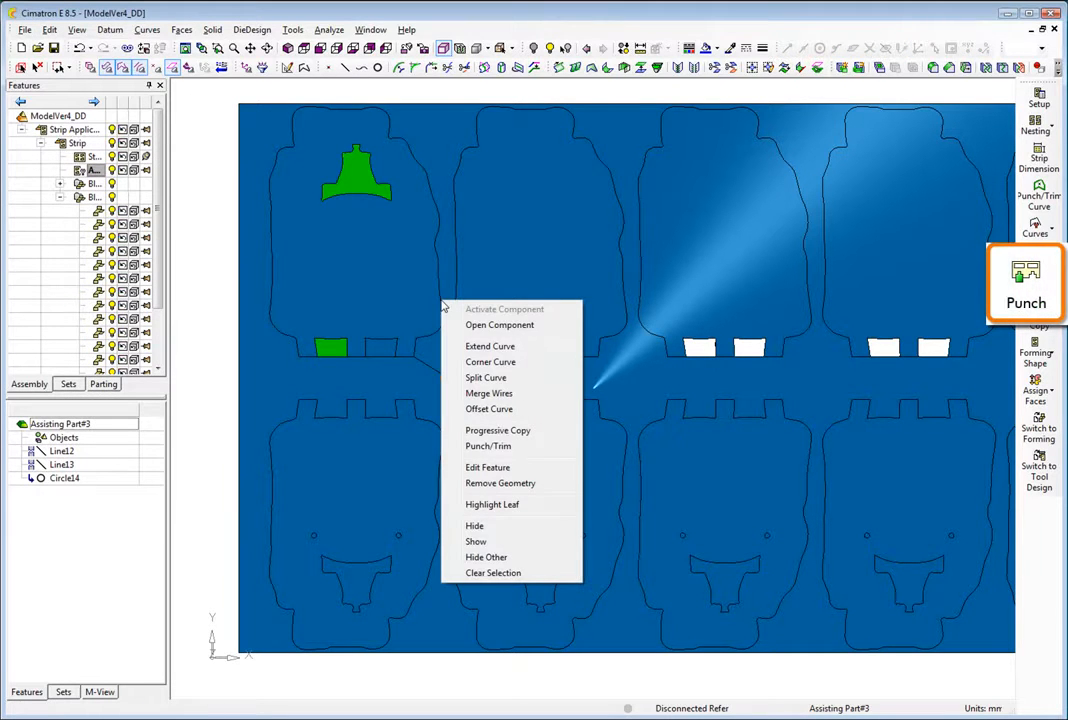
pyautogui.click(476, 446)
pyautogui.middleClick(200, 348)
# - Start a sketch on the strip and add the facing carrier tab corners of the first two upper blanks as references
pyautogui.rightClick(205, 342)
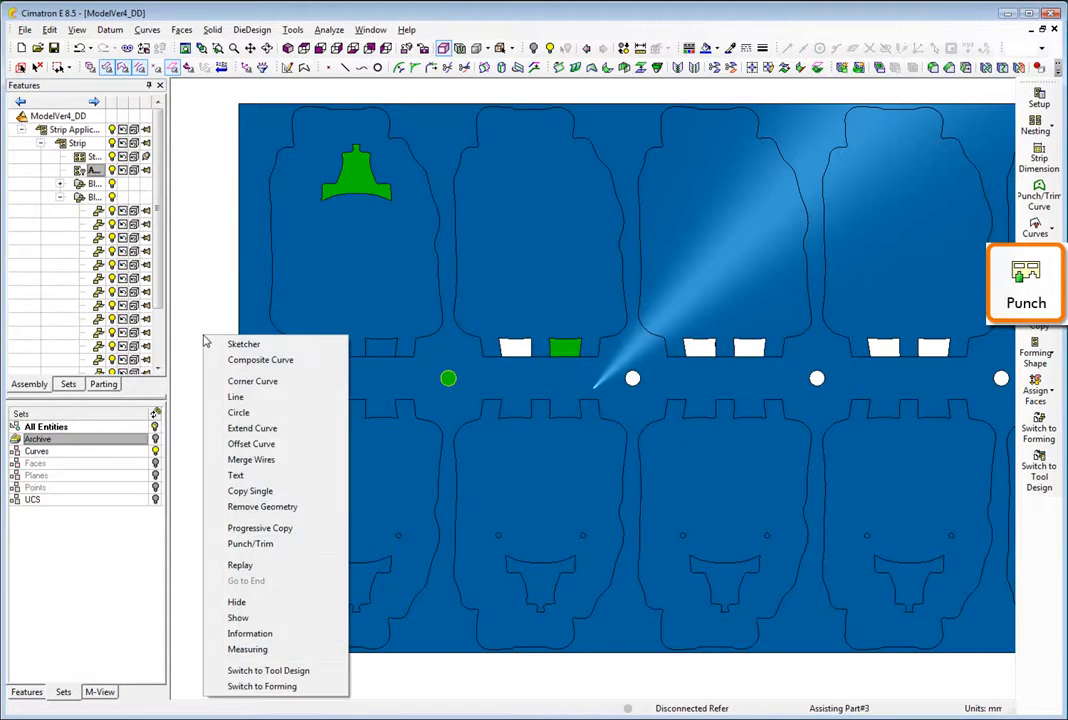
pyautogui.click(240, 344)
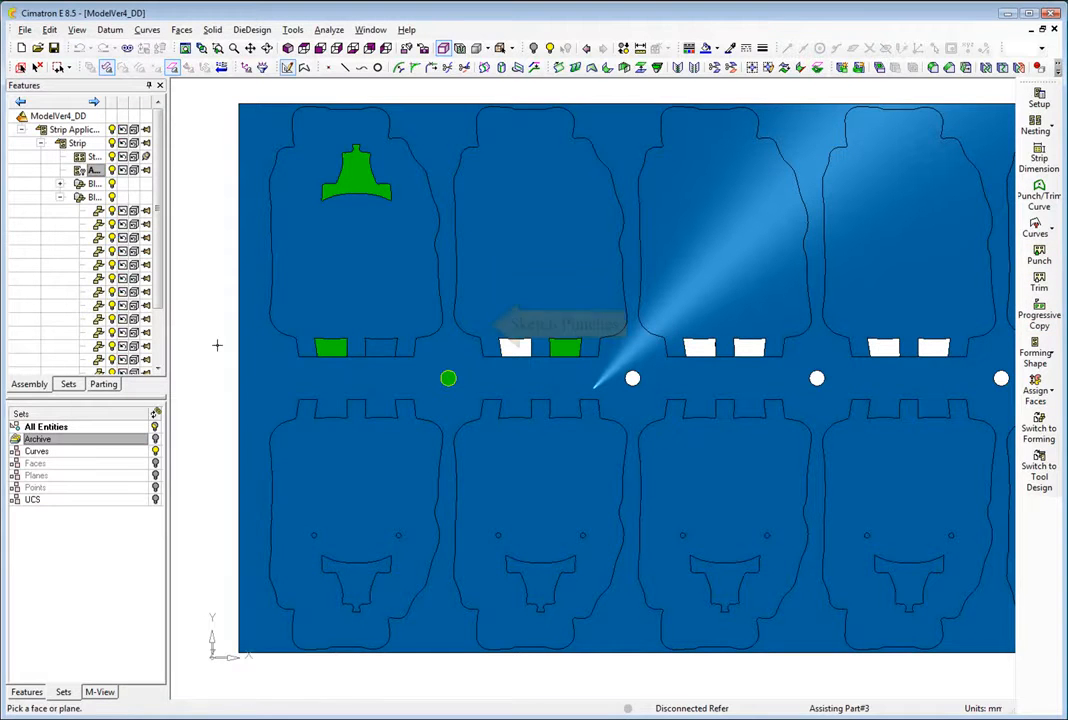
pyautogui.rightClick(207, 428)
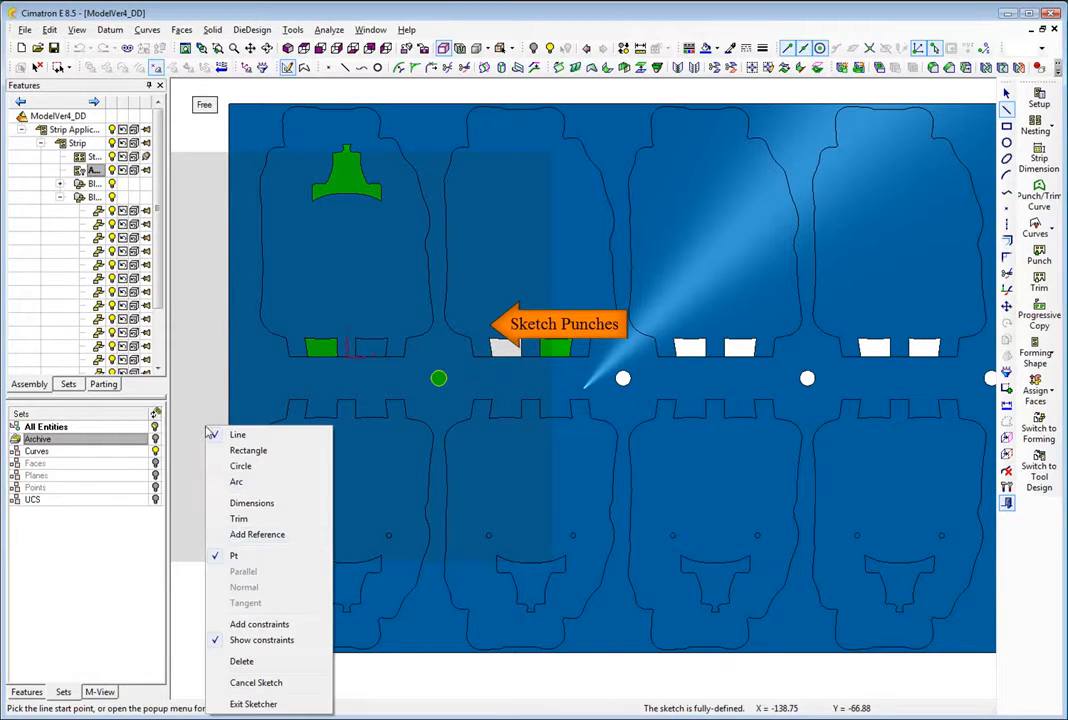
pyautogui.click(236, 535)
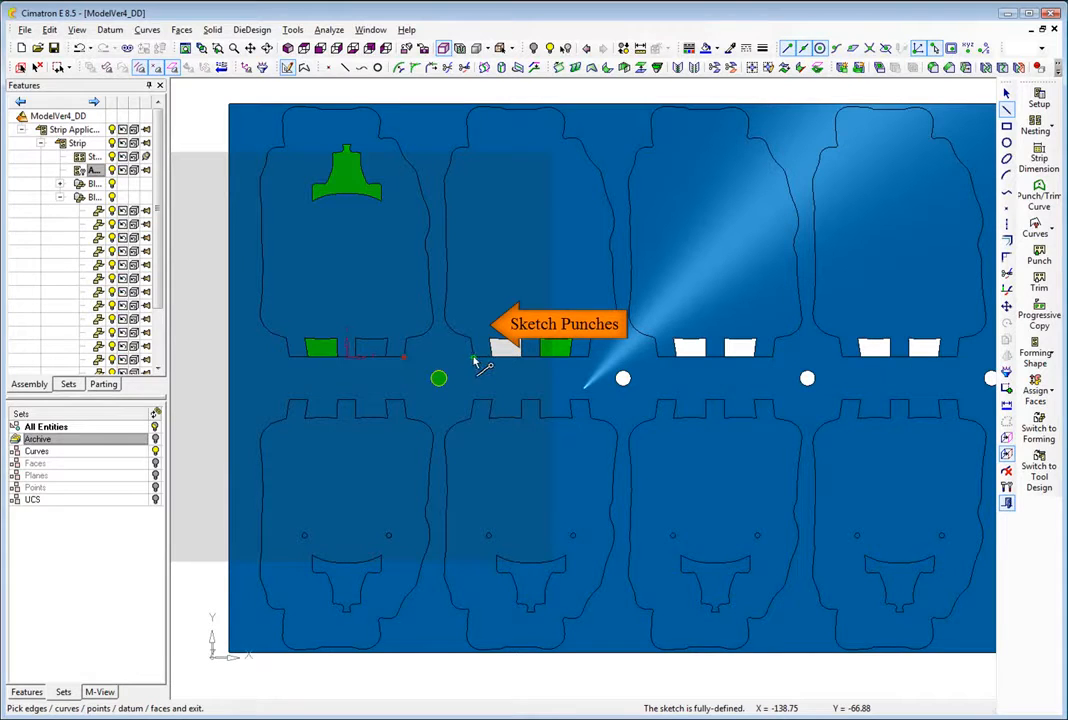
pyautogui.click(474, 360)
pyautogui.middleClick(474, 360)
# - Sketch a 60 mm diameter circle concentric with the first pilot hole and a line joining the two referenced tab corners
pyautogui.click(1007, 145)
pyautogui.click(439, 378)
pyautogui.middleClick(439, 378)
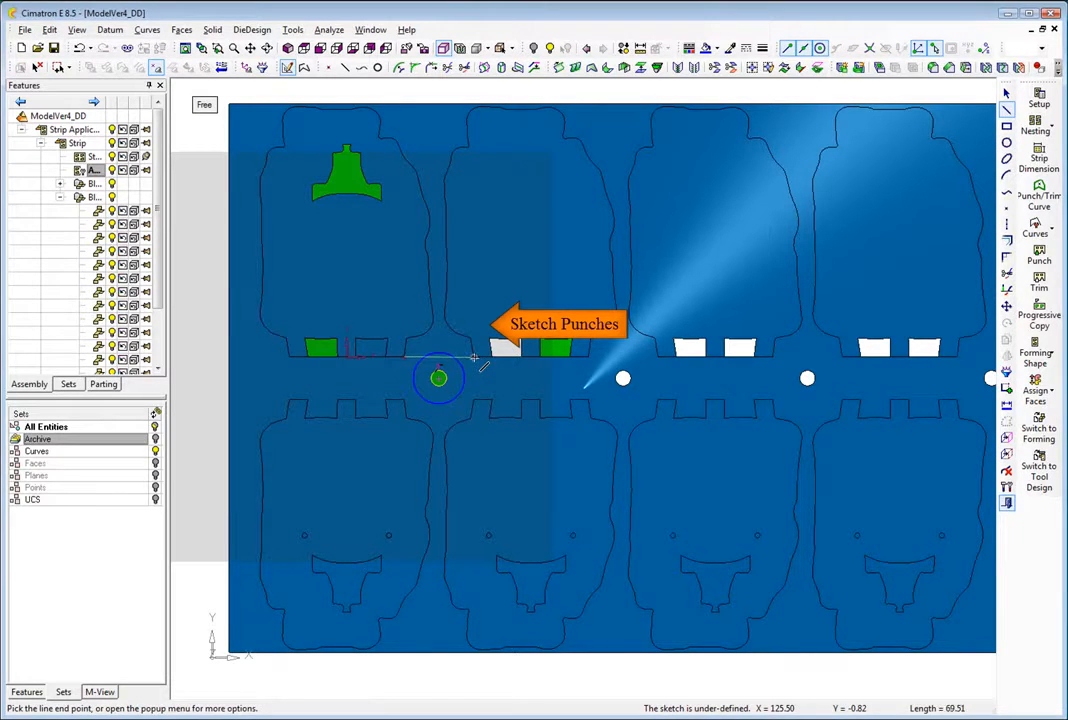
pyautogui.rightClick(524, 379)
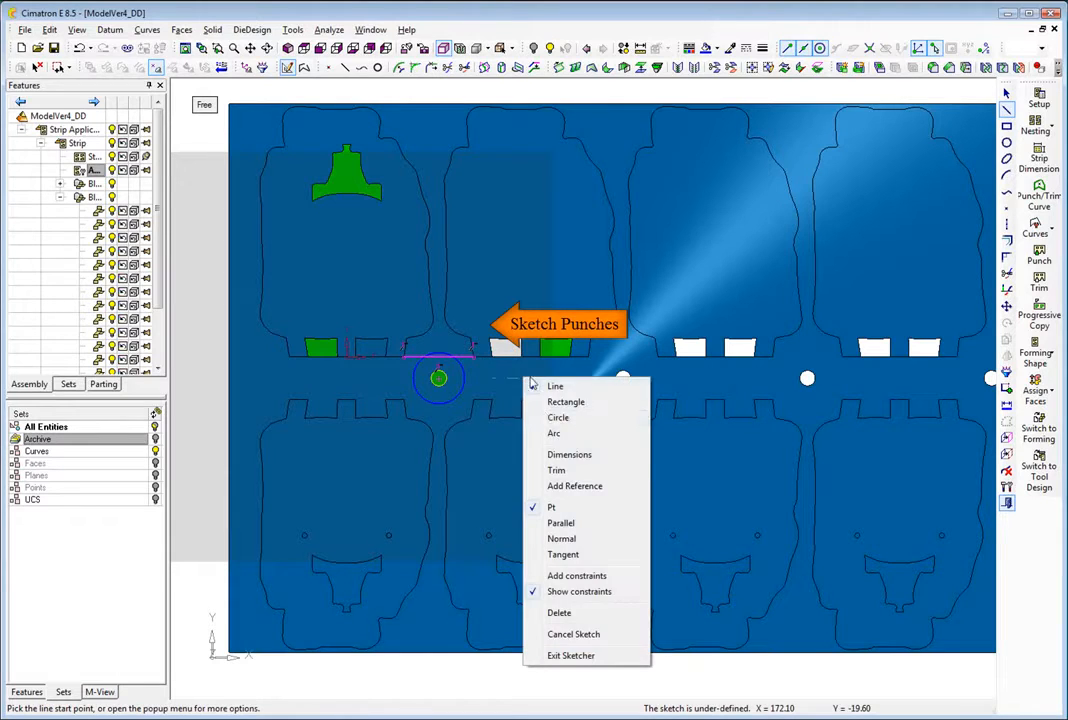
pyautogui.click(565, 455)
pyautogui.click(508, 388)
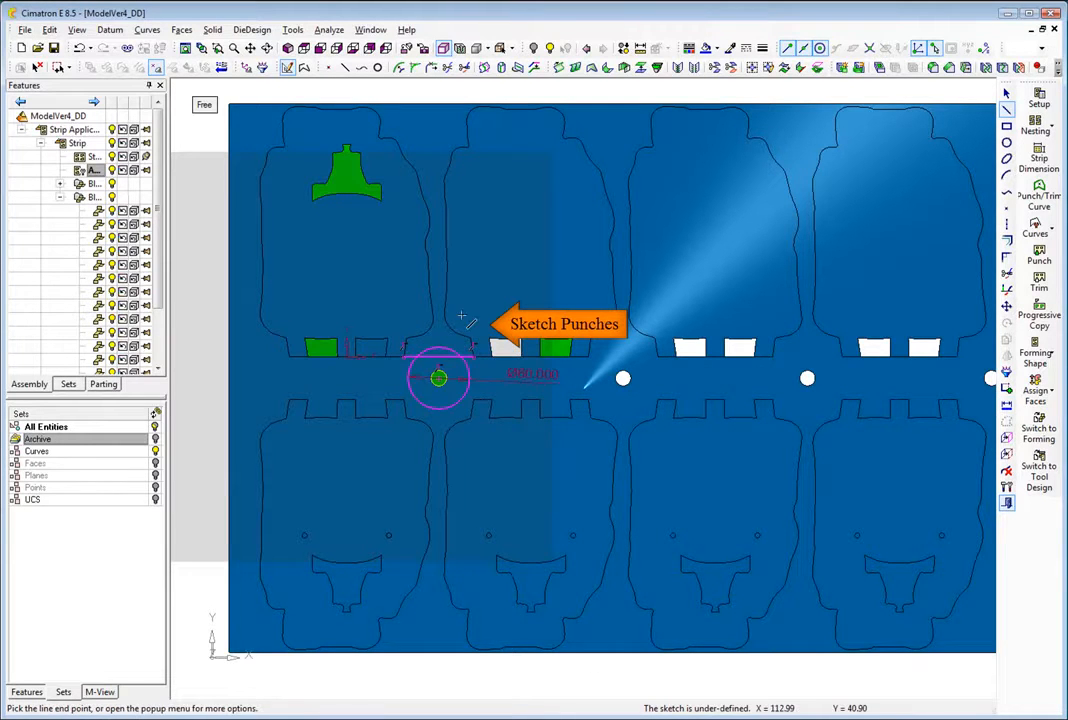
# - Sketch two pairs of short overlap lines across the gap between the first two upper blanks and an open three-sided profile over the strip's upper edge
pyautogui.click(458, 191)
pyautogui.click(410, 191)
pyautogui.click(410, 182)
pyautogui.click(339, 118)
pyautogui.click(339, 87)
pyautogui.click(519, 119)
# - Set the width of the three-sided profile over the strip edge to 186 mm and finish the sketch
pyautogui.rightClick(520, 121)
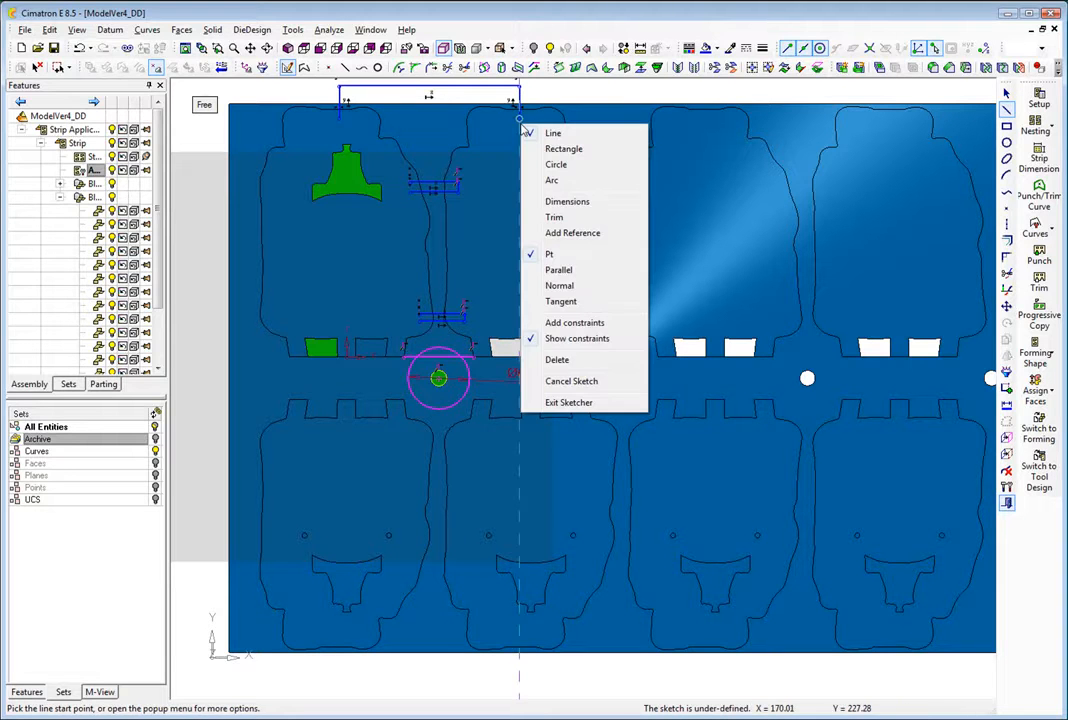
pyautogui.click(566, 202)
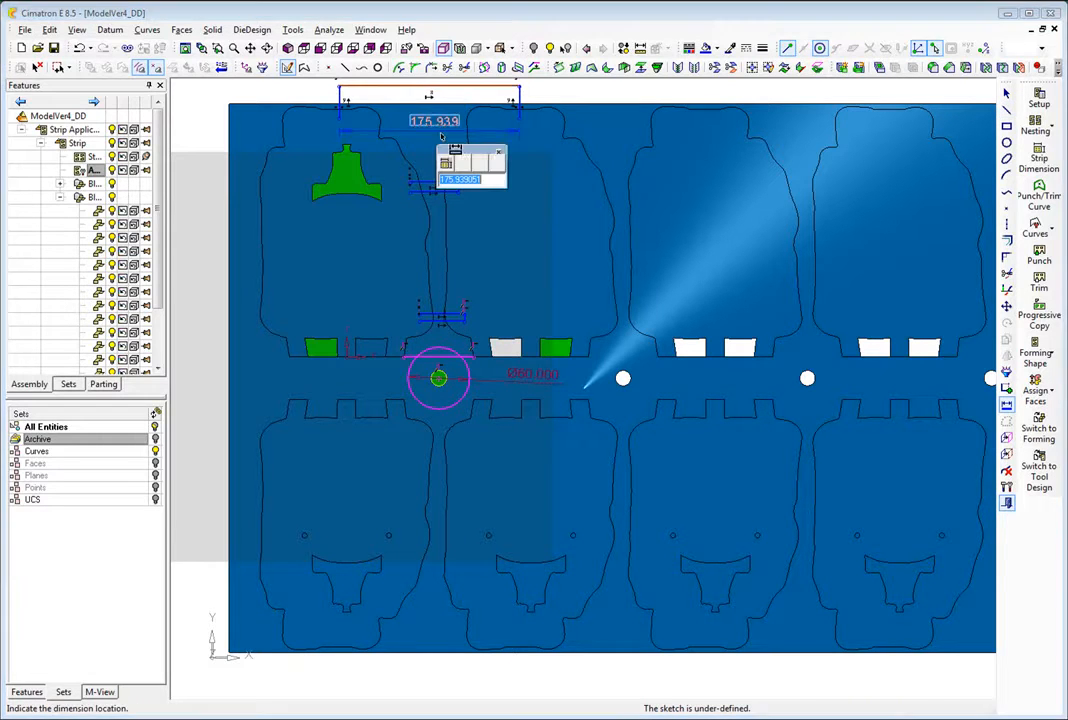
pyautogui.click(445, 124)
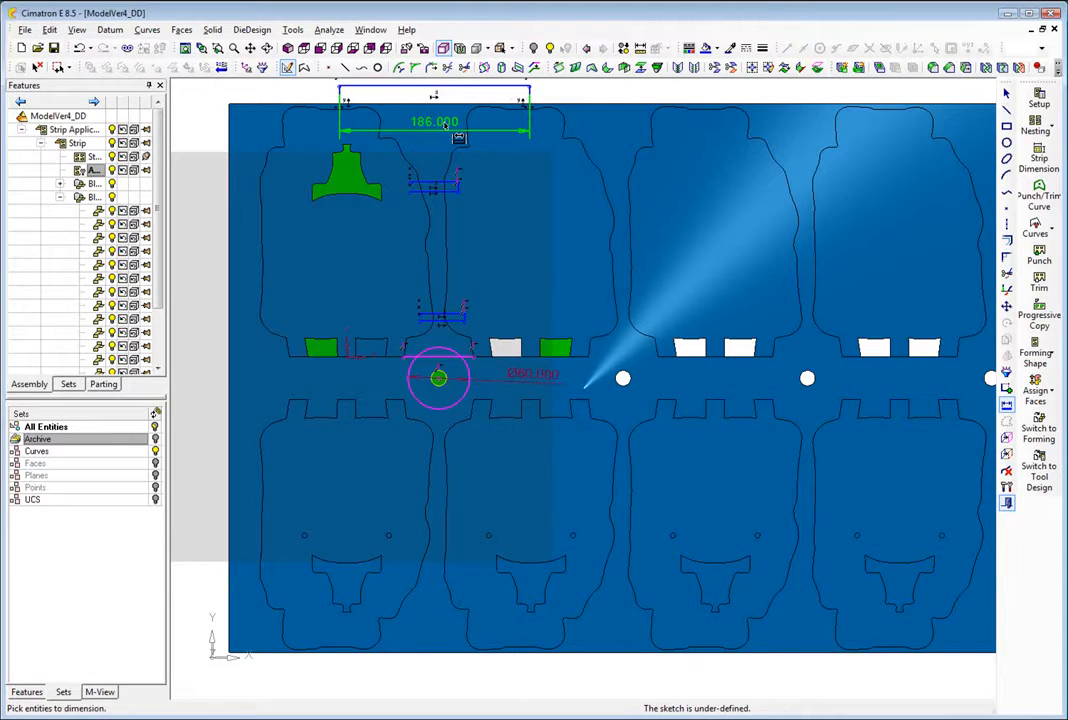
pyautogui.rightClick(519, 226)
pyautogui.click(549, 432)
# - Create a single-indication composite punch curve around the narrow gap between the first two upper blanks, bounded by the overlap lines
pyautogui.rightClick(226, 341)
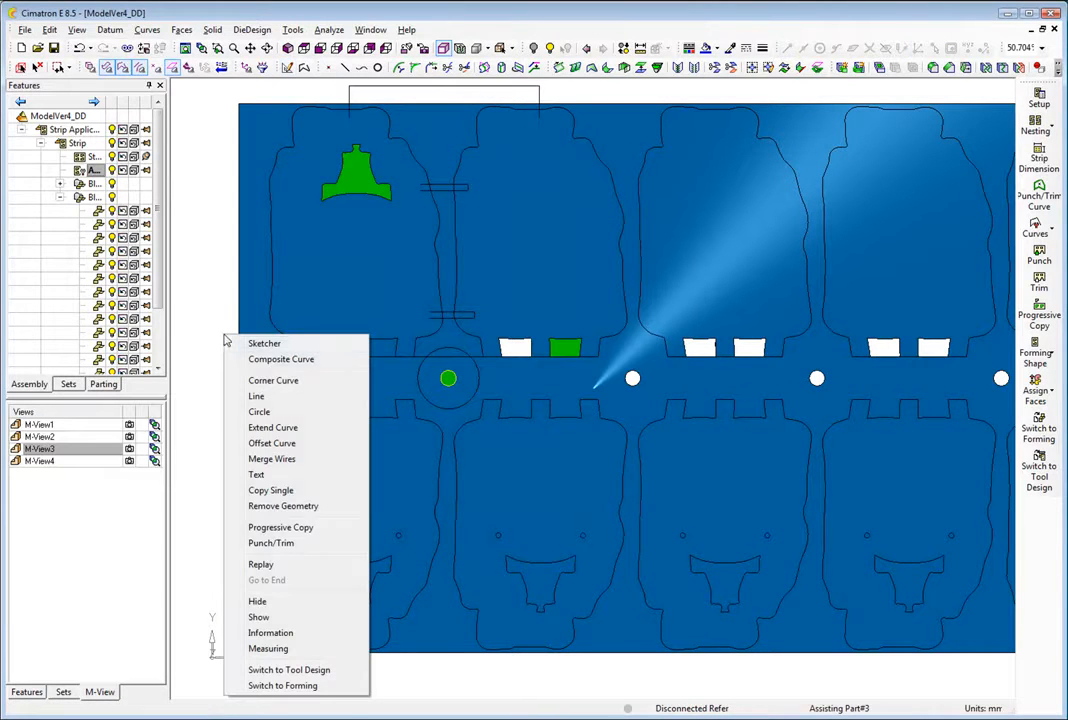
pyautogui.click(265, 361)
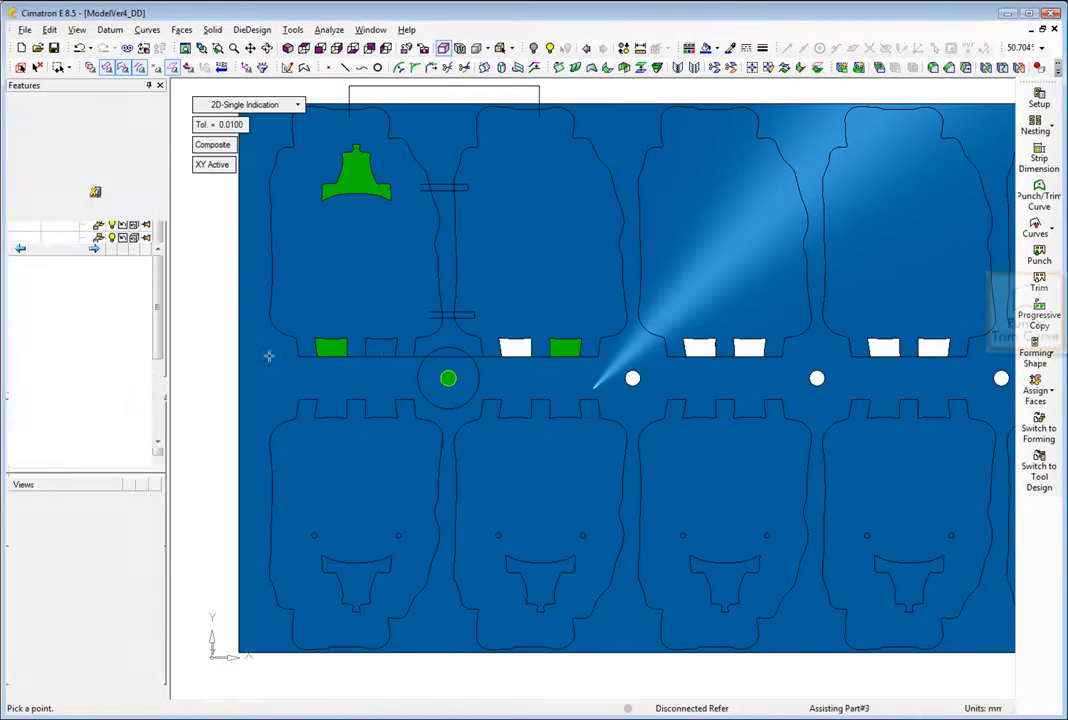
pyautogui.click(446, 316)
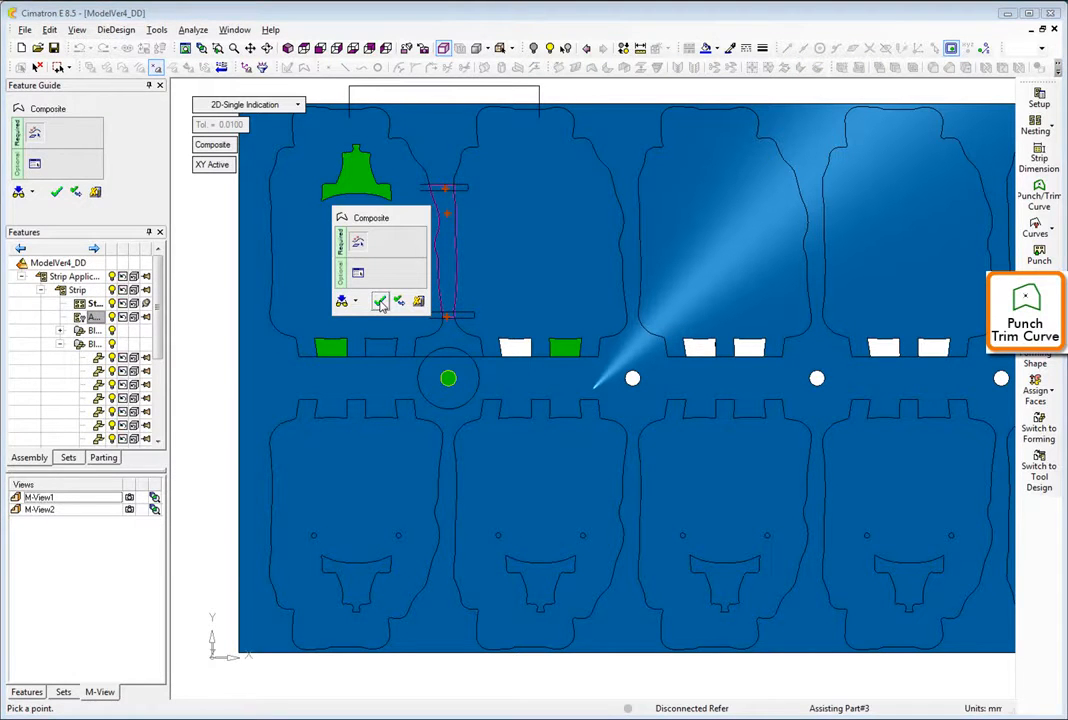
pyautogui.click(381, 304)
# - Punch the narrow gap contour from between the fourth and fifth upper blanks to the strip end, keeping the scraps
pyautogui.rightClick(384, 307)
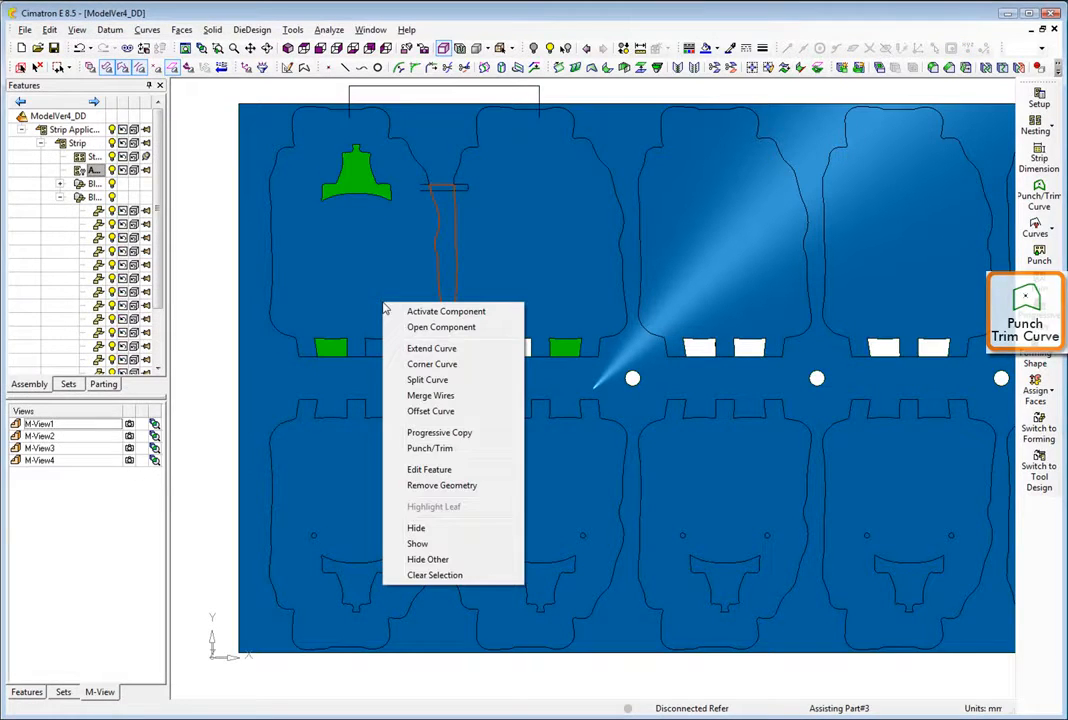
pyautogui.click(429, 448)
pyautogui.click(131, 511)
pyautogui.click(478, 318)
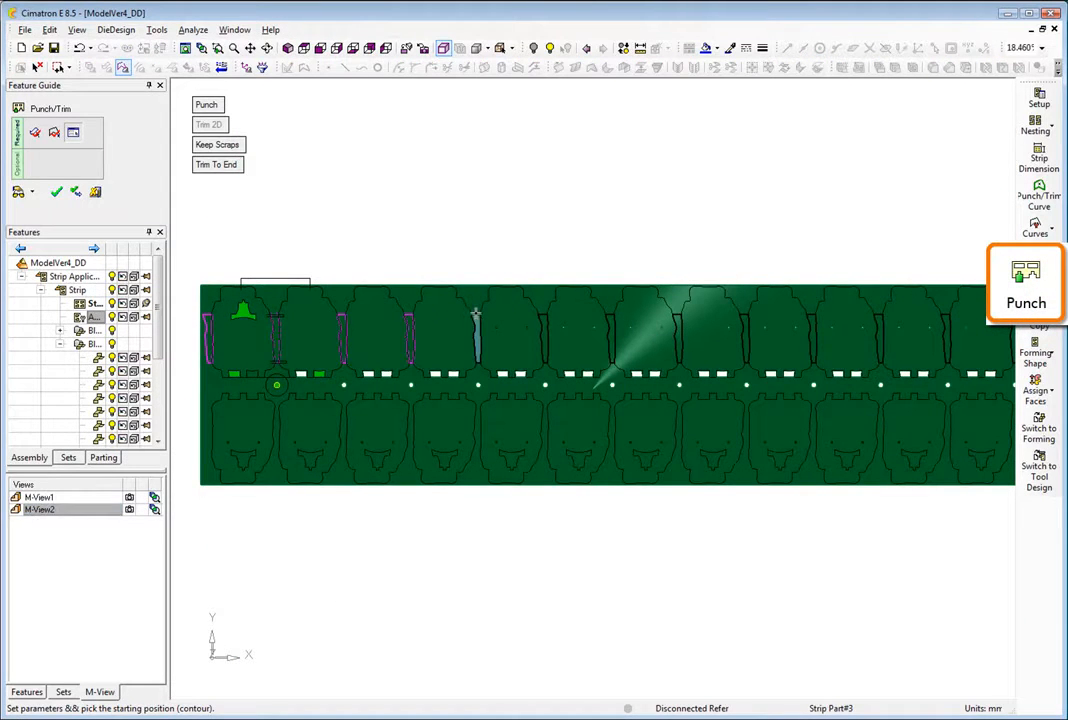
pyautogui.middleClick(434, 207)
# - Create a composite punch curve around the upper area between the first two upper blanks, bounded by the three-sided edge profile
pyautogui.click(130, 450)
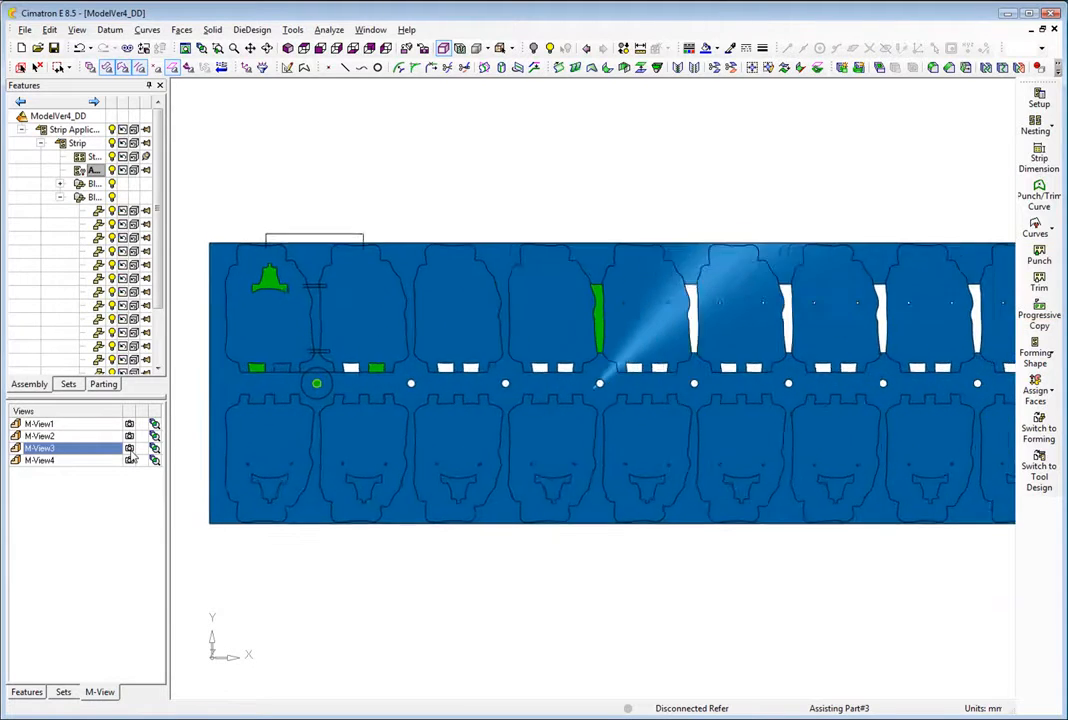
pyautogui.rightClick(200, 198)
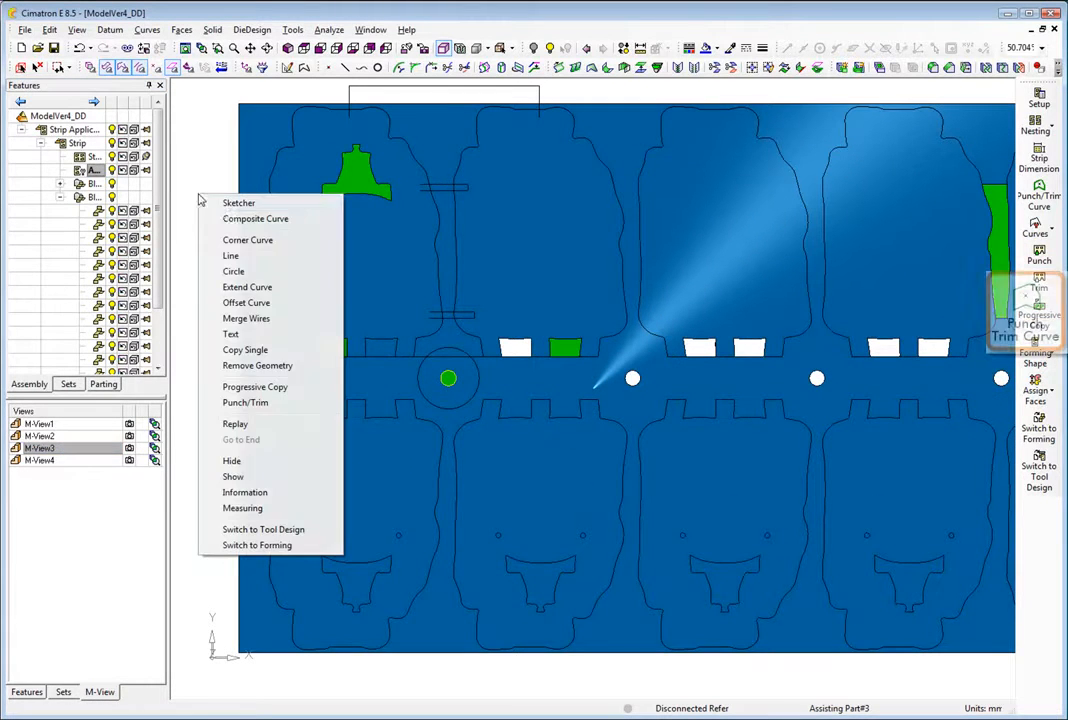
pyautogui.click(228, 219)
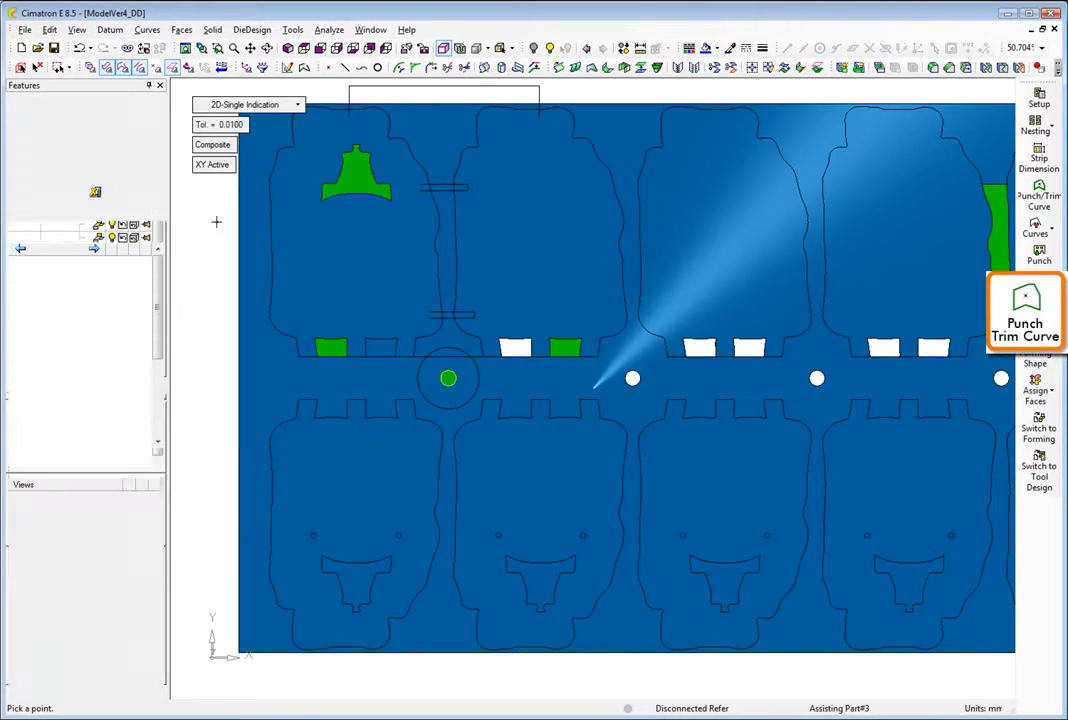
pyautogui.rightClick(447, 163)
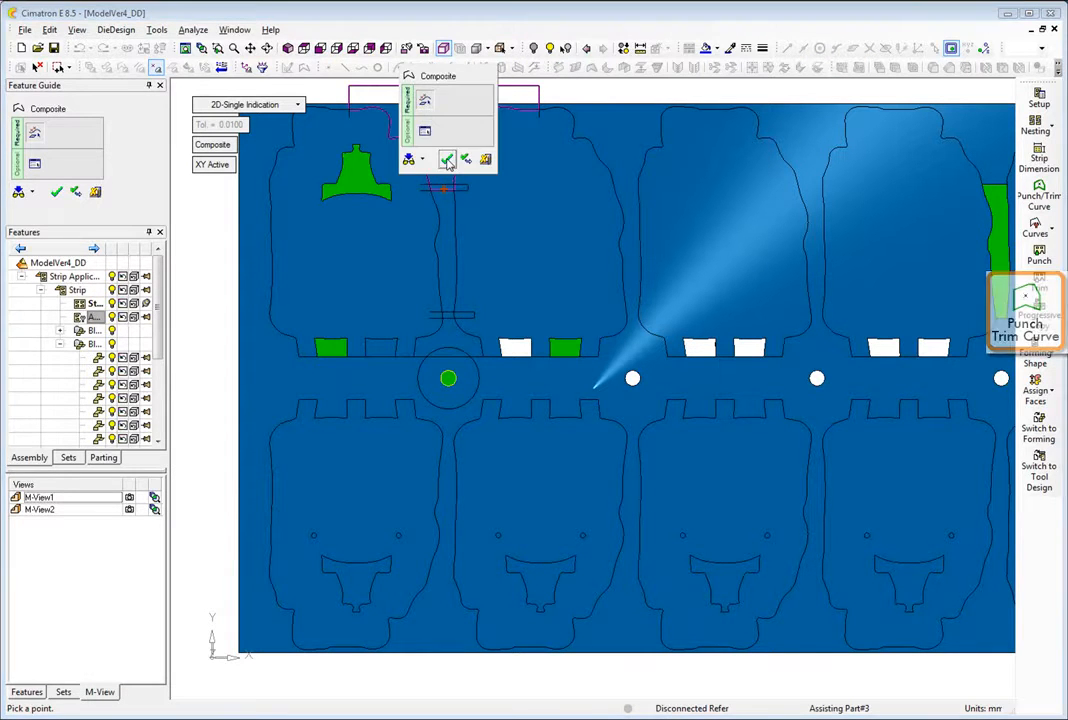
pyautogui.click(446, 156)
# - Punch the strip-edge contour from between the fifth and sixth upper blanks to the strip end, keeping the scraps
pyautogui.rightClick(449, 164)
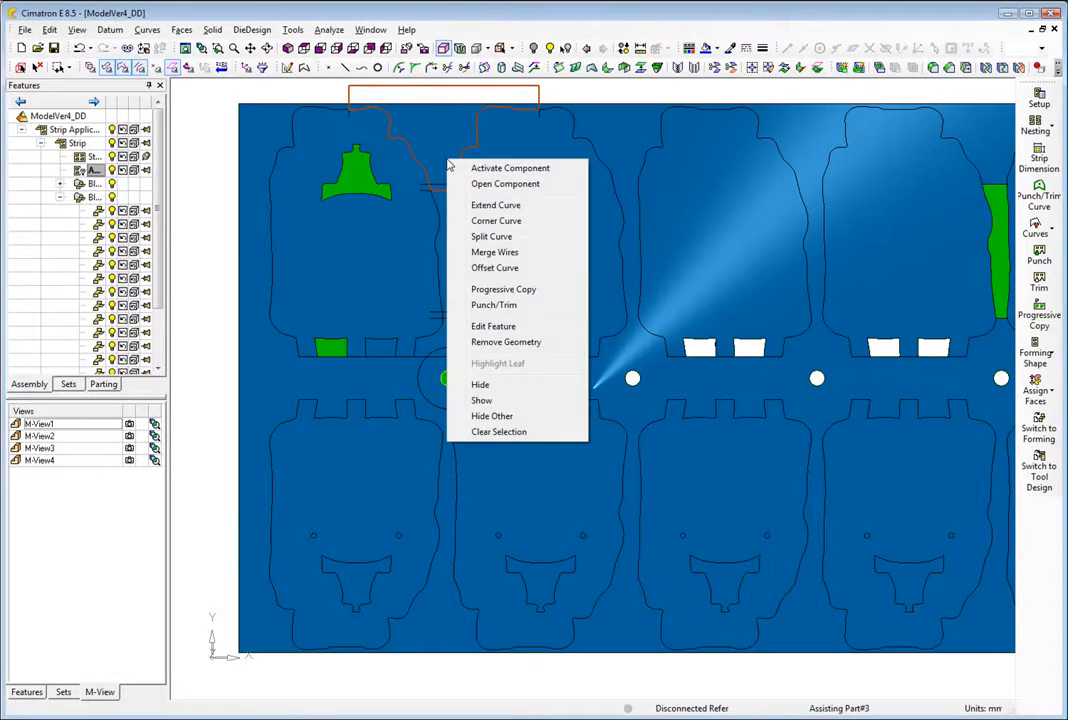
pyautogui.click(474, 305)
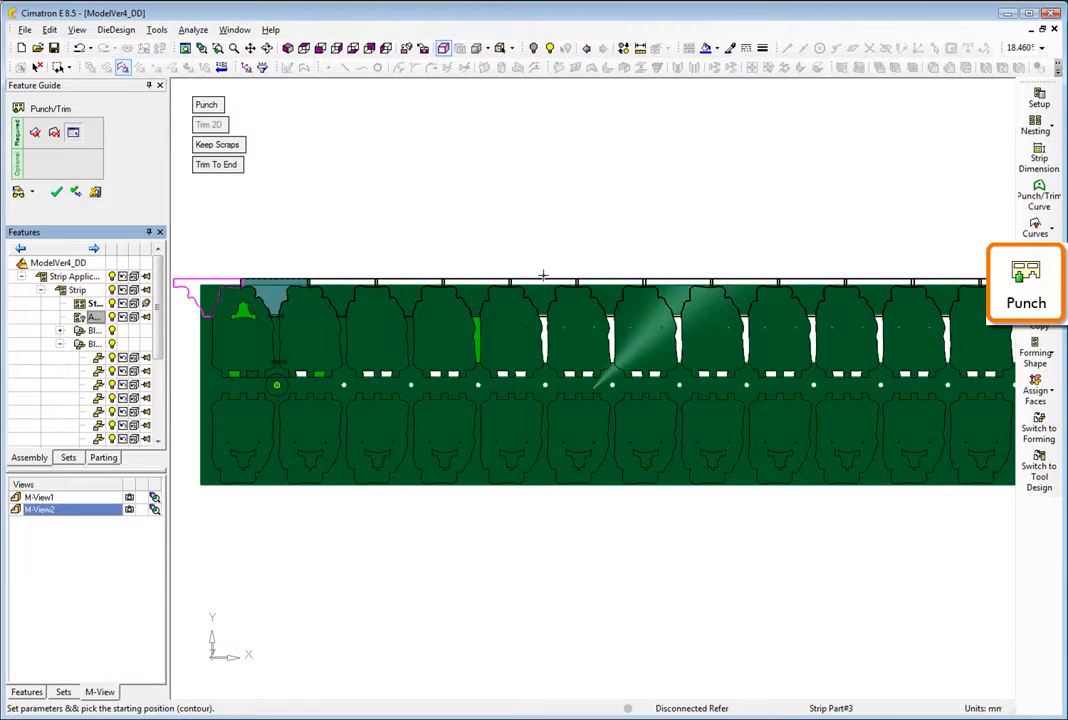
pyautogui.click(546, 287)
pyautogui.middleClick(537, 240)
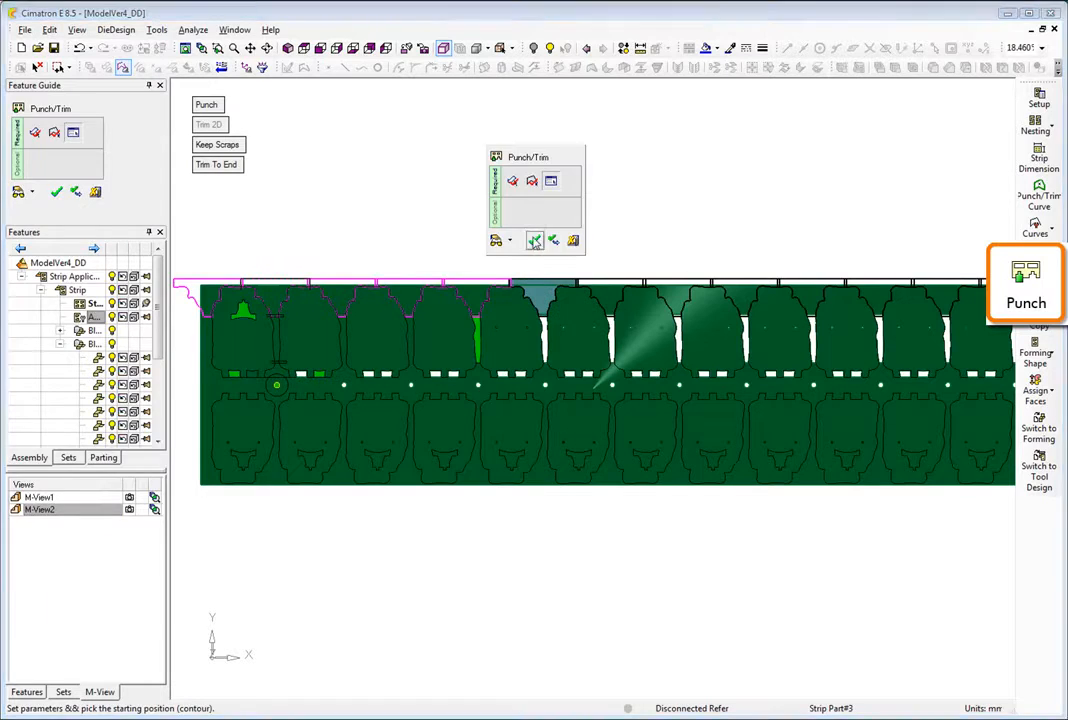
pyautogui.click(537, 241)
# - Create a composite punch curve around the area between the first two upper blanks' carrier tabs, bounded by the 60 mm circle
pyautogui.click(129, 449)
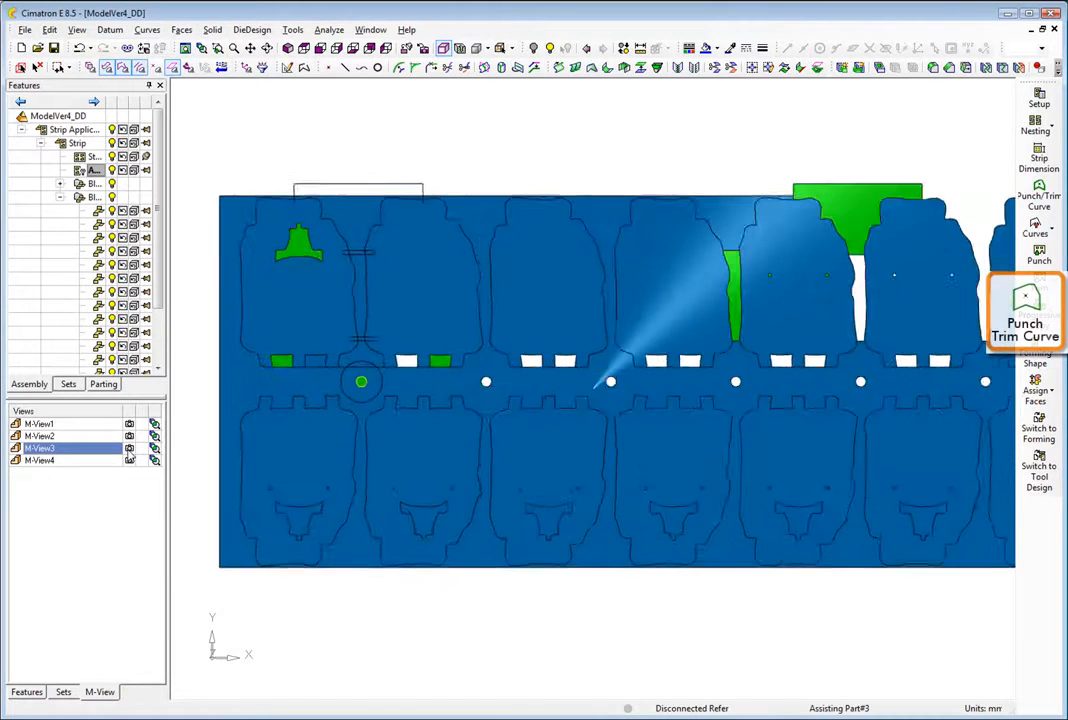
pyautogui.rightClick(194, 307)
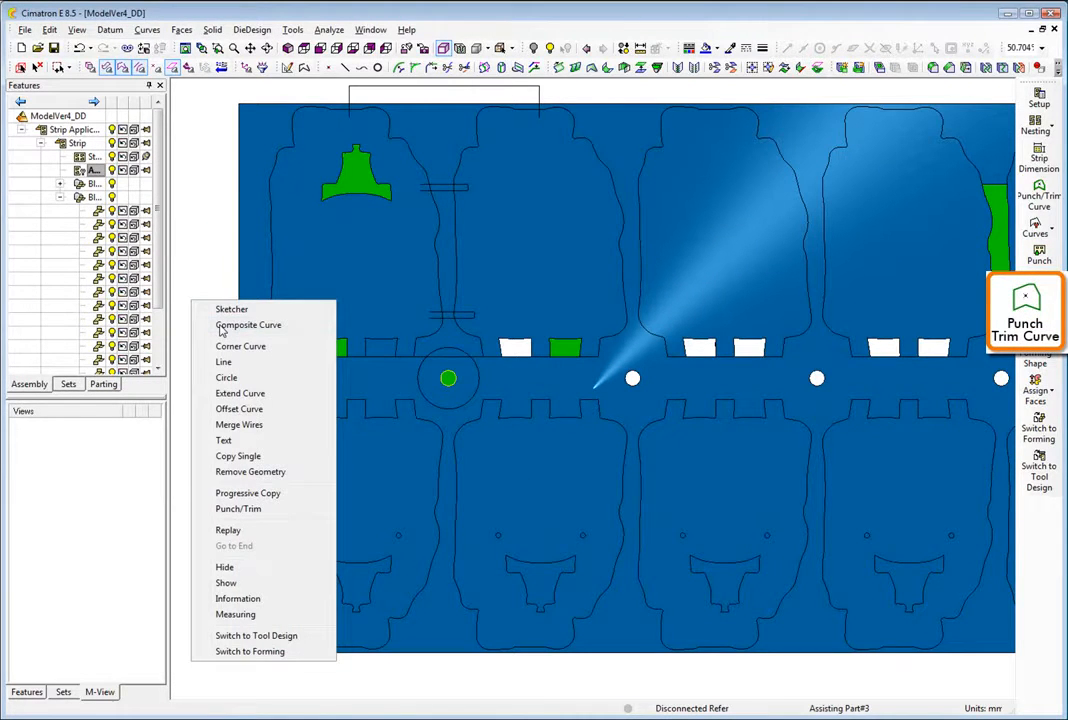
pyautogui.click(222, 327)
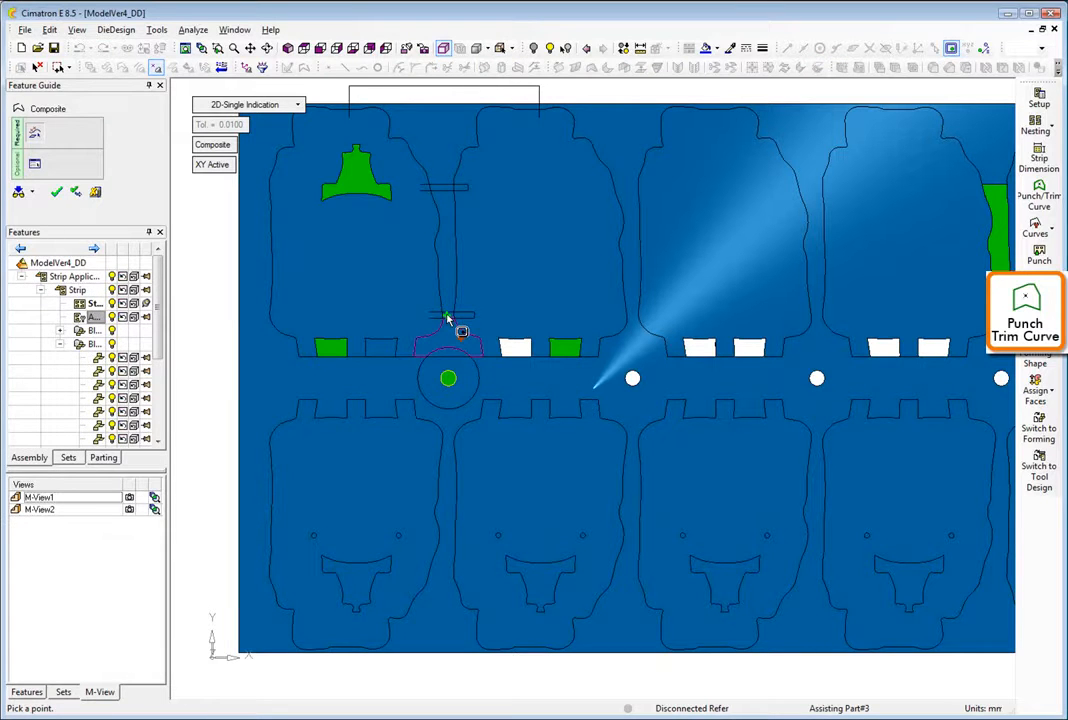
pyautogui.middleClick(447, 285)
pyautogui.click(447, 282)
# - Punch the carrier tab gap contour from between the fifth and sixth upper blanks to the strip end, keeping the scraps
pyautogui.rightClick(326, 290)
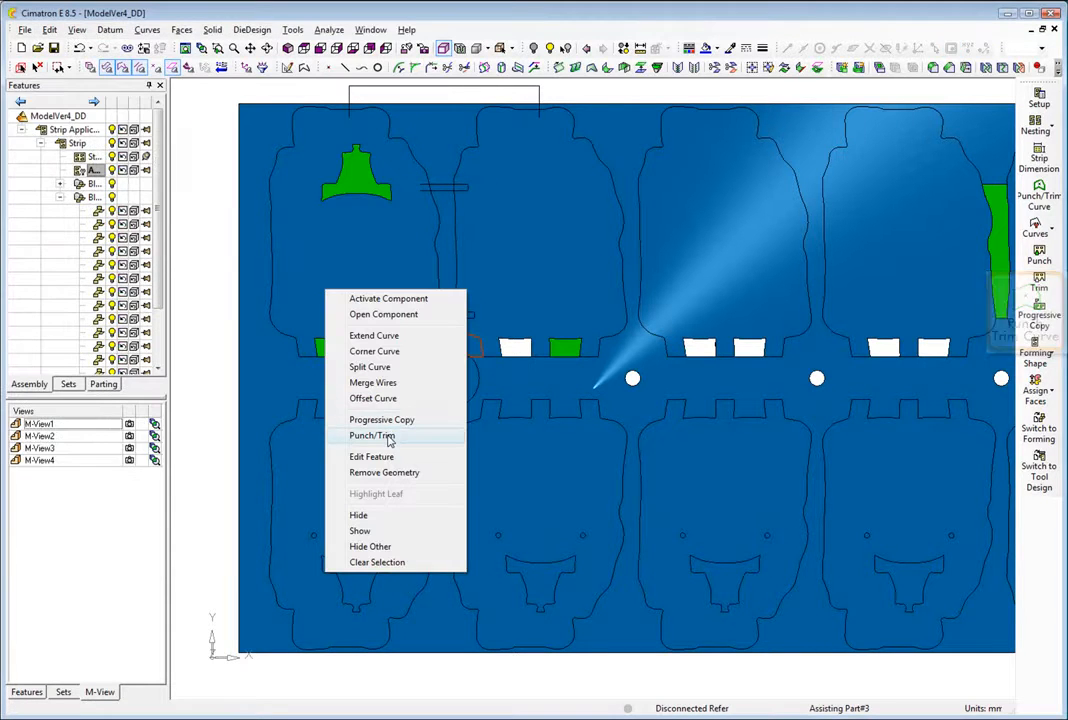
pyautogui.click(389, 440)
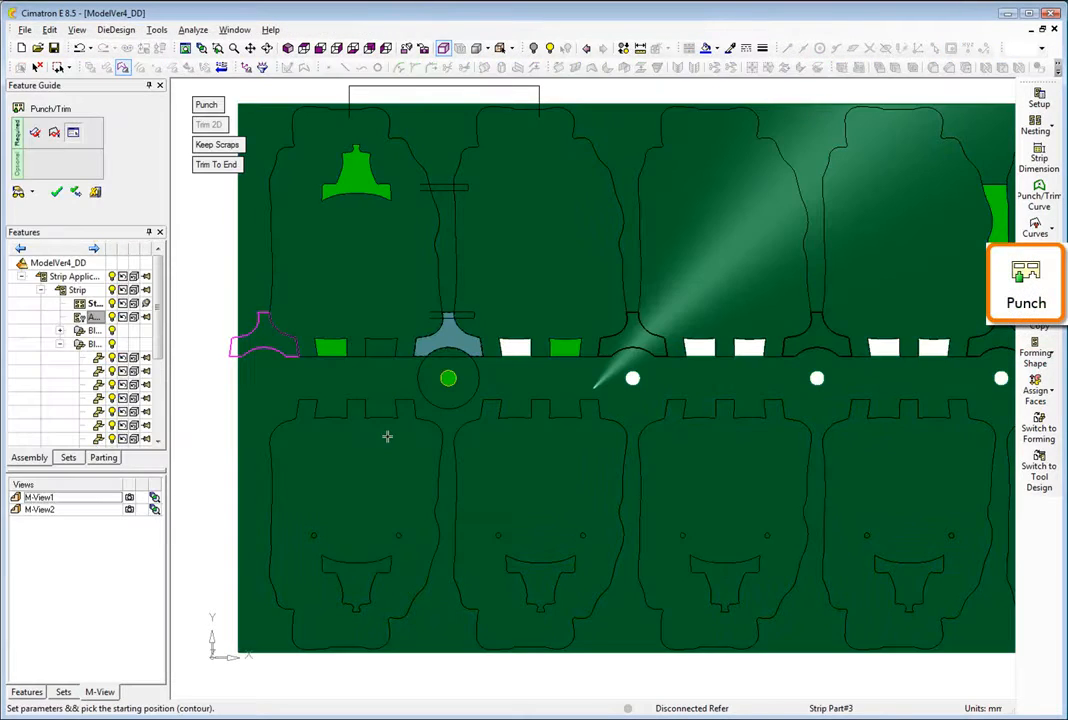
pyautogui.click(129, 510)
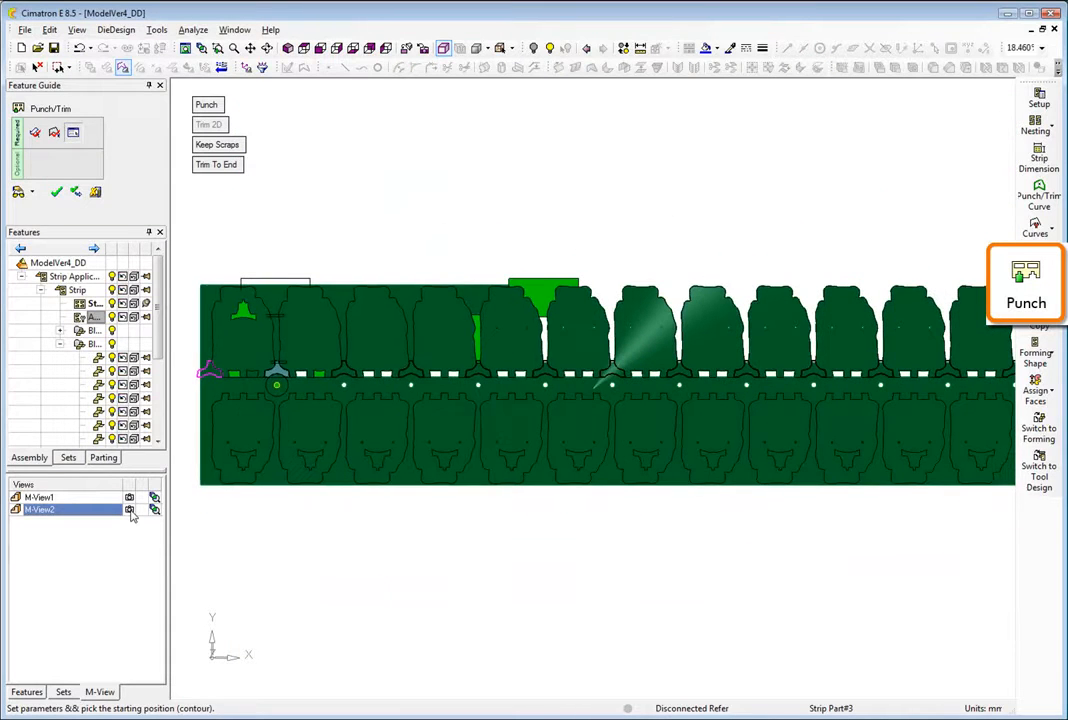
pyautogui.click(553, 376)
pyautogui.middleClick(642, 217)
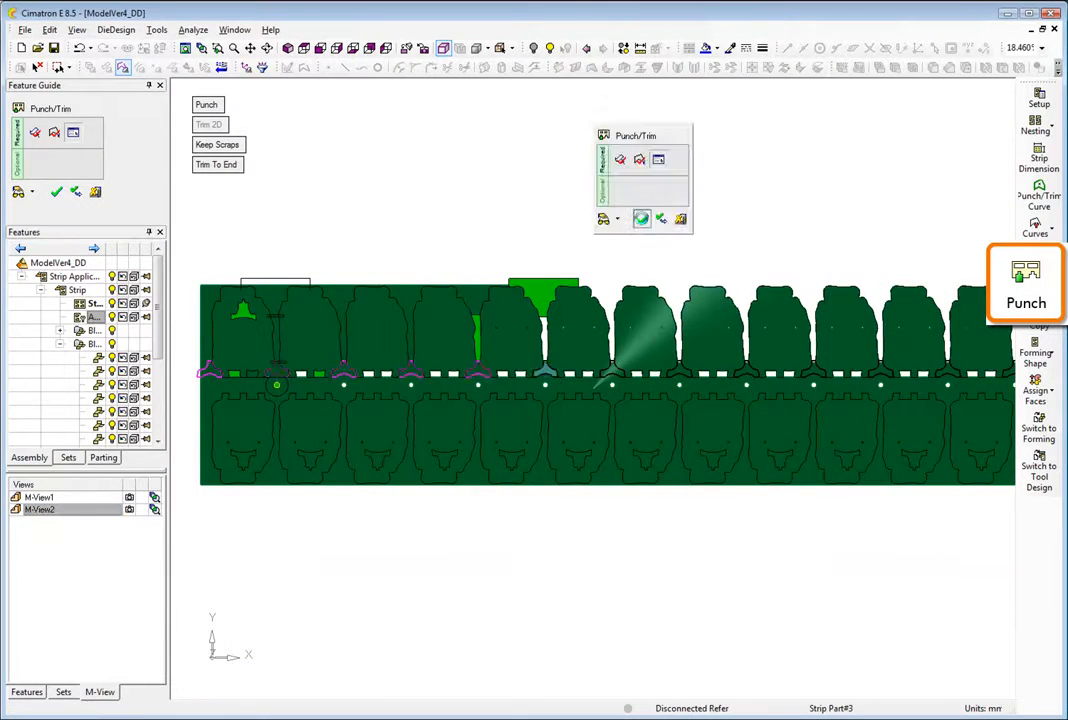
pyautogui.click(642, 217)
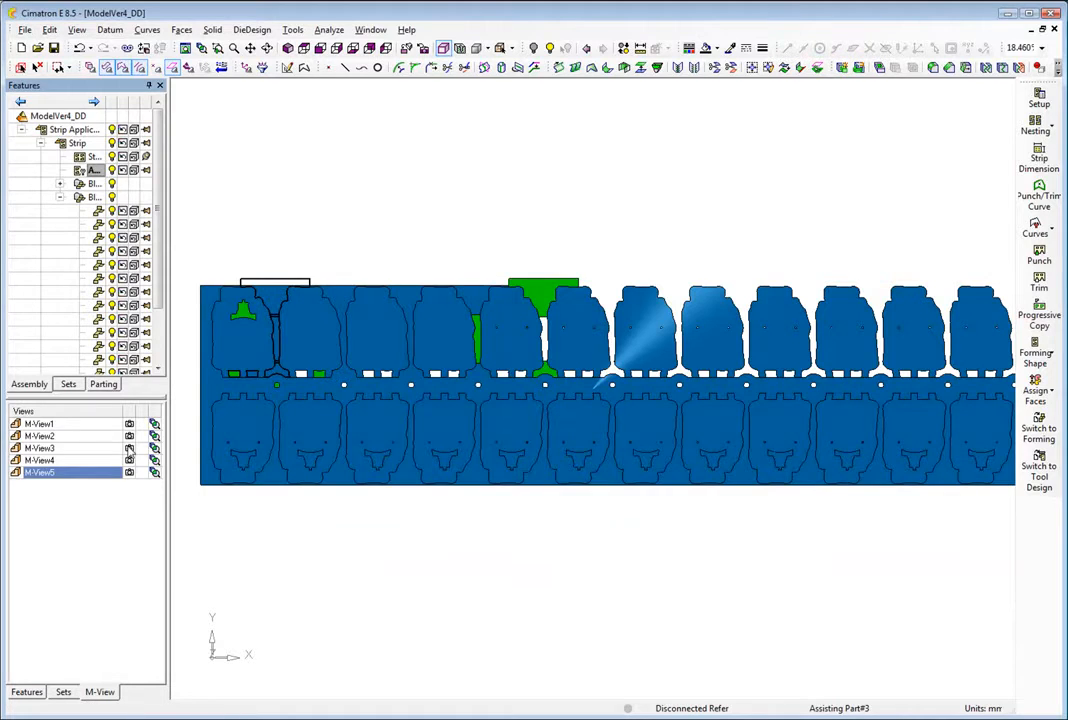
pyautogui.click(129, 449)
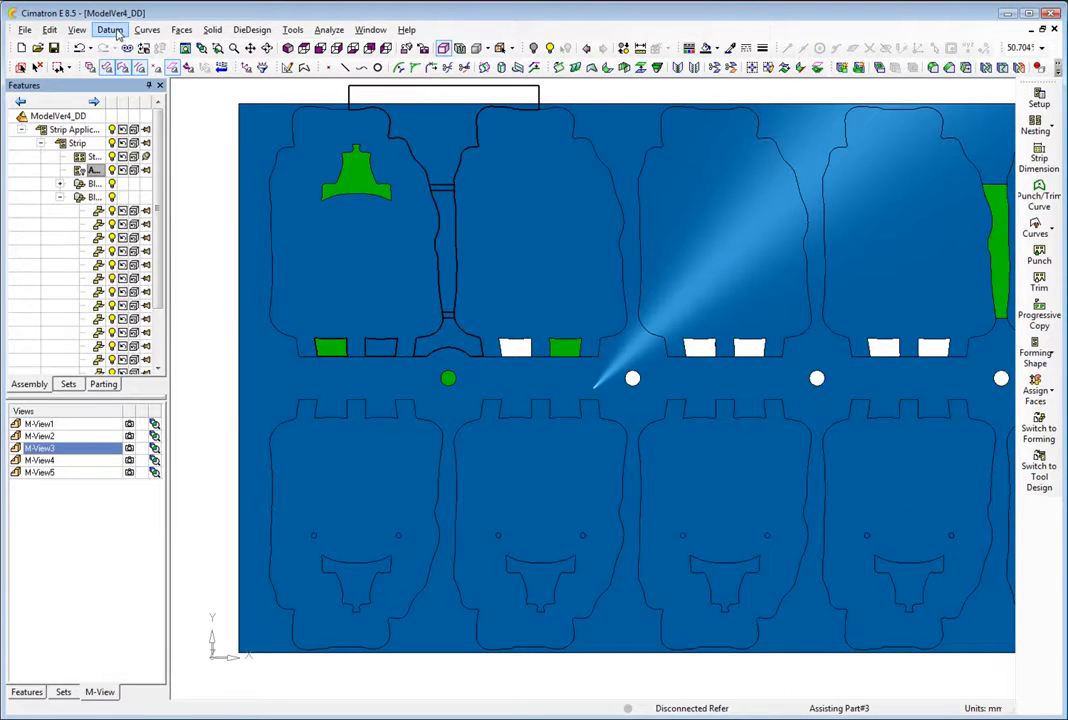
# - Create a datum plane defined by the strip's lengthwise centerline axis through the row of pilot holes
pyautogui.click(112, 30)
pyautogui.moveTo(125, 47)
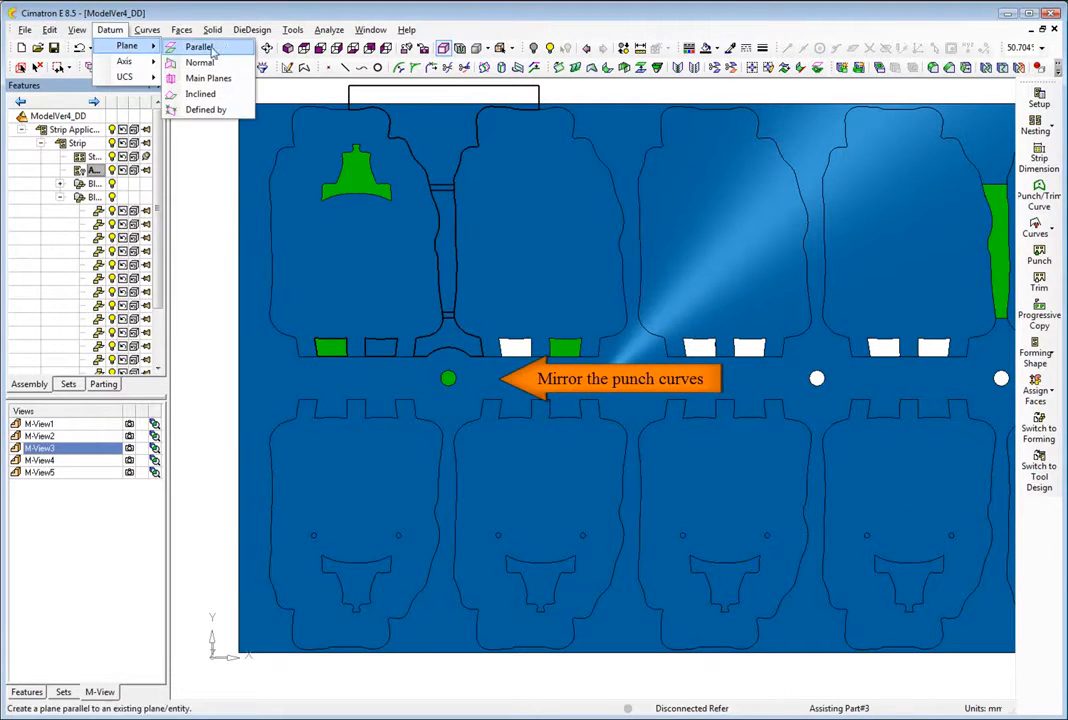
pyautogui.click(206, 110)
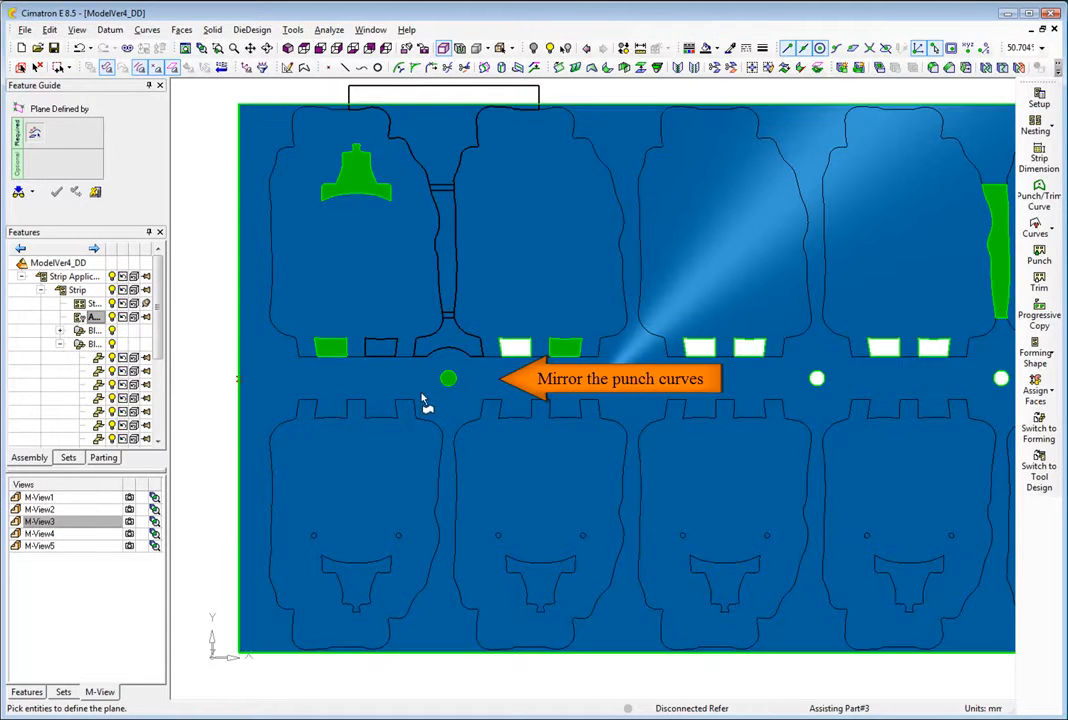
pyautogui.middleClick(263, 308)
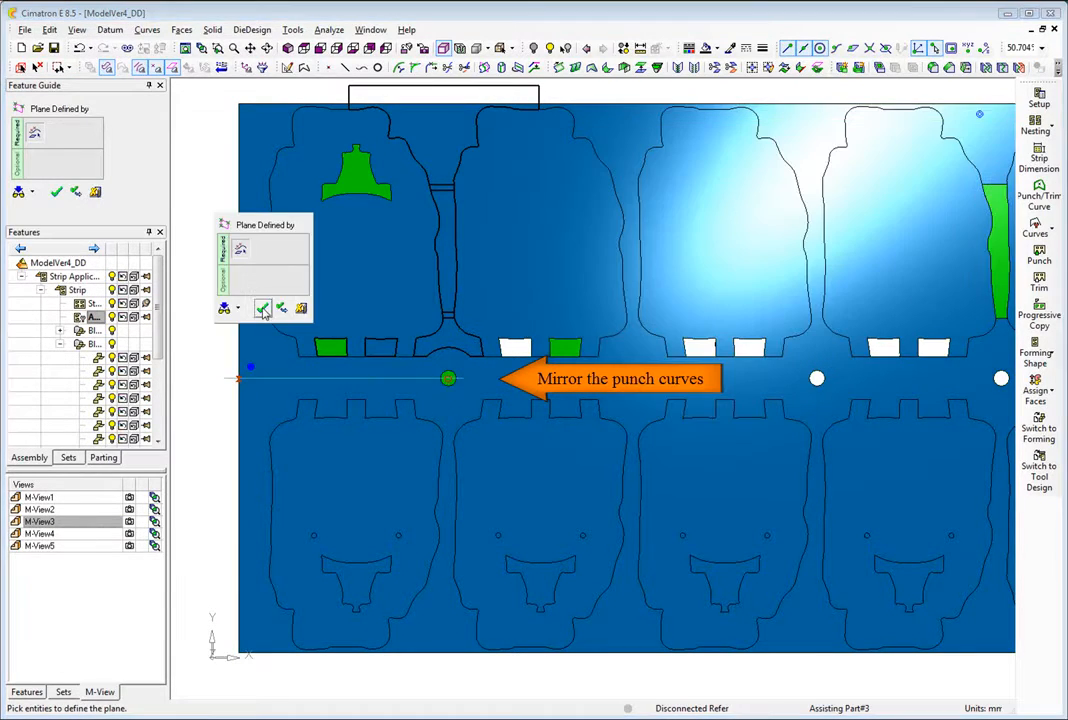
pyautogui.click(263, 309)
# - Mirror the upper row's punch curves across the centerline datum plane onto the lower row, with merge off
pyautogui.click(1047, 233)
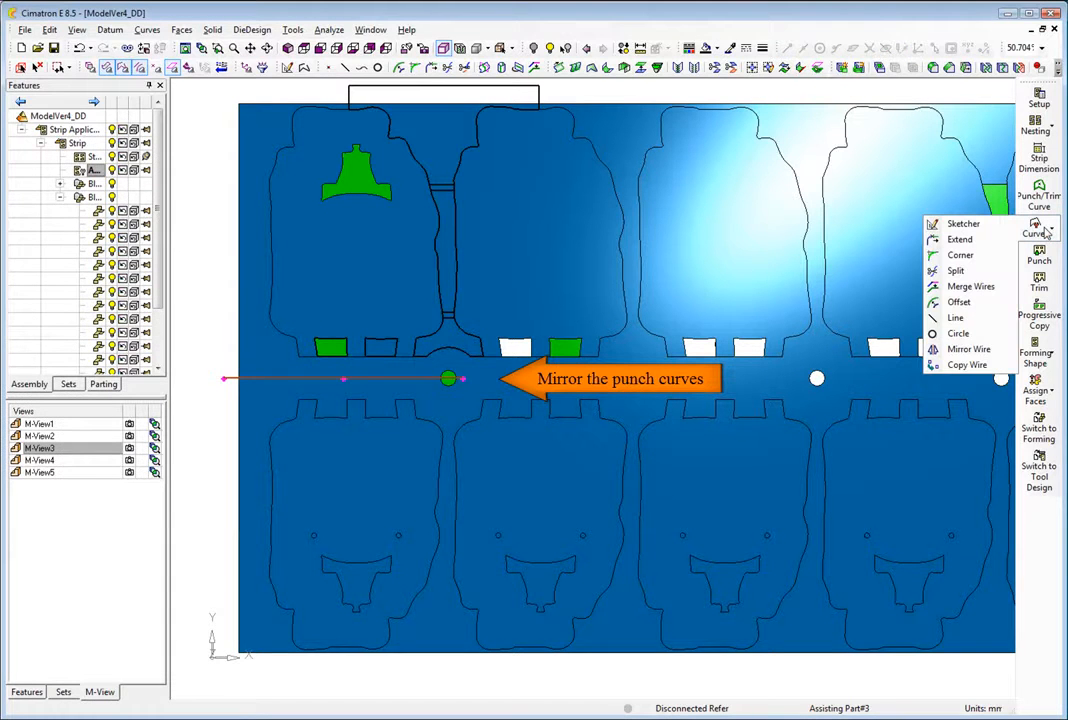
pyautogui.click(968, 349)
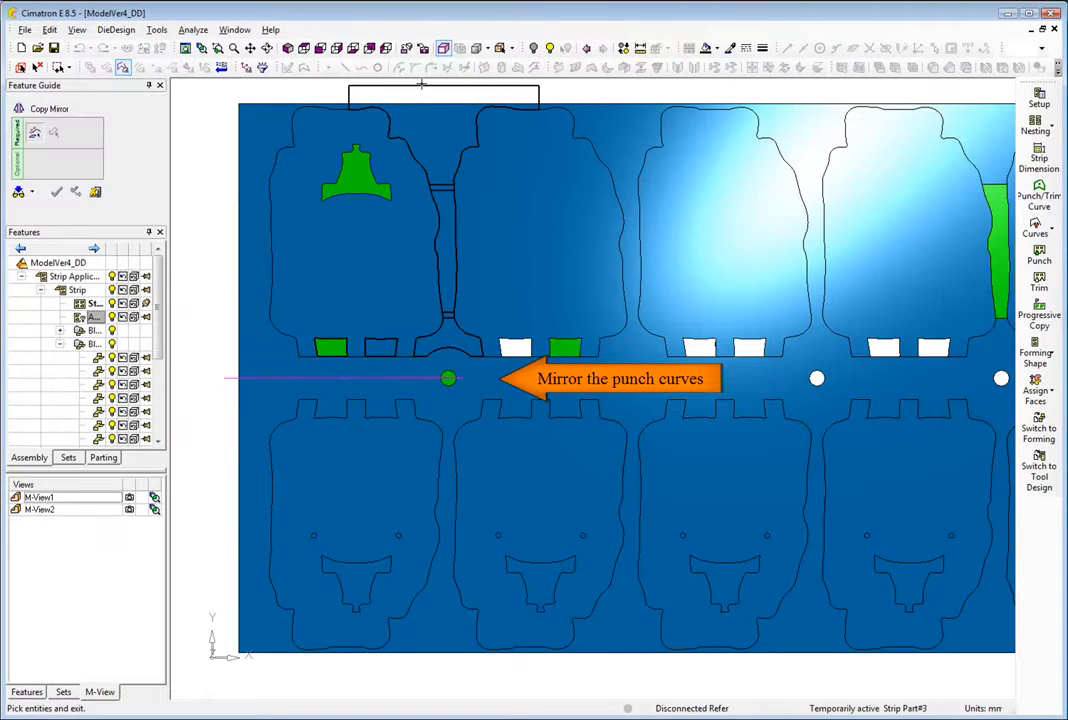
pyautogui.click(430, 98)
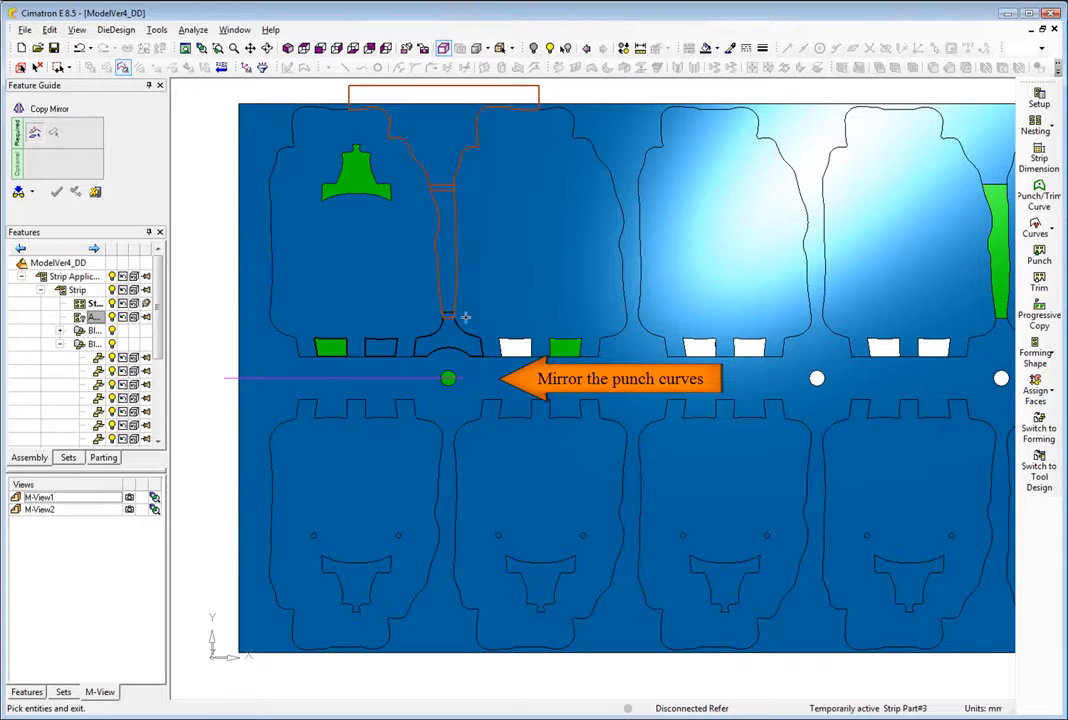
pyautogui.click(338, 339)
pyautogui.middleClick(347, 270)
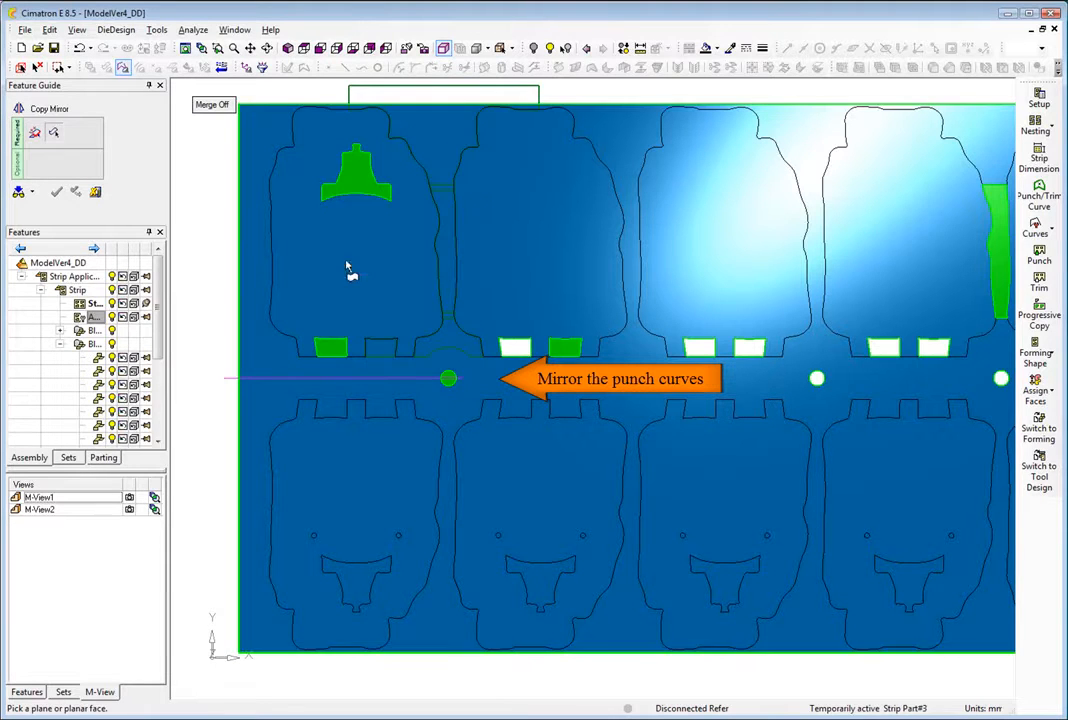
pyautogui.click(264, 379)
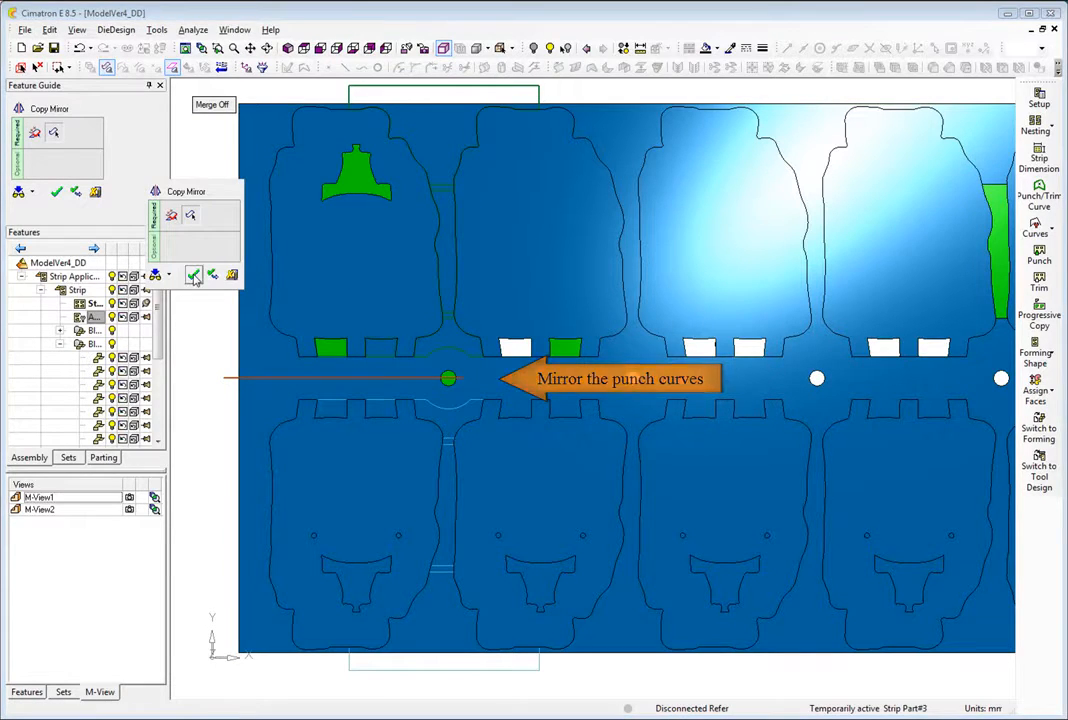
pyautogui.click(193, 276)
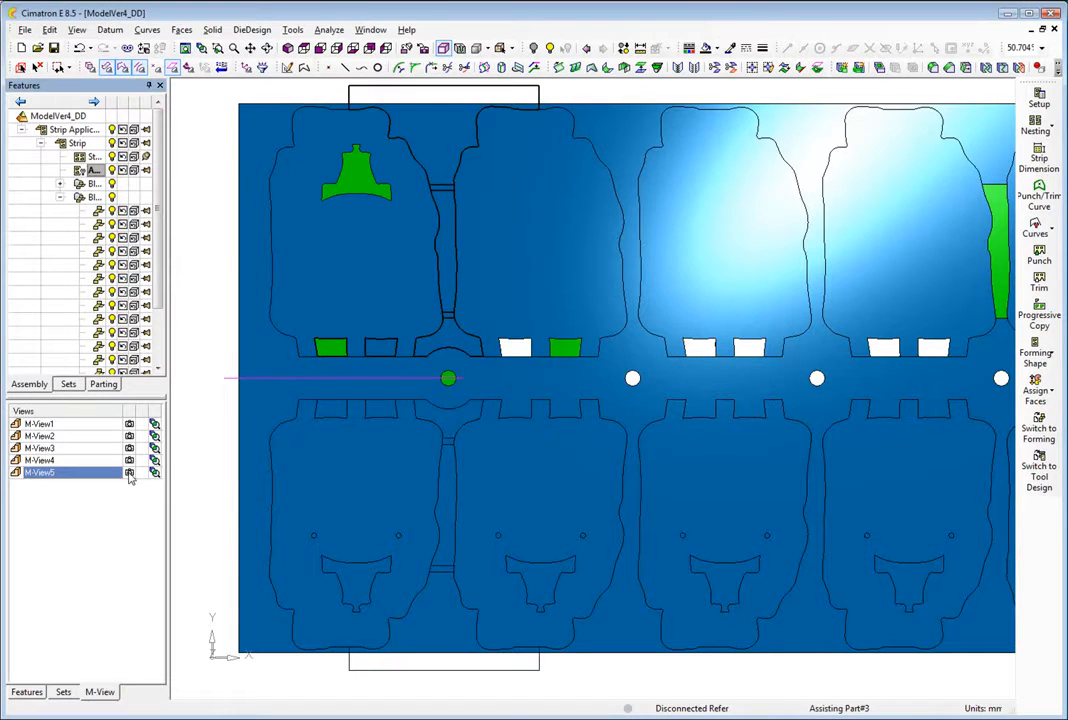
# - Punch the lower row's two tab slot contours, starting at the first and second blanks, to the strip end, keeping the scraps
pyautogui.click(129, 473)
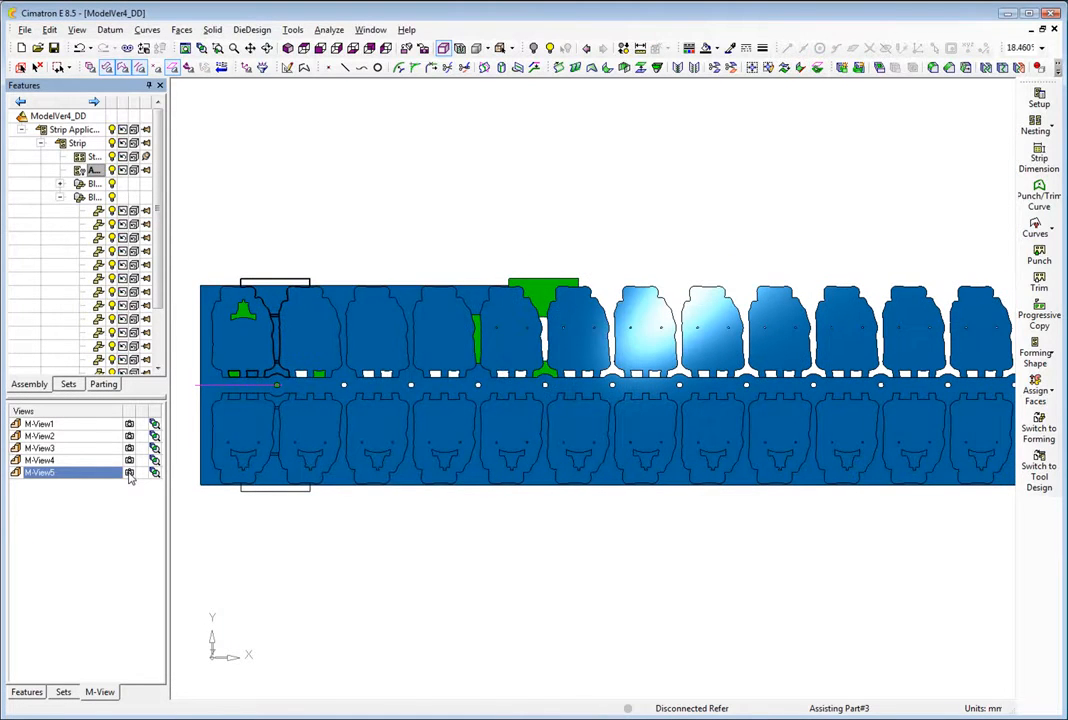
pyautogui.rightClick(310, 534)
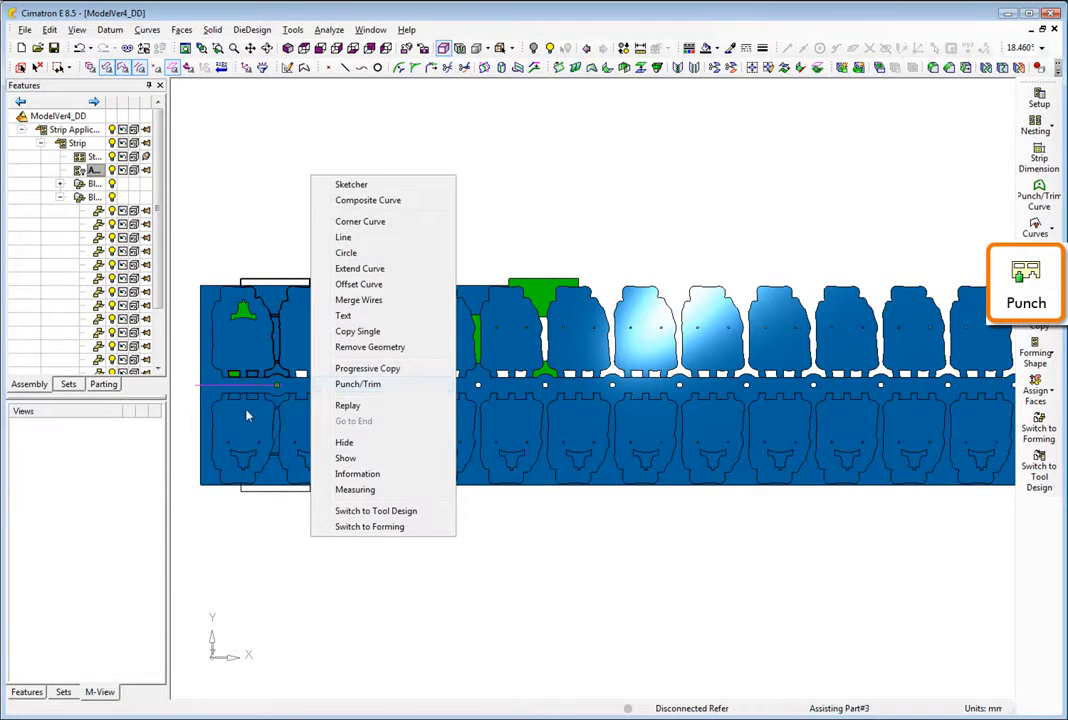
pyautogui.click(357, 384)
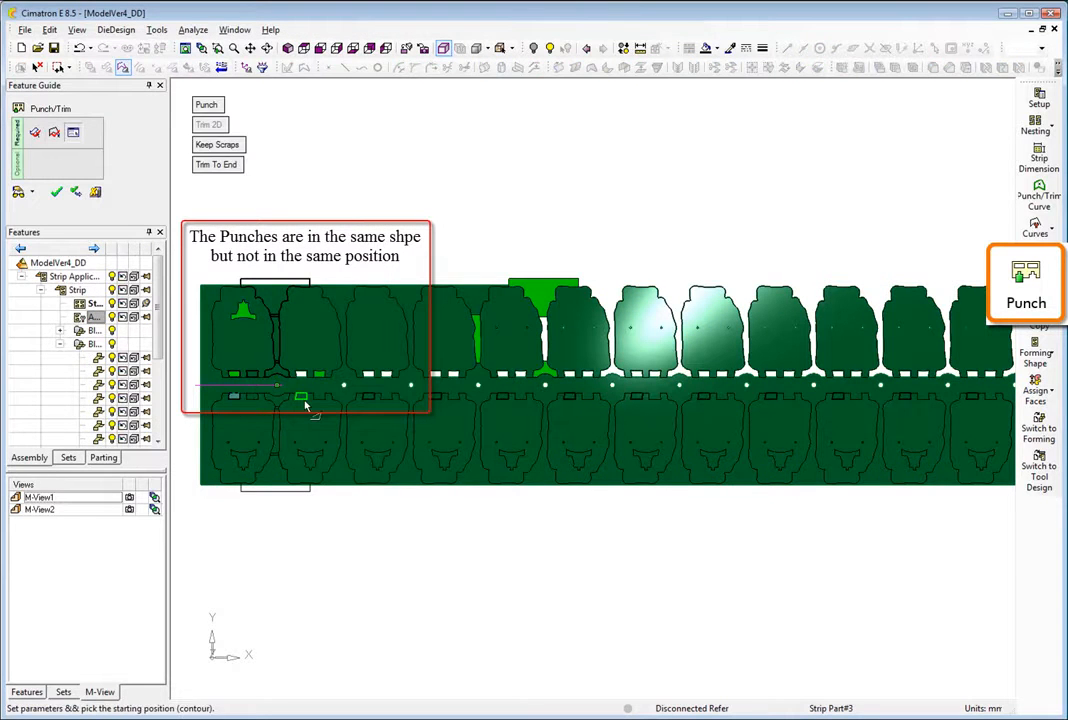
pyautogui.click(301, 400)
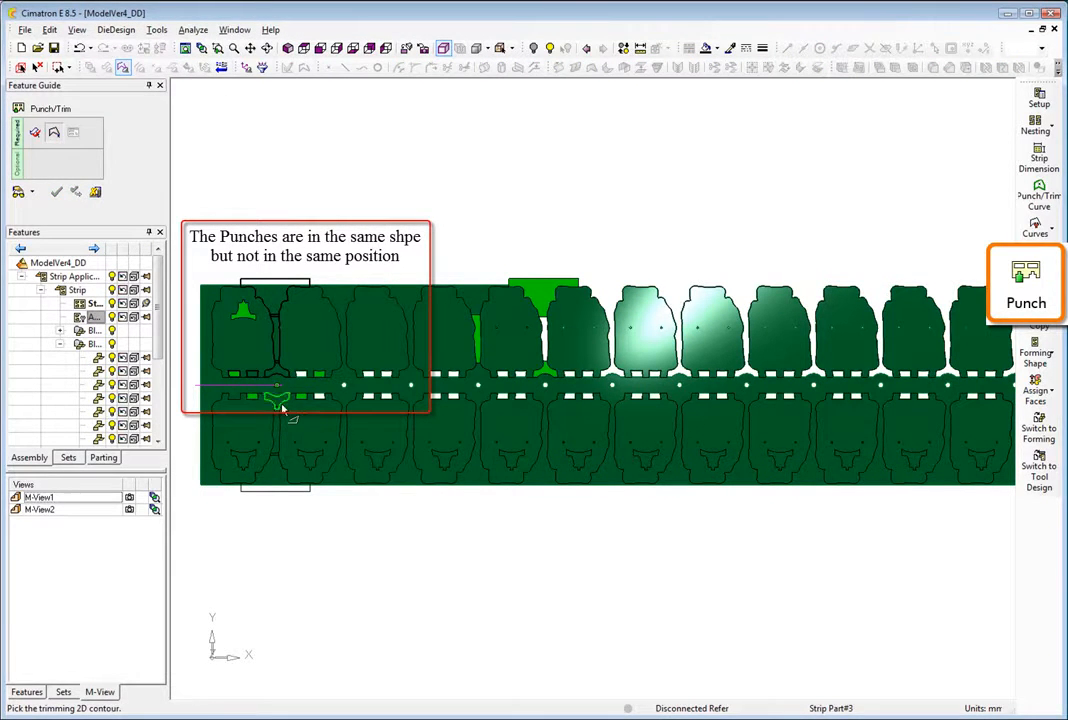
# - Punch the lower row's carrier tab gap from between blanks five and six and its side gap from between four and five, keeping scraps
pyautogui.click(283, 405)
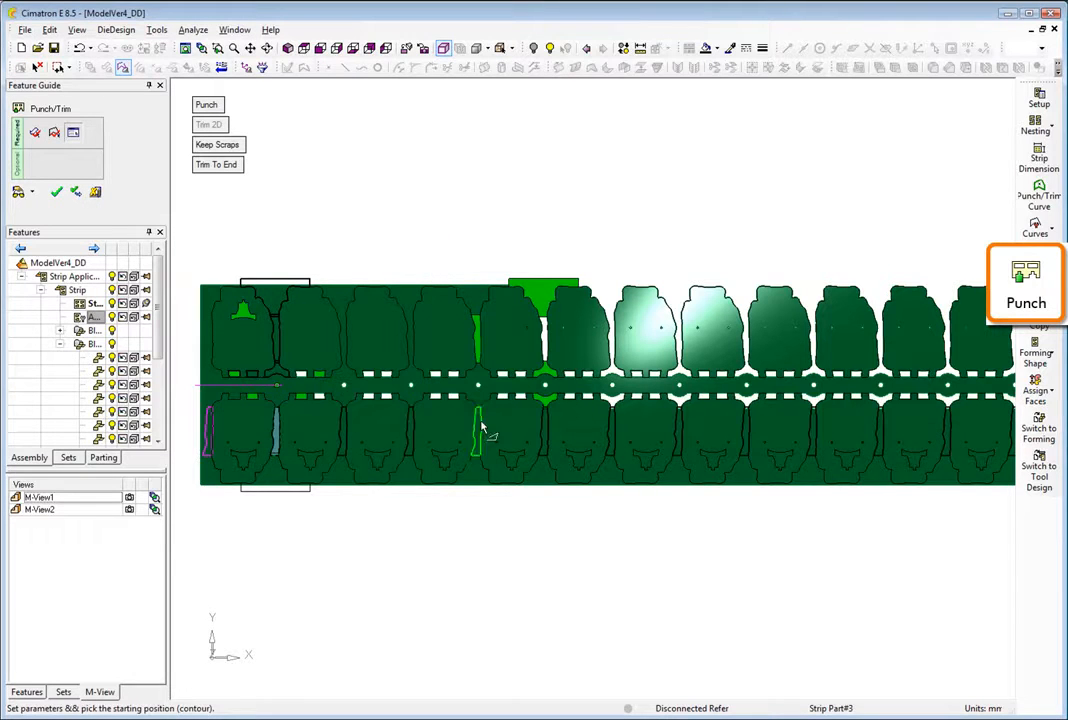
pyautogui.click(448, 426)
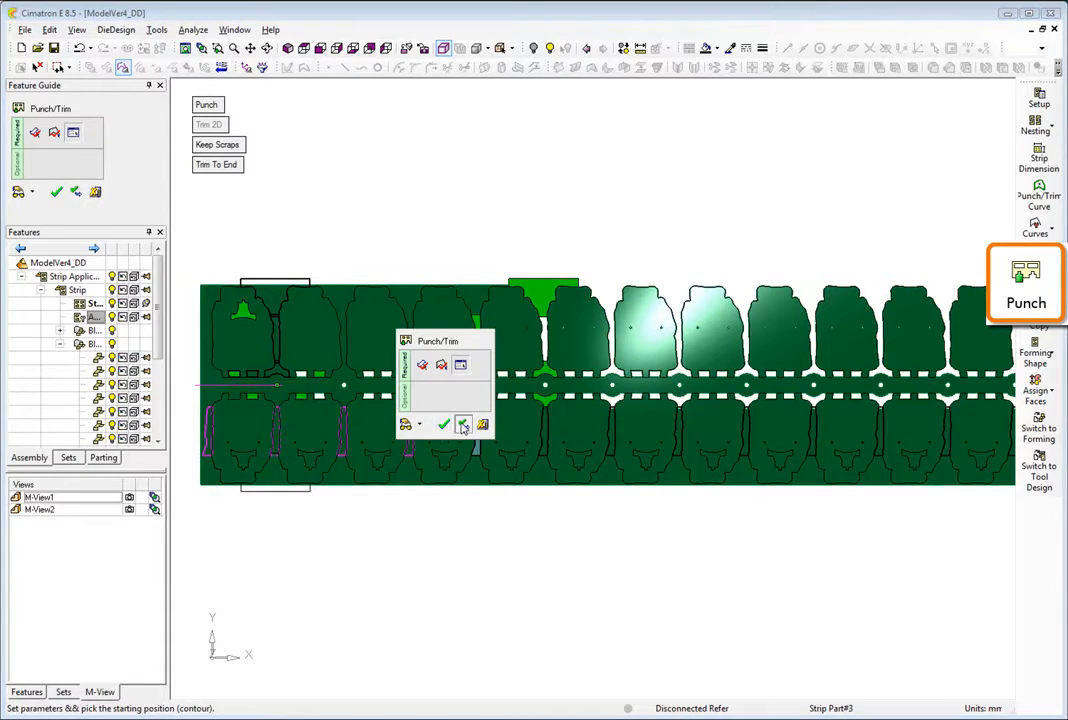
pyautogui.click(462, 425)
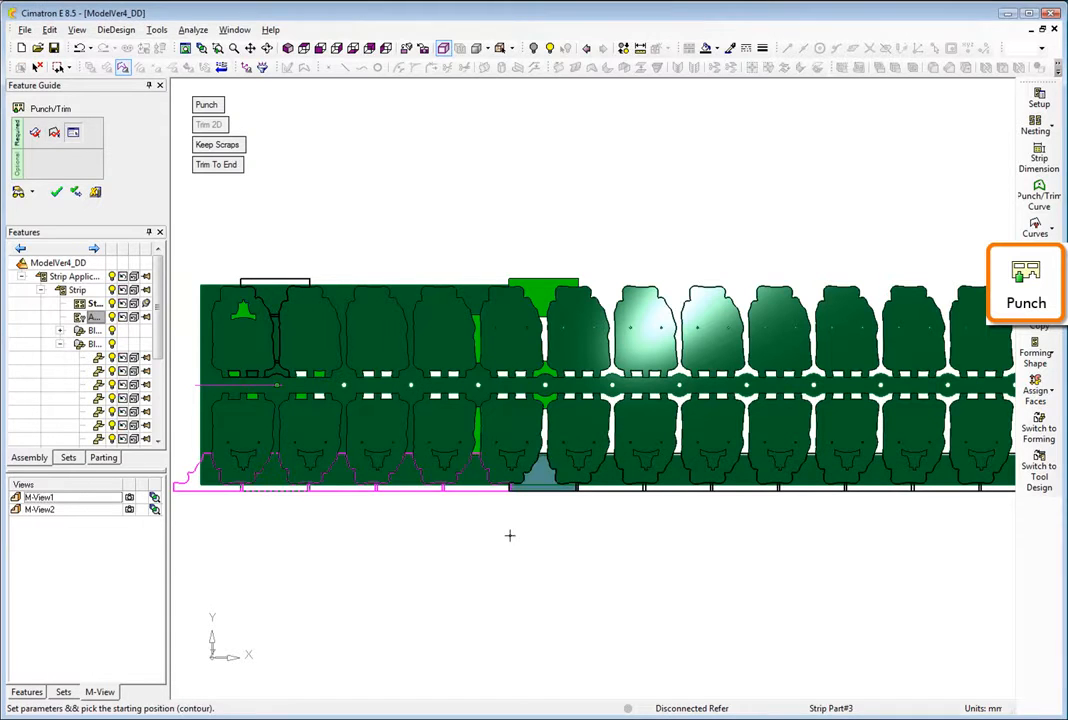
# - Punch the lower strip-edge contour from between the fifth and sixth blanks, and the first lower blank's inner cutout for one progression, keeping scraps
pyautogui.click(508, 534)
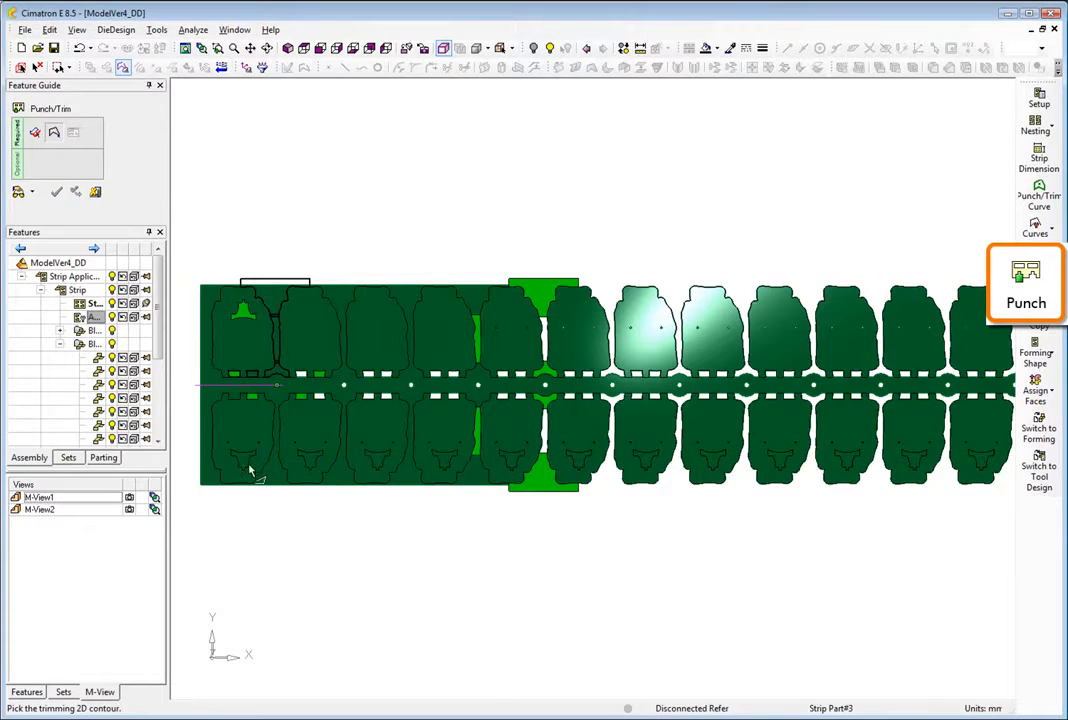
pyautogui.click(250, 470)
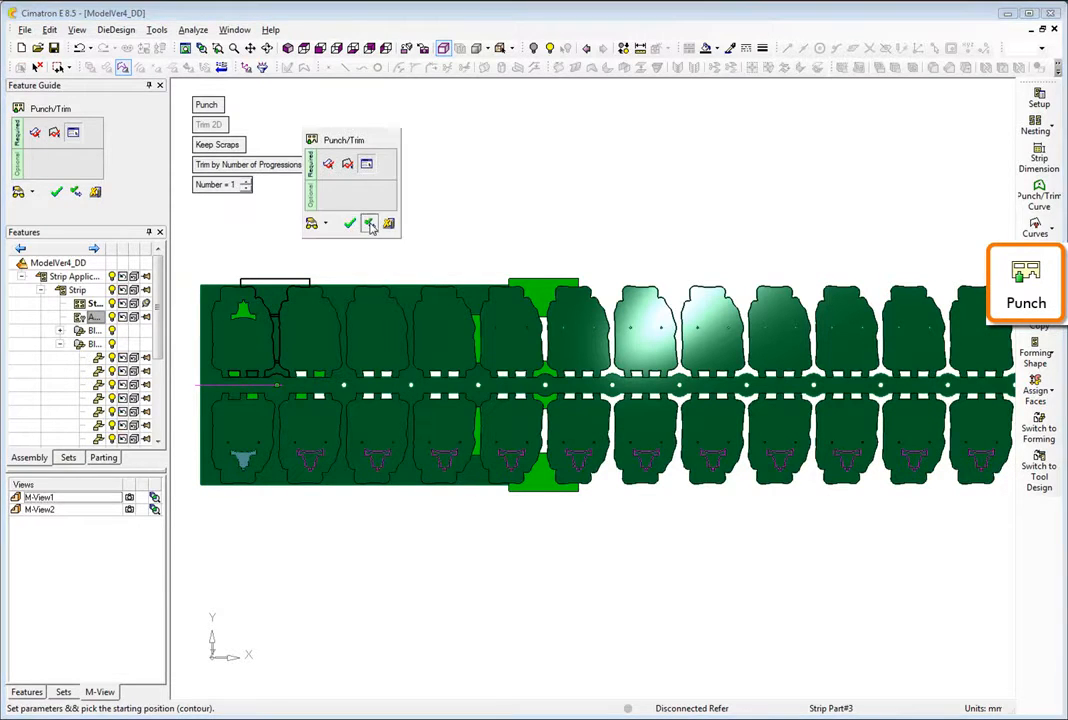
pyautogui.click(369, 224)
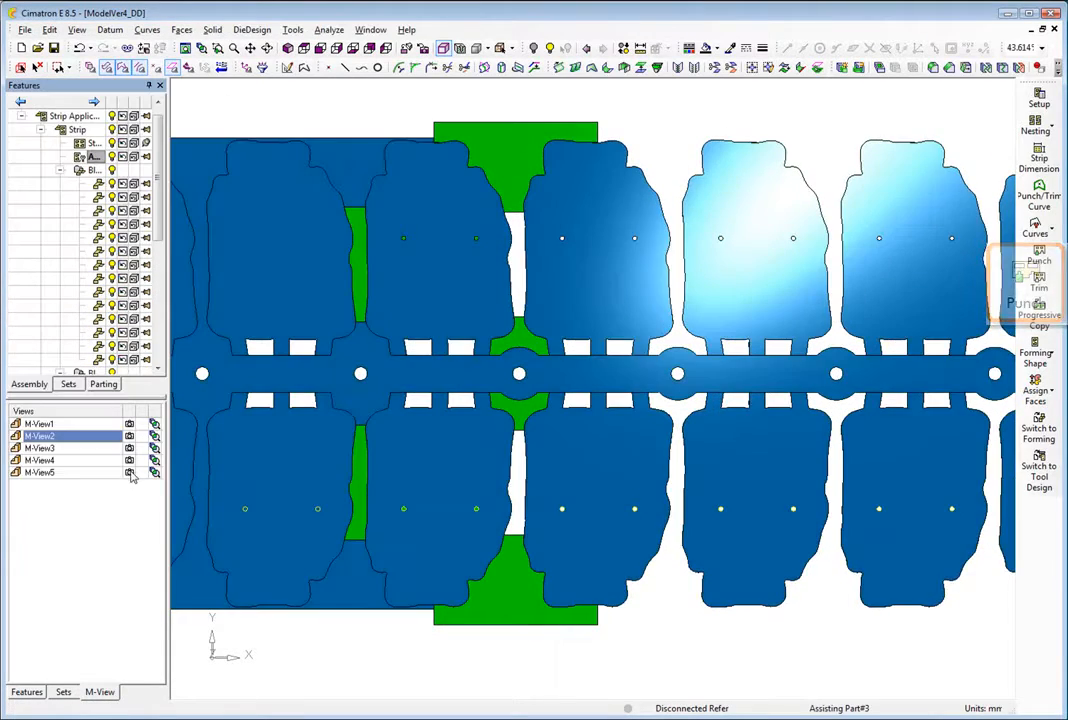
# - Trim the upper and lower blank outlines from the seventh position to the strip end, keeping the scraps
pyautogui.click(129, 474)
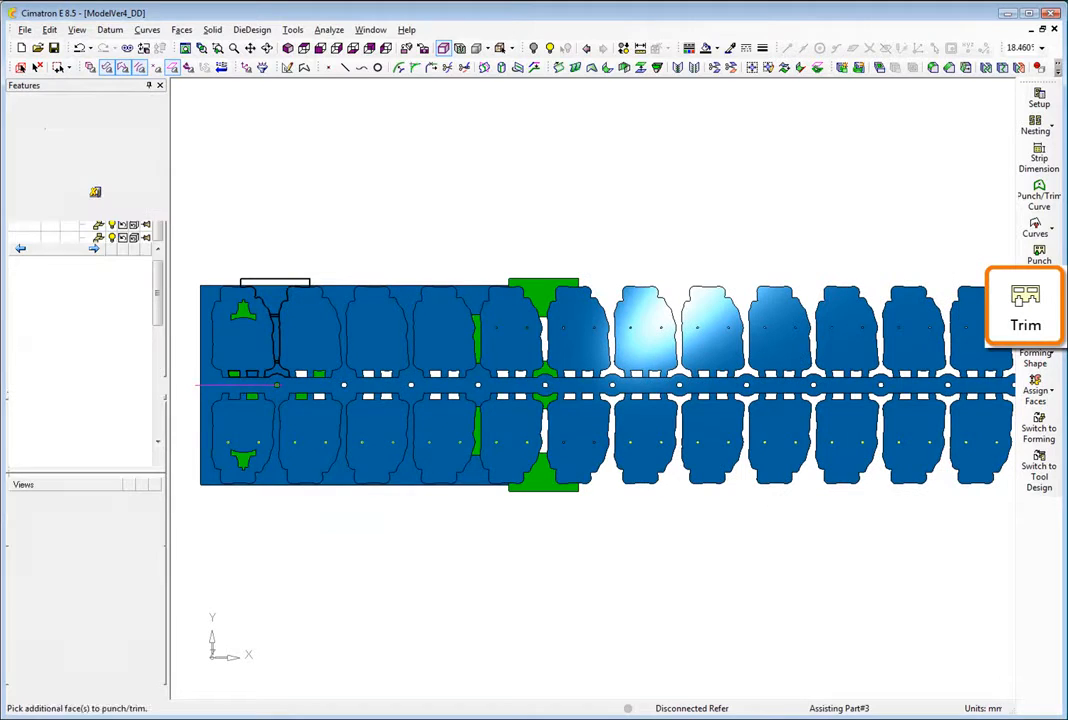
pyautogui.click(1038, 287)
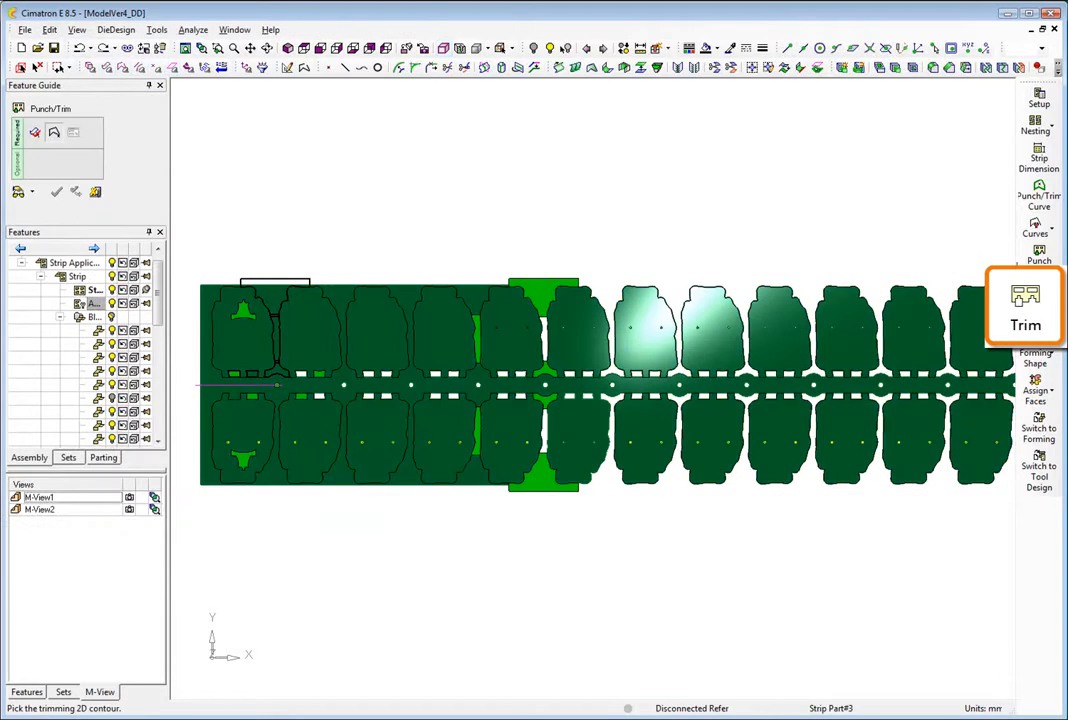
pyautogui.click(657, 290)
pyautogui.click(553, 192)
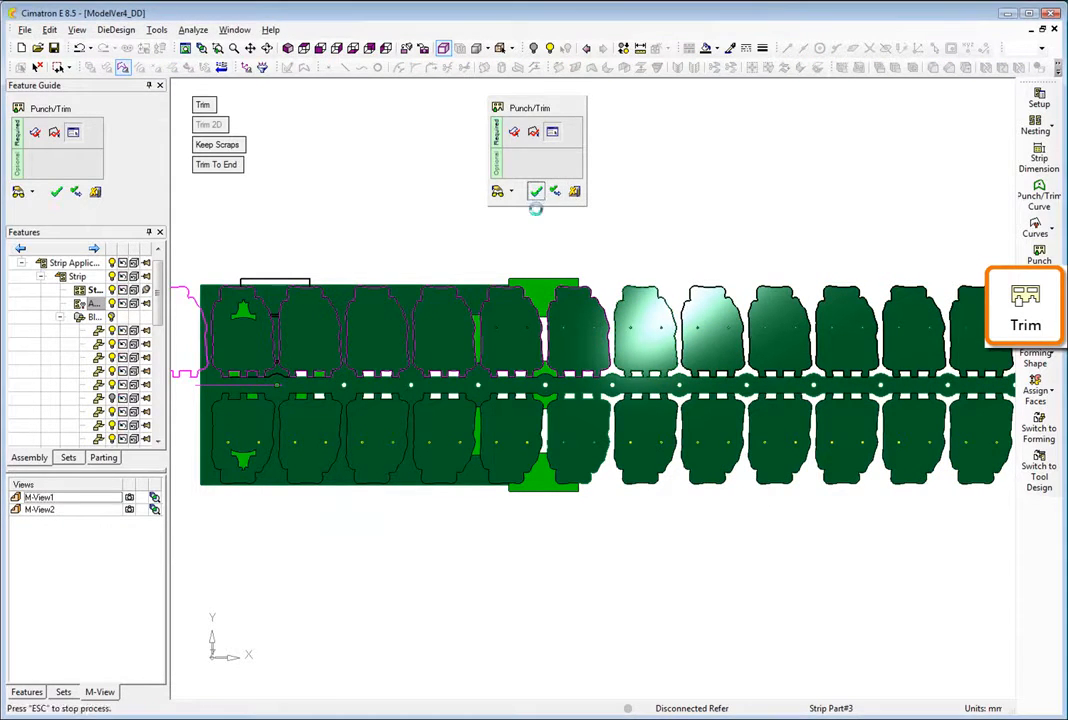
pyautogui.click(663, 488)
pyautogui.click(676, 543)
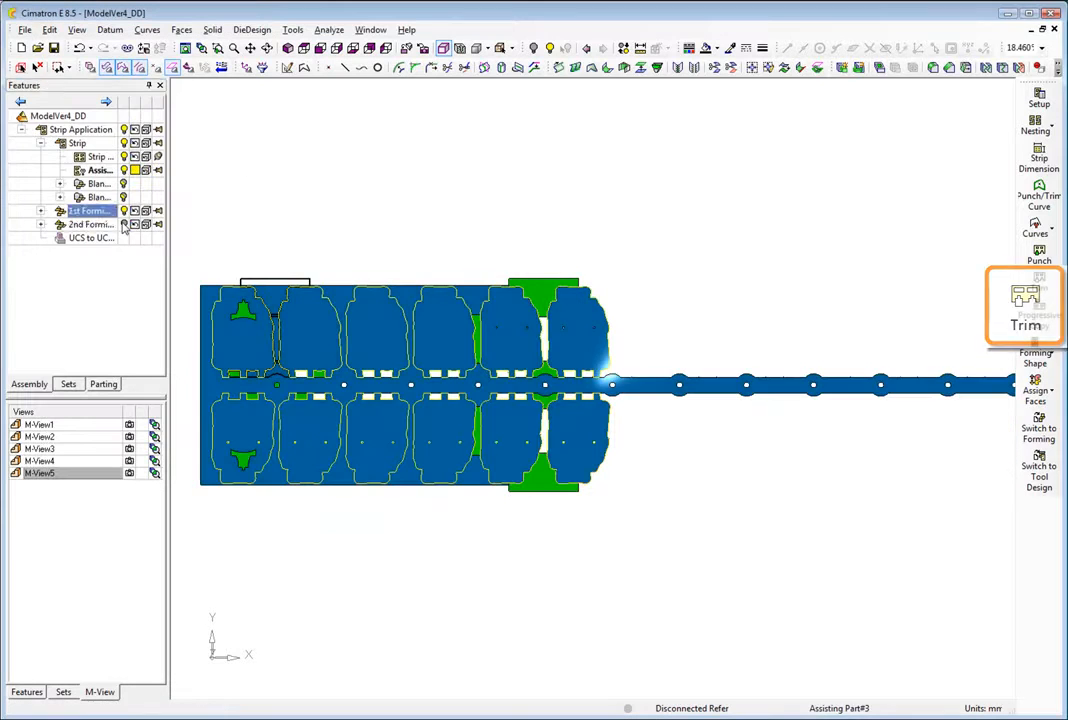
# - Progressively copy the embossed pocket of the last upper formed blank to the second first-row position only, marking it as a punch
pyautogui.click(186, 49)
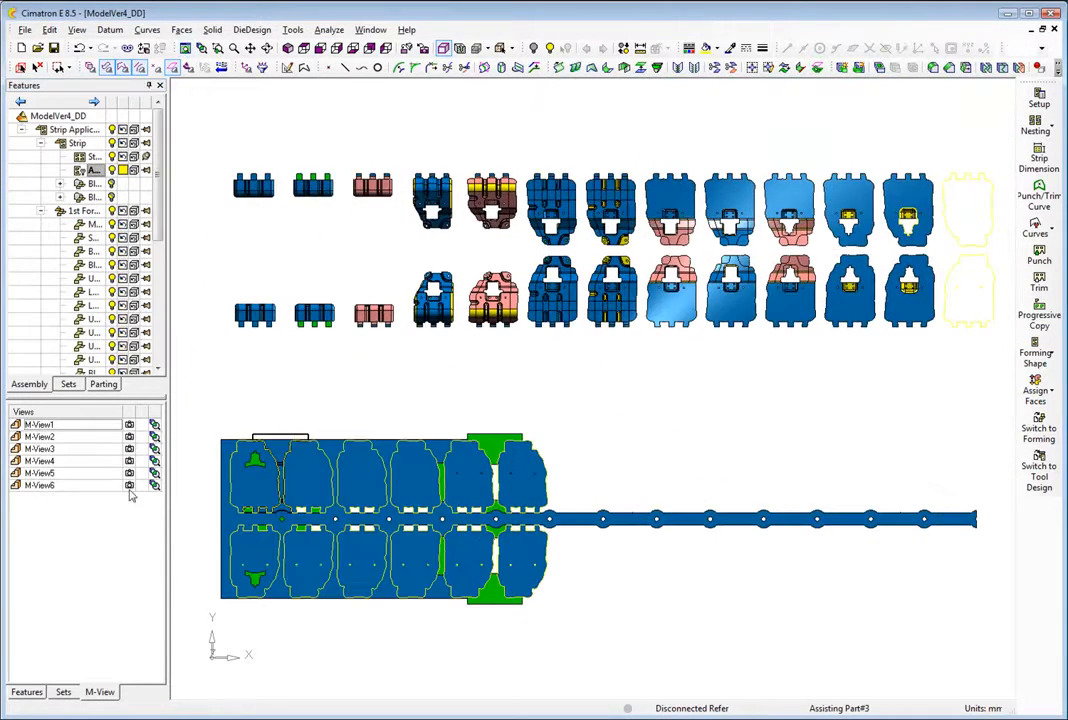
pyautogui.click(129, 487)
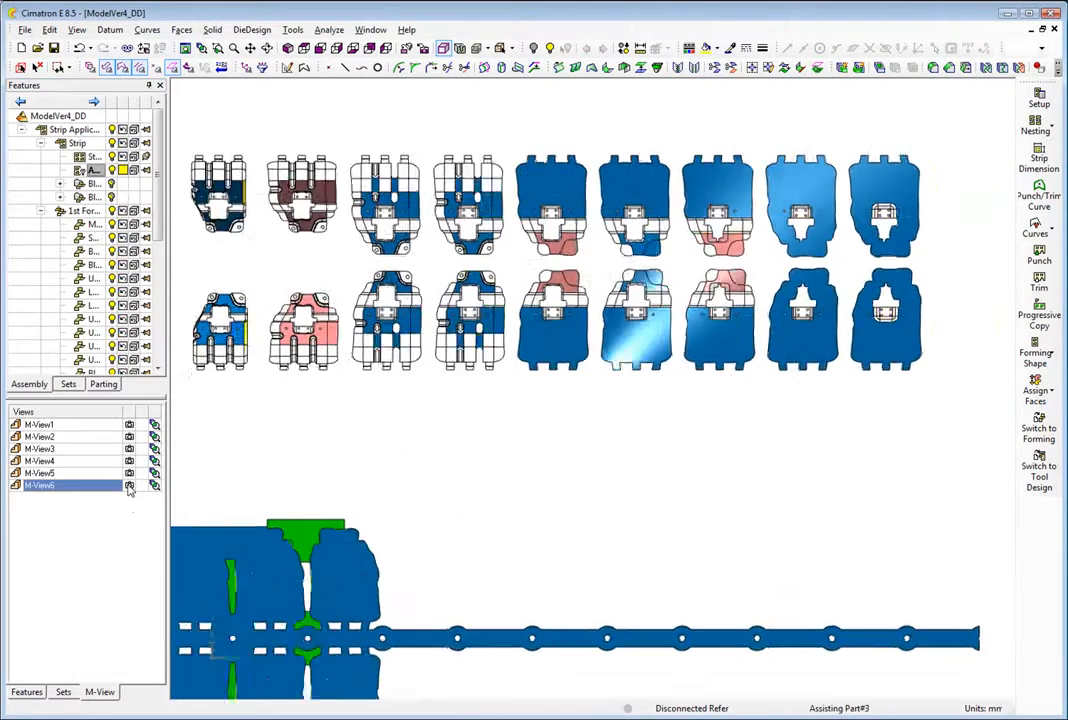
pyautogui.click(1038, 325)
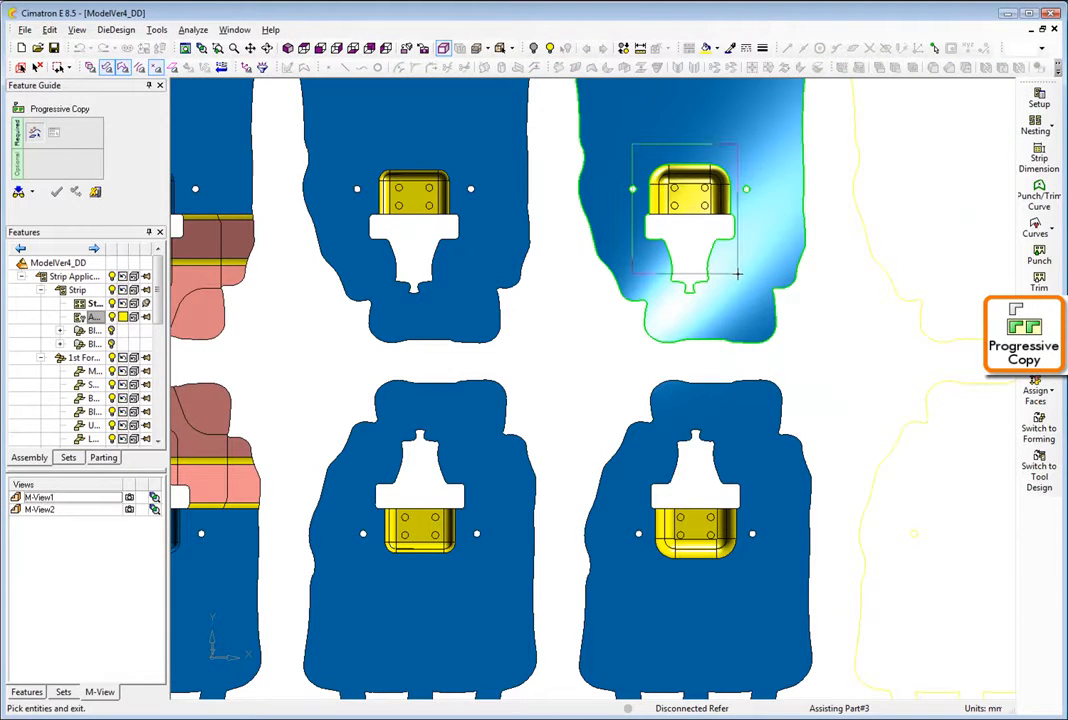
pyautogui.click(737, 273)
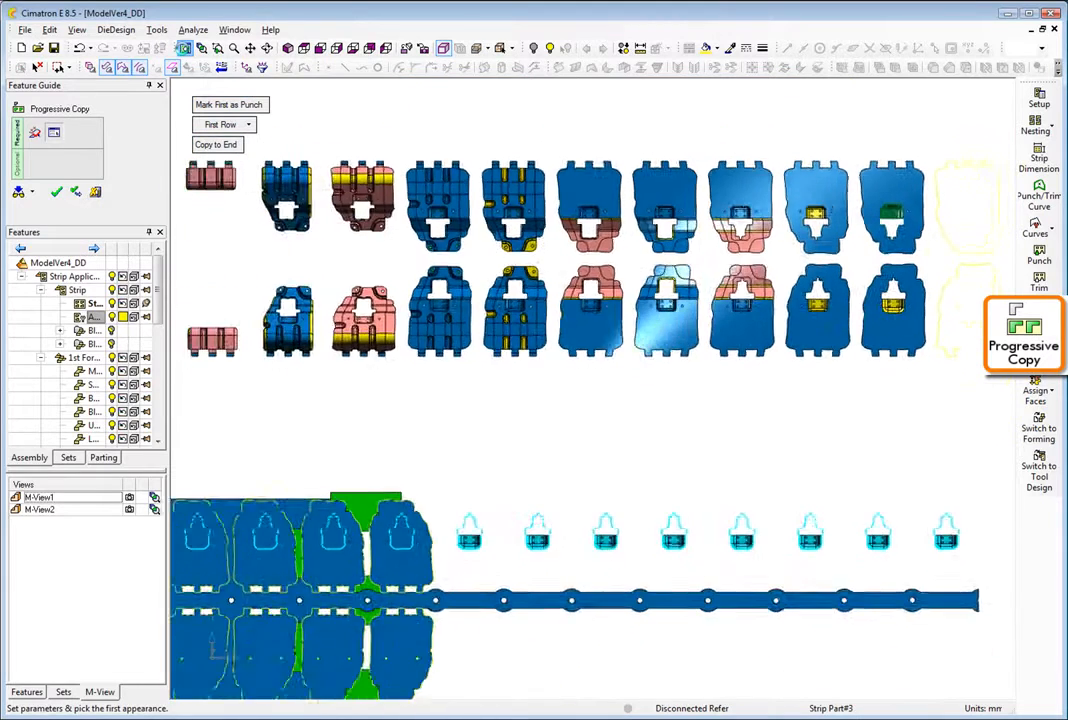
pyautogui.click(220, 144)
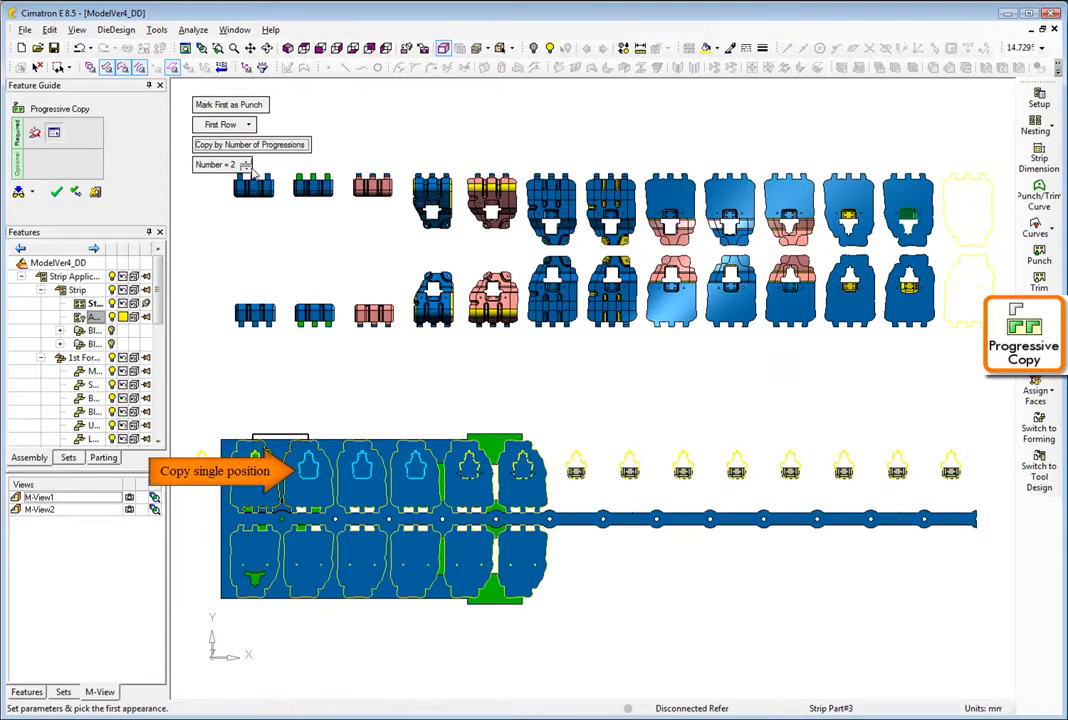
pyautogui.middleClick(234, 257)
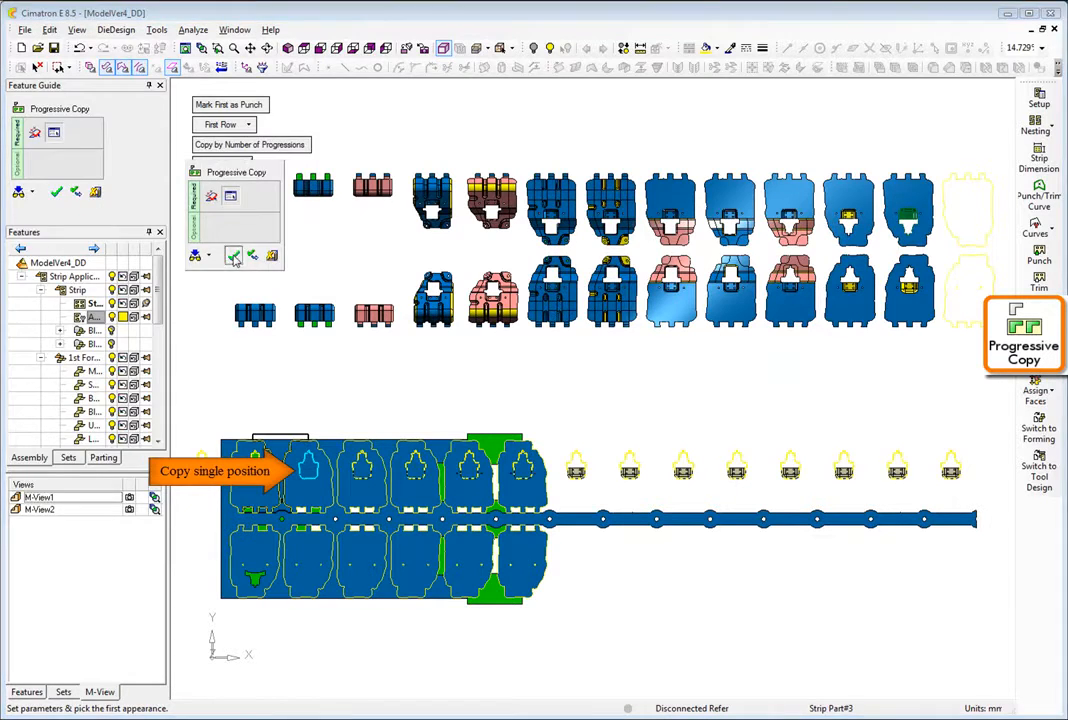
pyautogui.click(234, 257)
pyautogui.doubleClick(42, 113)
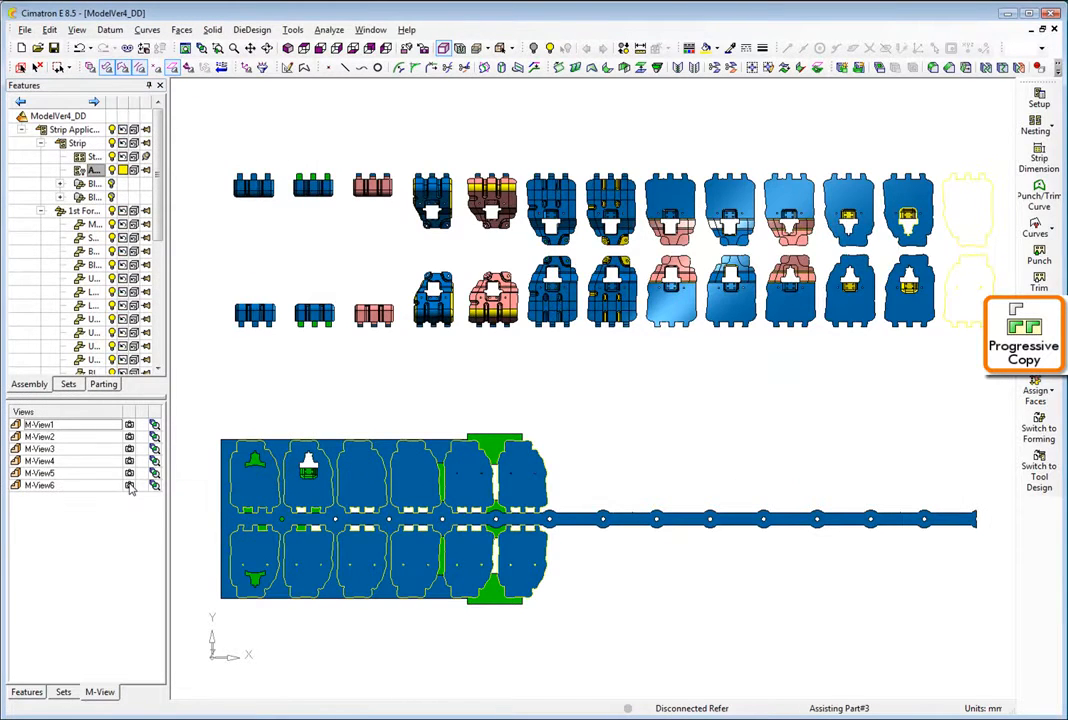
# - Progressively copy the second-to-last upper formed blank's embossed pocket into the first row from the third position to the end, marking the first as punch
pyautogui.click(130, 486)
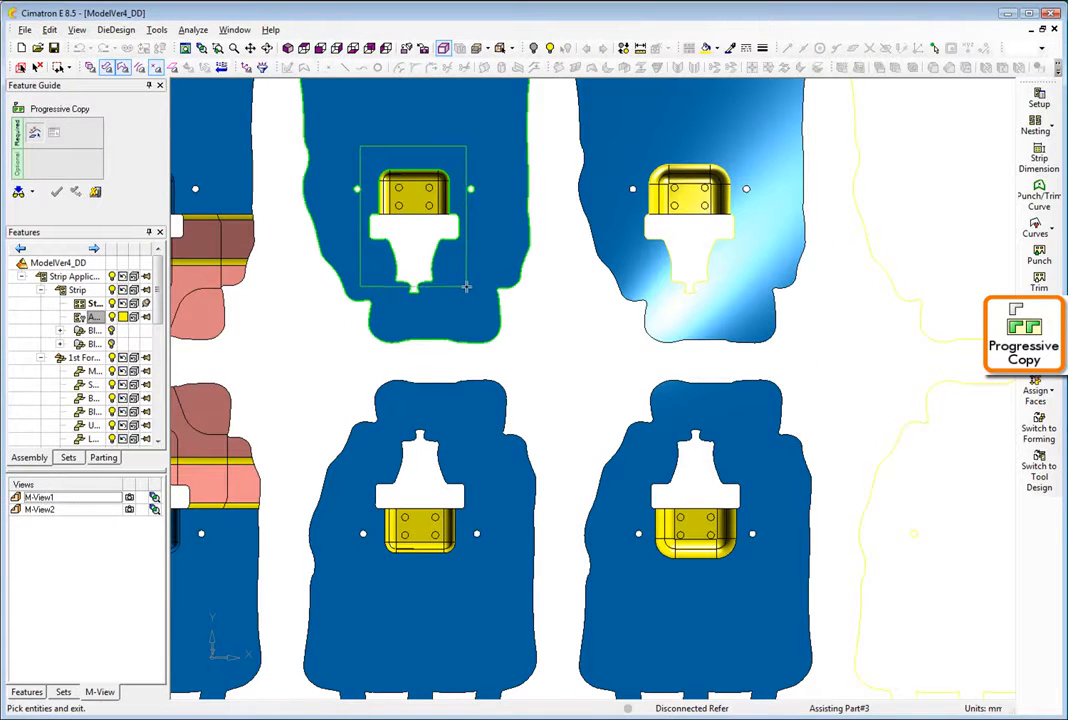
pyautogui.click(466, 287)
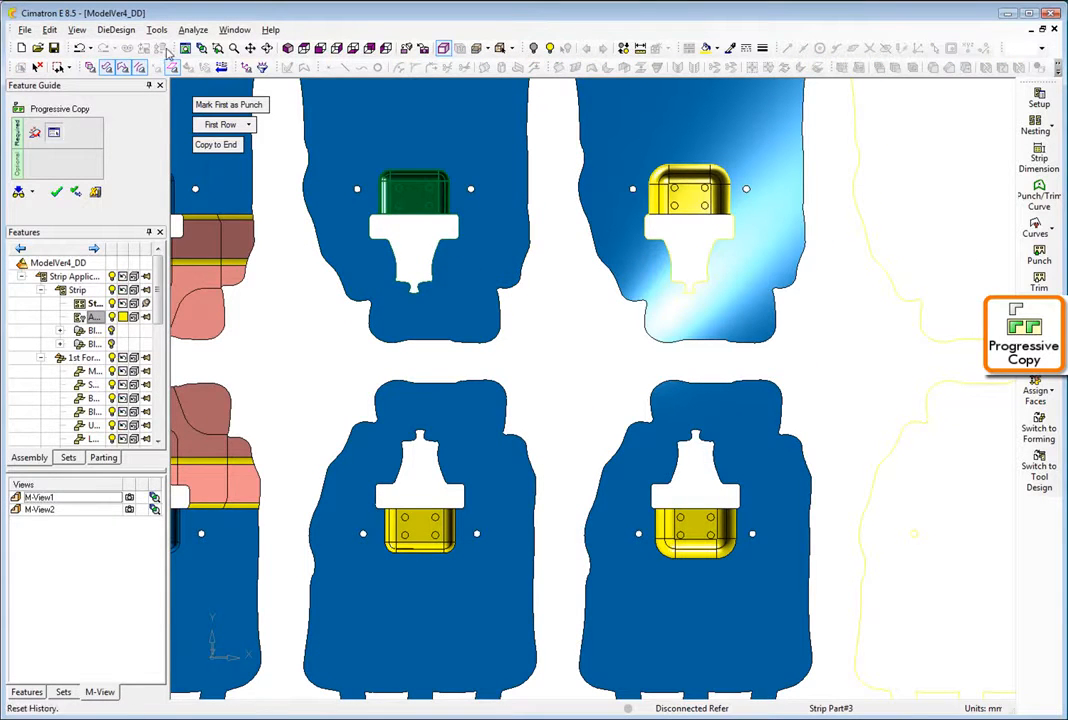
pyautogui.click(187, 50)
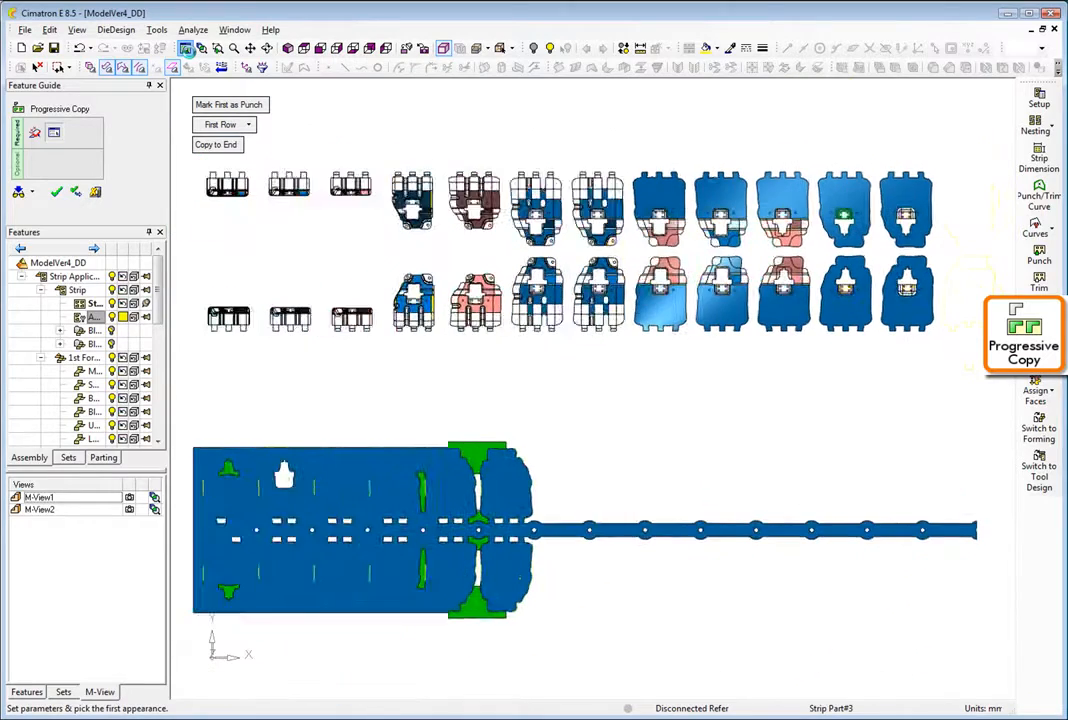
pyautogui.click(371, 467)
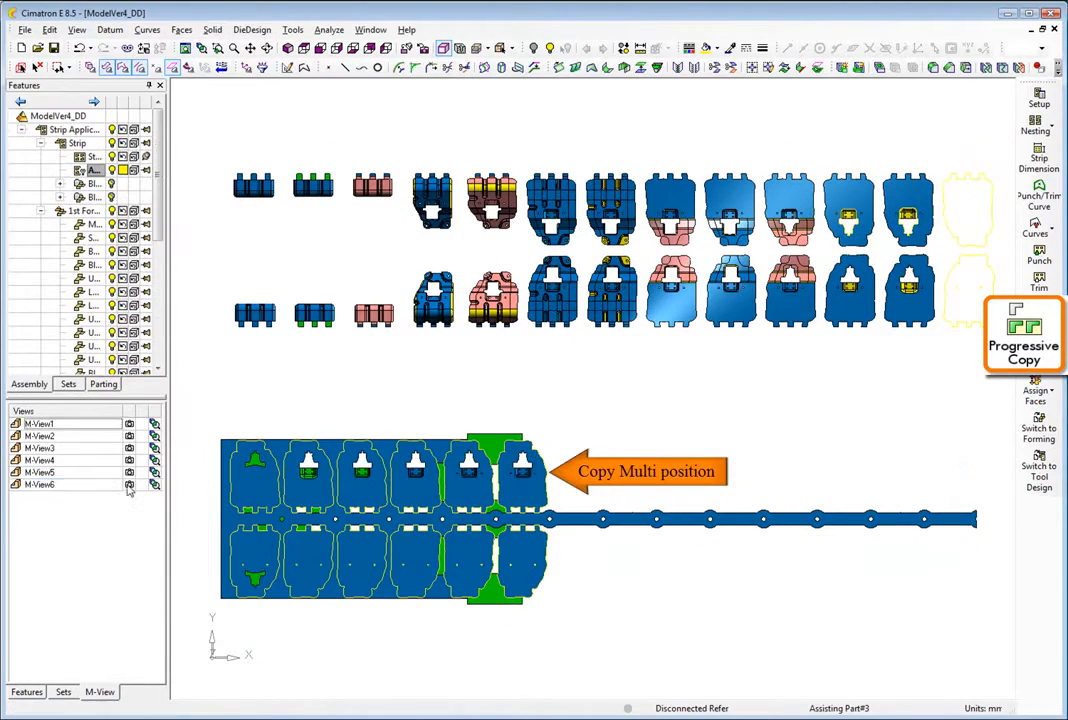
# - Progressively copy the embossed pocket of the last lower formed blank to the second lower-row position only, marking it as a punch
pyautogui.click(128, 485)
pyautogui.click(129, 486)
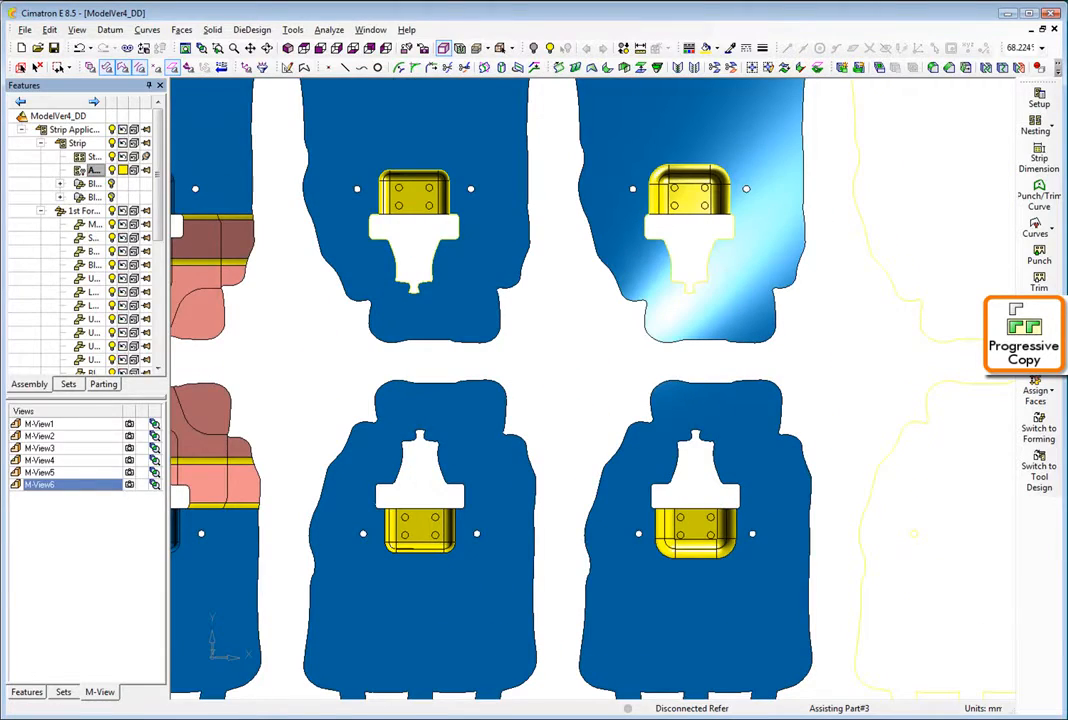
pyautogui.click(1023, 335)
pyautogui.click(700, 525)
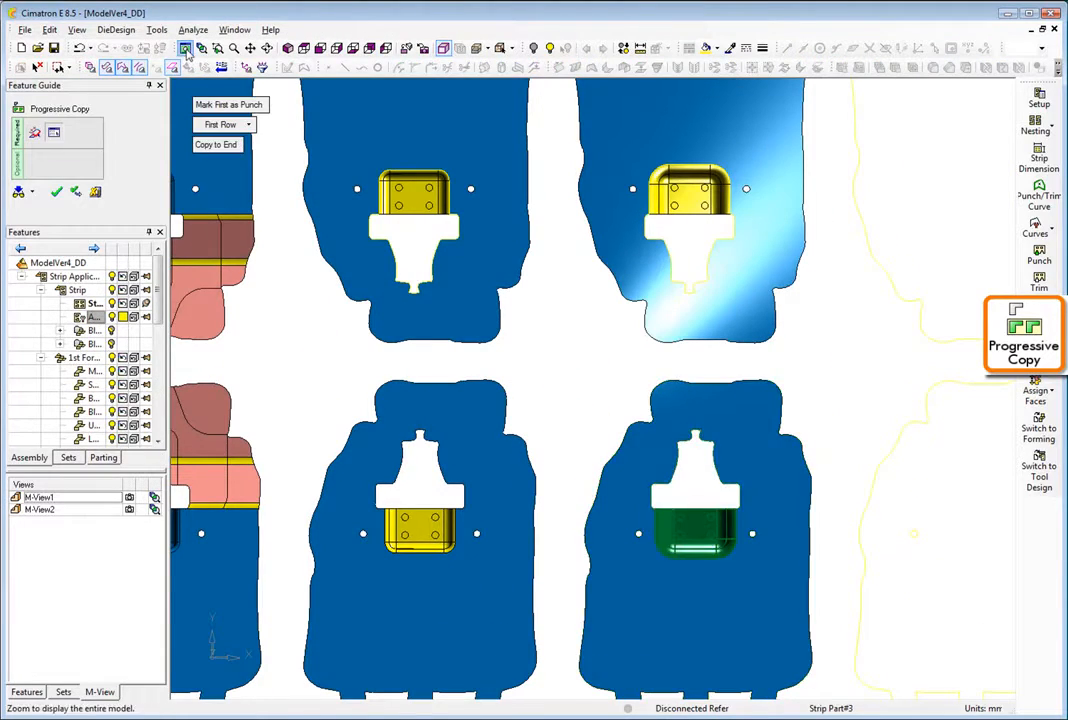
pyautogui.click(186, 50)
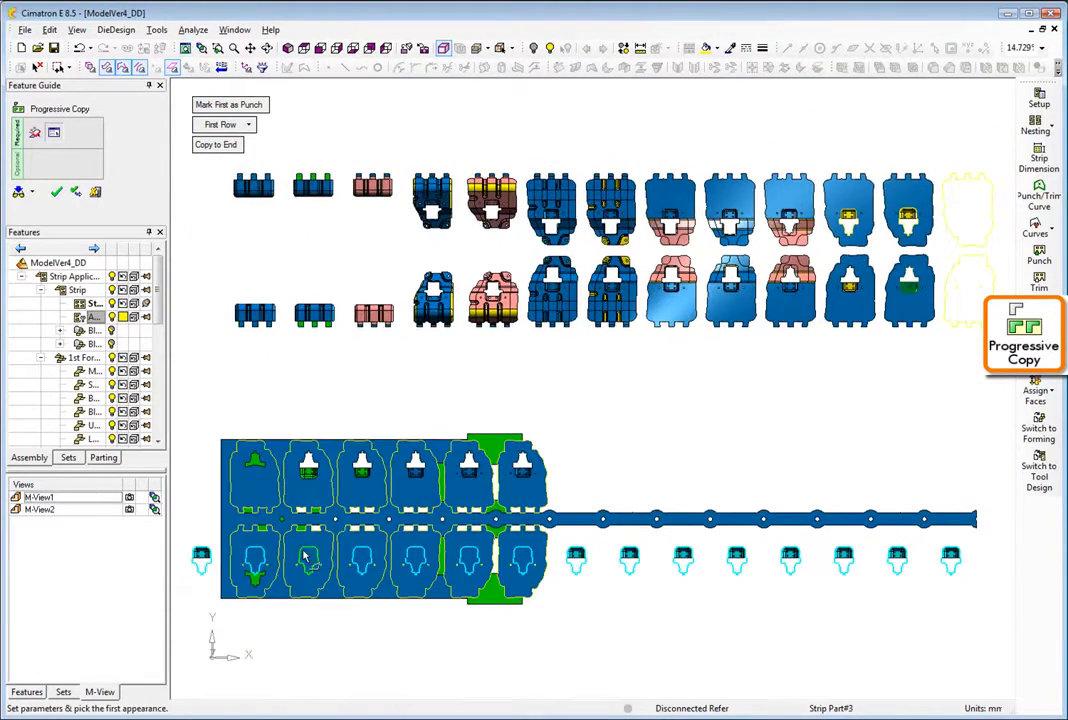
pyautogui.click(228, 144)
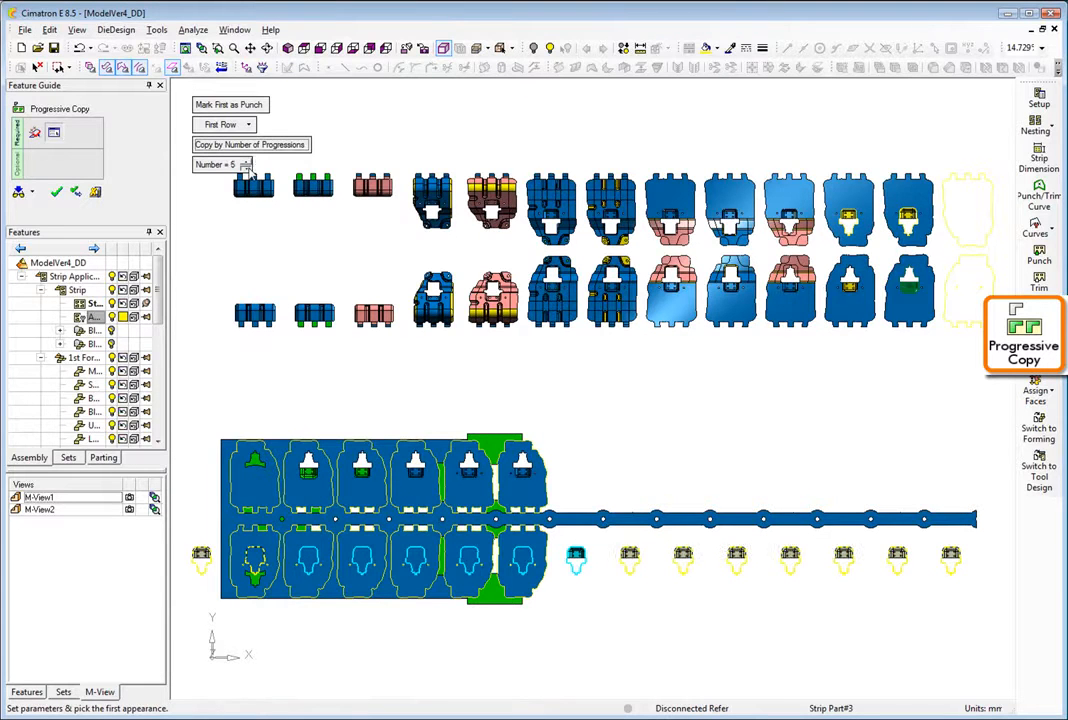
pyautogui.middleClick(228, 251)
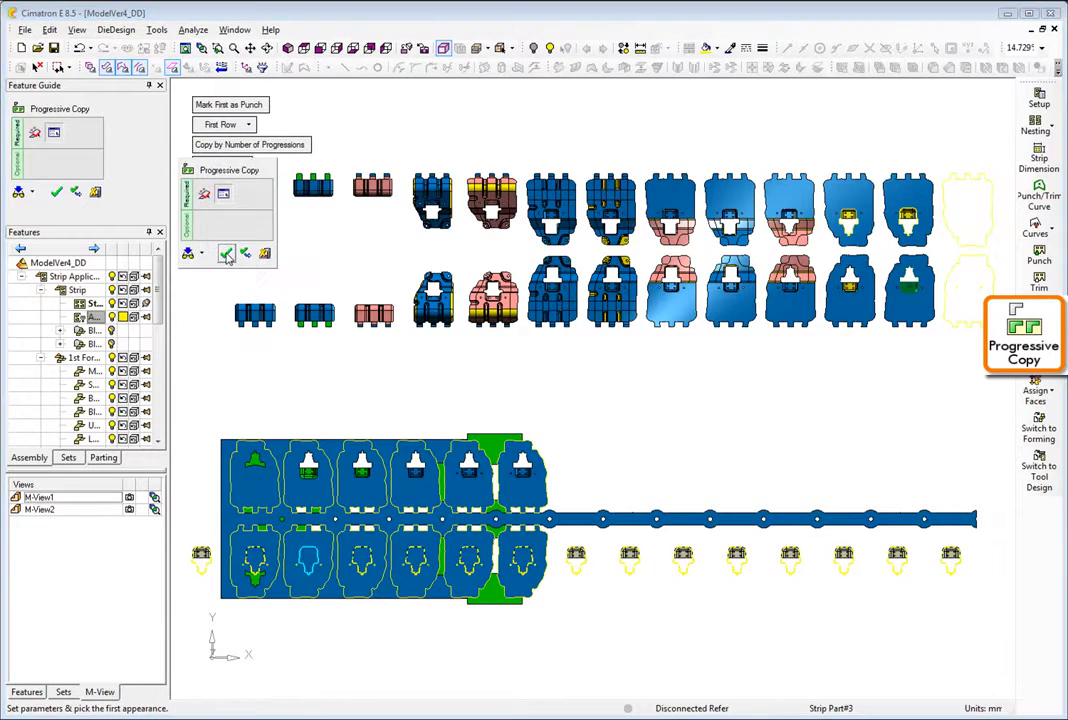
pyautogui.click(228, 252)
# - Progressively copy the second-to-last lower formed blank's pocket into the lower row from the third position for 4 progressions, marking the first as punch
pyautogui.click(129, 486)
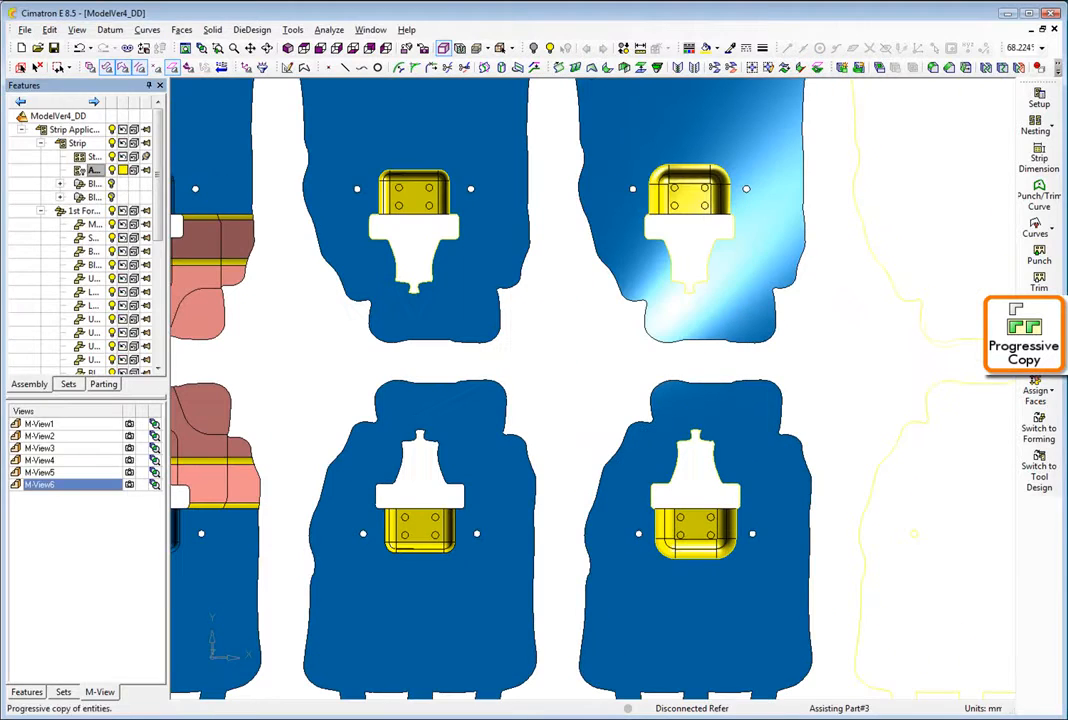
pyautogui.click(1038, 325)
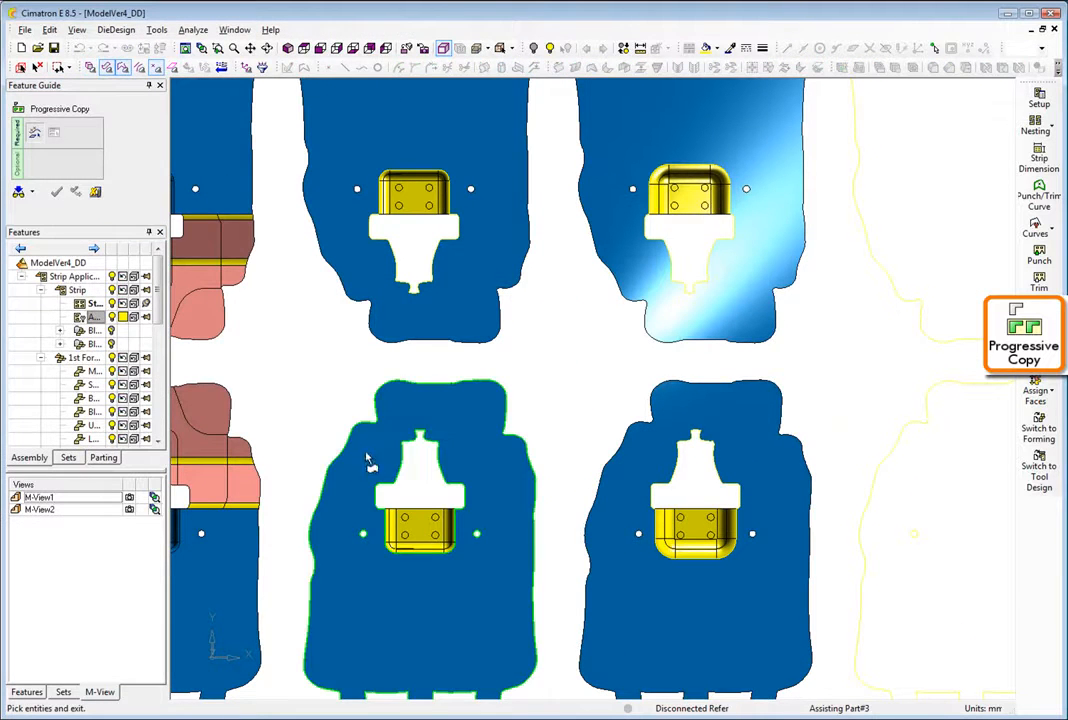
pyautogui.click(486, 573)
pyautogui.click(185, 48)
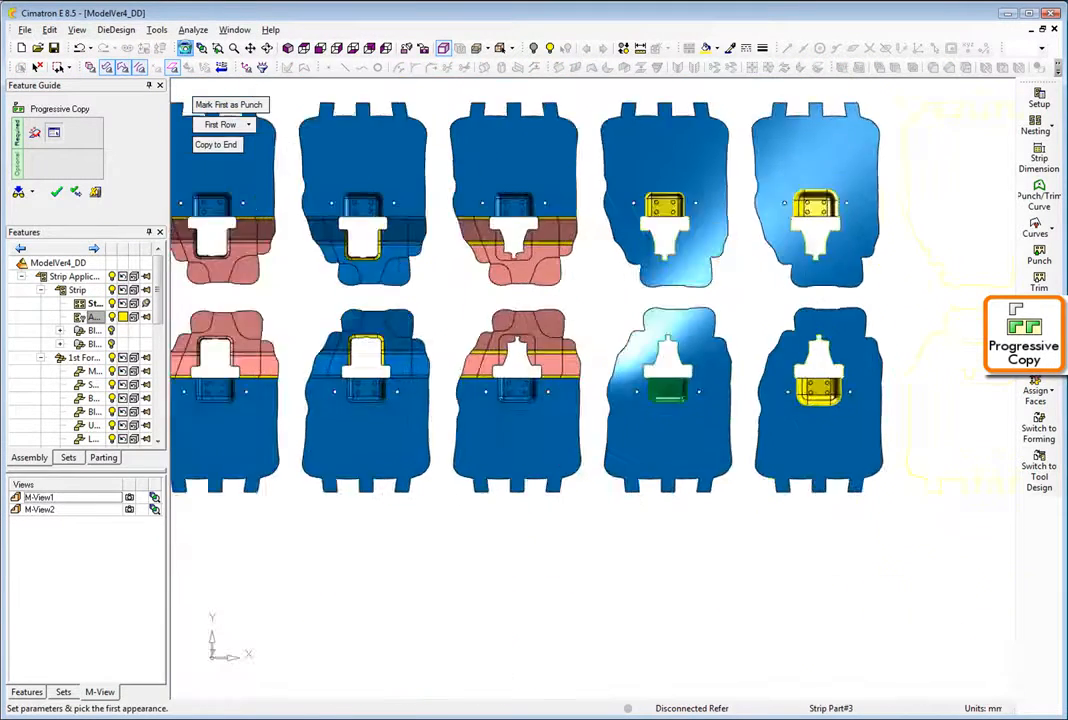
pyautogui.click(225, 144)
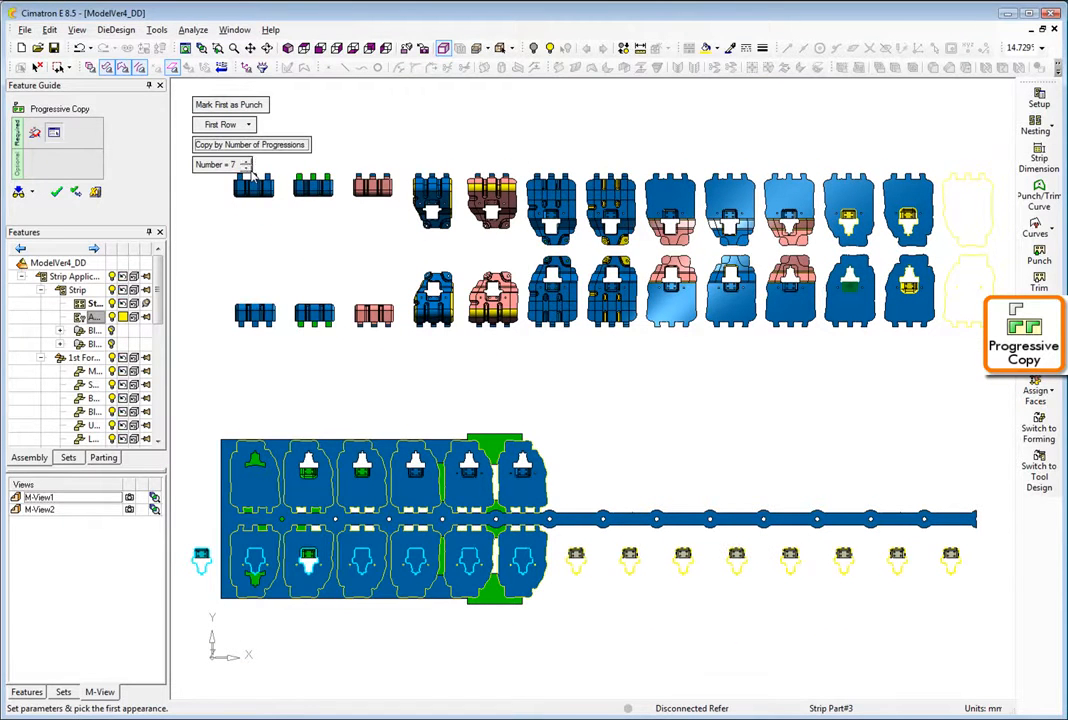
pyautogui.middleClick(223, 263)
pyautogui.click(268, 358)
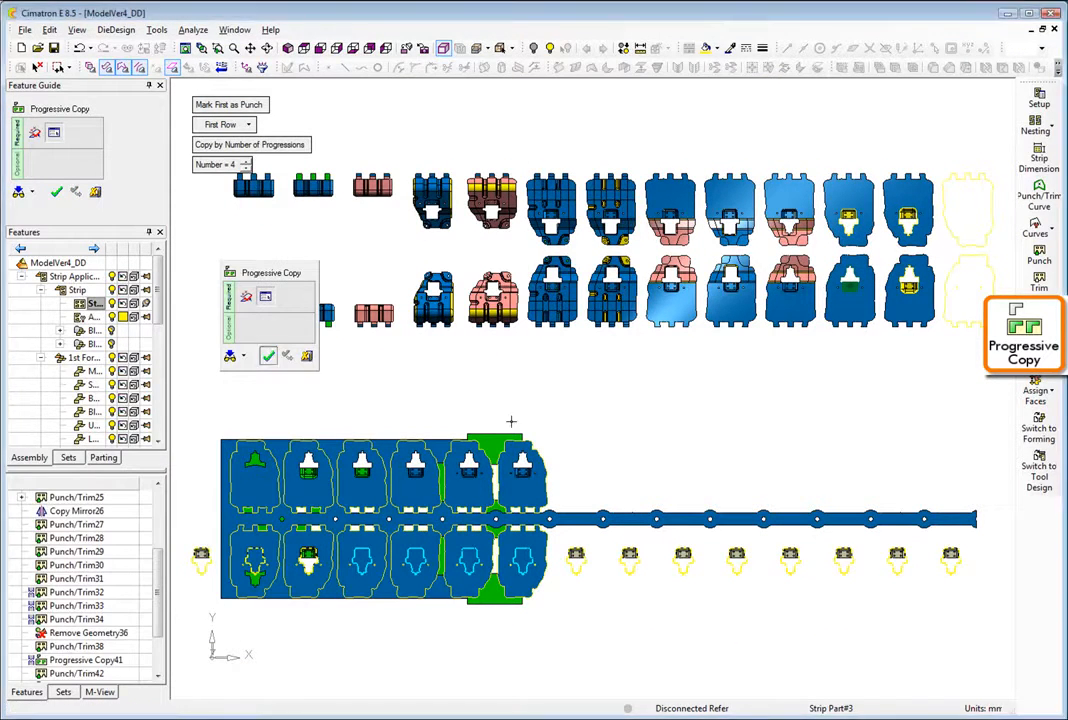
# - Sketch a narrow slot contour flared at both ends between the first two upper blanks and punch it to the strip end, keeping the scraps
pyautogui.click(129, 450)
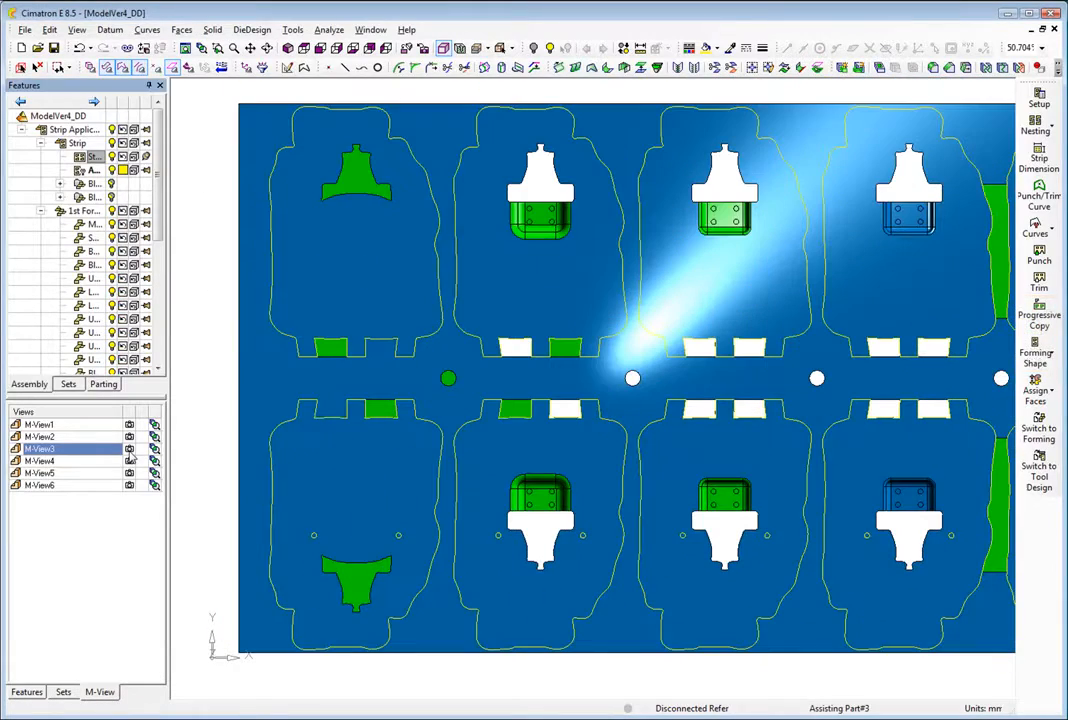
pyautogui.rightClick(203, 333)
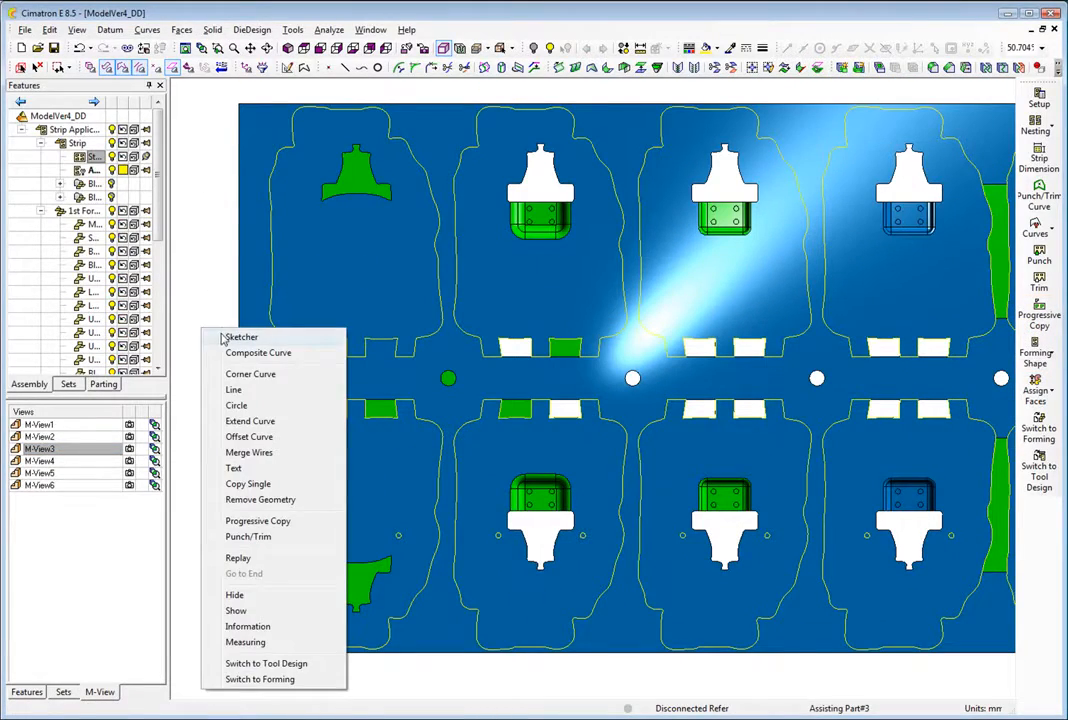
pyautogui.click(240, 337)
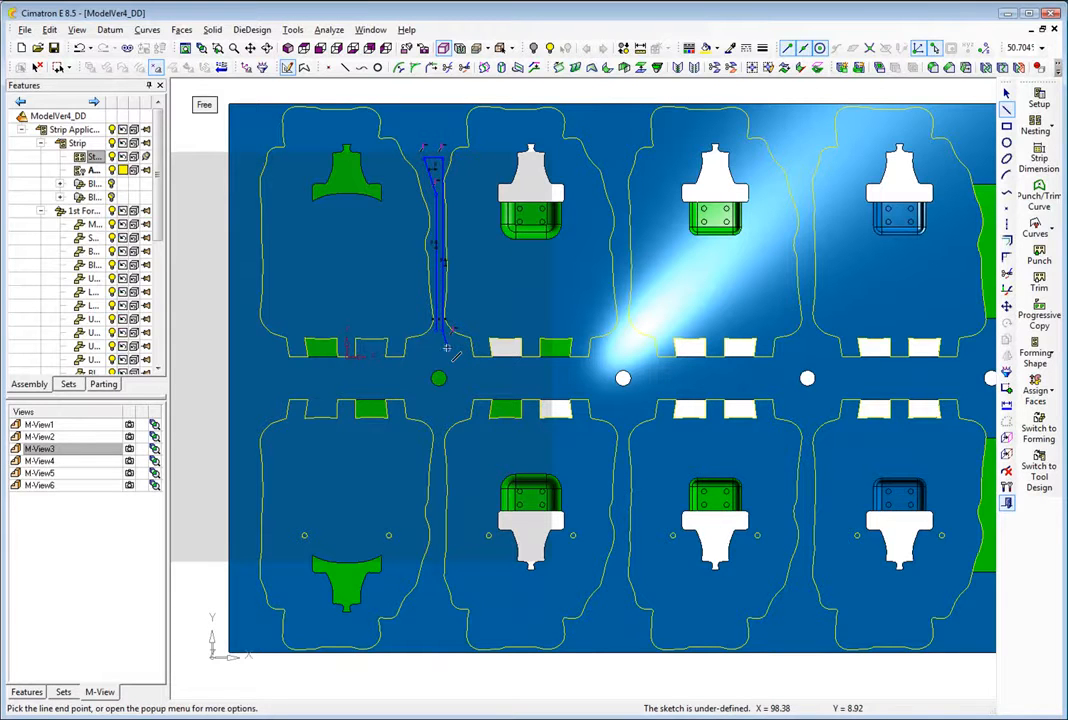
pyautogui.rightClick(230, 365)
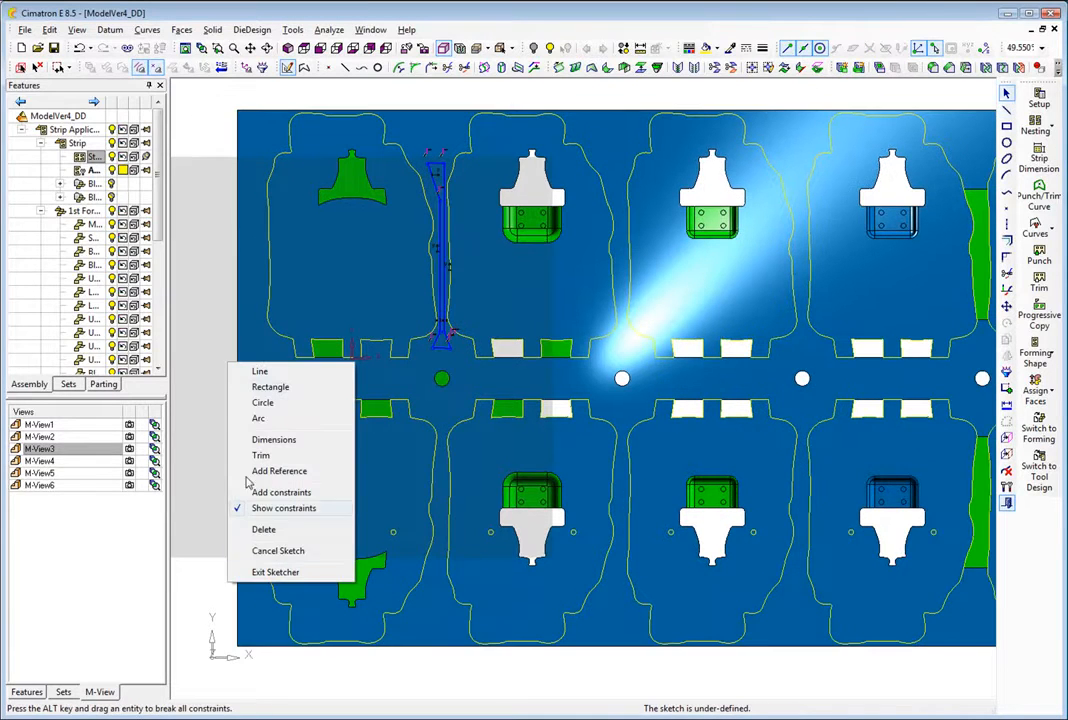
pyautogui.click(265, 573)
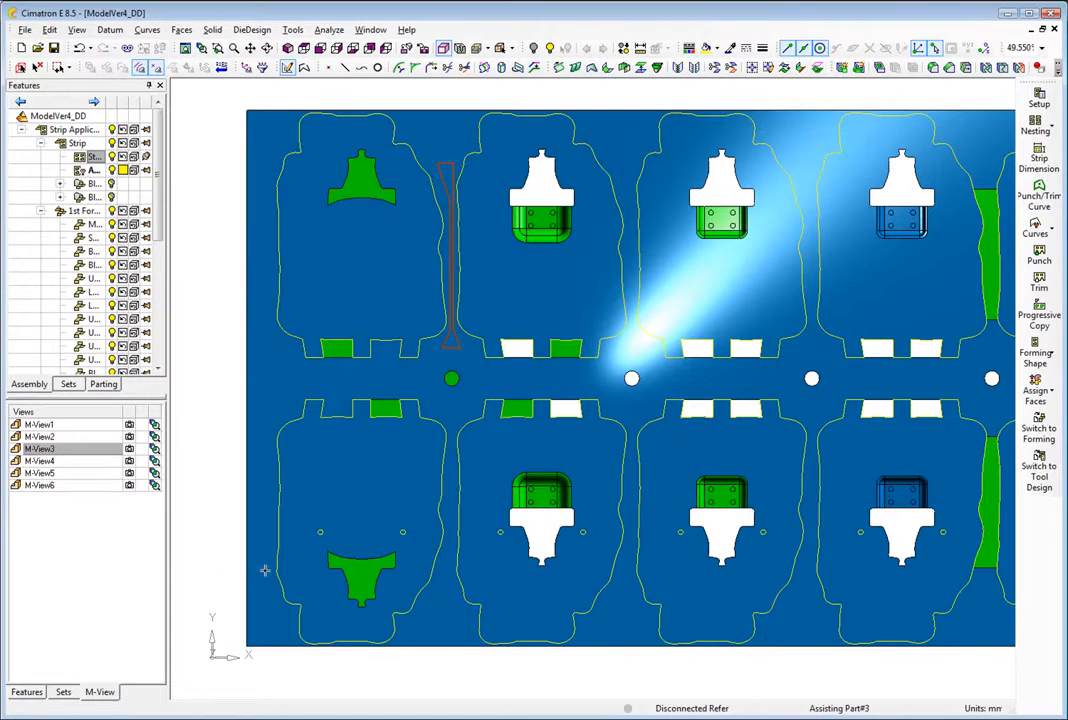
pyautogui.click(1043, 259)
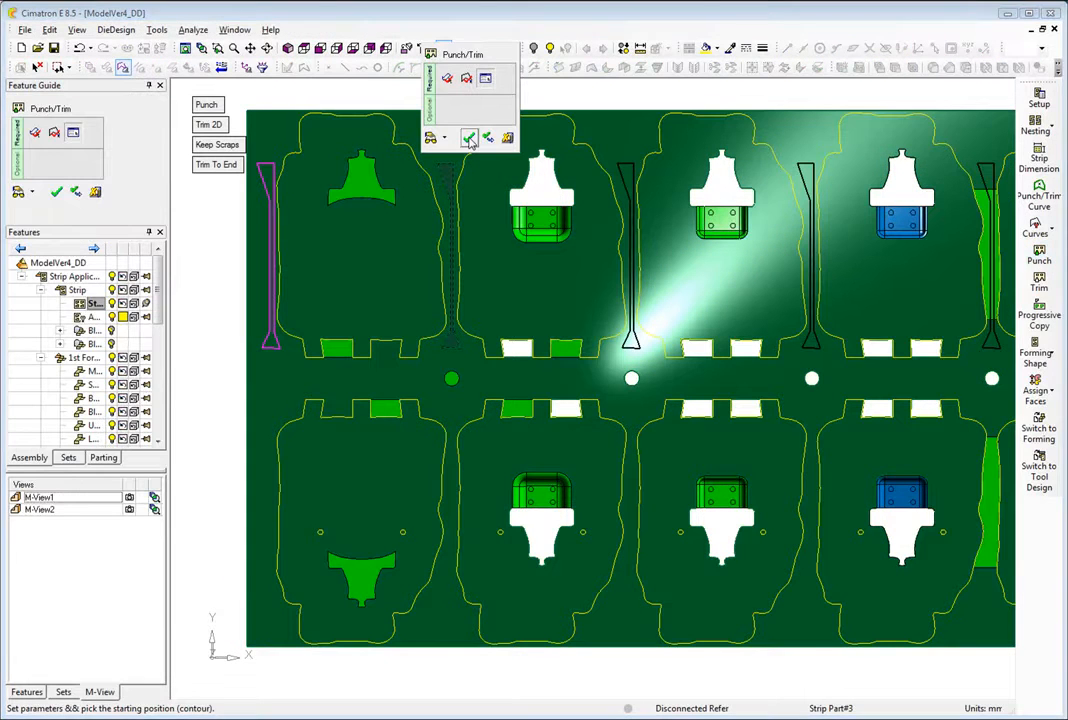
pyautogui.click(470, 140)
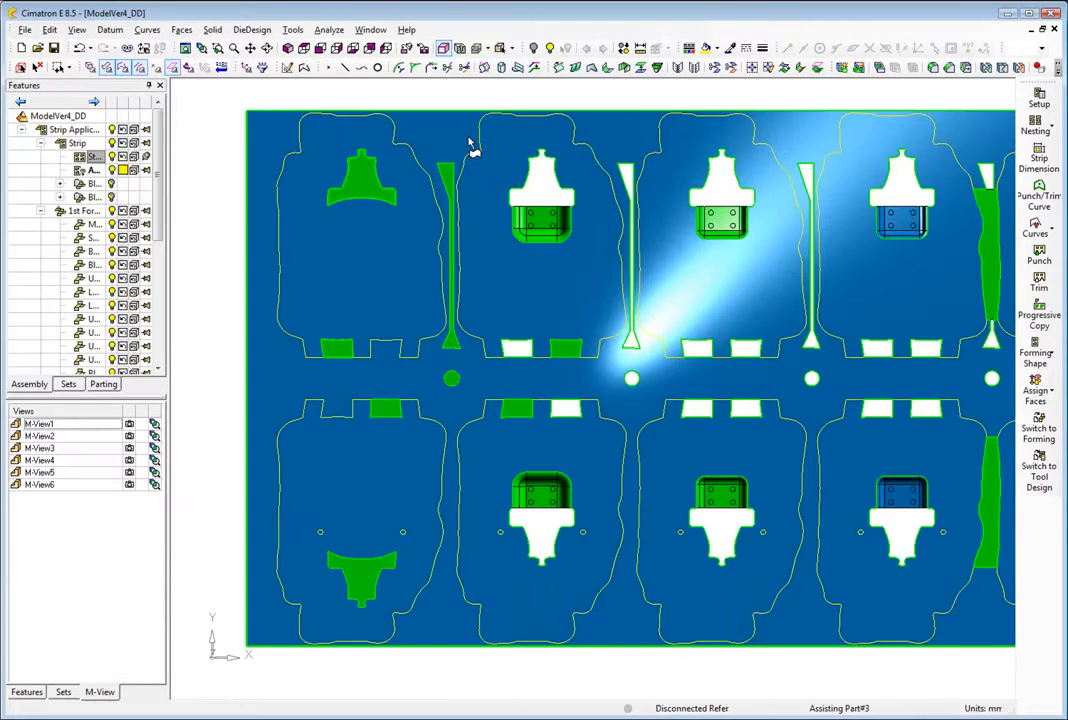
# - Mirror the narrow slot contour across the strip's horizontal centre line, with merge off, to place it between the first two lower blanks
pyautogui.click(1047, 233)
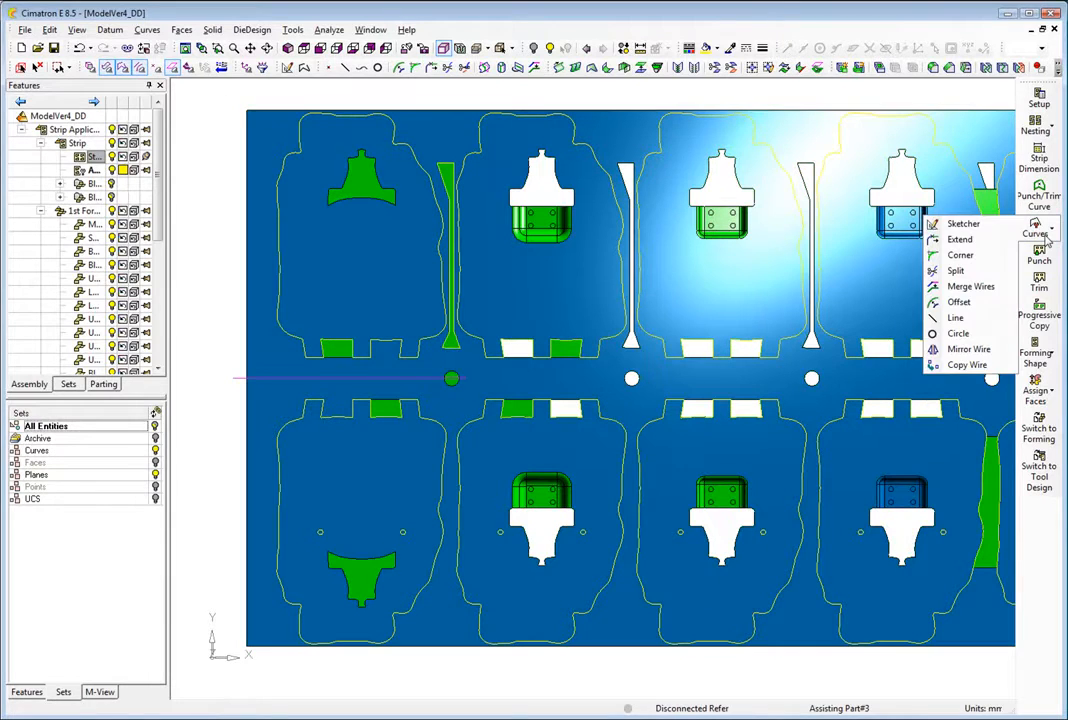
pyautogui.click(966, 349)
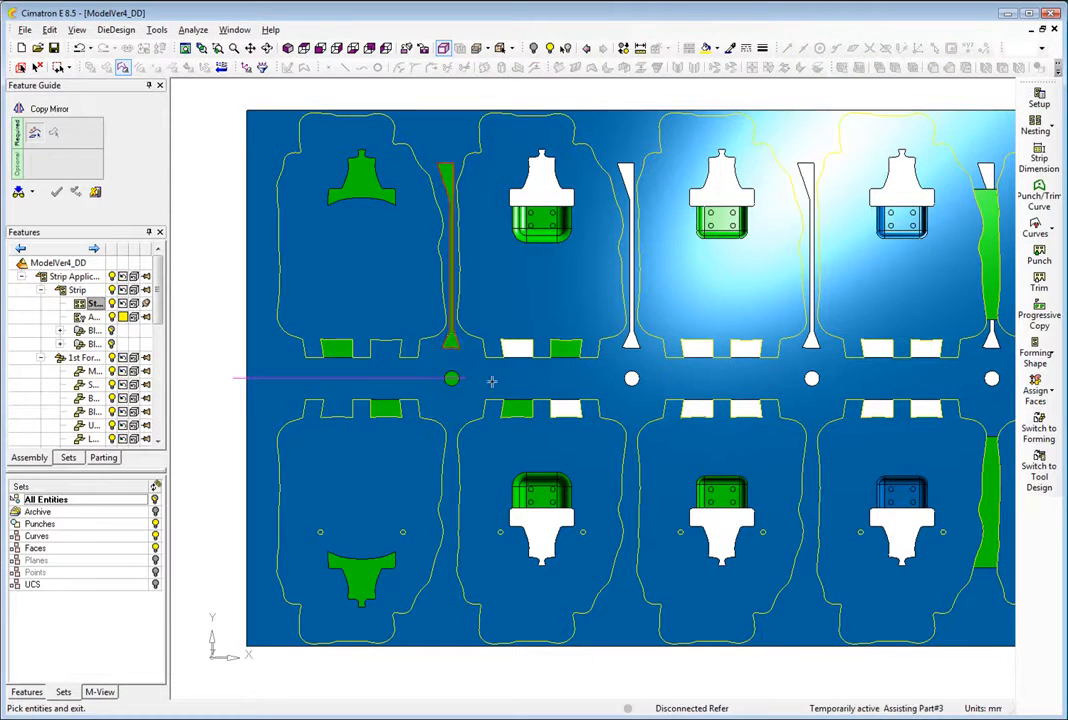
pyautogui.click(414, 379)
pyautogui.middleClick(414, 383)
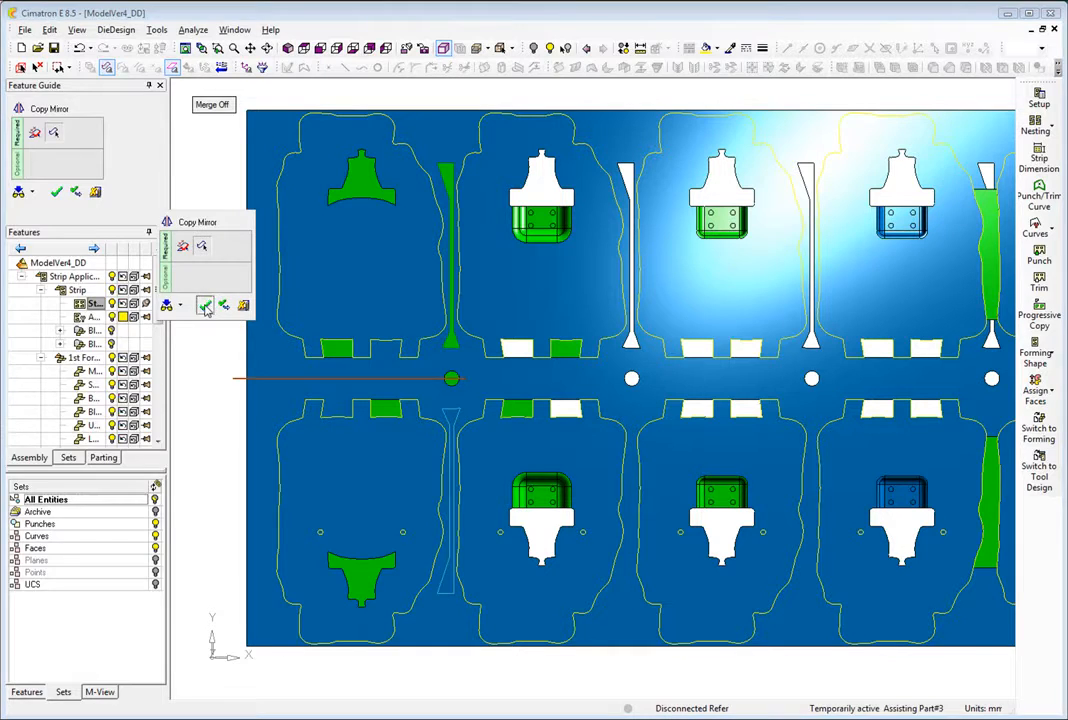
pyautogui.click(205, 307)
# - Punch the mirrored slot contour progressively along the lower row, starting between the first two blanks
pyautogui.rightClick(456, 418)
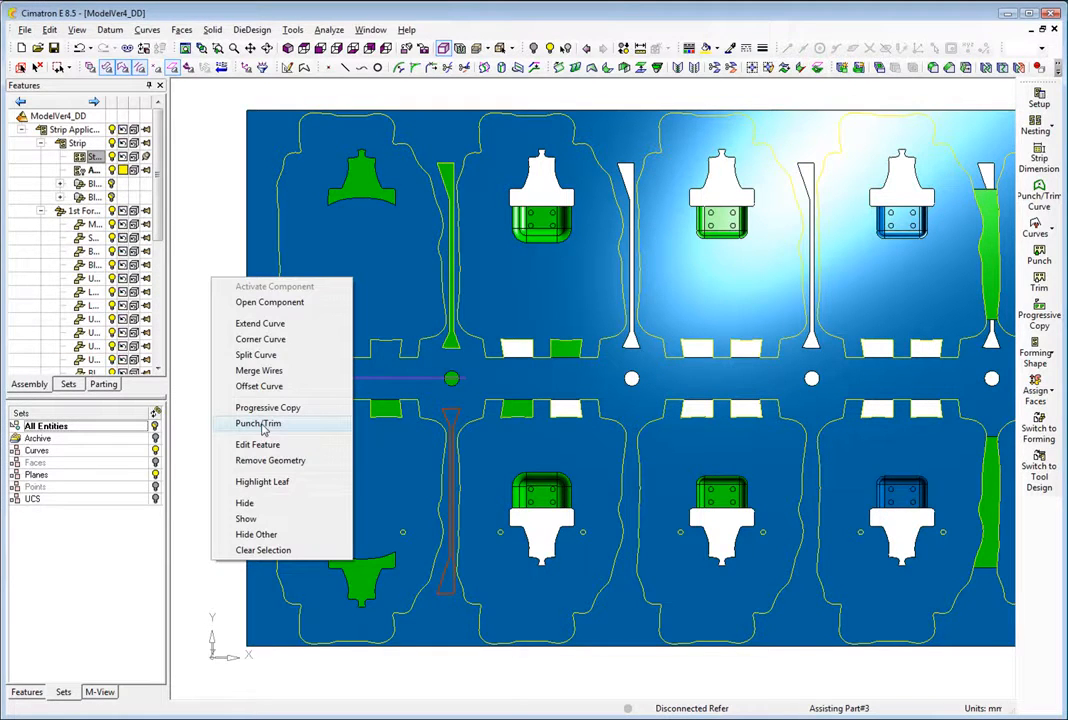
pyautogui.click(262, 424)
pyautogui.click(219, 325)
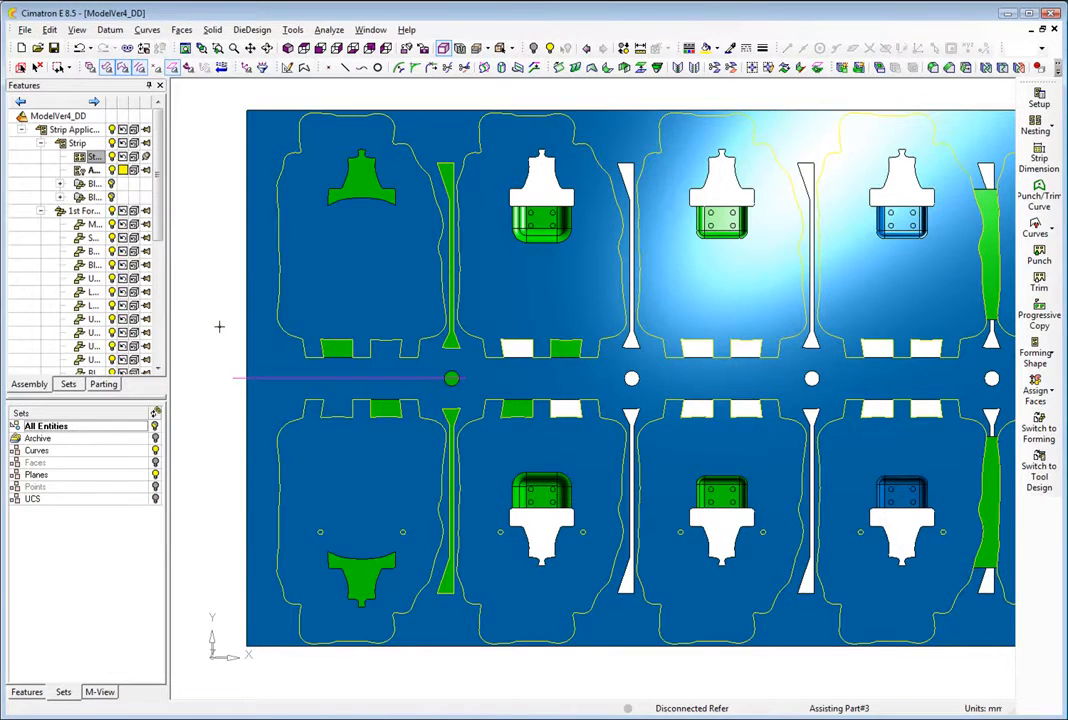
# - Add the third-to-last upper formed blank as a forming shape at the tenth upper position of the strip
pyautogui.click(185, 47)
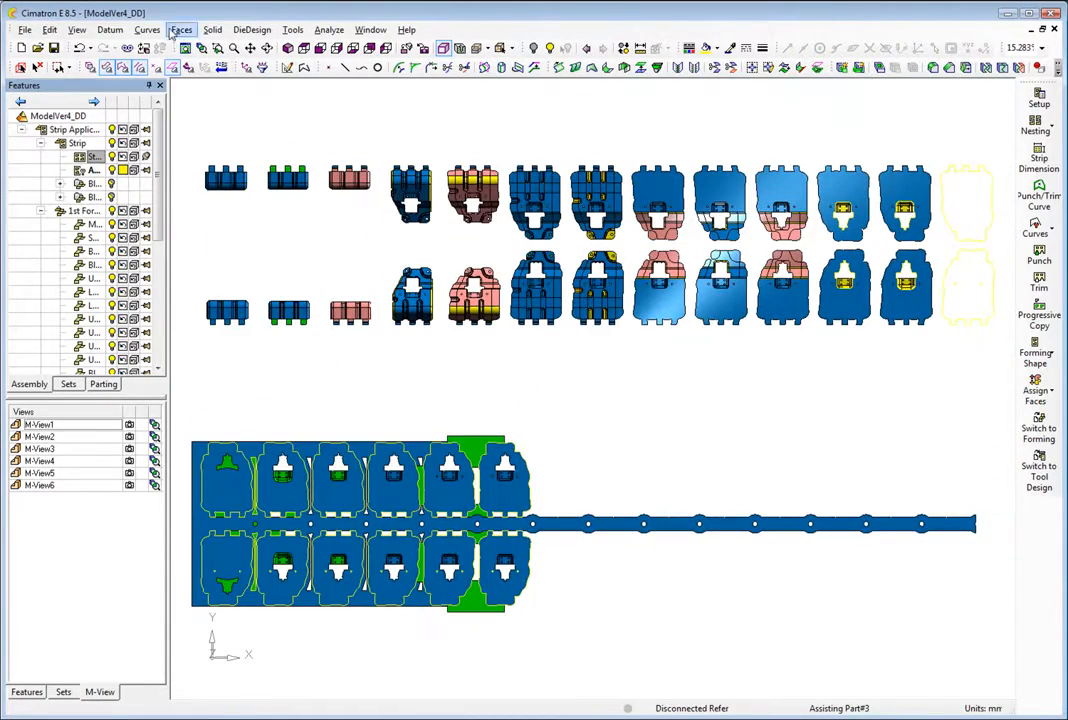
pyautogui.click(1036, 355)
pyautogui.click(970, 343)
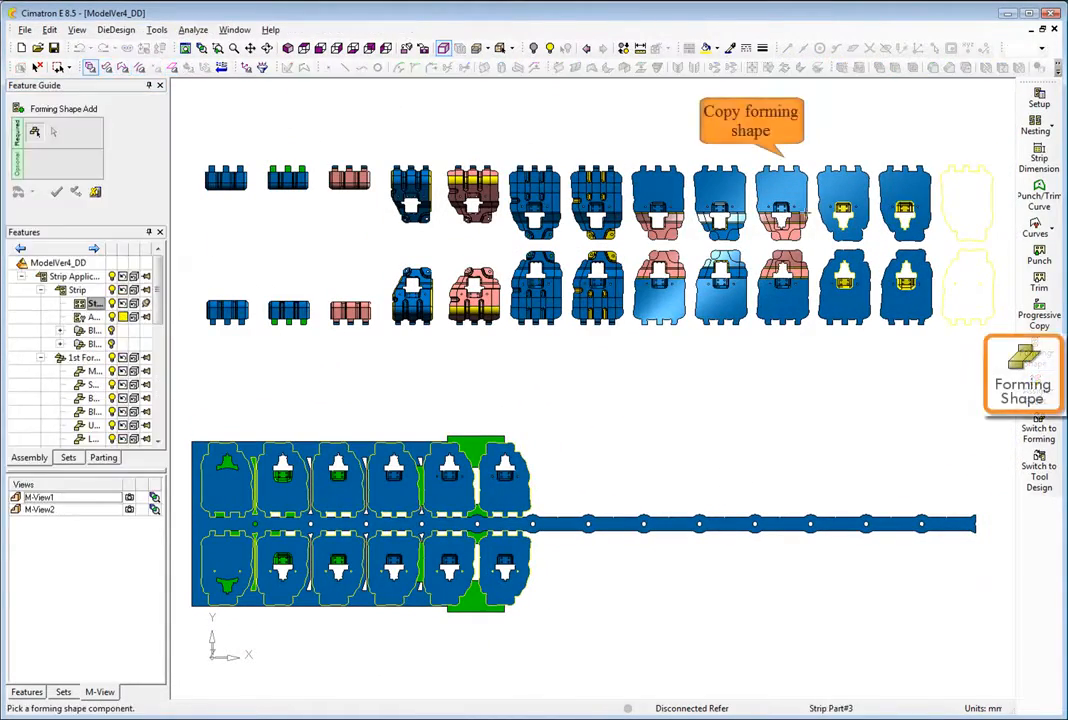
pyautogui.click(781, 205)
pyautogui.click(728, 512)
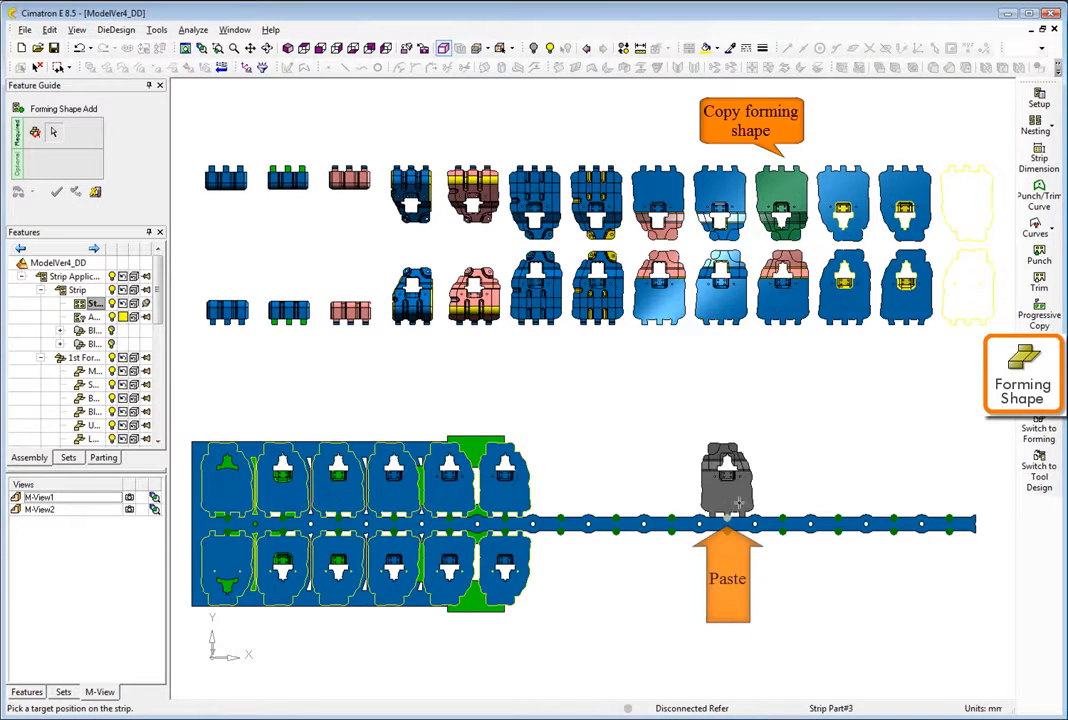
pyautogui.click(855, 445)
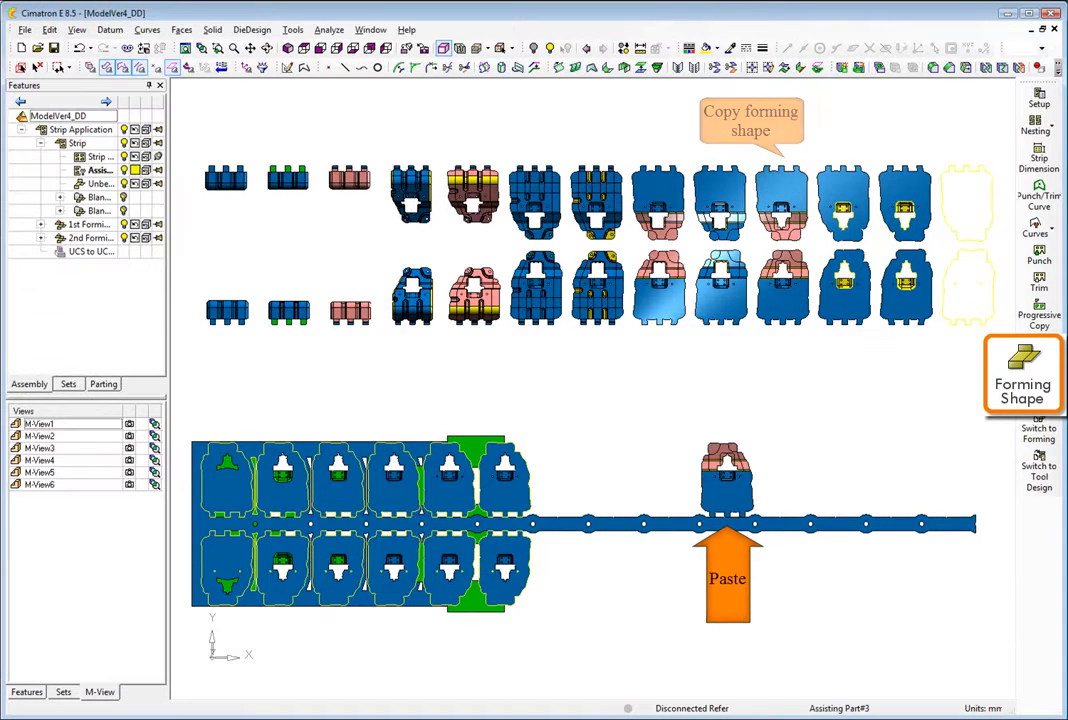
# - Relocate the placed forming shape along the strip to the seventh upper position, directly after the sixth blank
pyautogui.click(1038, 350)
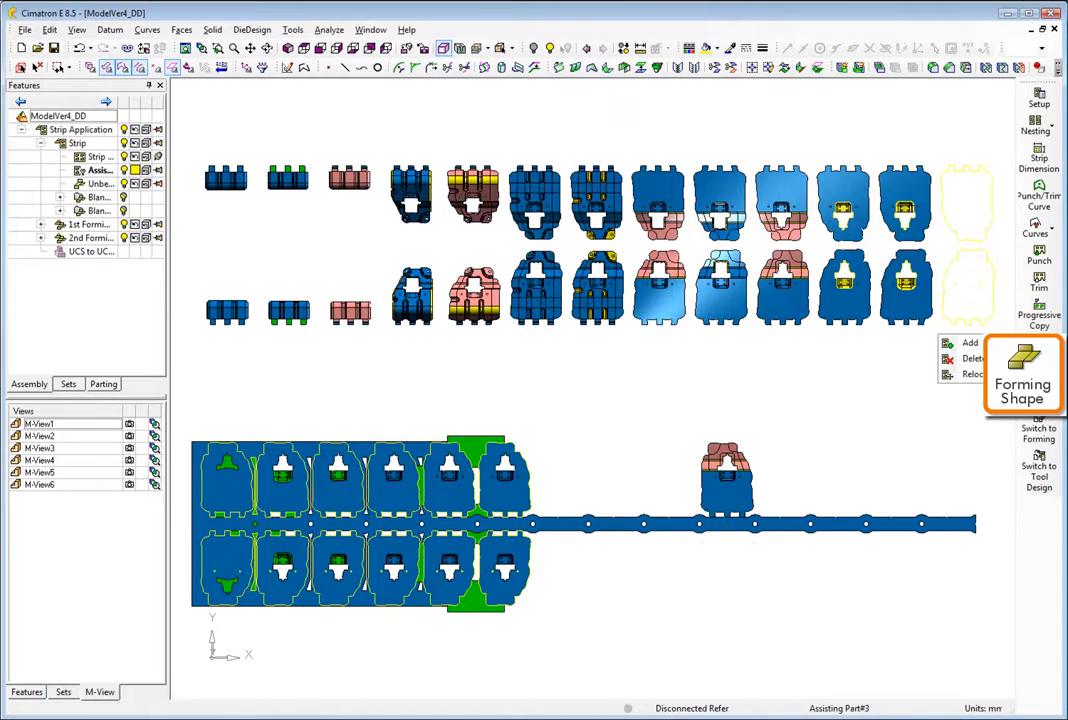
pyautogui.click(968, 375)
pyautogui.click(726, 478)
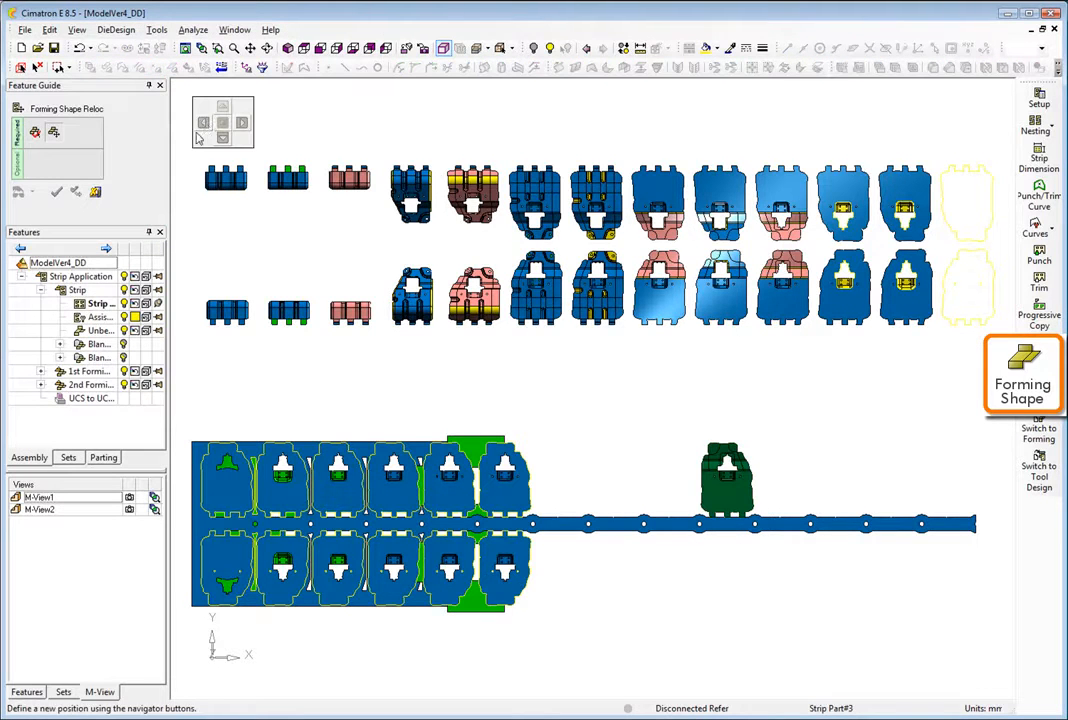
pyautogui.click(203, 123)
pyautogui.click(204, 123)
pyautogui.click(242, 123)
pyautogui.click(242, 123)
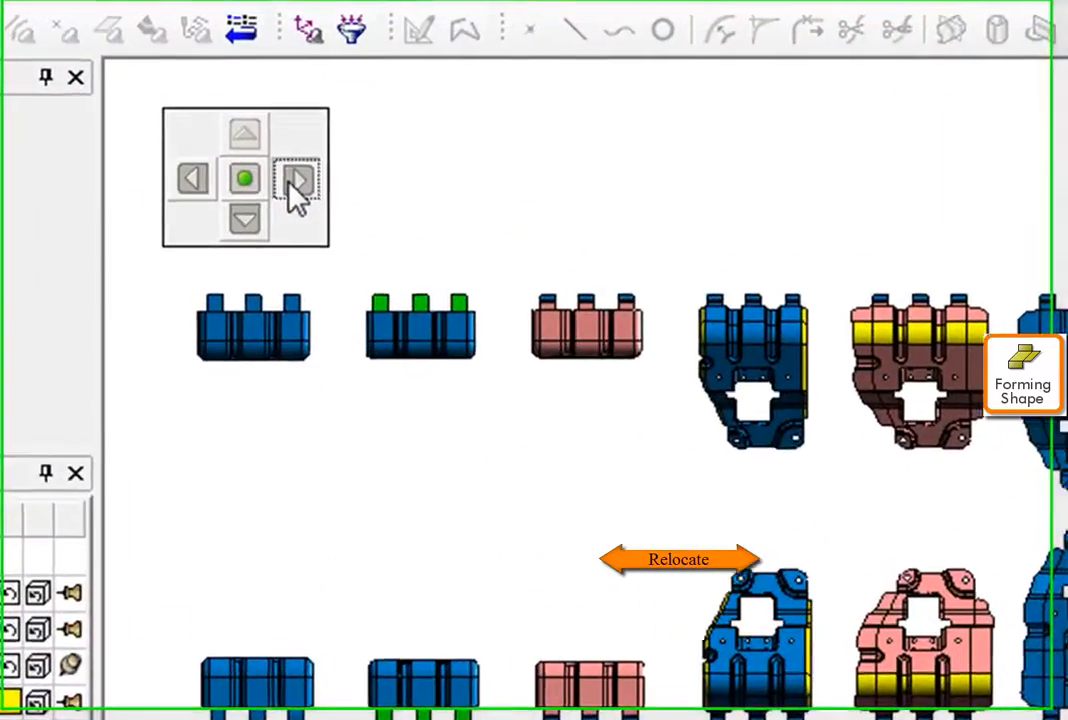
pyautogui.click(228, 149)
pyautogui.click(229, 116)
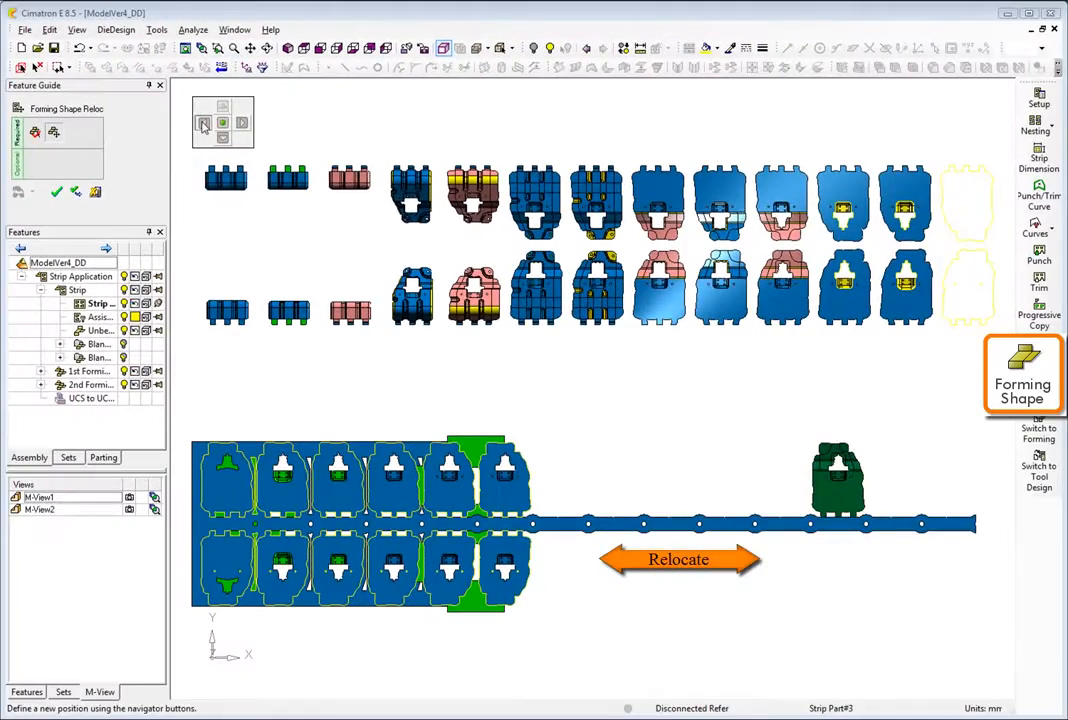
pyautogui.click(203, 122)
pyautogui.click(203, 122)
pyautogui.click(203, 122)
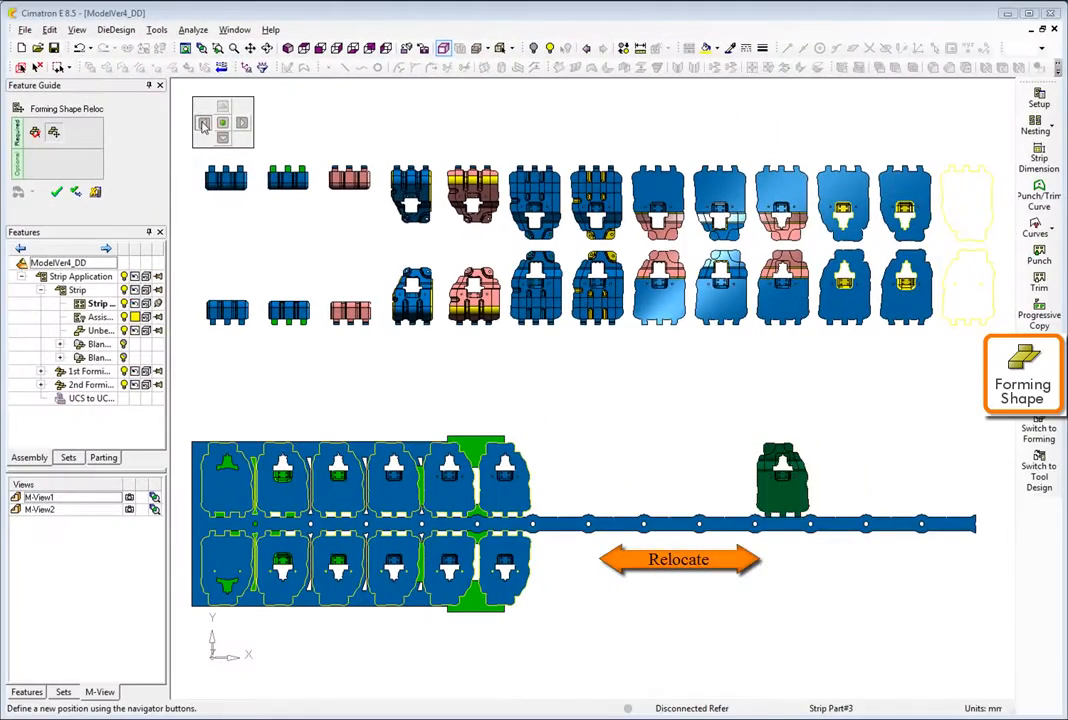
pyautogui.click(203, 122)
pyautogui.click(203, 122)
pyautogui.middleClick(255, 251)
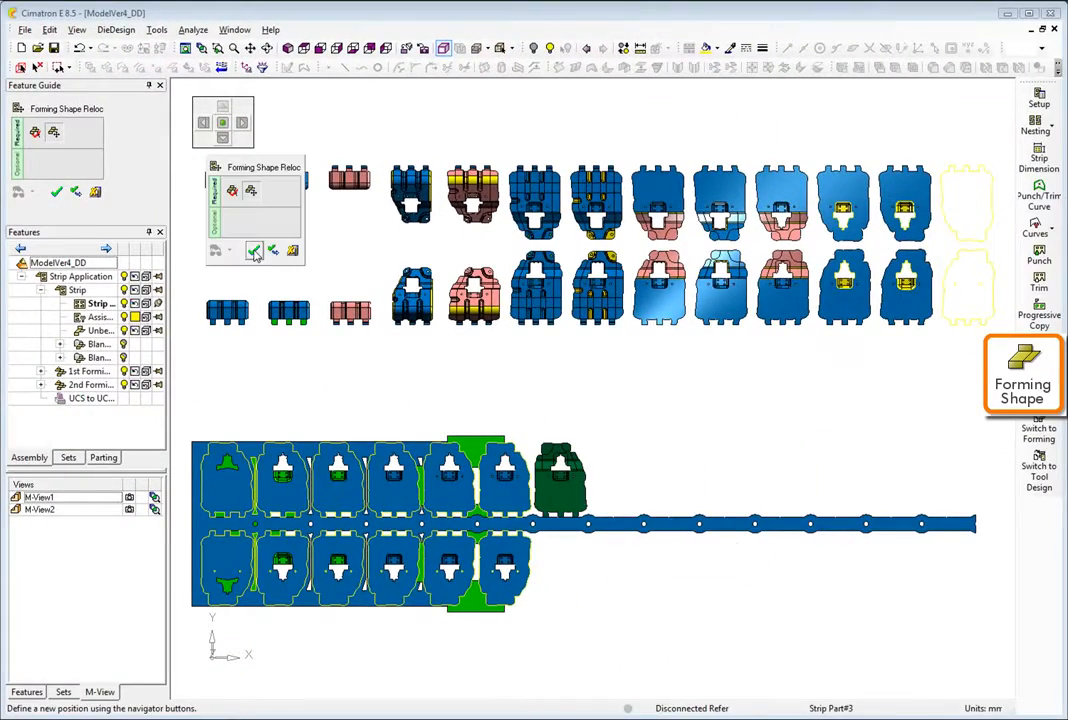
pyautogui.click(255, 251)
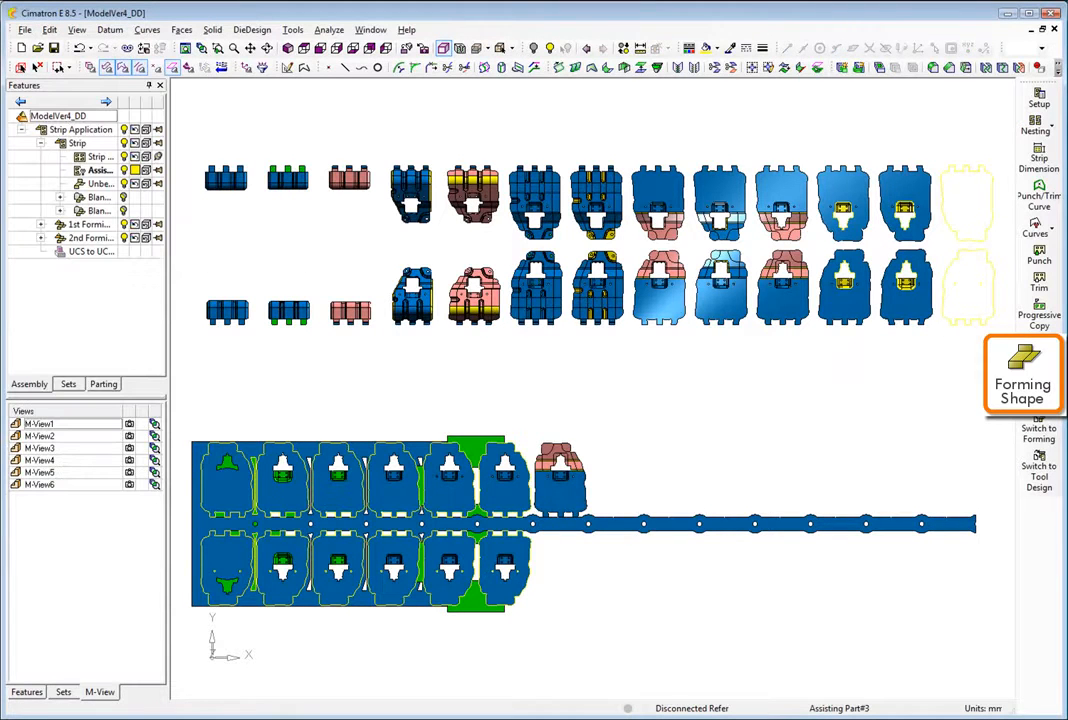
# - Add the fourth- and fifth-to-last upper formed blanks as forming shapes at the eighth and ninth upper positions of the strip
pyautogui.click(968, 343)
pyautogui.click(720, 205)
pyautogui.click(650, 492)
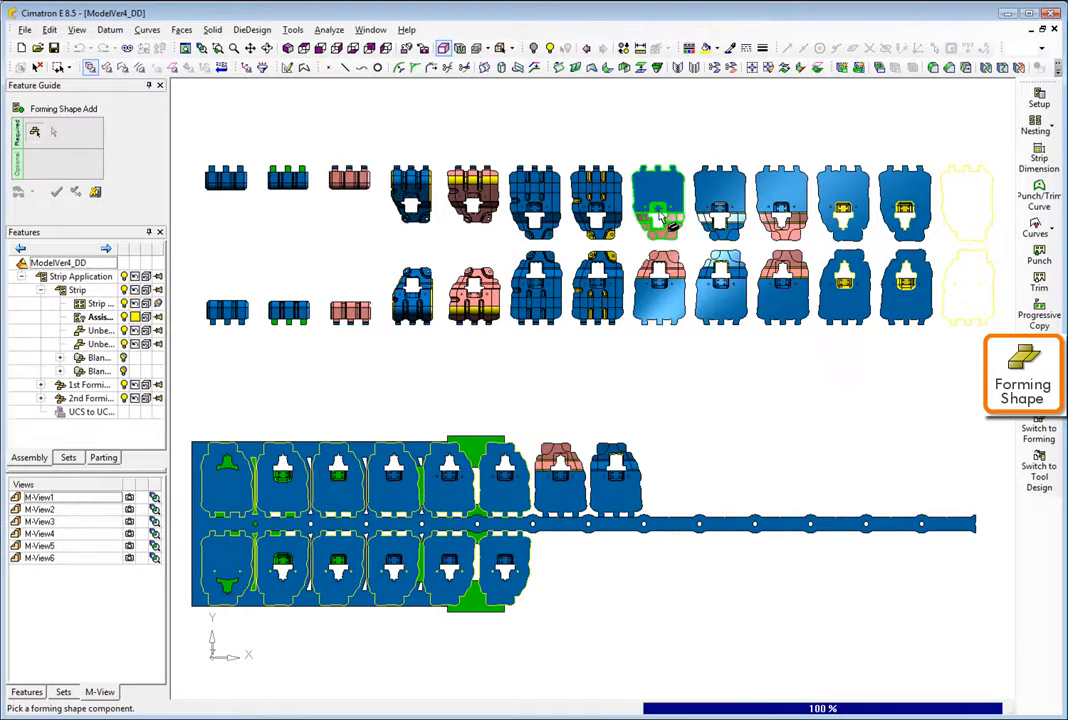
pyautogui.click(669, 513)
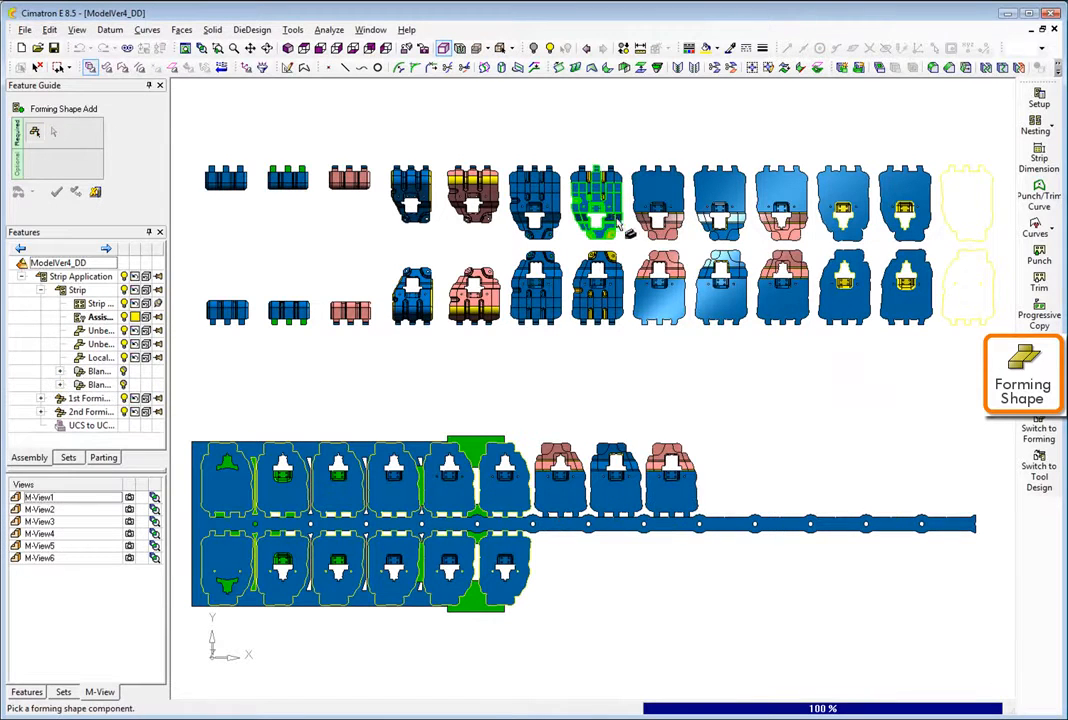
# - Add the seventh, sixth, fifth, fourth and third upper formed blanks as forming shapes at the tenth to fourteenth upper strip positions, in that order
pyautogui.click(620, 226)
pyautogui.click(728, 507)
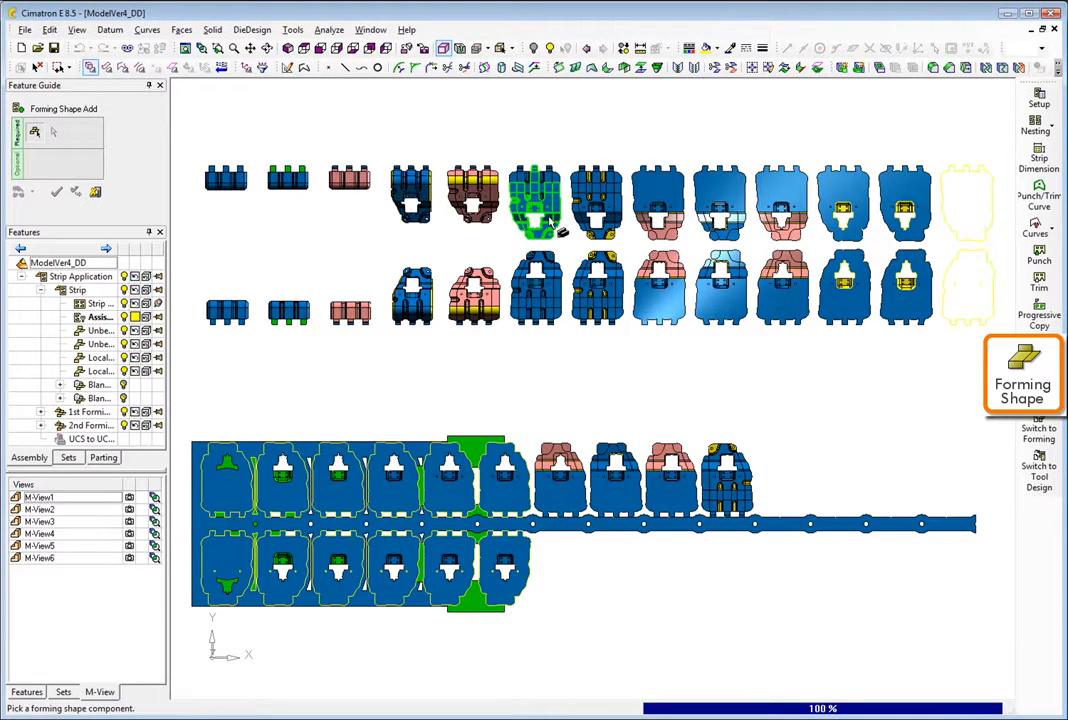
pyautogui.click(781, 516)
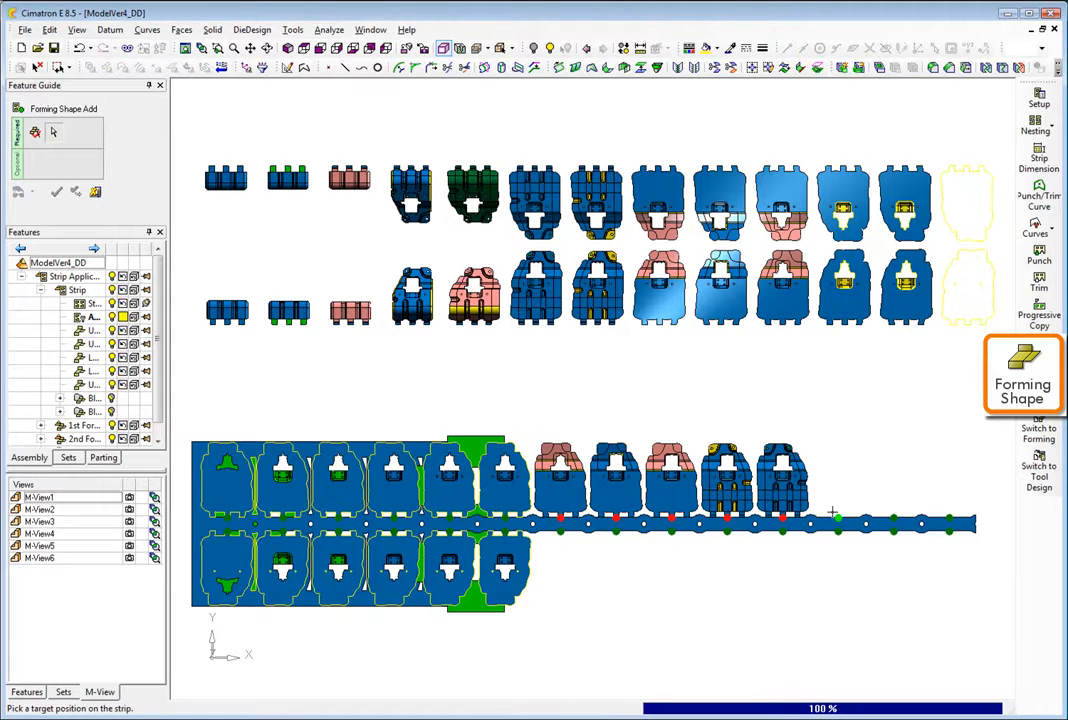
pyautogui.click(834, 512)
pyautogui.click(895, 513)
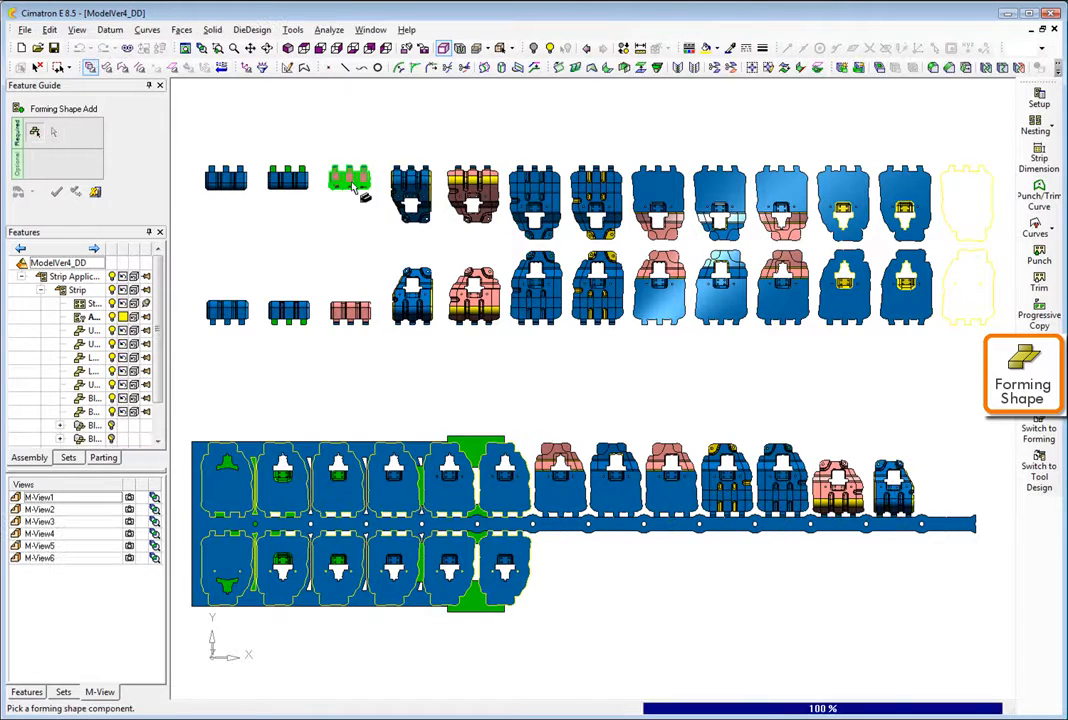
pyautogui.click(947, 515)
# - Add the tenth, ninth and eighth lower formed blanks as forming shapes at the seventh, eighth and ninth lower strip positions
pyautogui.click(800, 318)
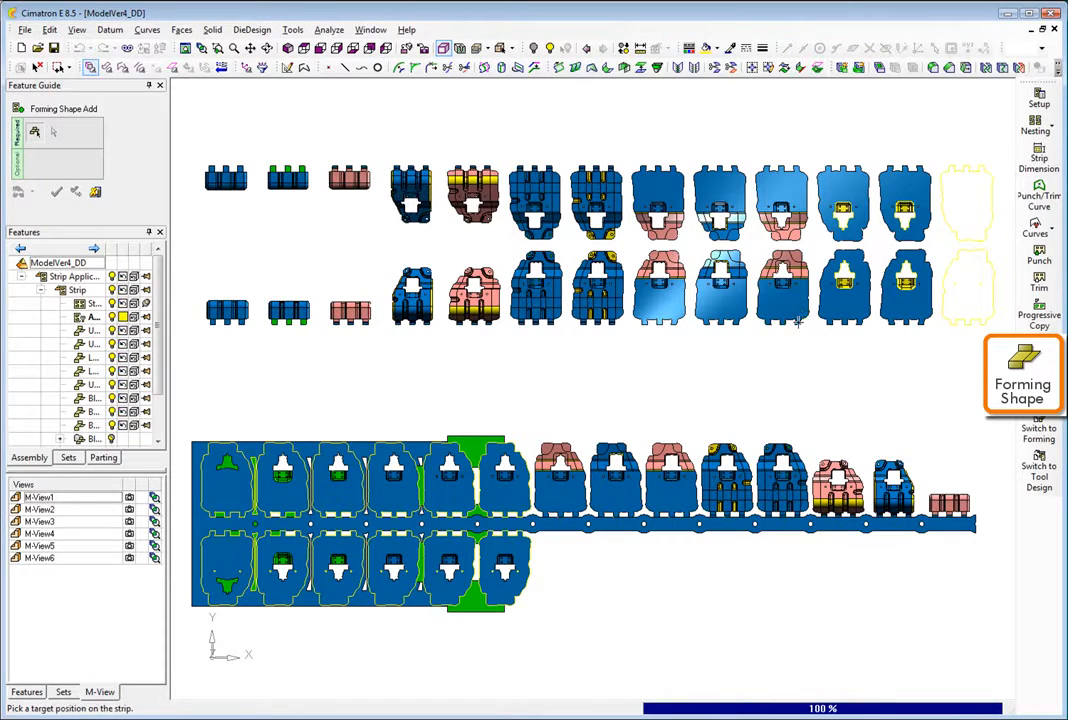
pyautogui.click(563, 534)
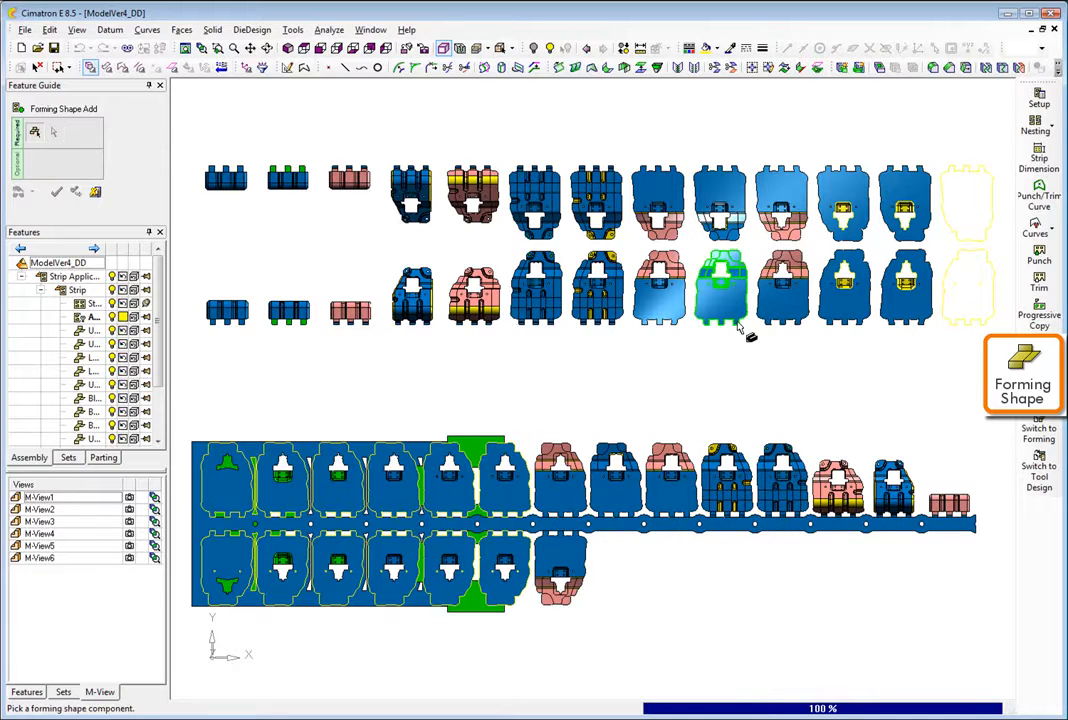
pyautogui.click(738, 322)
pyautogui.click(614, 535)
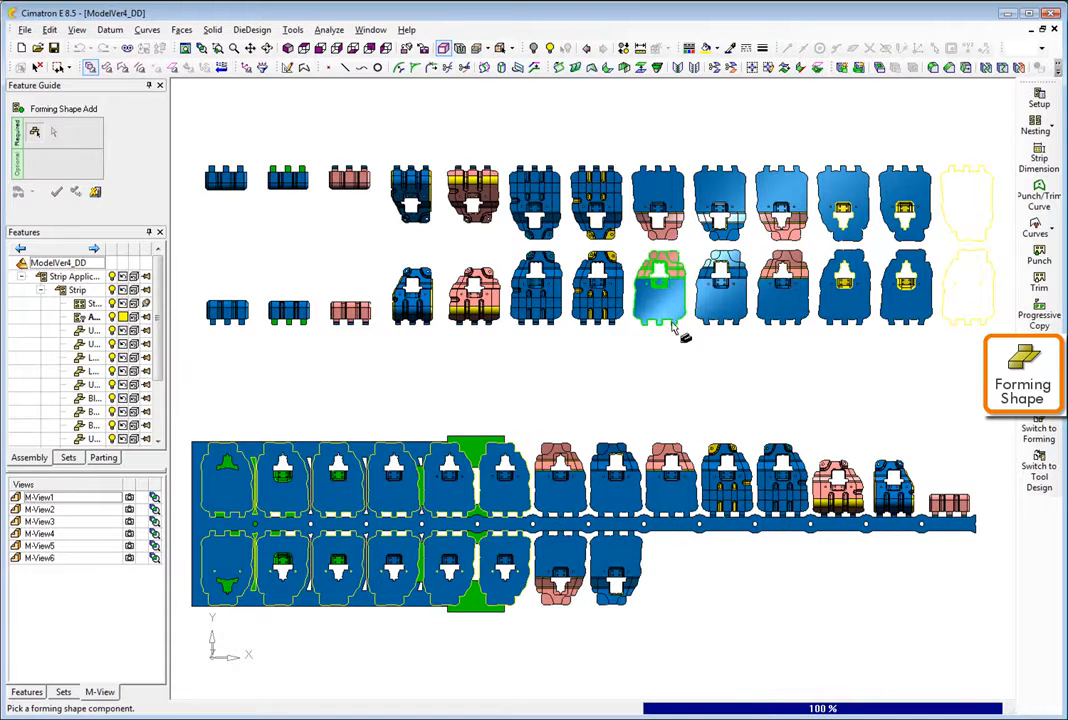
pyautogui.click(673, 321)
pyautogui.click(670, 535)
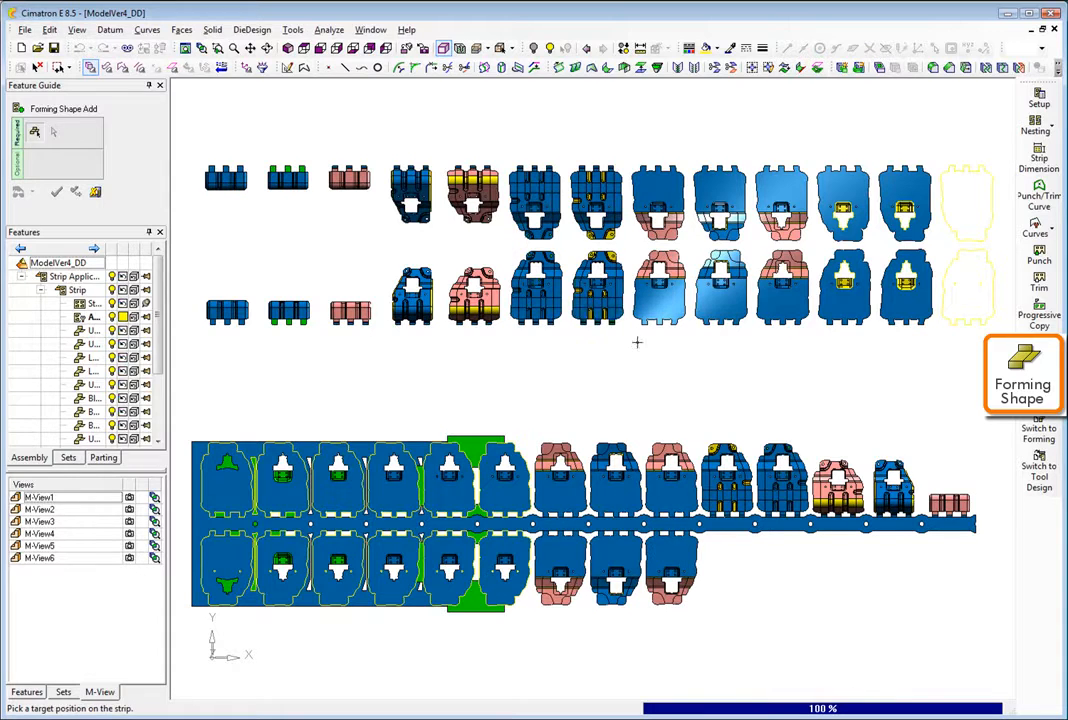
# - Add the seventh, sixth, fifth, fourth and third lower formed blanks as forming shapes at the tenth to fourteenth lower strip positions, in that order
pyautogui.click(628, 322)
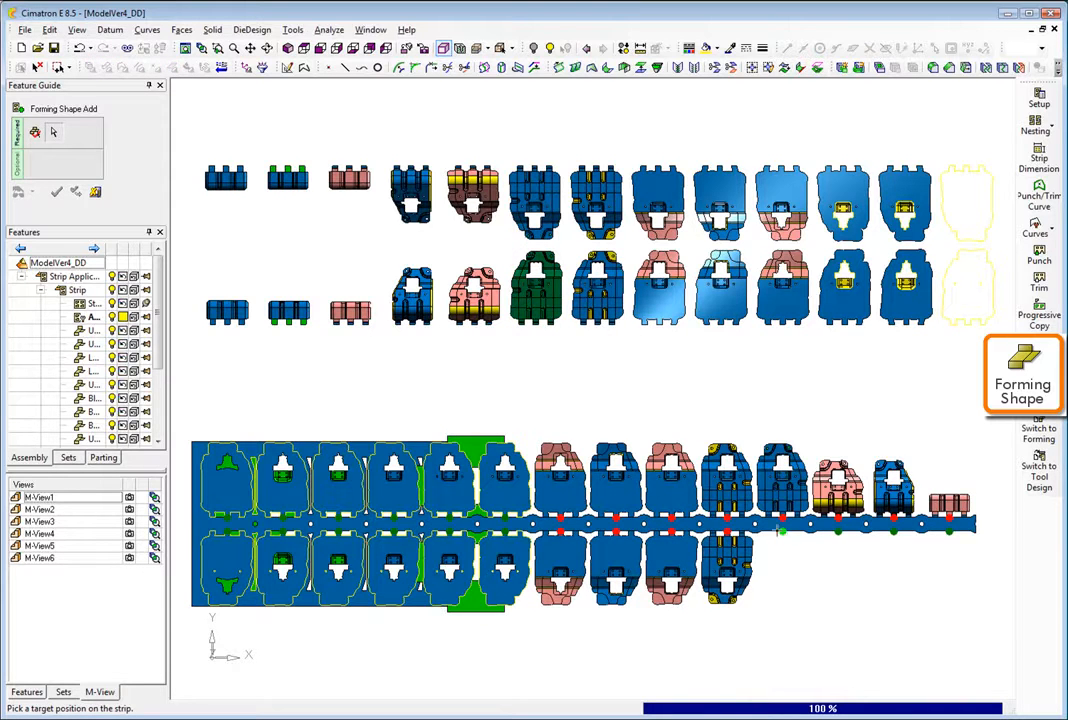
pyautogui.click(780, 532)
pyautogui.click(490, 318)
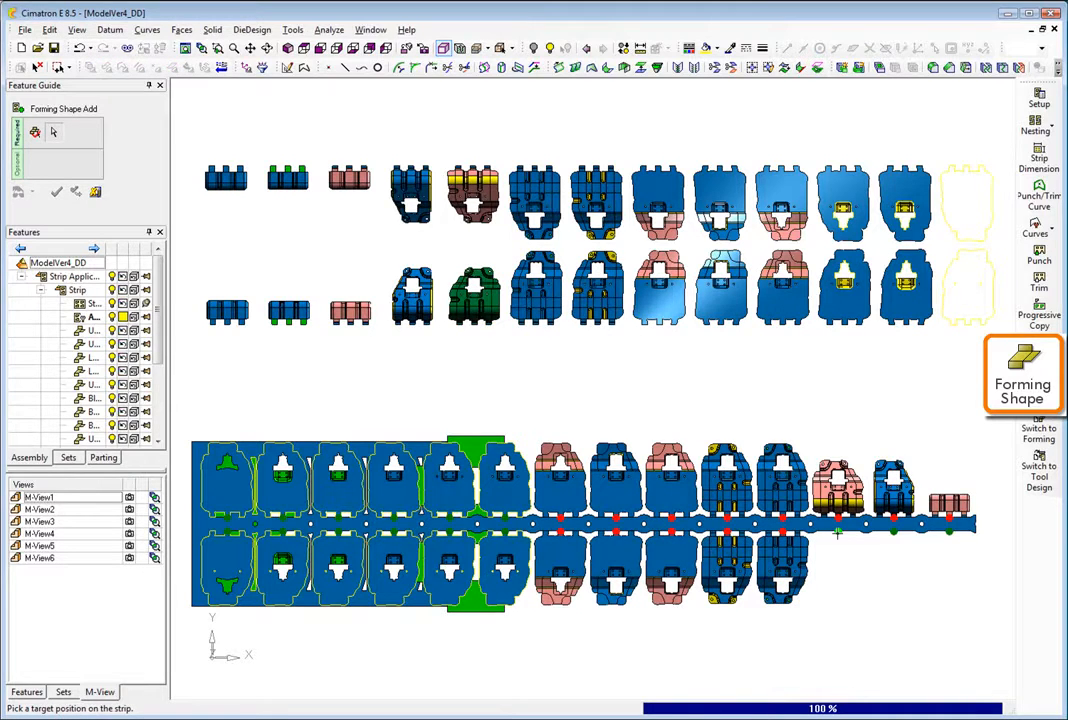
pyautogui.click(830, 541)
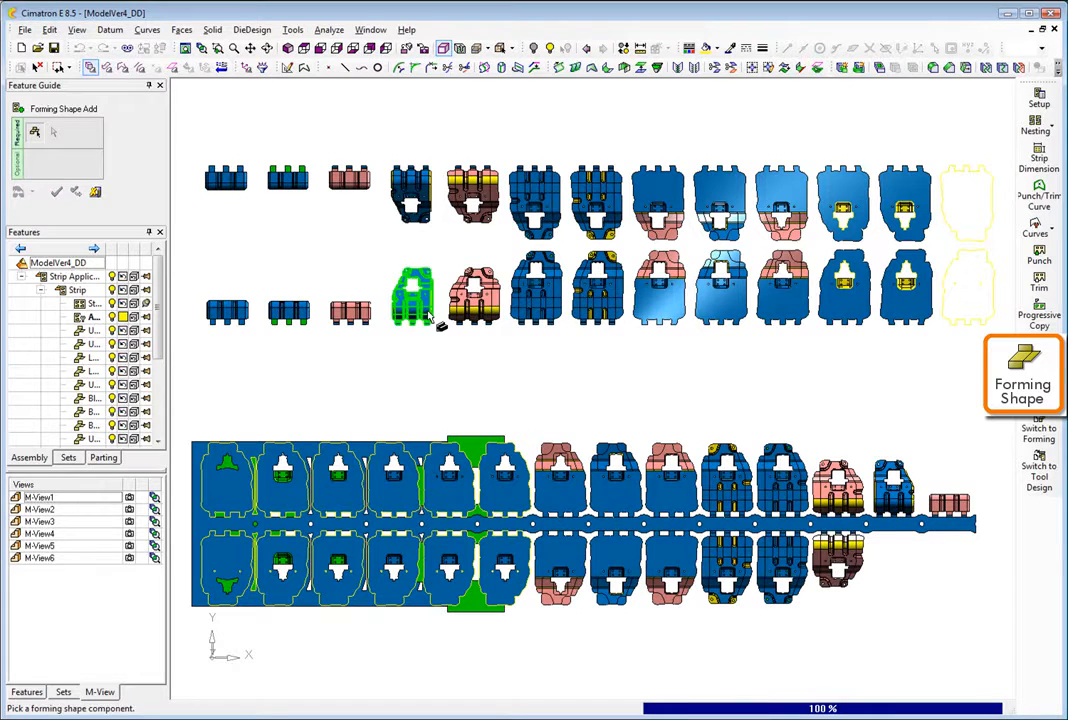
pyautogui.click(893, 532)
pyautogui.click(366, 318)
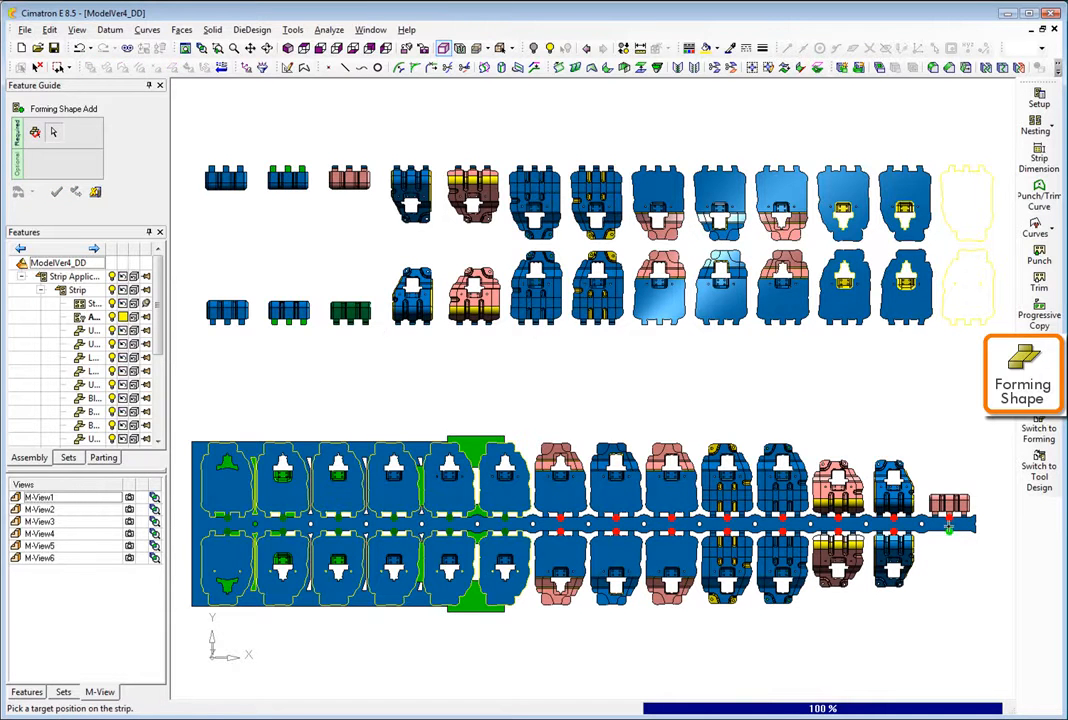
# - Extend the strip by setting the number of progressions to 15 in the strip dimensions
pyautogui.click(1038, 160)
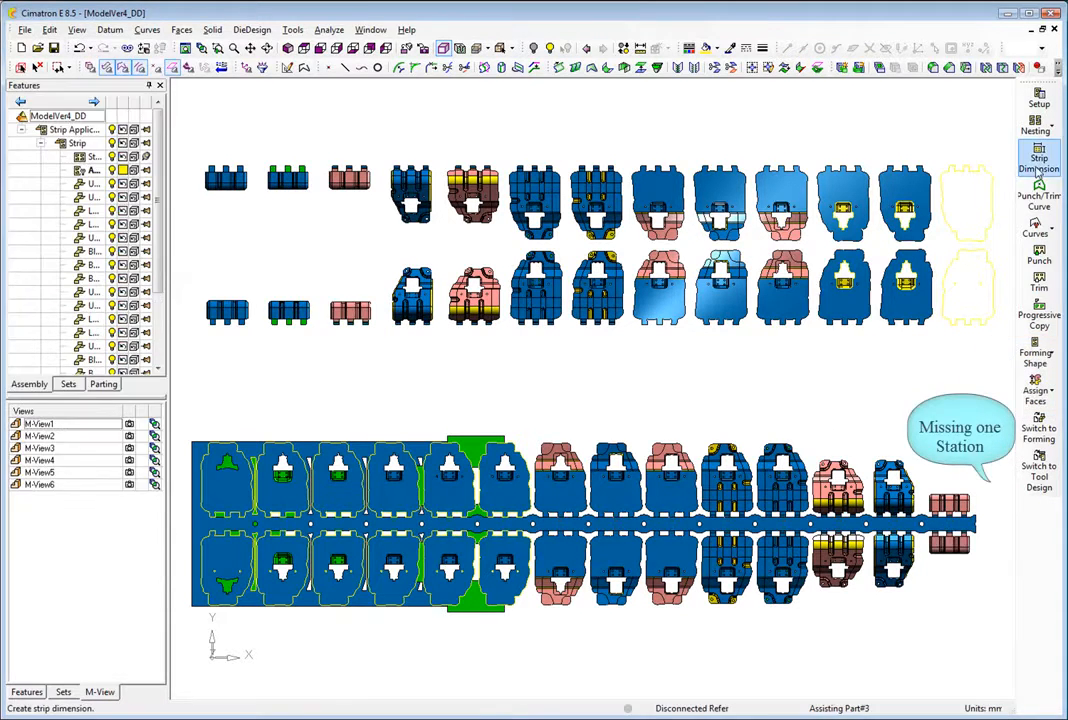
pyautogui.click(291, 122)
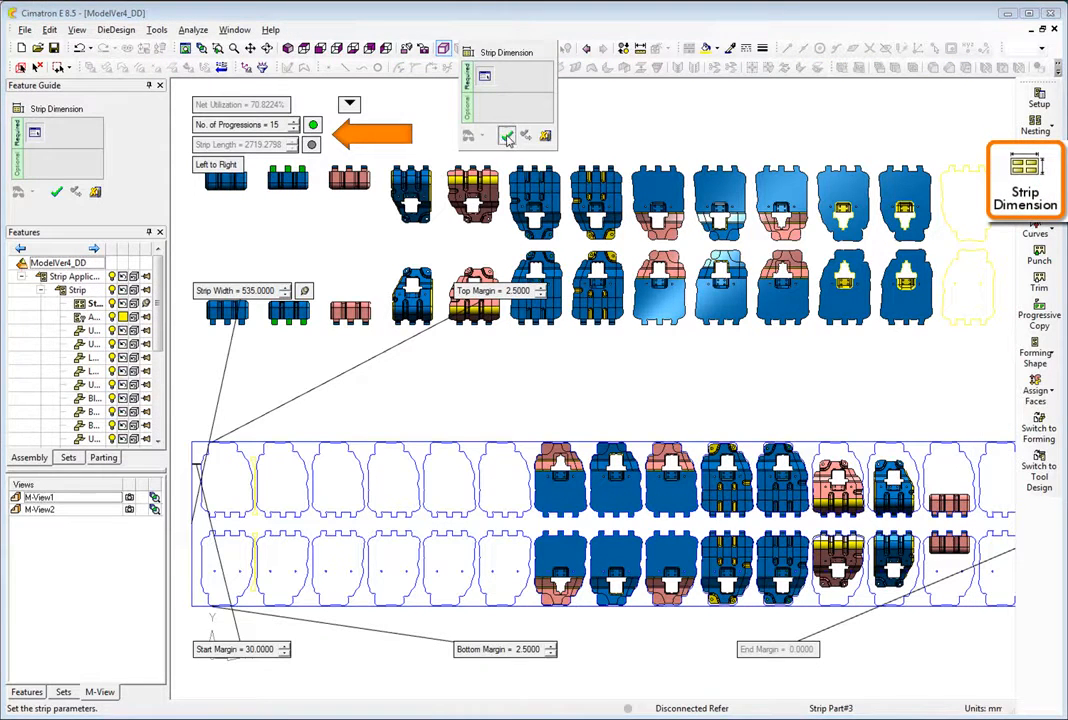
pyautogui.click(507, 137)
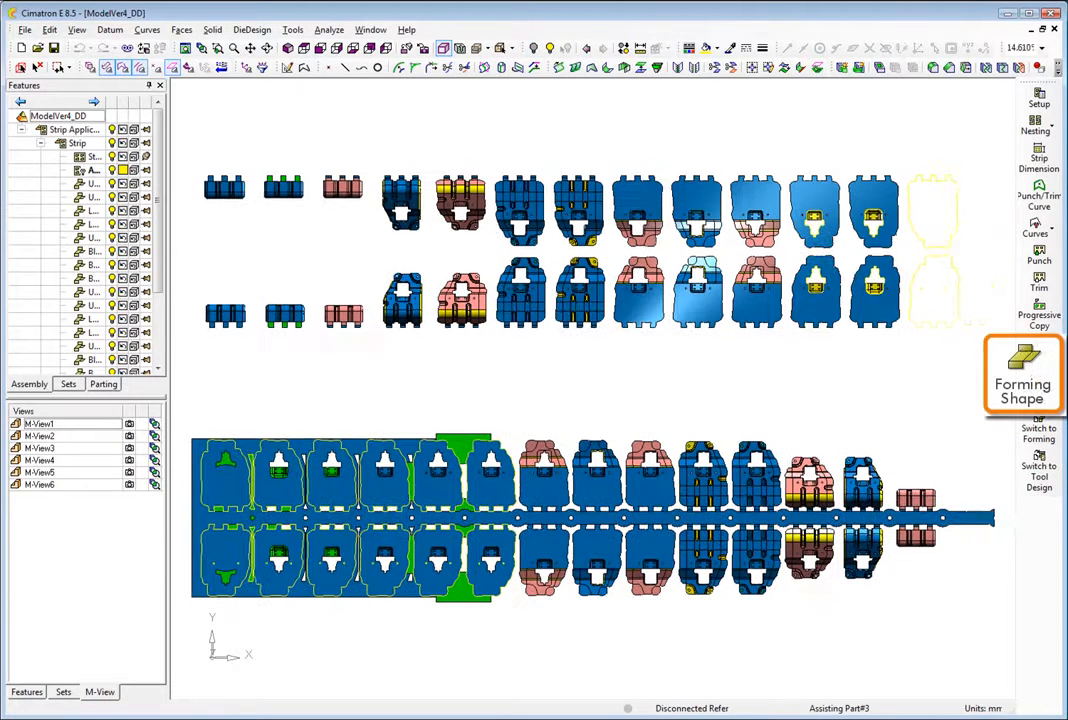
# - Add the second lower and second upper formed blanks as forming shapes at the strip's fifteenth lower and upper positions
pyautogui.click(1039, 357)
pyautogui.click(966, 343)
pyautogui.click(295, 303)
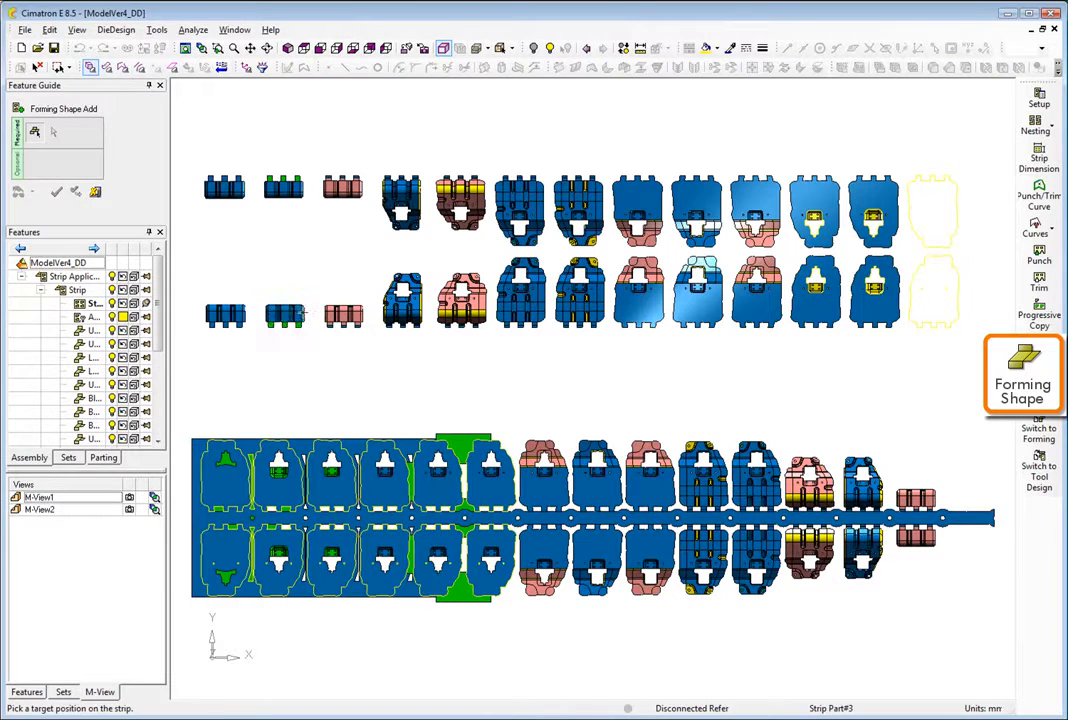
pyautogui.click(968, 528)
pyautogui.click(968, 510)
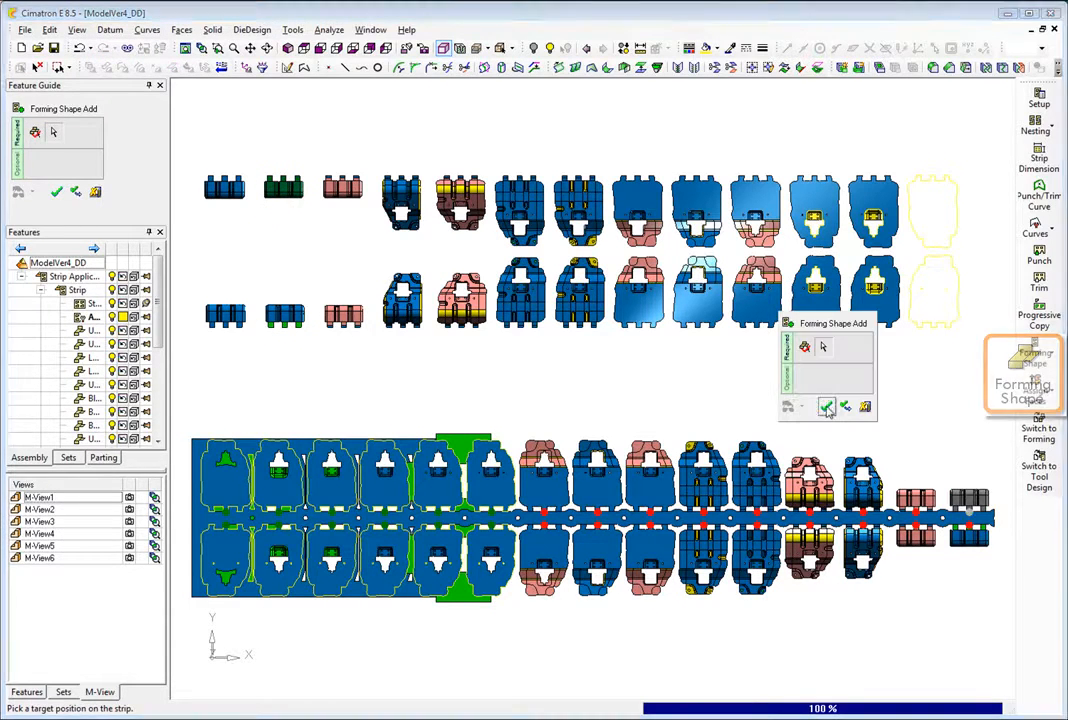
pyautogui.click(894, 409)
# - Hide the first and second forming assemblies and display the remaining strip in a 3D isometric view
pyautogui.click(41, 143)
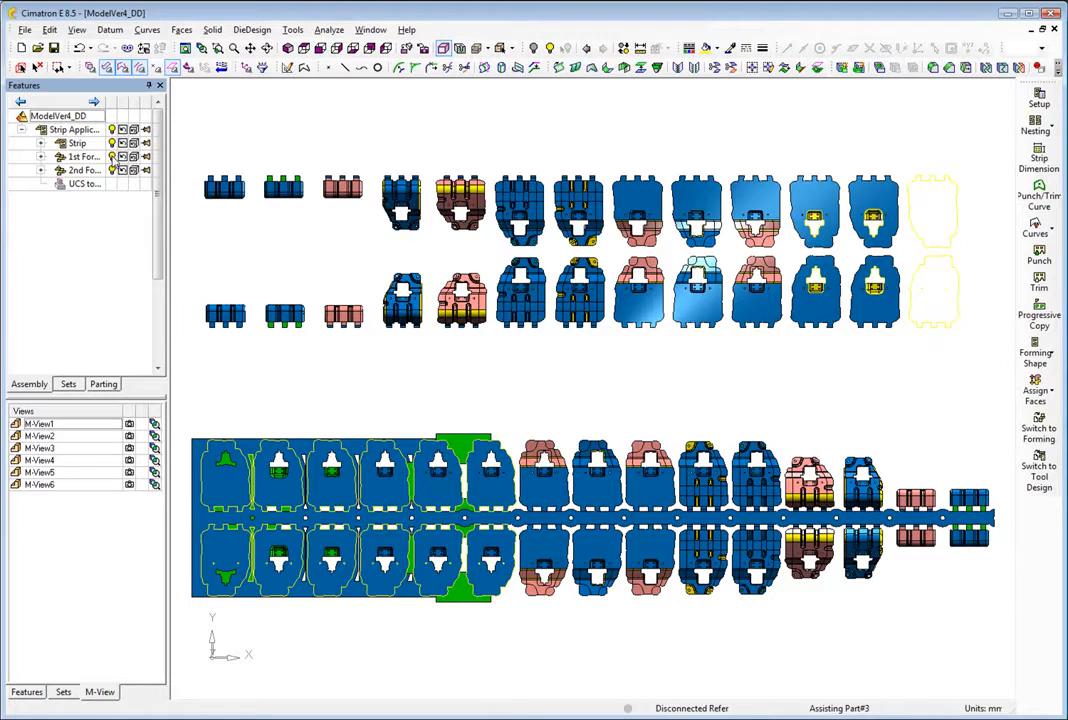
pyautogui.click(112, 157)
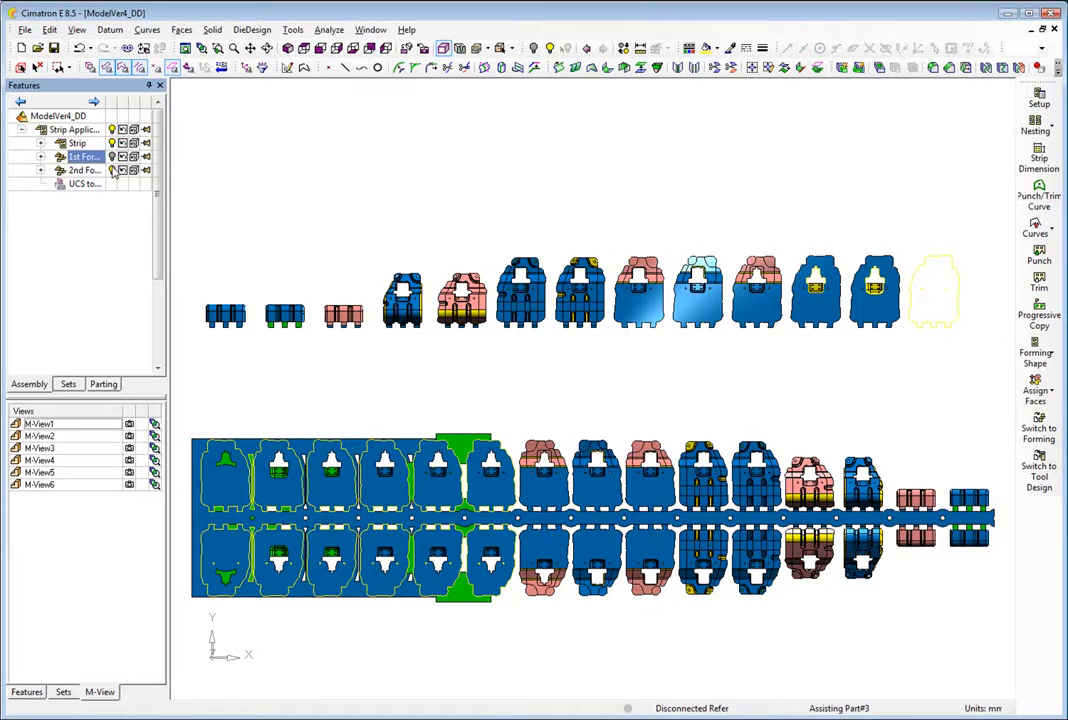
pyautogui.click(112, 170)
pyautogui.click(287, 49)
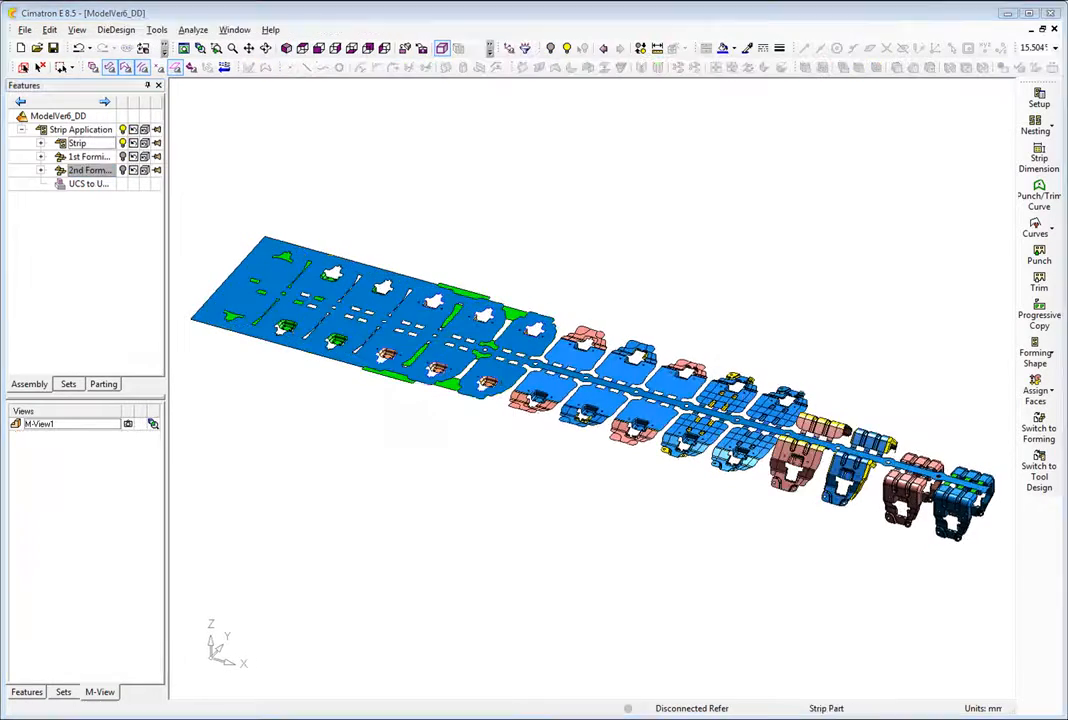
pyautogui.click(40, 423)
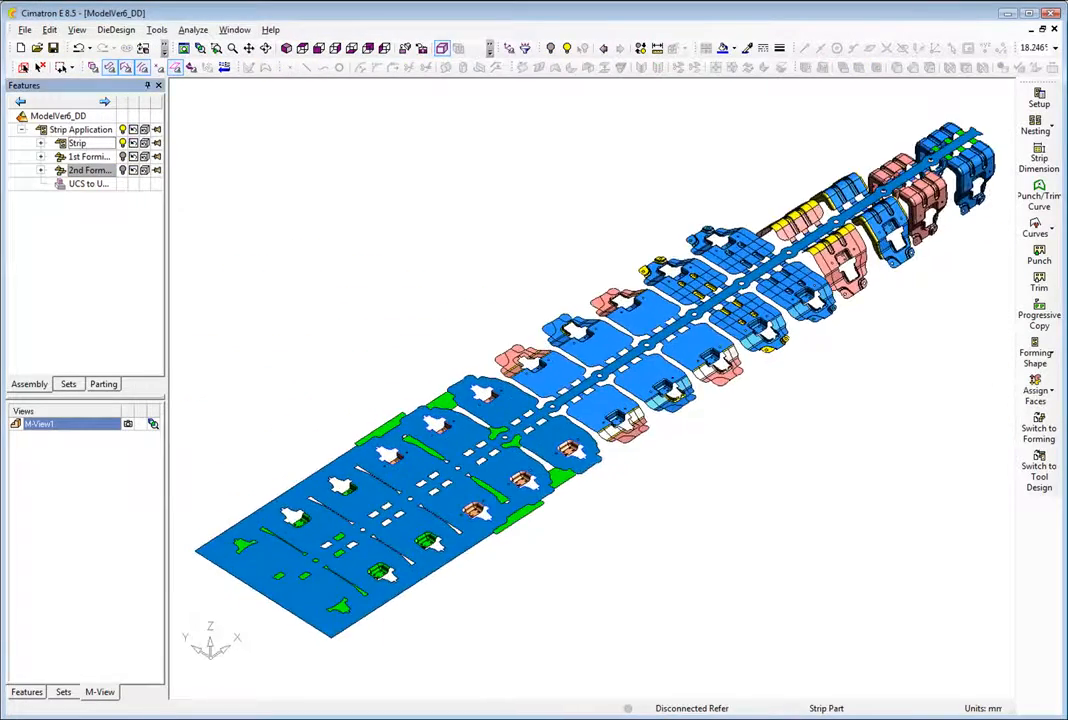